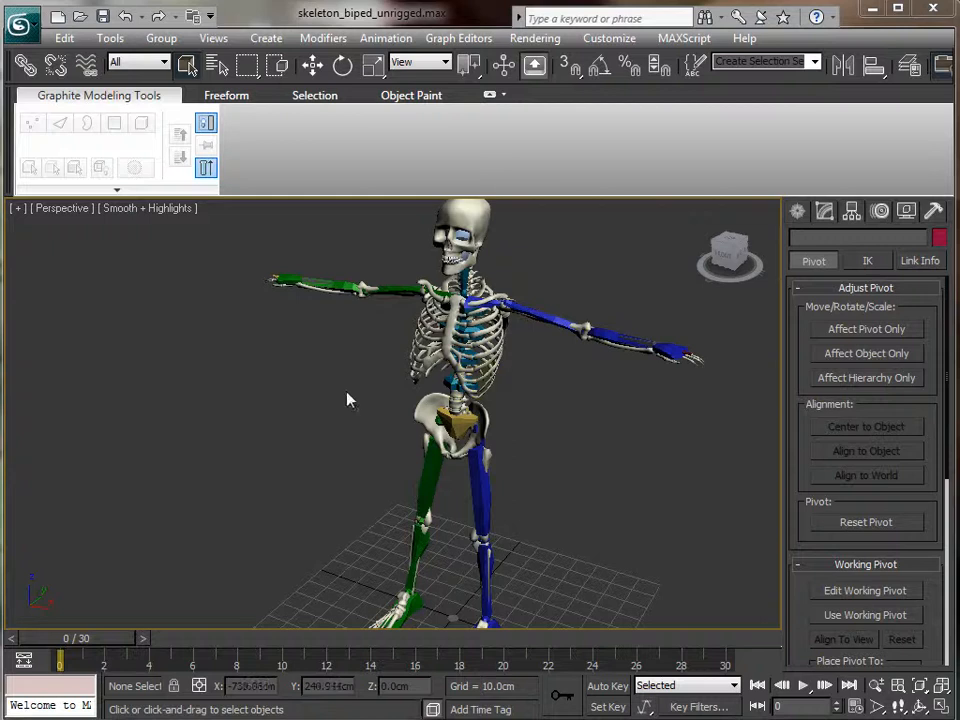
# - Hide the Bone Objects category so only the white skeleton mesh is visible
pyautogui.keyDown('alt'); pyautogui.moveTo(291, 482); pyautogui.dragTo(334, 476, button='middle'); pyautogui.keyUp('alt')
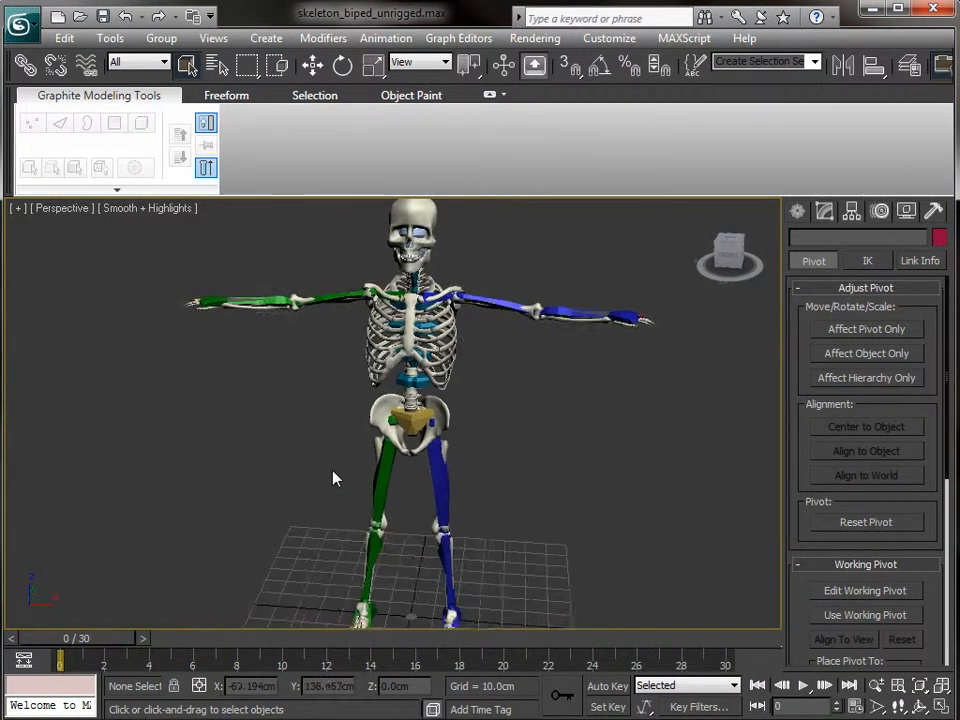
pyautogui.click(906, 211)
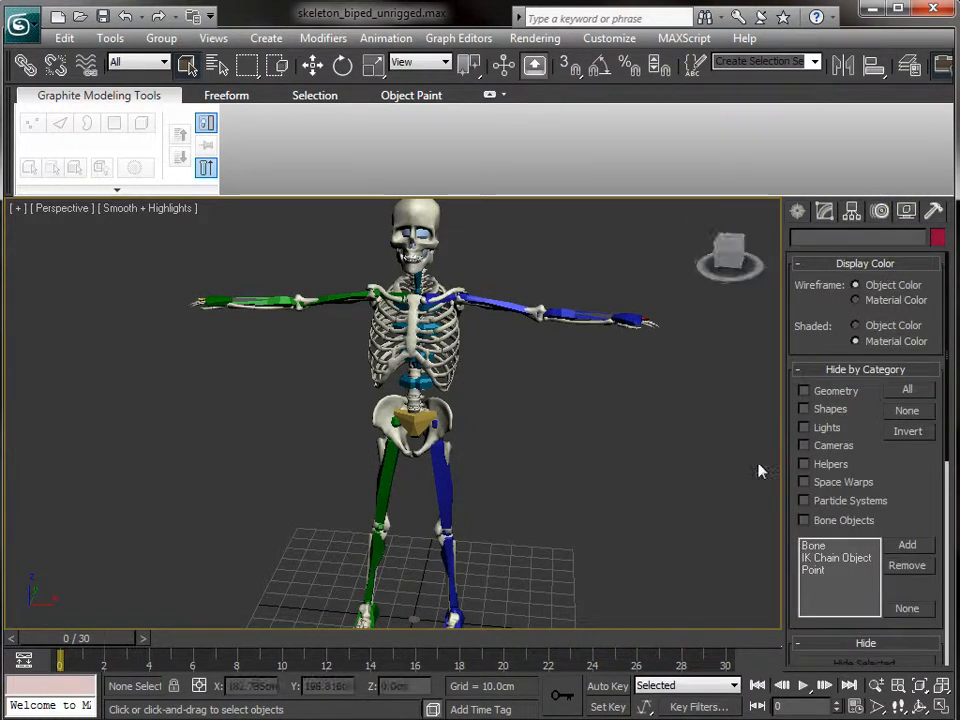
pyautogui.click(803, 520)
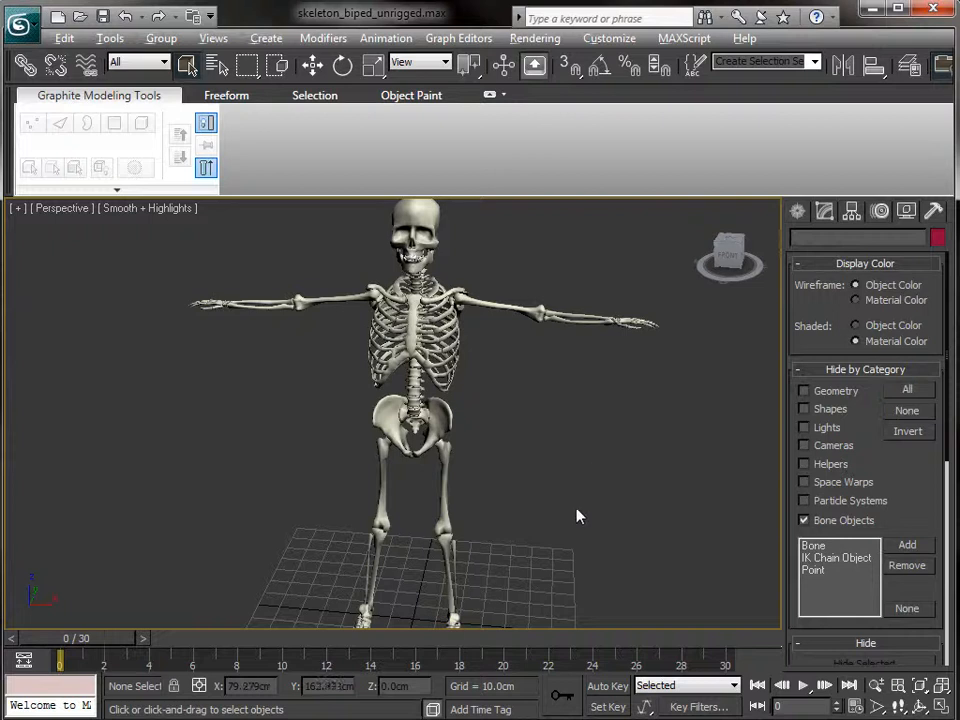
# - Inspect a rib, the upper arm bone and the thigh bone mesh
pyautogui.scroll(5, 518, 422)
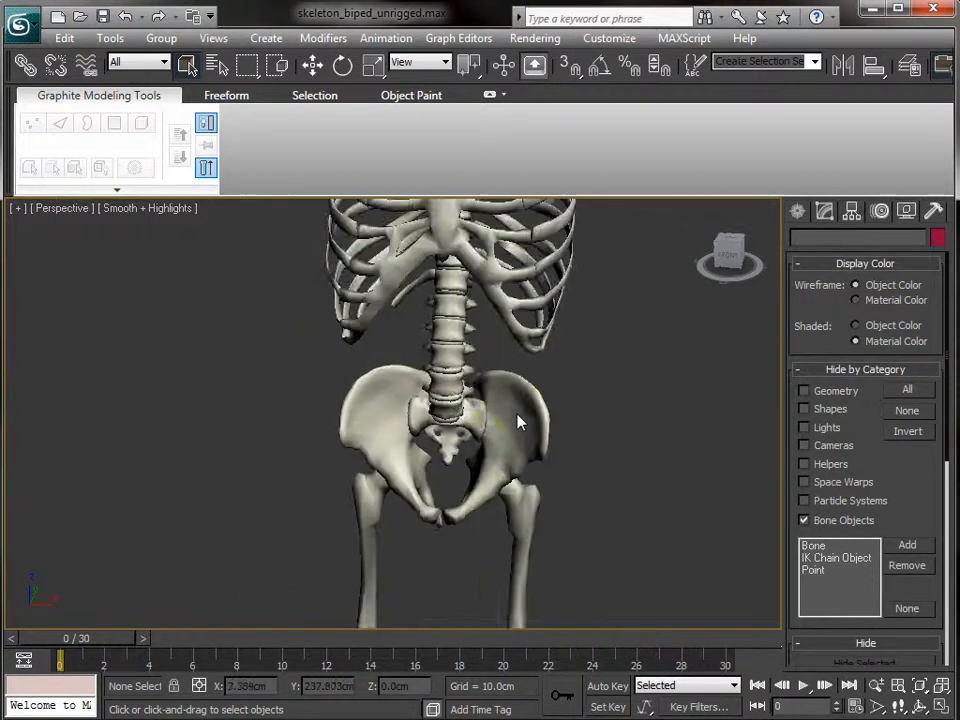
pyautogui.scroll(2, 490, 380)
pyautogui.scroll(-6, 490, 380)
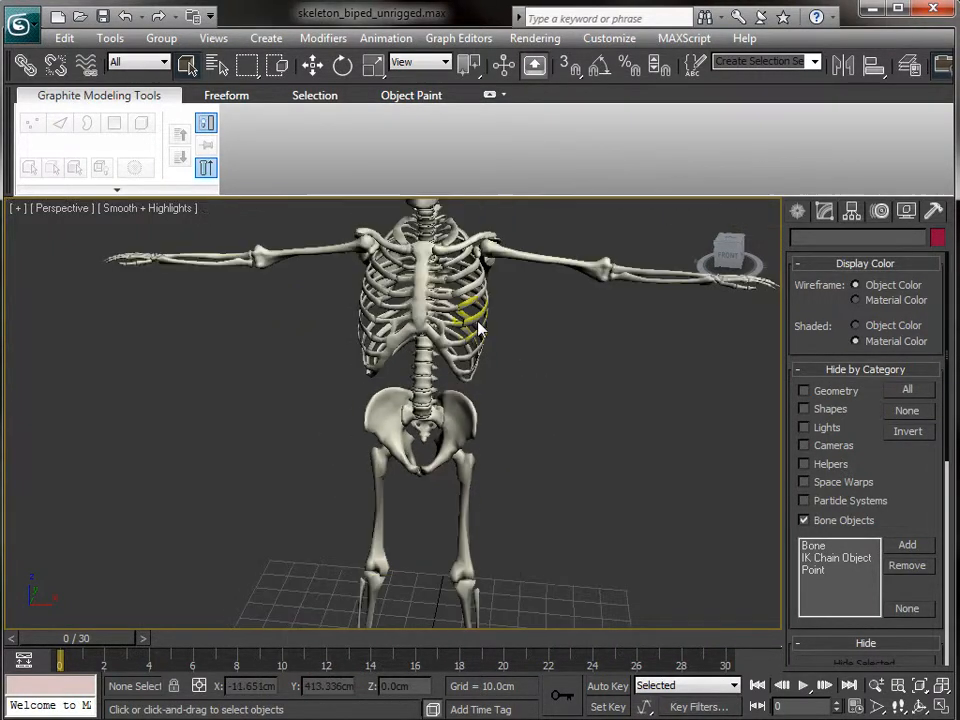
pyautogui.click(480, 330)
pyautogui.click(543, 263)
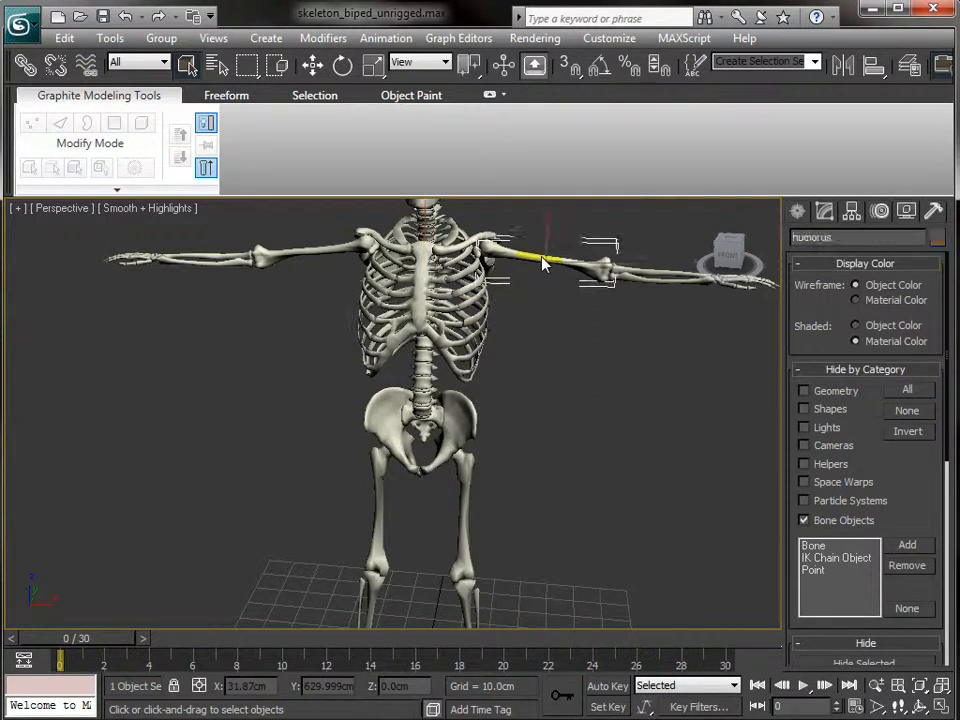
pyautogui.click(456, 510)
pyautogui.moveTo(558, 513); pyautogui.dragTo(508, 617, button='middle')
# - Frame the view on a front tooth of the skull to close in on the jaw
pyautogui.scroll(3, 477, 590)
pyautogui.scroll(3, 477, 590)
pyautogui.scroll(-1, 347, 373)
pyautogui.moveTo(347, 373); pyautogui.dragTo(421, 613, button='middle')
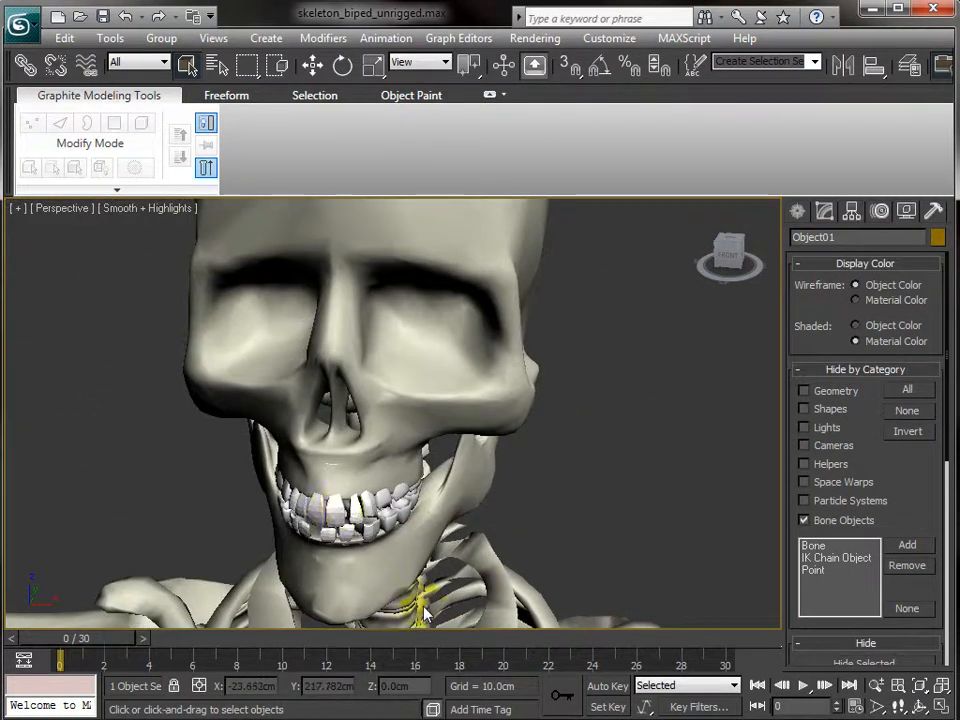
pyautogui.keyDown('alt'); pyautogui.moveTo(337, 488); pyautogui.dragTo(381, 445, button='middle'); pyautogui.keyUp('alt')
pyautogui.click(309, 481)
pyautogui.press('z')
pyautogui.scroll(-5, 376, 443)
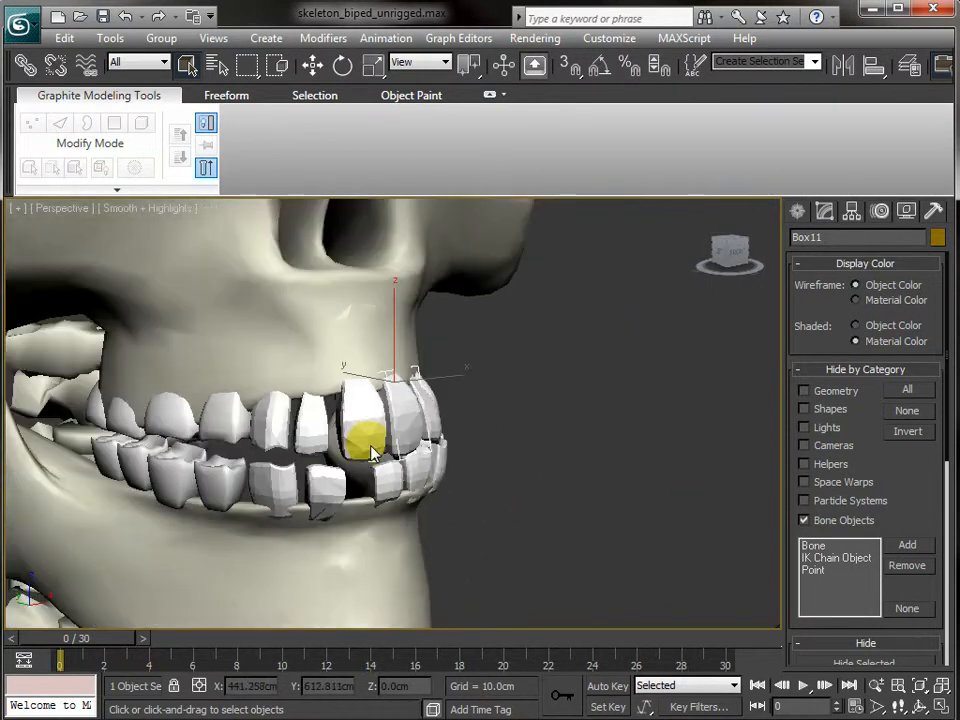
pyautogui.scroll(-3, 327, 493)
# - Select all thirteen lower tooth objects, leaving the jaw out of the selection
pyautogui.click(195, 447)
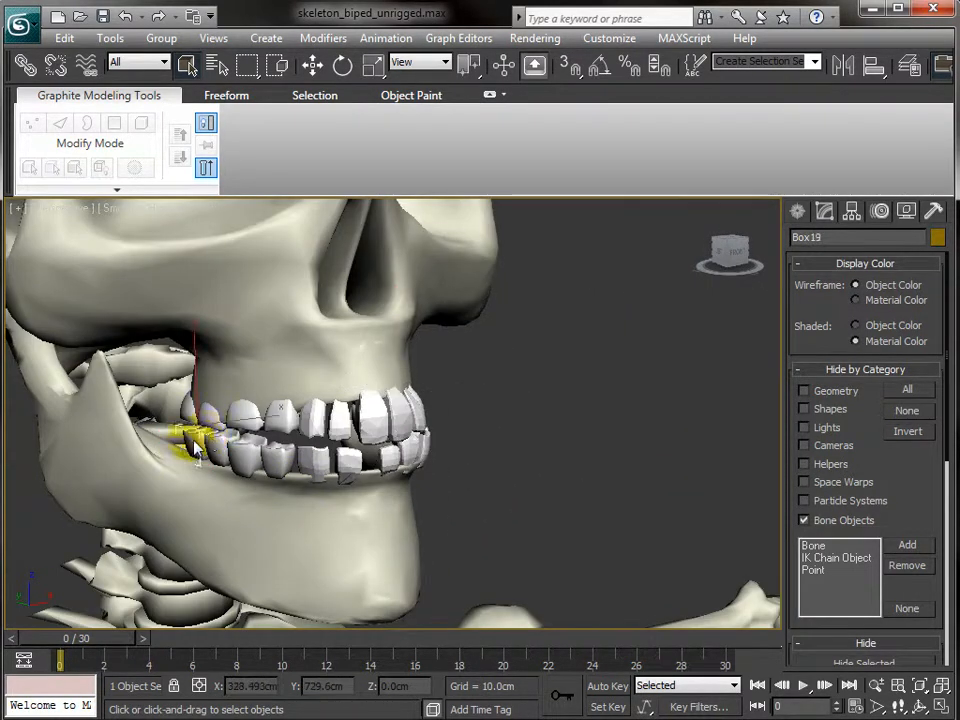
pyautogui.keyDown('ctrl'); pyautogui.click(224, 452); pyautogui.keyUp('ctrl')
pyautogui.keyDown('ctrl'); pyautogui.click(250, 454); pyautogui.keyUp('ctrl')
pyautogui.keyDown('ctrl'); pyautogui.click(277, 453); pyautogui.keyUp('ctrl')
pyautogui.keyDown('ctrl'); pyautogui.click(302, 455); pyautogui.keyUp('ctrl')
pyautogui.keyDown('ctrl'); pyautogui.click(340, 458); pyautogui.keyUp('ctrl')
pyautogui.keyDown('alt'); pyautogui.moveTo(604, 467); pyautogui.dragTo(455, 470, button='middle'); pyautogui.keyUp('alt')
pyautogui.keyDown('ctrl'); pyautogui.click(382, 462); pyautogui.keyUp('ctrl')
pyautogui.keyDown('ctrl'); pyautogui.click(407, 457); pyautogui.keyUp('ctrl')
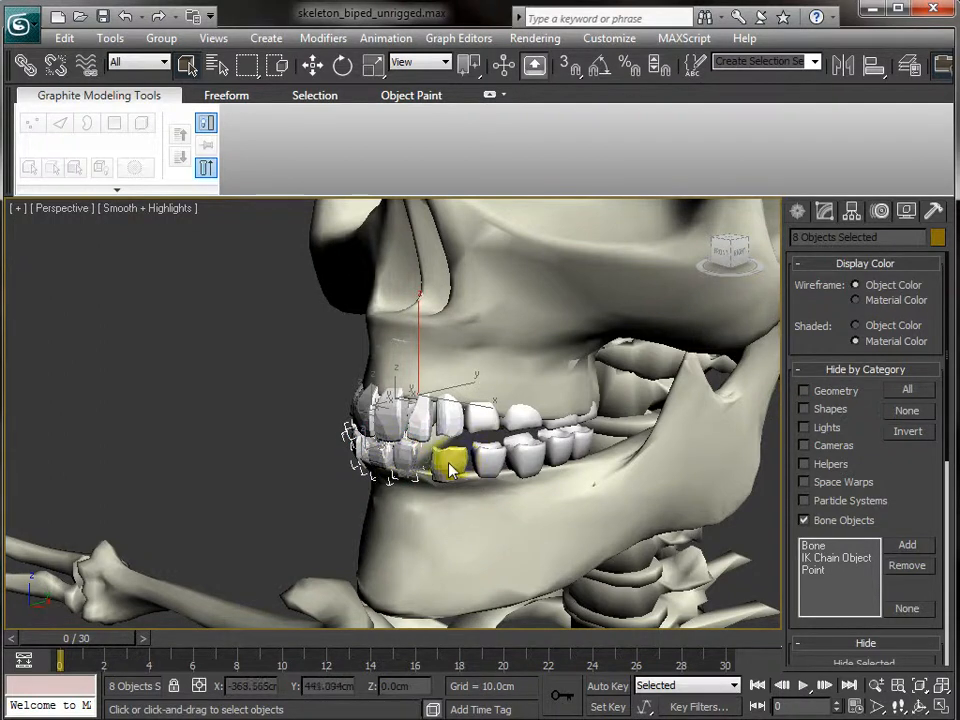
pyautogui.keyDown('ctrl'); pyautogui.click(452, 458); pyautogui.keyUp('ctrl')
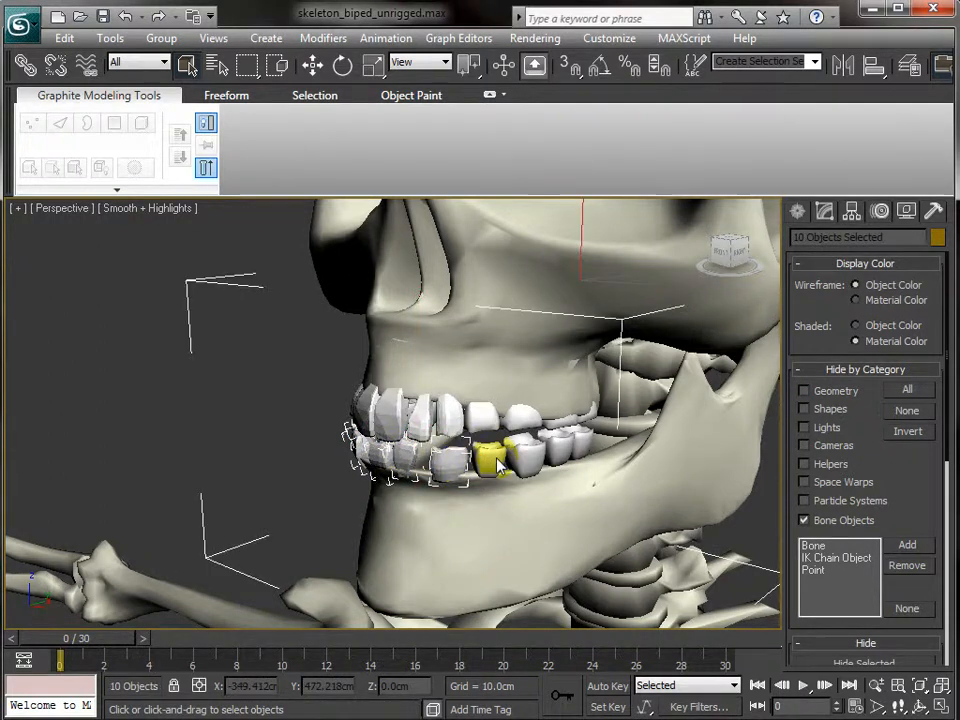
pyautogui.keyDown('alt'); pyautogui.click(399, 565); pyautogui.keyUp('alt')
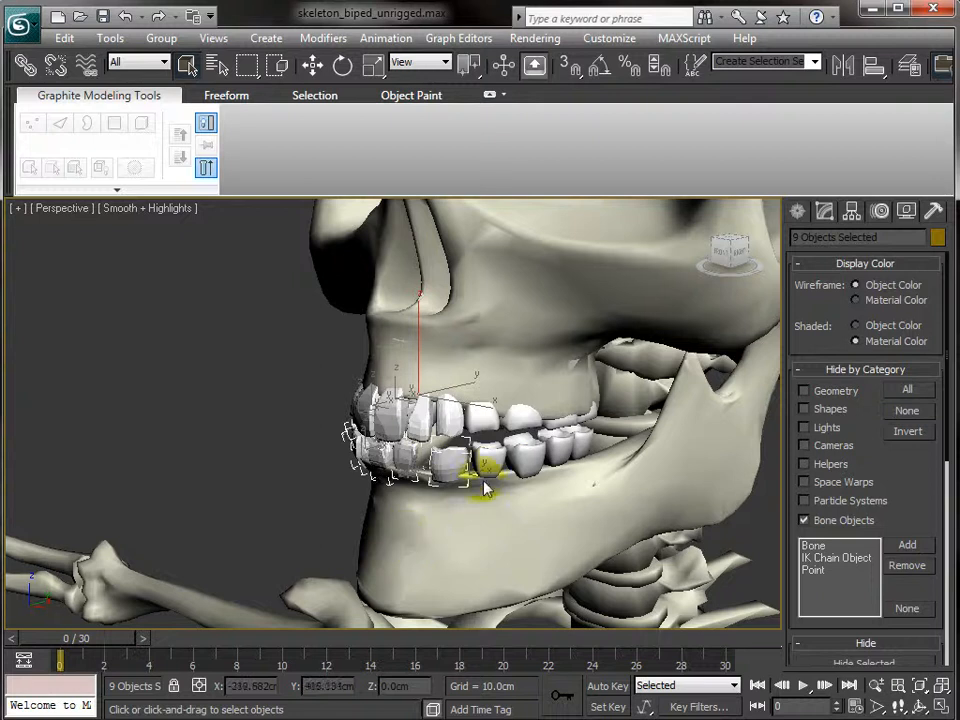
pyautogui.keyDown('ctrl'); pyautogui.click(497, 455); pyautogui.keyUp('ctrl')
pyautogui.keyDown('ctrl'); pyautogui.click(531, 450); pyautogui.keyUp('ctrl')
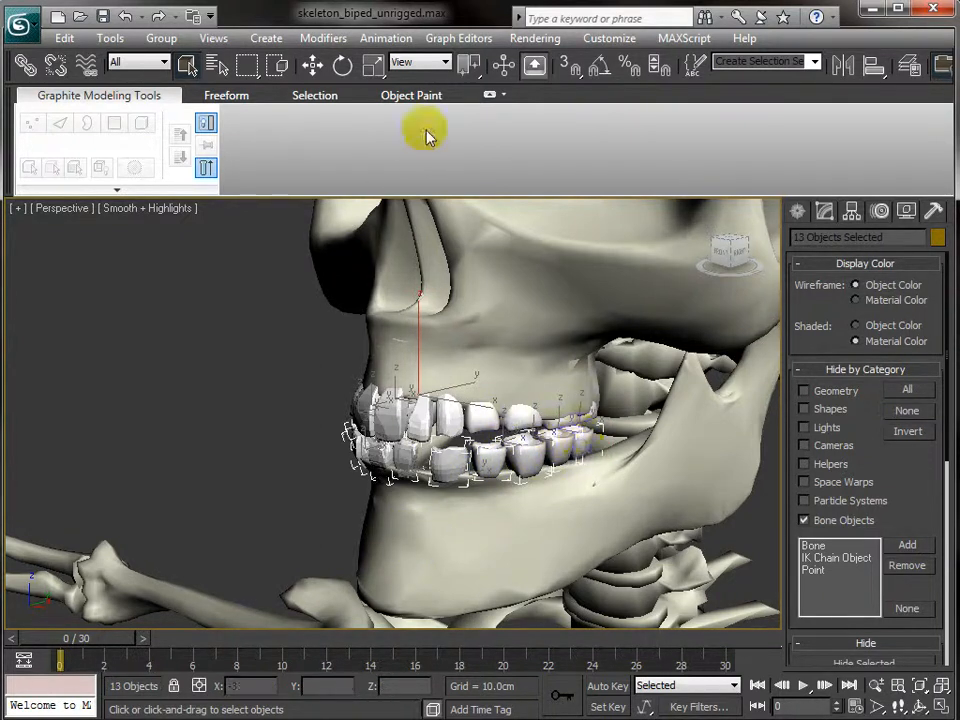
# - Group the selected lower teeth and name the group teeth_lower
pyautogui.click(160, 38)
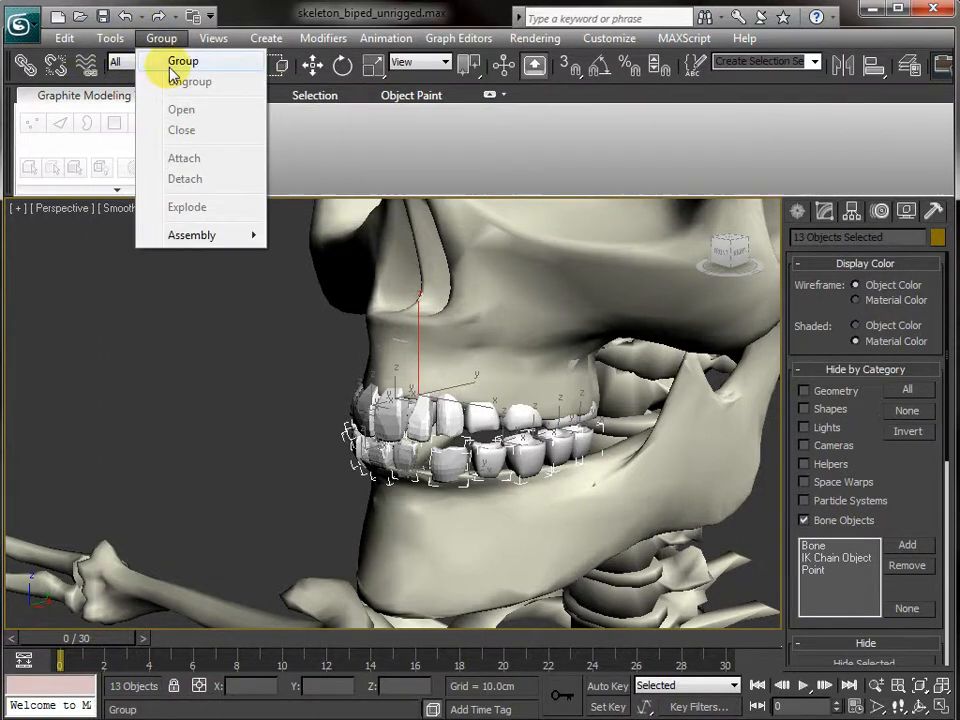
pyautogui.click(180, 63)
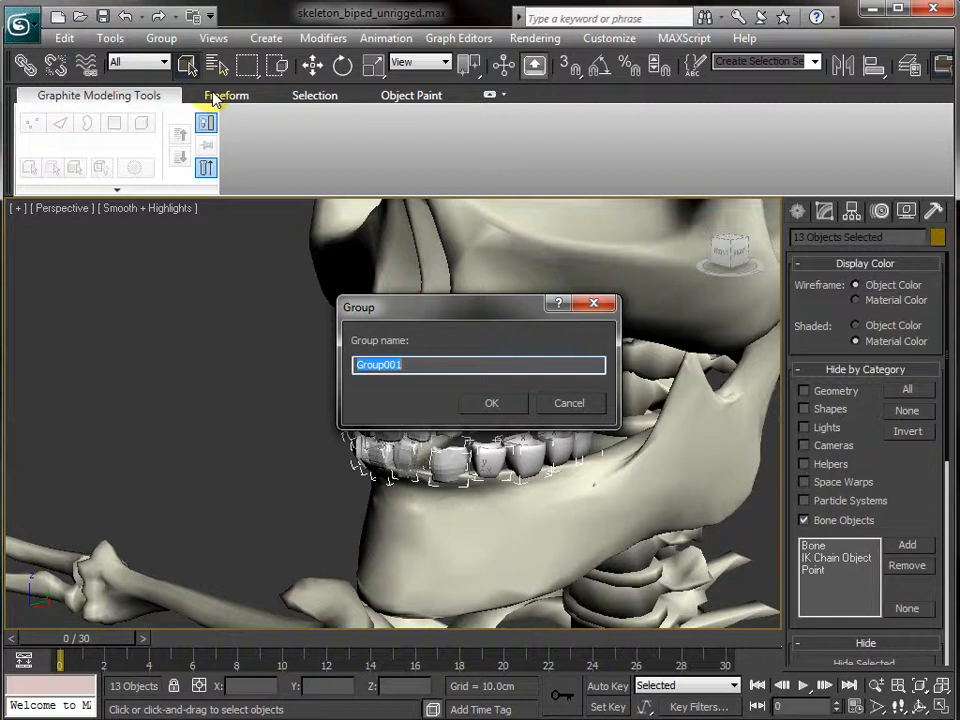
pyautogui.press('BackSpace')
pyautogui.write('teeth_lower')
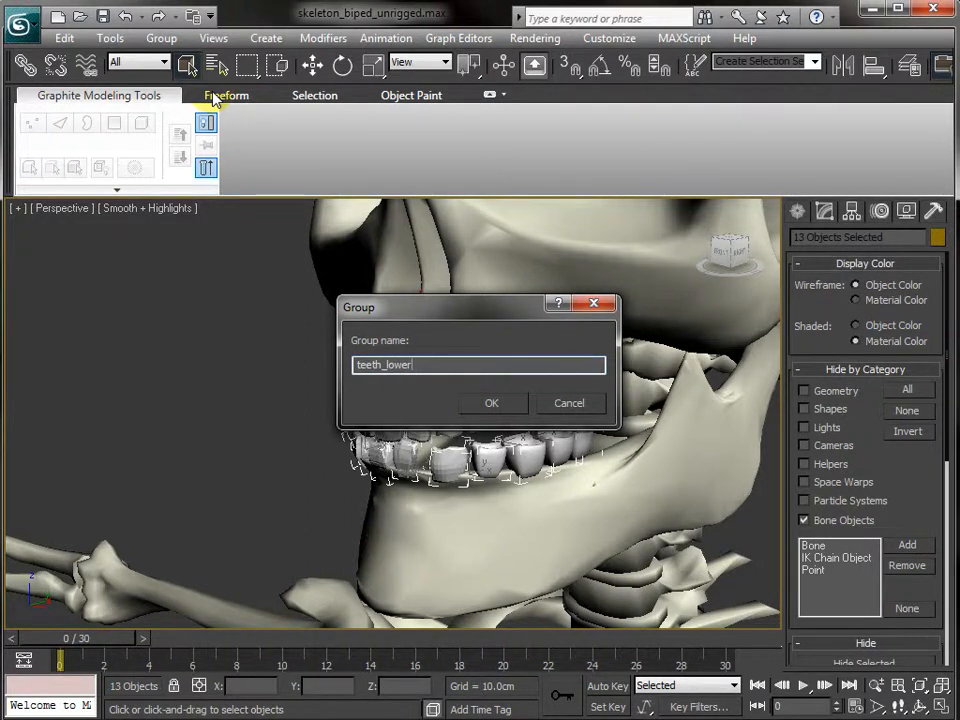
pyautogui.press('Return')
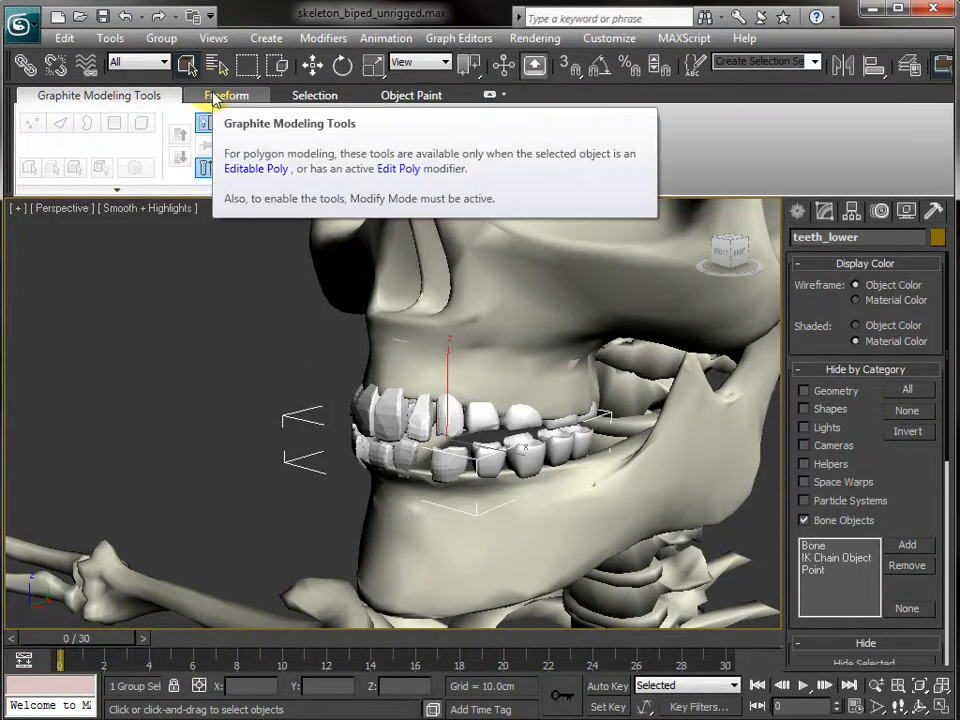
# - Select all fourteen upper tooth objects, from the back molars to the far side
pyautogui.click(218, 455)
pyautogui.keyDown('alt'); pyautogui.moveTo(221, 407); pyautogui.dragTo(368, 400, button='middle'); pyautogui.keyUp('alt')
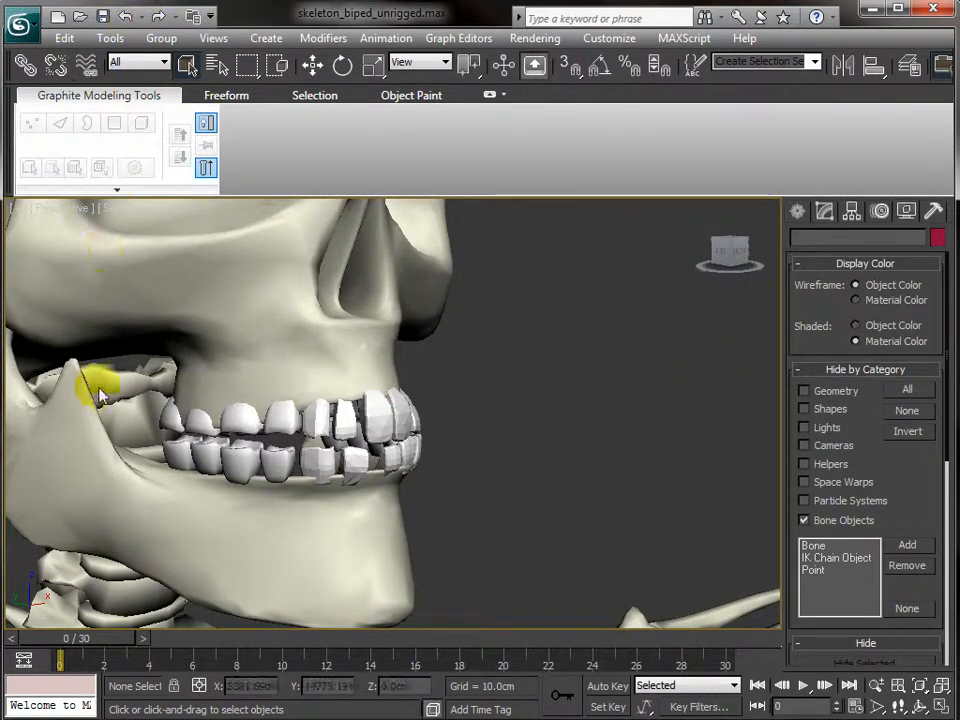
pyautogui.click(172, 408)
pyautogui.keyDown('ctrl'); pyautogui.click(200, 428); pyautogui.keyUp('ctrl')
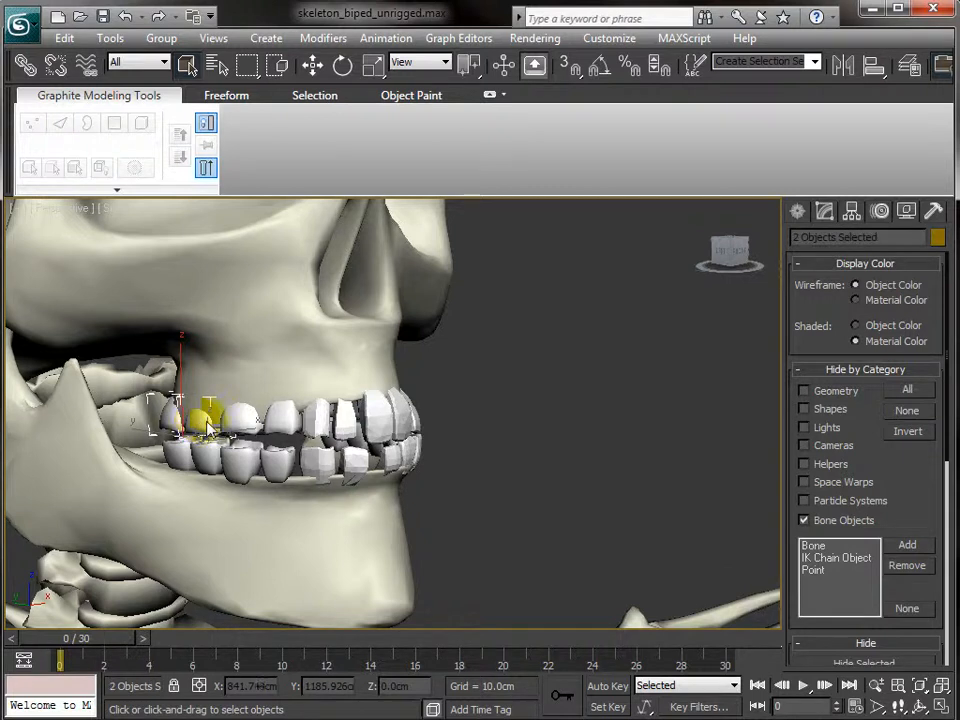
pyautogui.keyDown('ctrl'); pyautogui.click(238, 415); pyautogui.keyUp('ctrl')
pyautogui.keyDown('ctrl'); pyautogui.click(276, 415); pyautogui.keyUp('ctrl')
pyautogui.keyDown('ctrl'); pyautogui.click(318, 420); pyautogui.keyUp('ctrl')
pyautogui.keyDown('ctrl'); pyautogui.click(347, 426); pyautogui.keyUp('ctrl')
pyautogui.keyDown('ctrl'); pyautogui.click(380, 426); pyautogui.keyUp('ctrl')
pyautogui.keyDown('alt'); pyautogui.moveTo(491, 447); pyautogui.dragTo(358, 462, button='middle'); pyautogui.keyUp('alt')
pyautogui.keyDown('ctrl'); pyautogui.click(393, 416); pyautogui.keyUp('ctrl')
pyautogui.keyDown('ctrl'); pyautogui.click(456, 424); pyautogui.keyUp('ctrl')
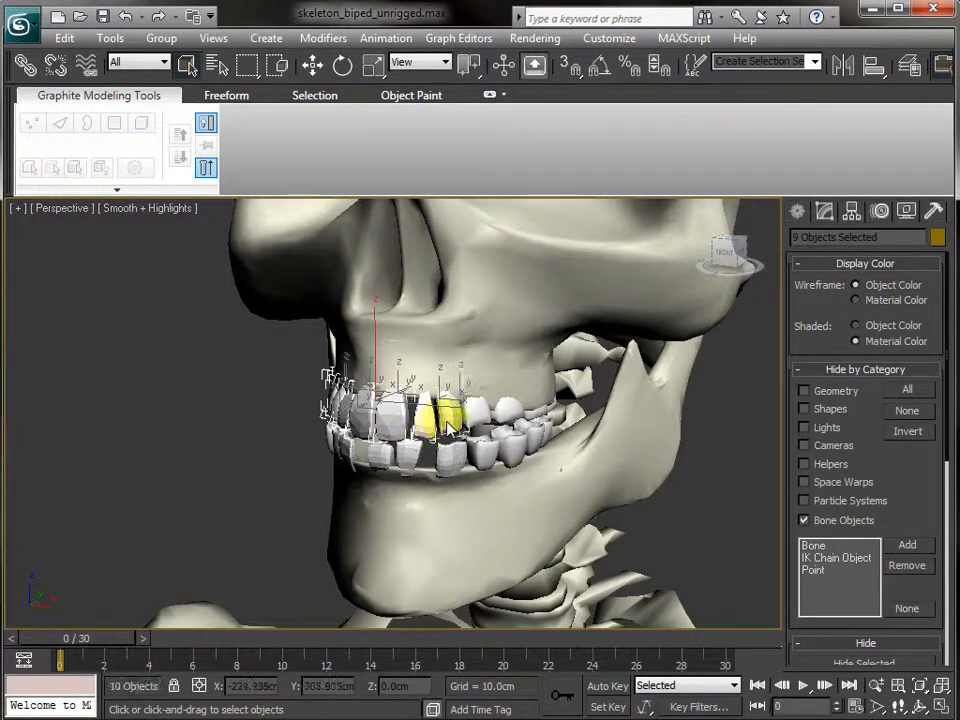
pyautogui.keyDown('ctrl'); pyautogui.click(472, 420); pyautogui.keyUp('ctrl')
pyautogui.keyDown('ctrl'); pyautogui.click(490, 416); pyautogui.keyUp('ctrl')
pyautogui.keyDown('ctrl'); pyautogui.click(510, 422); pyautogui.keyUp('ctrl')
pyautogui.keyDown('alt'); pyautogui.moveTo(510, 425); pyautogui.dragTo(530, 420, button='middle'); pyautogui.keyUp('alt')
pyautogui.keyDown('ctrl'); pyautogui.click(607, 430); pyautogui.keyUp('ctrl')
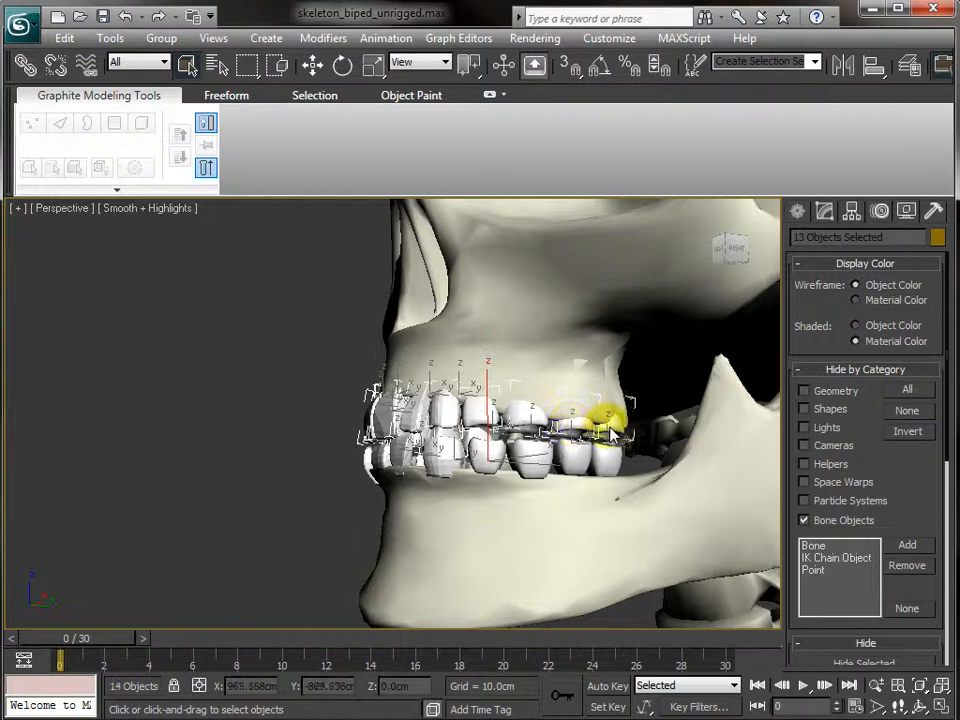
pyautogui.keyDown('ctrl'); pyautogui.click(608, 425); pyautogui.keyUp('ctrl')
# - Group the selected upper teeth and name the group teeth_upper
pyautogui.click(161, 38)
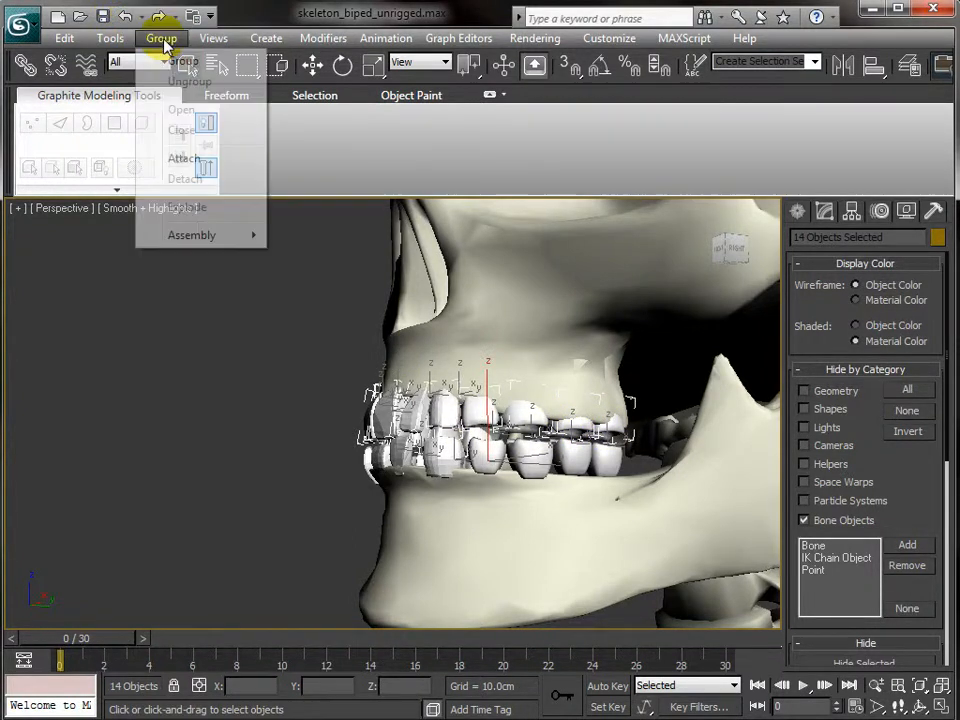
pyautogui.click(182, 62)
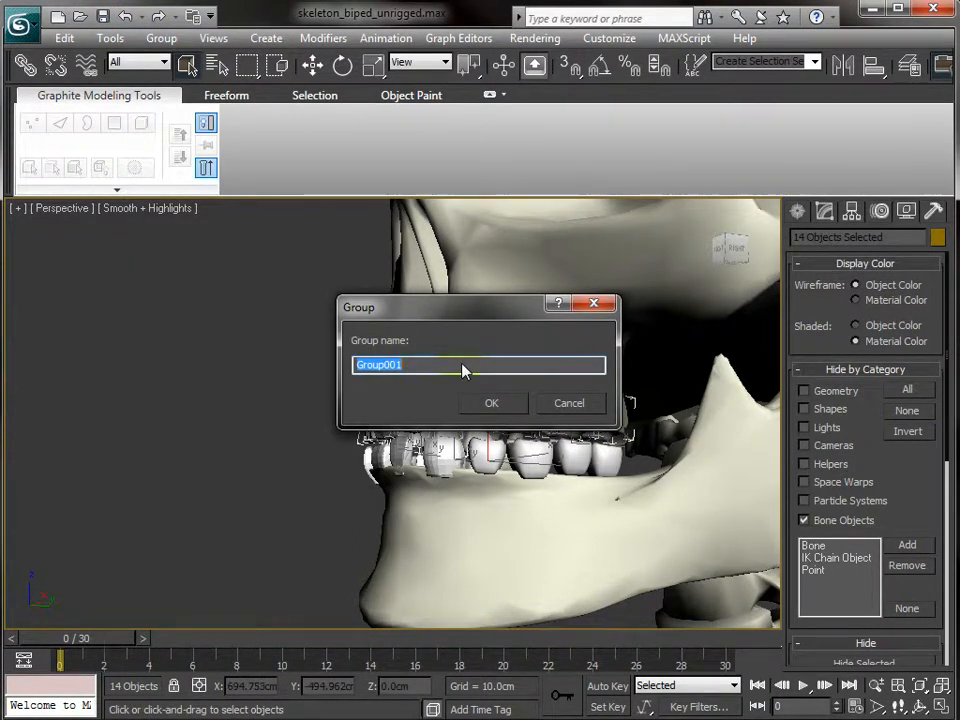
pyautogui.write('teeth')
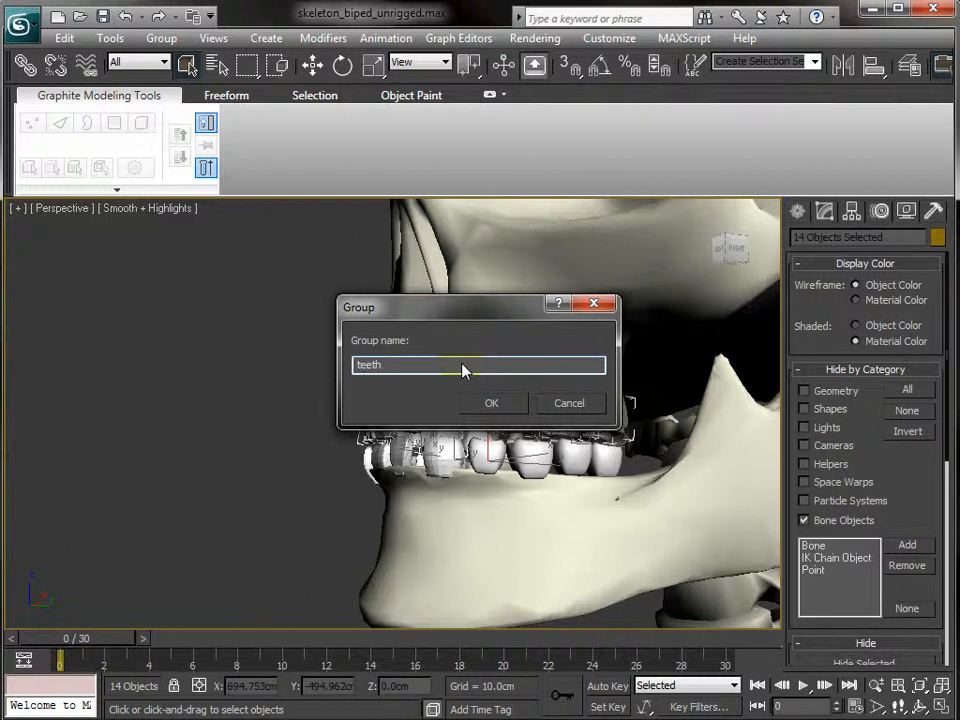
pyautogui.write('_j')
pyautogui.write('pper')
pyautogui.press('Return')
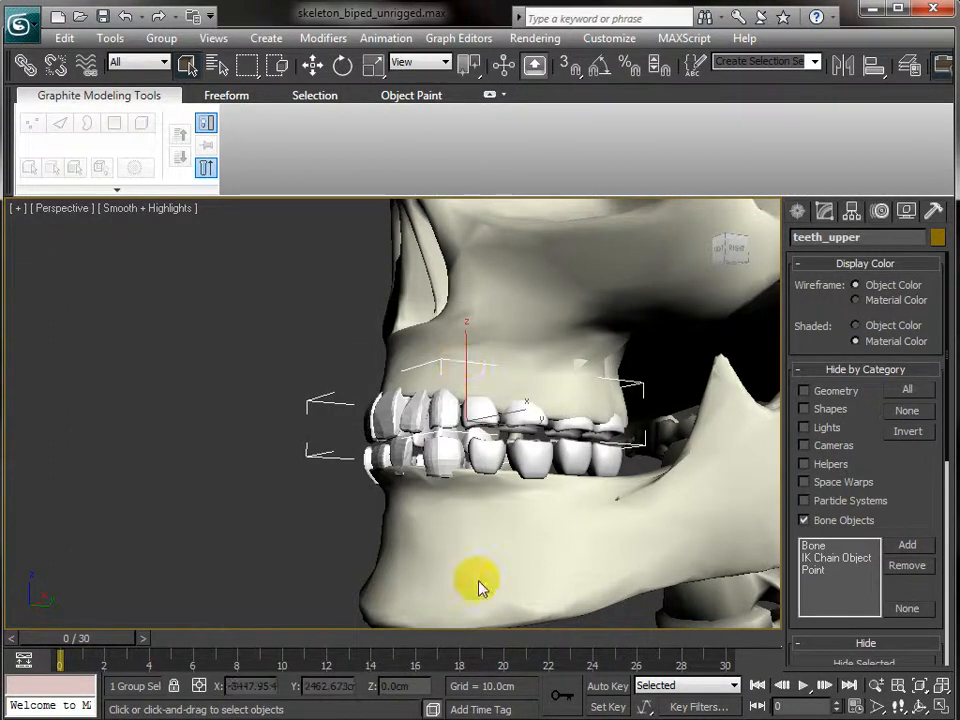
# - Rotate the lower jaw around its X axis until the mouth is closed
pyautogui.click(496, 460)
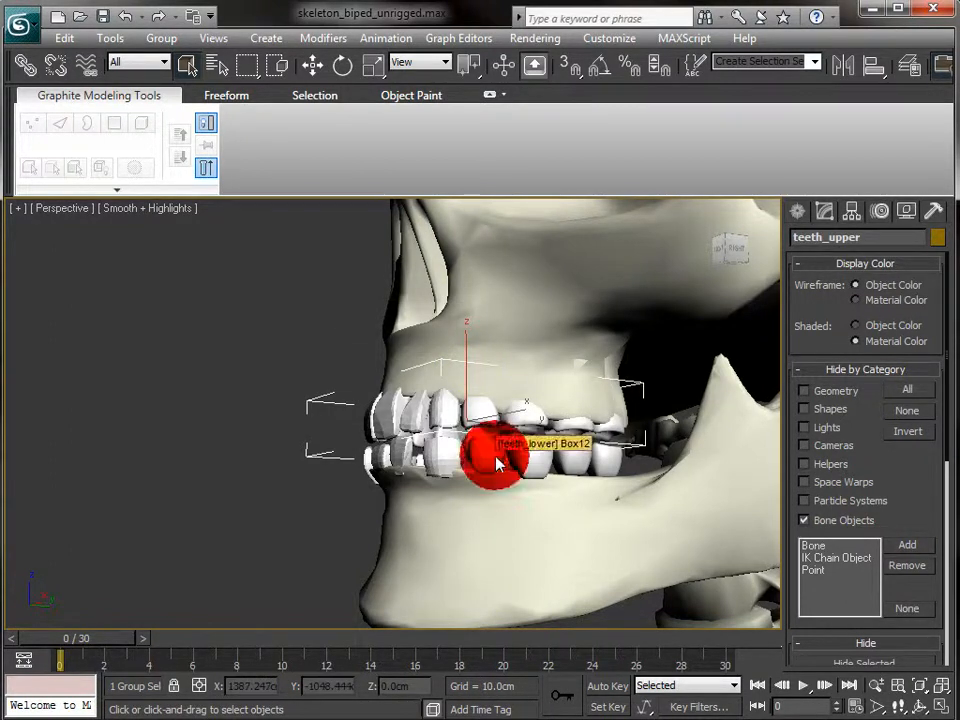
pyautogui.moveTo(265, 434)
pyautogui.keyDown('alt'); pyautogui.mouseDown(button='middle')
pyautogui.moveTo(427, 446)
pyautogui.moveTo(255, 452)
pyautogui.mouseUp(button='middle'); pyautogui.keyUp('alt')
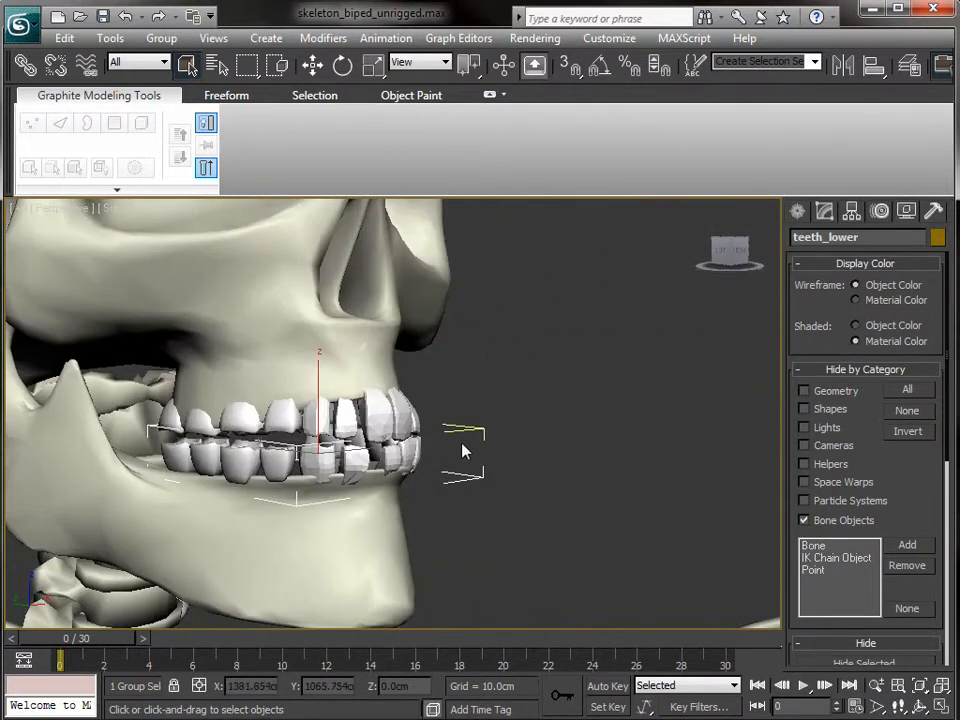
pyautogui.click(248, 566)
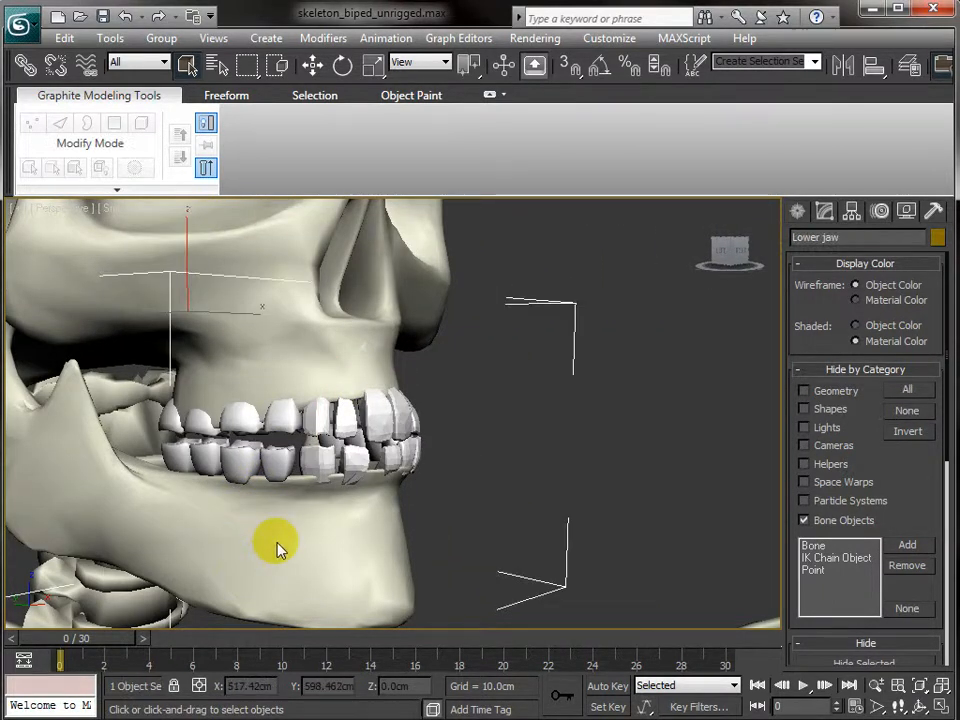
pyautogui.press('e')
pyautogui.keyDown('alt'); pyautogui.moveTo(198, 398); pyautogui.dragTo(135, 300, button='middle'); pyautogui.keyUp('alt')
pyautogui.moveTo(135, 285); pyautogui.dragTo(94, 317)
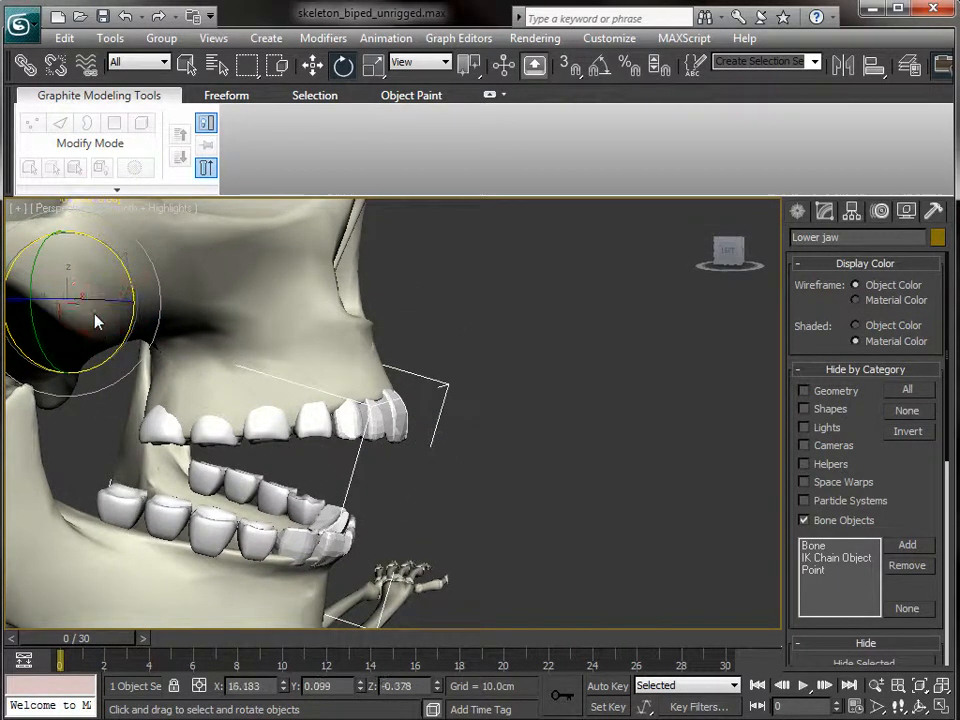
pyautogui.moveTo(197, 553); pyautogui.dragTo(313, 384)
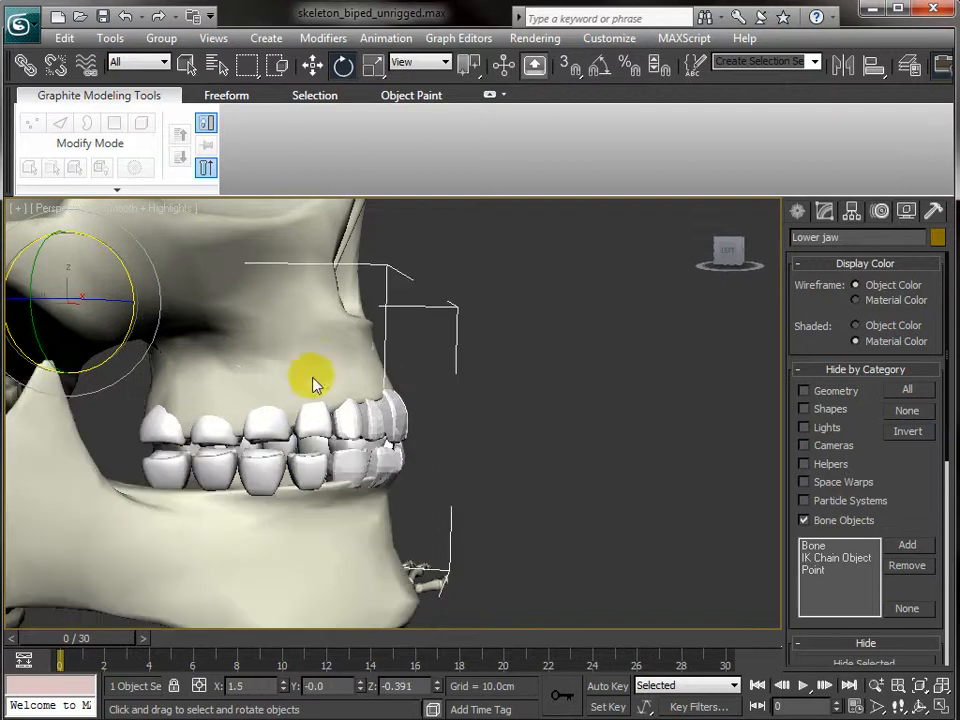
# - Test-rotate the skull, then undo the rotation and deselect it
pyautogui.click(236, 245)
pyautogui.click(250, 313)
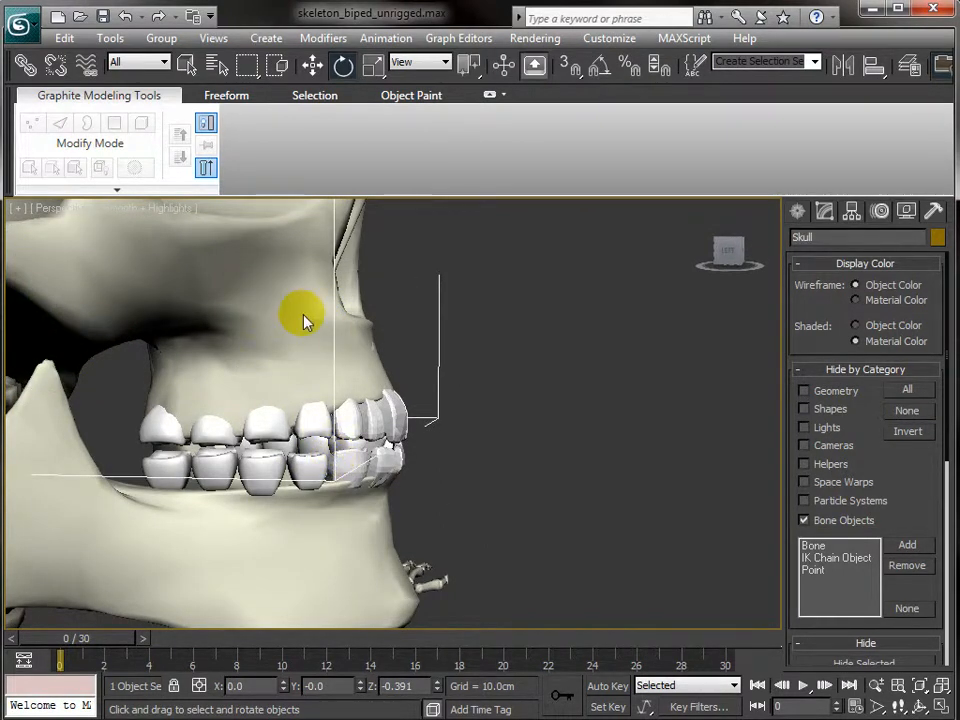
pyautogui.scroll(-4, 285, 315)
pyautogui.moveTo(163, 312)
pyautogui.mouseDown()
pyautogui.moveTo(192, 343)
pyautogui.moveTo(146, 317)
pyautogui.moveTo(137, 328)
pyautogui.moveTo(154, 309)
pyautogui.mouseUp()
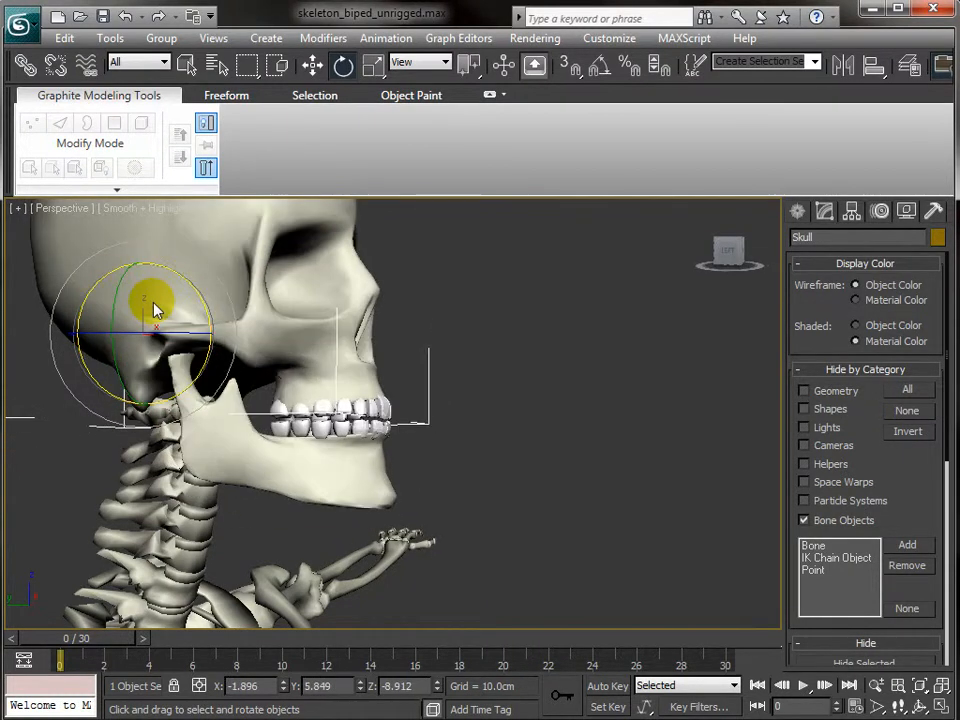
pyautogui.hotkey('ctrl', 'z')
pyautogui.click(488, 389)
pyautogui.scroll(-3, 488, 389)
pyautogui.scroll(-2, 488, 389)
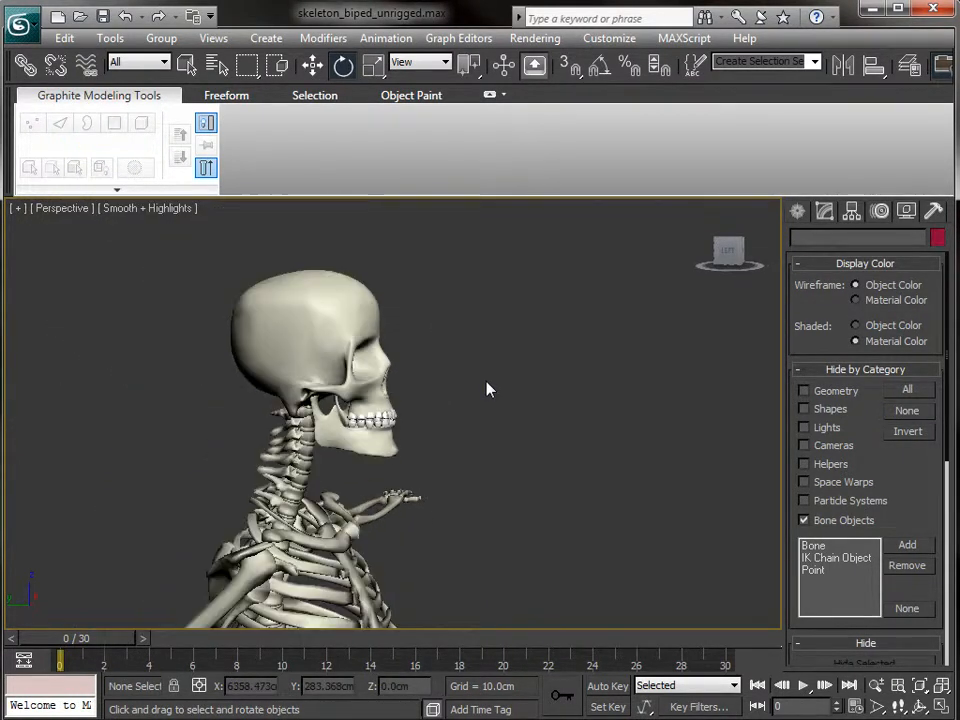
# - Switch to the Front view and centre the ribcage in the viewport
pyautogui.keyDown('alt'); pyautogui.moveTo(434, 407); pyautogui.dragTo(323, 412, button='middle'); pyautogui.keyUp('alt')
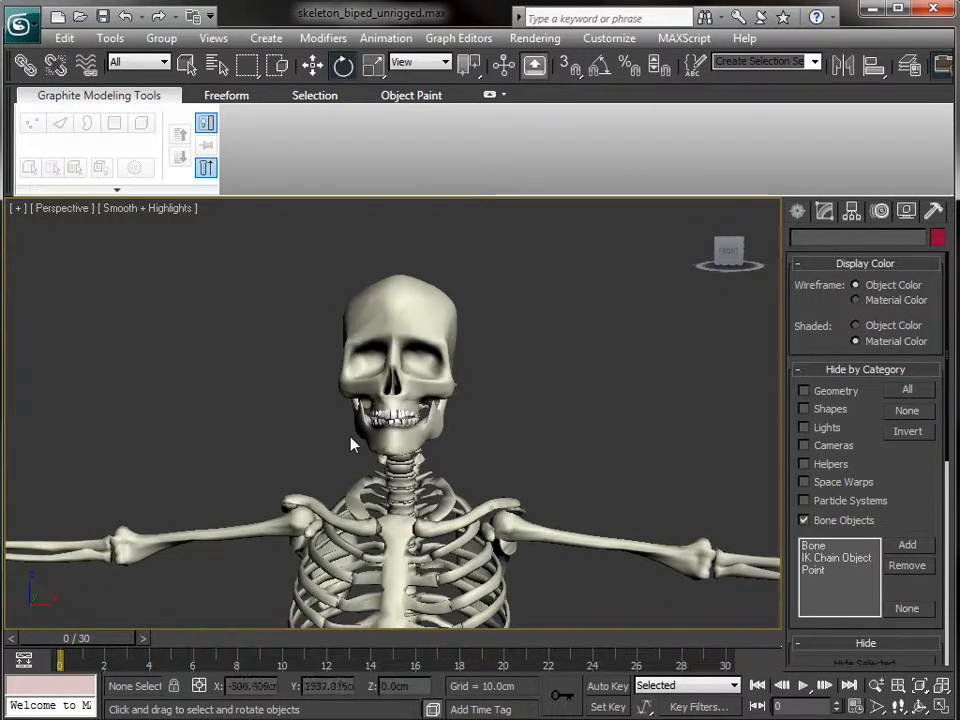
pyautogui.moveTo(532, 429); pyautogui.dragTo(578, 191, button='middle')
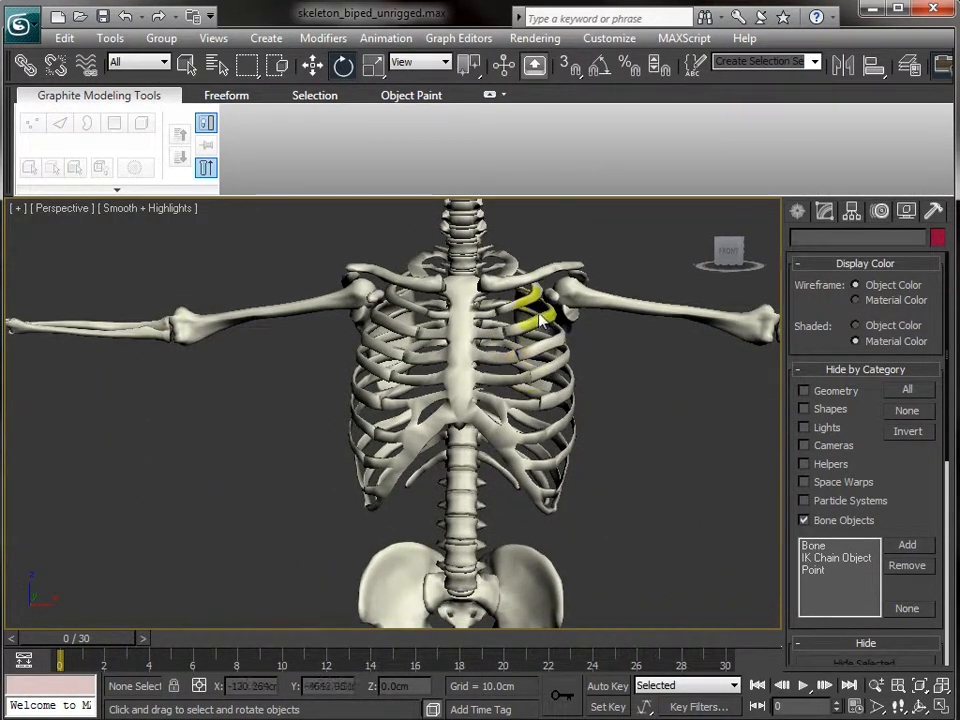
pyautogui.click(517, 368)
pyautogui.click(568, 487)
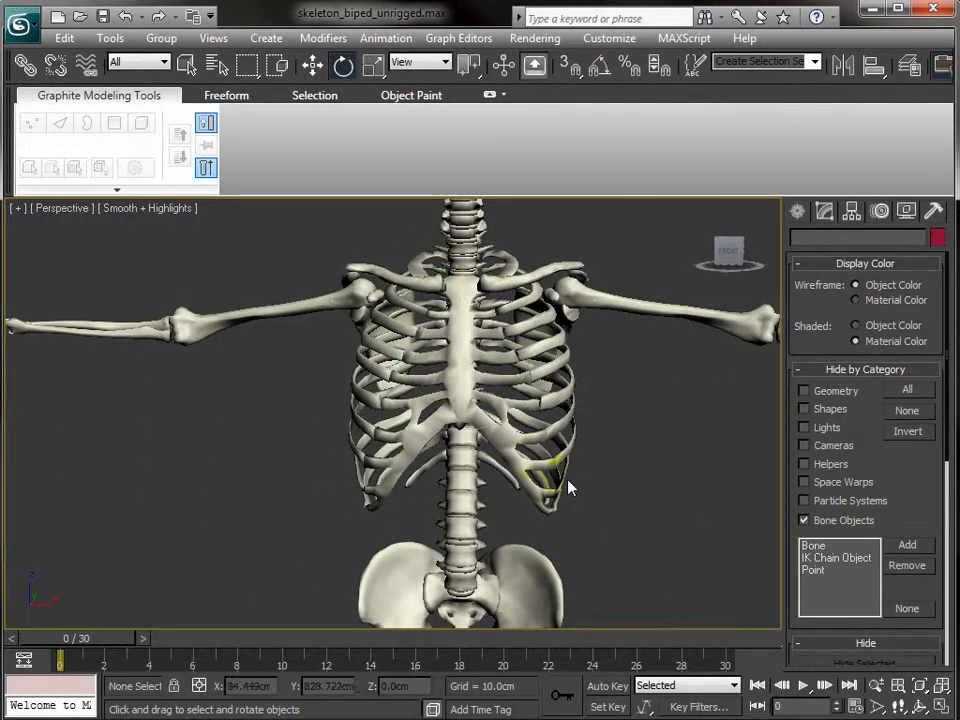
pyautogui.press('f')
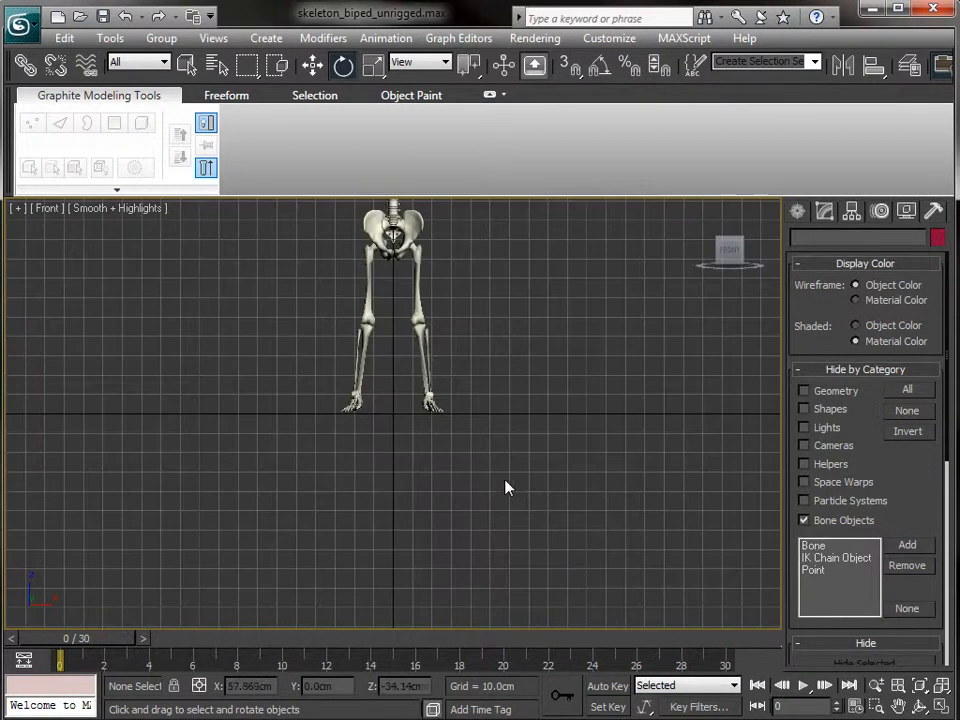
pyautogui.press('alt')
pyautogui.scroll(8, 492, 448)
pyautogui.moveTo(470, 318); pyautogui.dragTo(313, 625, button='middle')
pyautogui.moveTo(452, 457); pyautogui.dragTo(471, 414, button='middle')
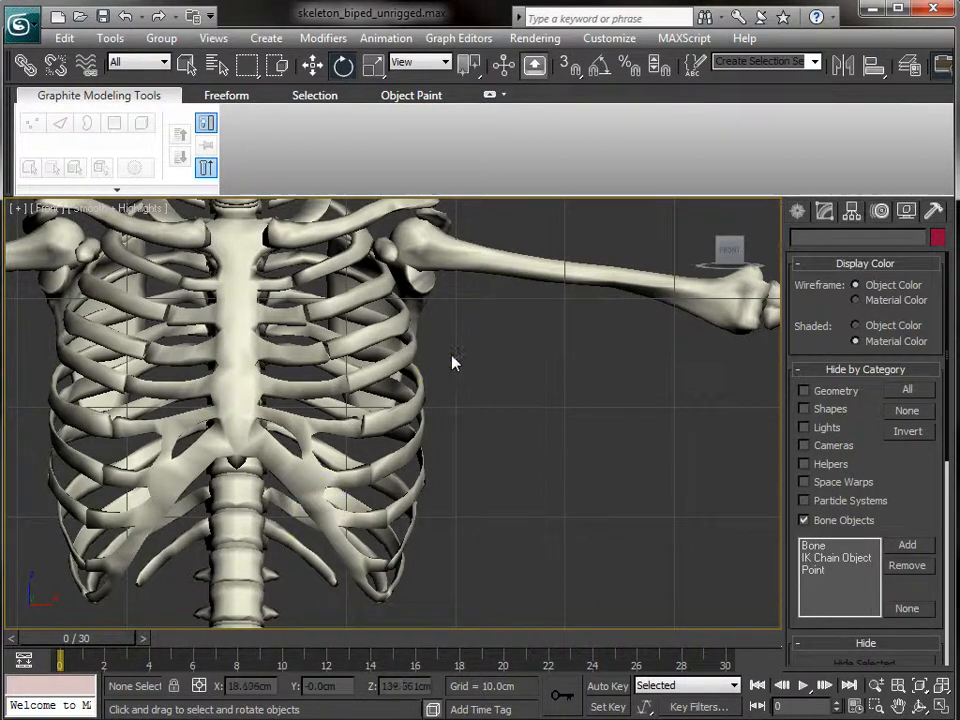
pyautogui.moveTo(469, 347); pyautogui.dragTo(517, 374, button='middle')
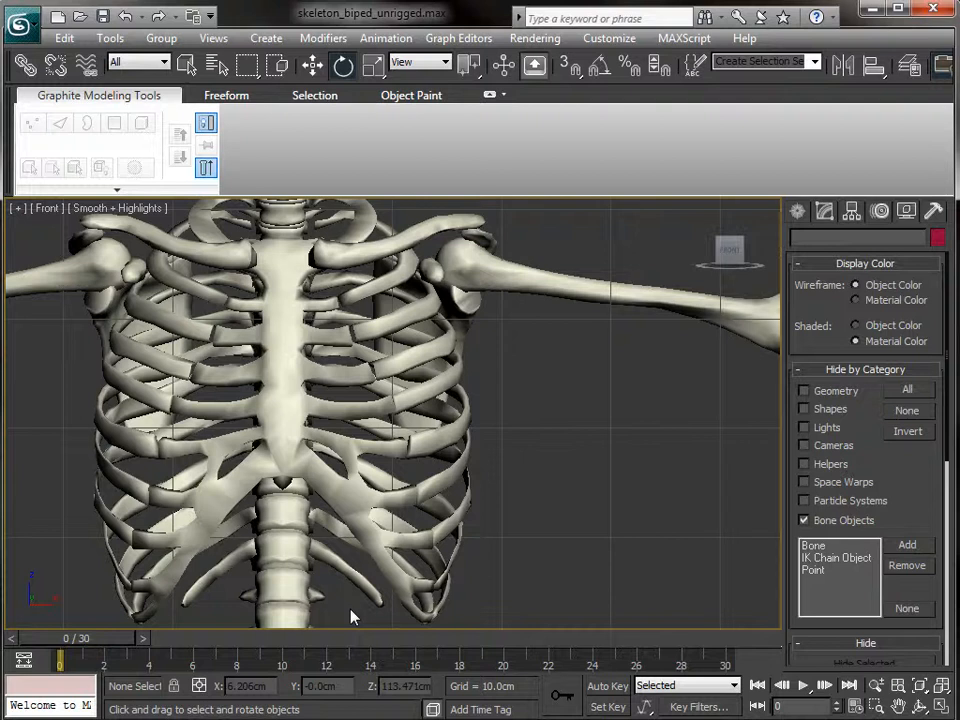
# - Marquee-select the rib and sternum bones and group them as ribs, then undo back to separate bones
pyautogui.moveTo(347, 606)
pyautogui.mouseDown()
pyautogui.moveTo(338, 276)
pyautogui.moveTo(336, 284)
pyautogui.mouseUp()
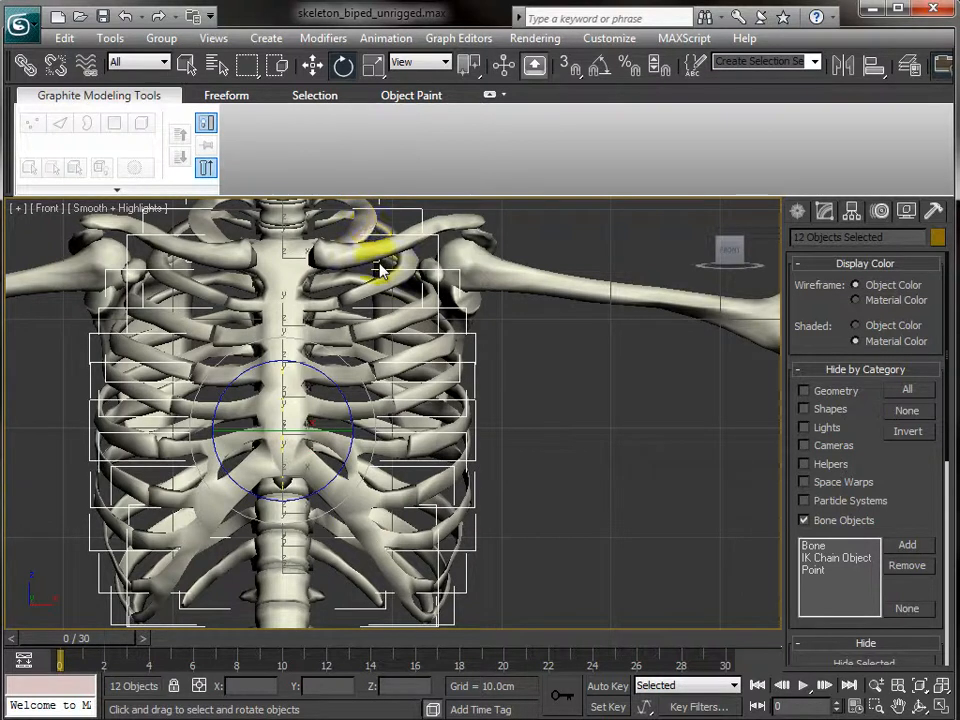
pyautogui.click(163, 38)
pyautogui.click(182, 62)
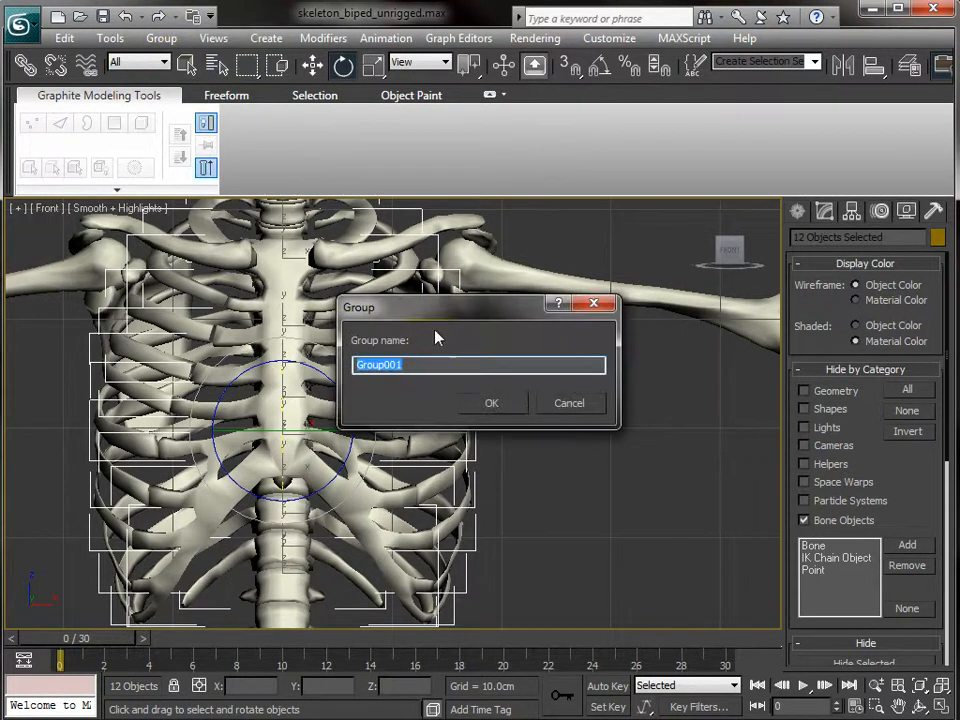
pyautogui.write('ribs')
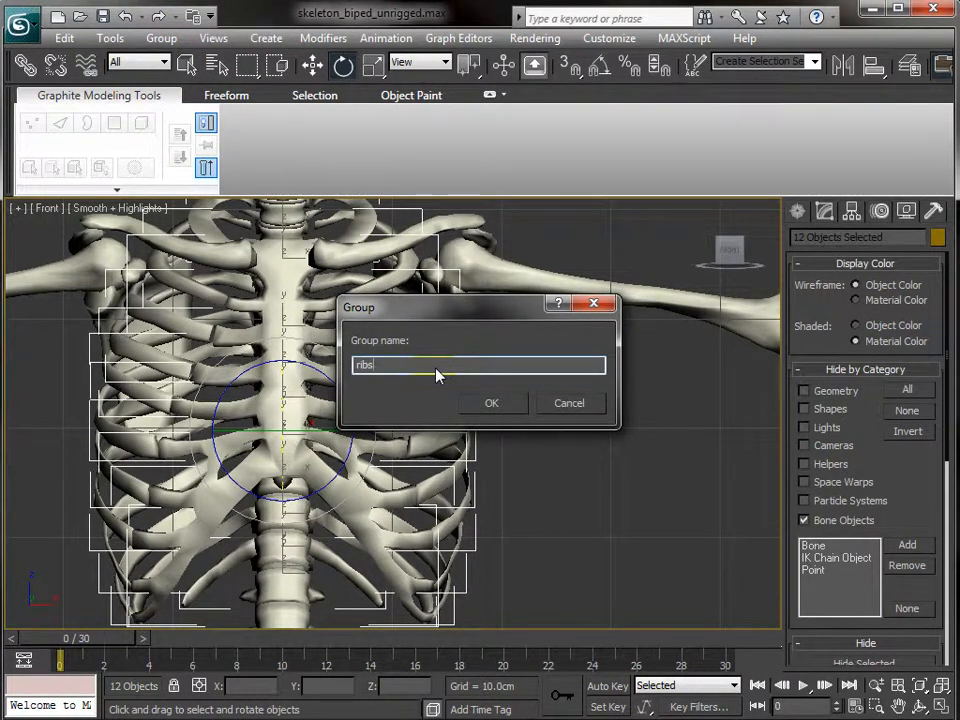
pyautogui.press('Return')
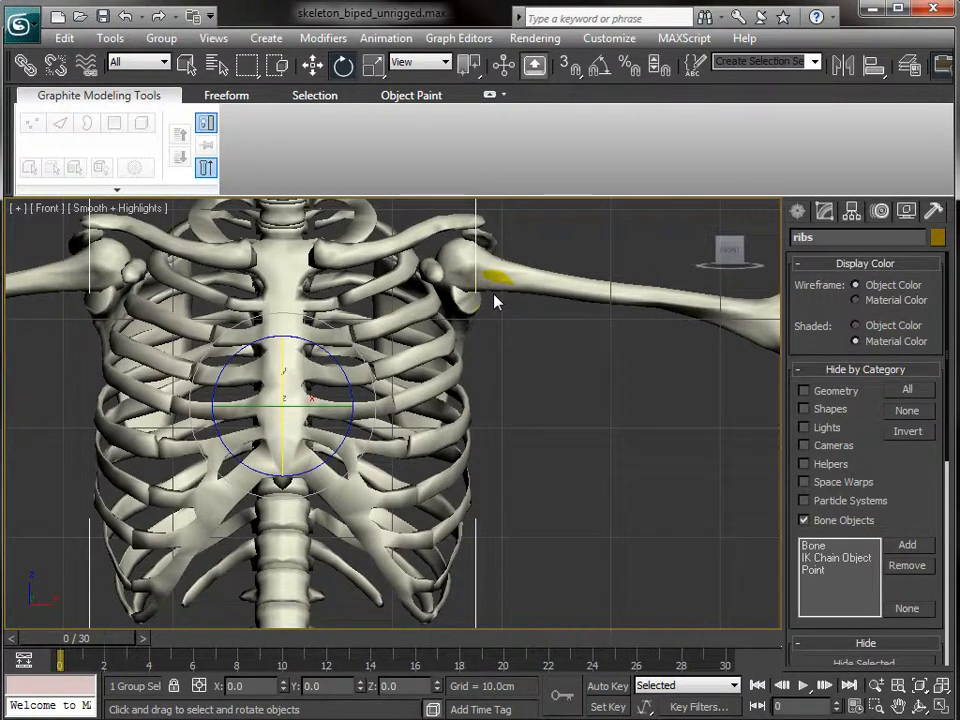
pyautogui.press('Delete')
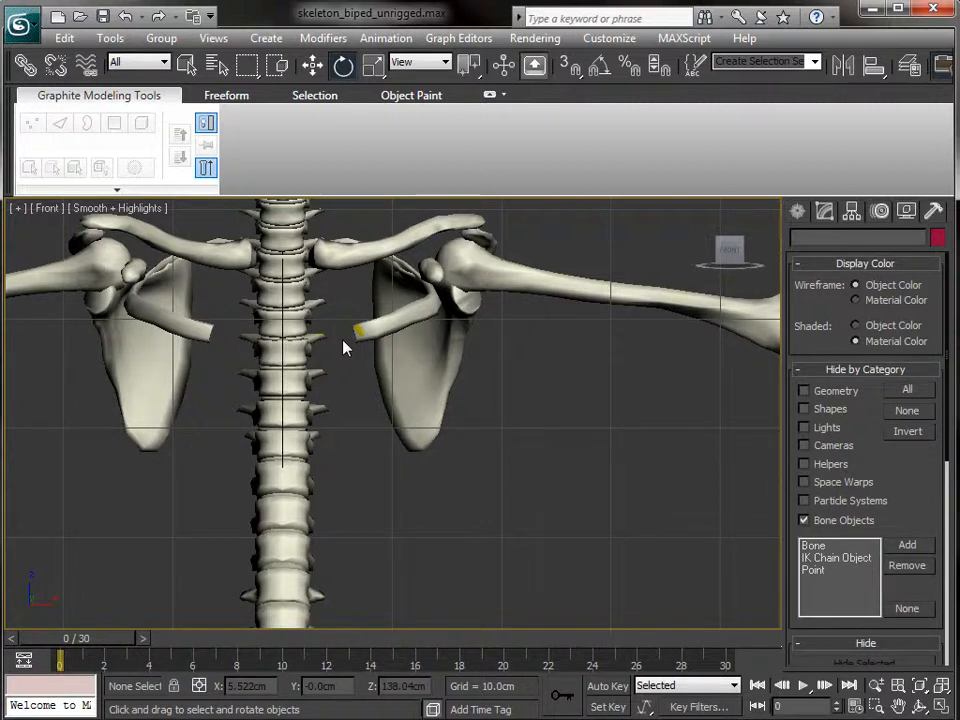
pyautogui.hotkey('ctrl', 'z')
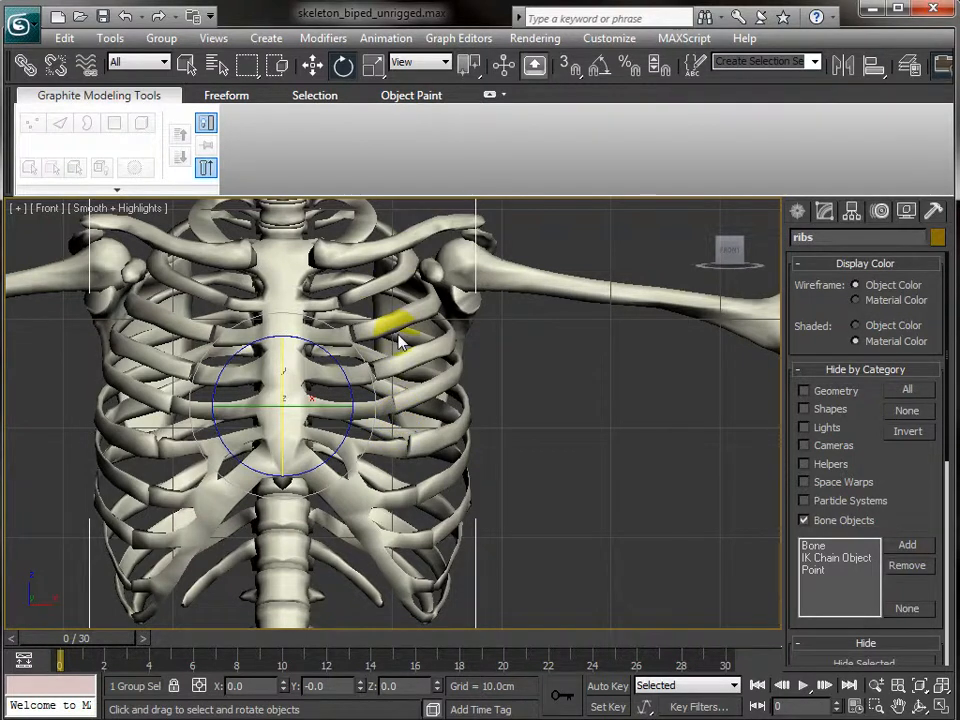
pyautogui.hotkey('ctrl', 'z')
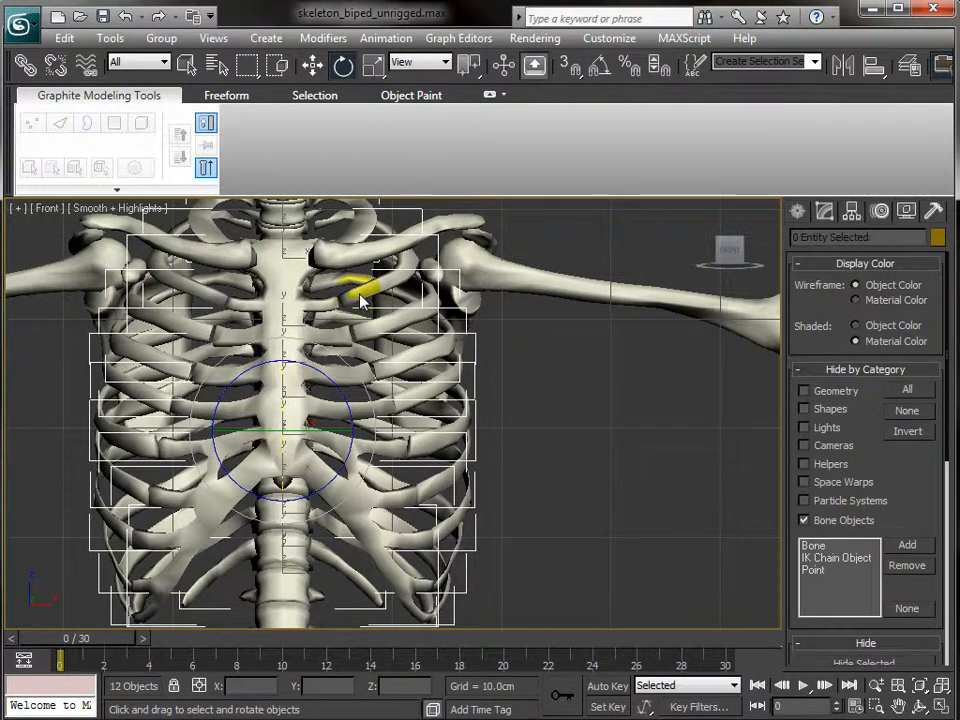
# - Add the missing ribs, regroup all thirteen bones as ribs and hide the group
pyautogui.press('q')
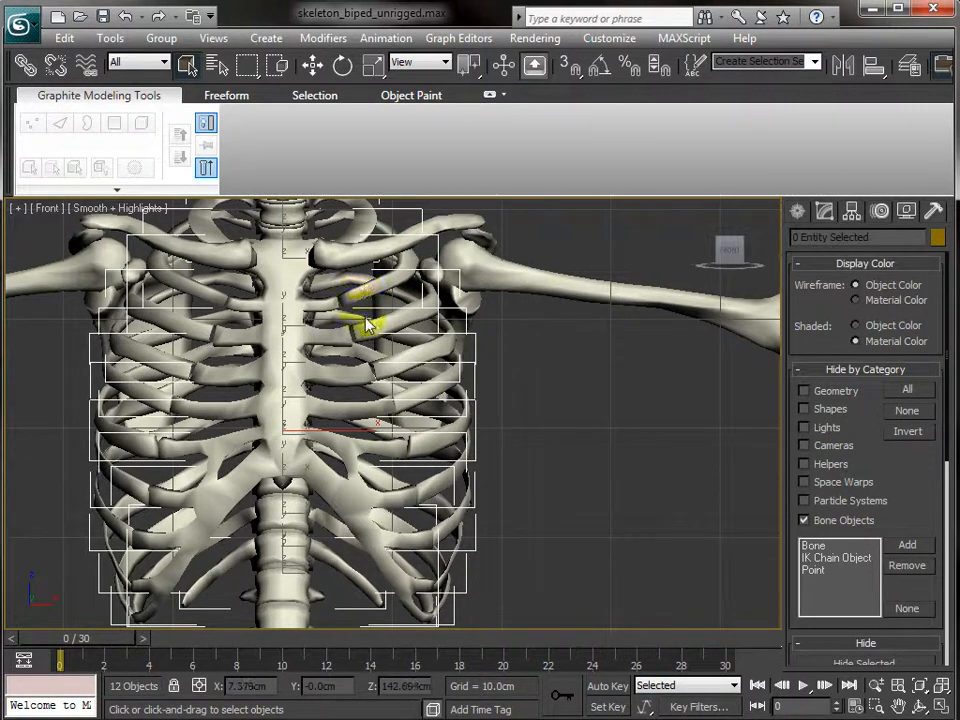
pyautogui.click(195, 295)
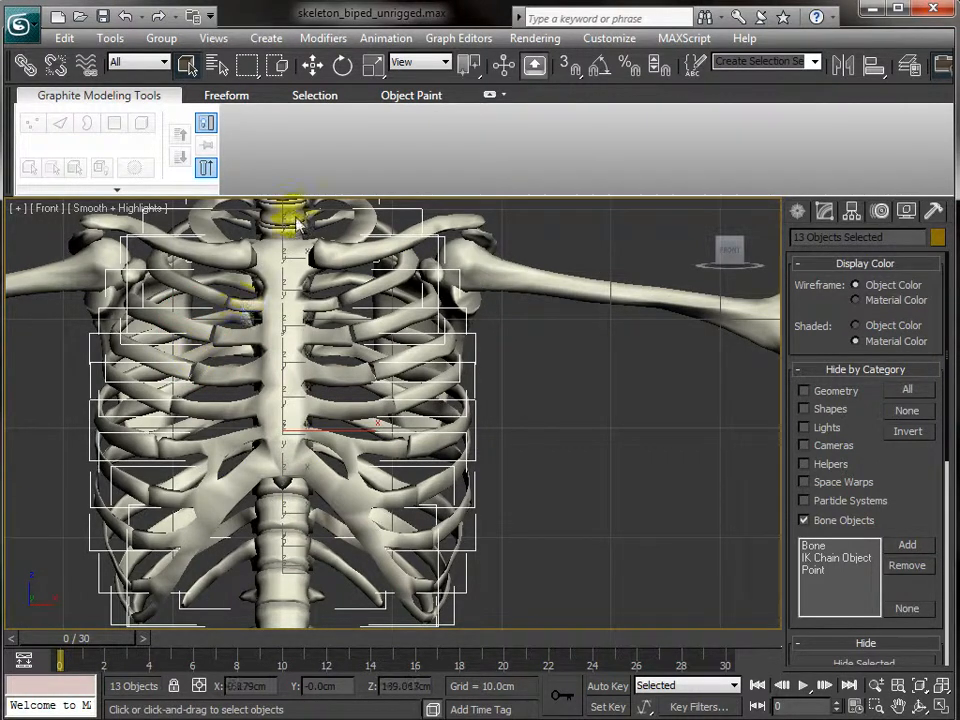
pyautogui.click(358, 306)
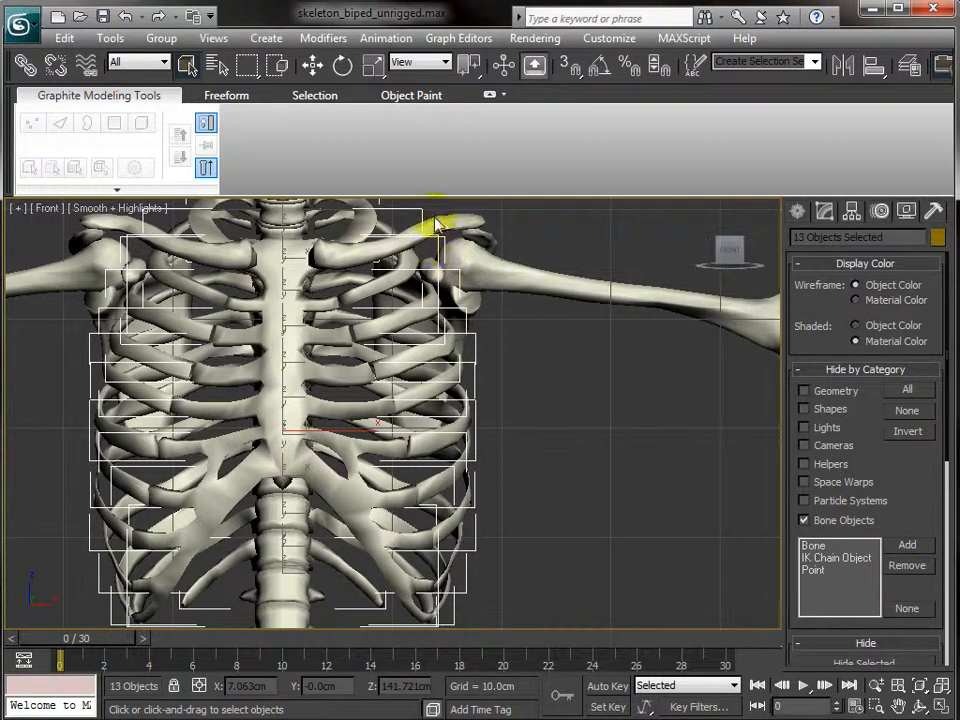
pyautogui.click(162, 38)
pyautogui.click(176, 61)
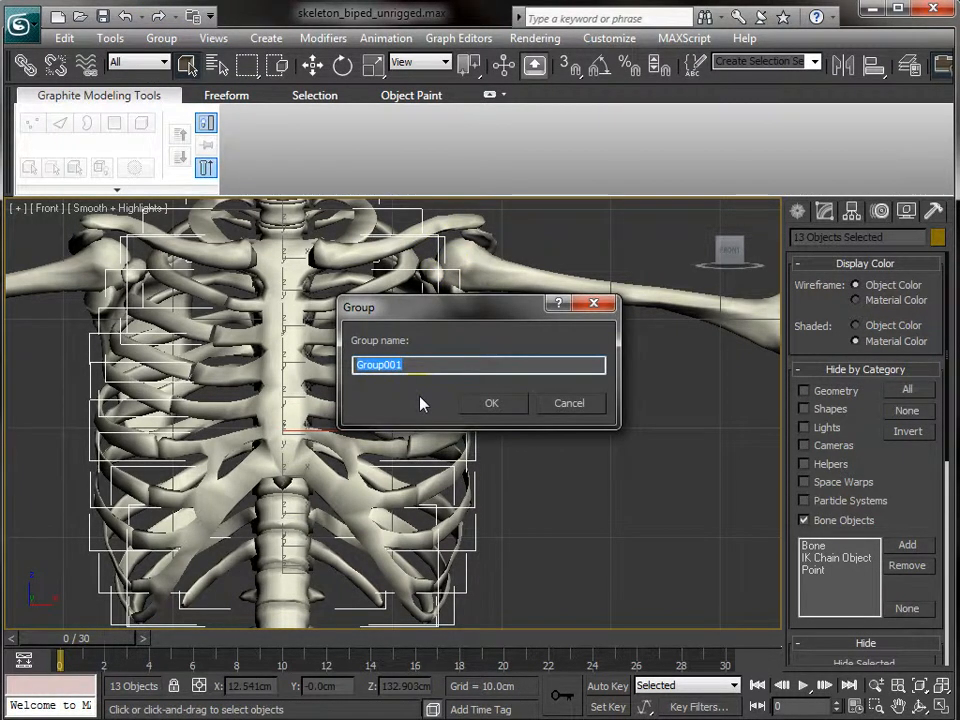
pyautogui.write('ribs')
pyautogui.press('Return')
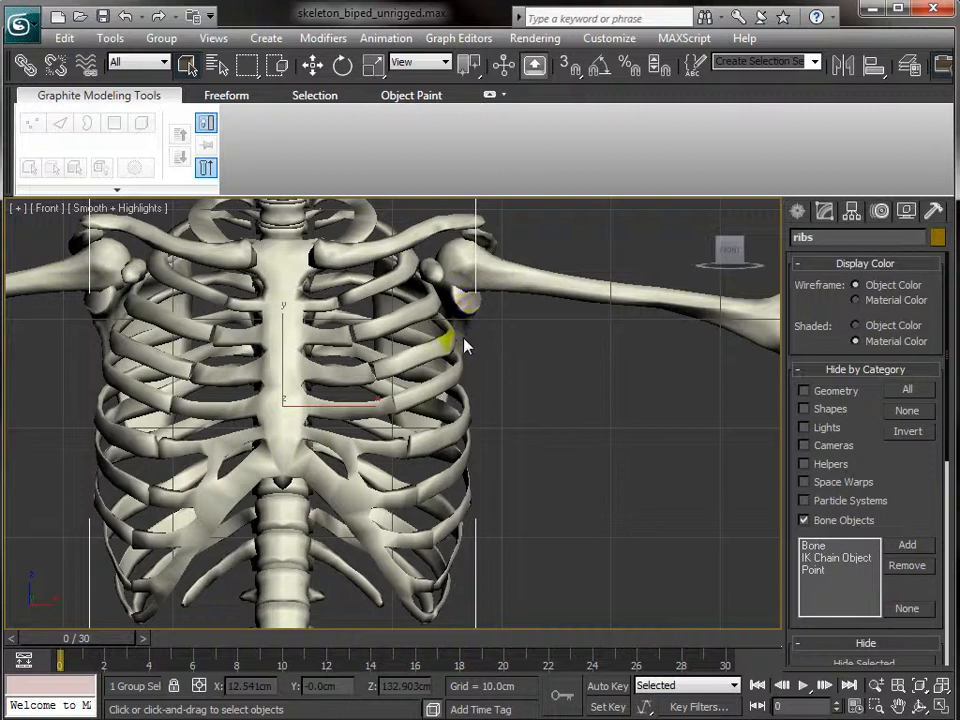
pyautogui.press('Delete')
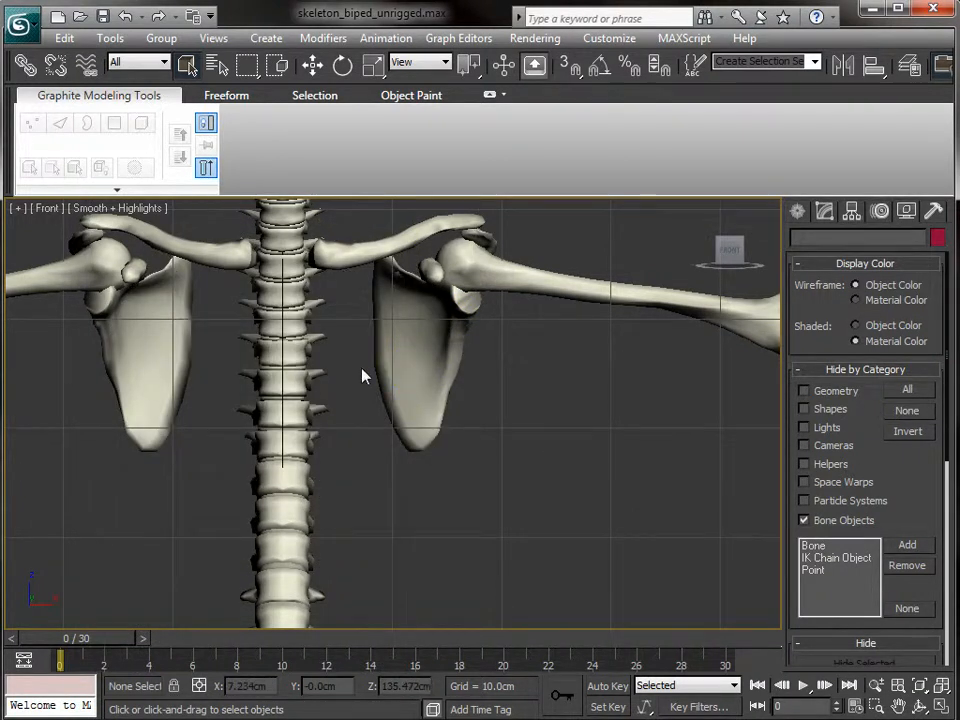
# - Check the jaw and both tooth groups, hide the skull, then select the pelvis
pyautogui.scroll(-3, 362, 377)
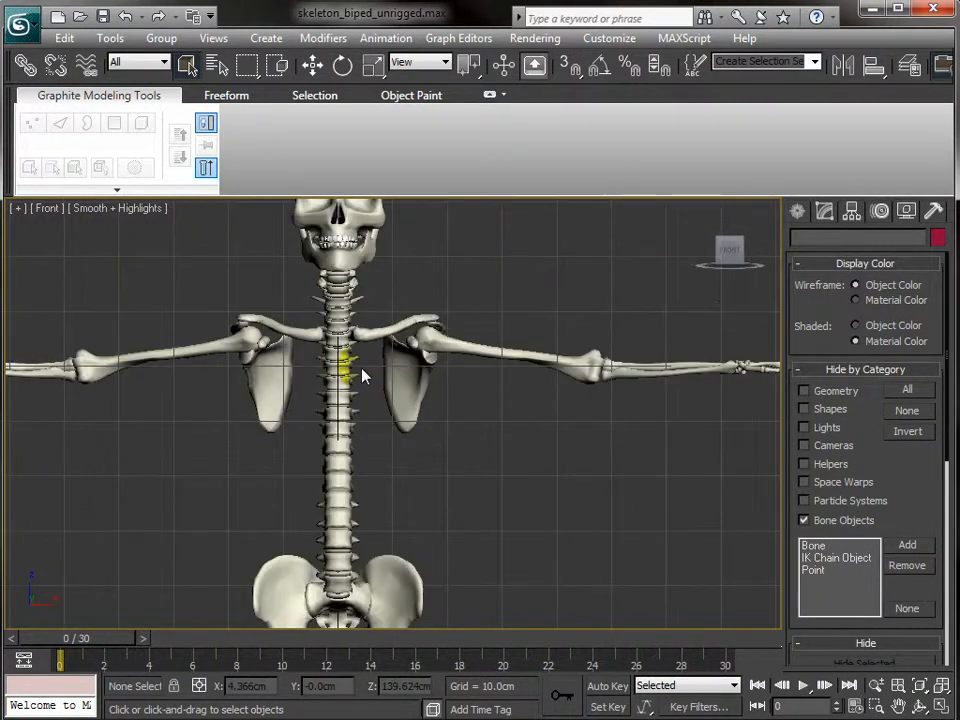
pyautogui.click(360, 262)
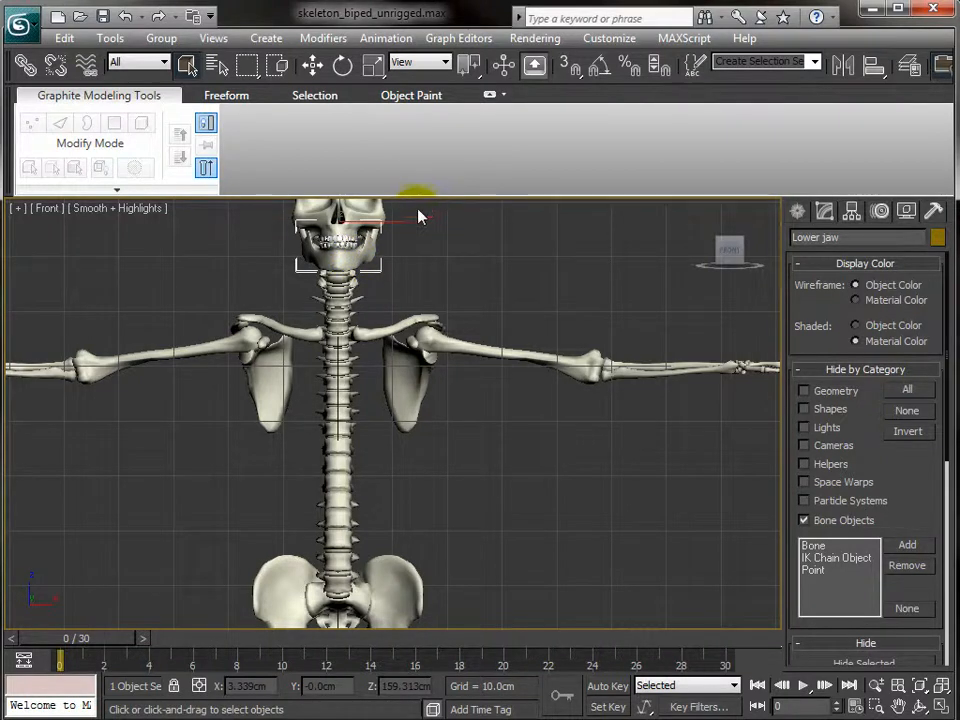
pyautogui.click(420, 213)
pyautogui.click(342, 250)
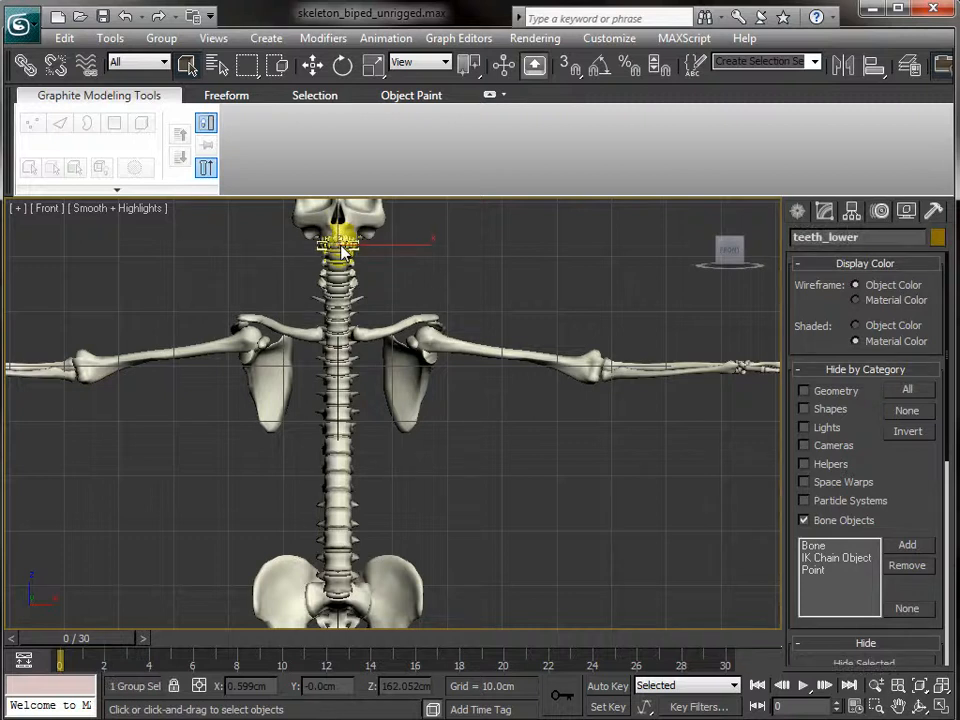
pyautogui.click(396, 208)
pyautogui.click(340, 245)
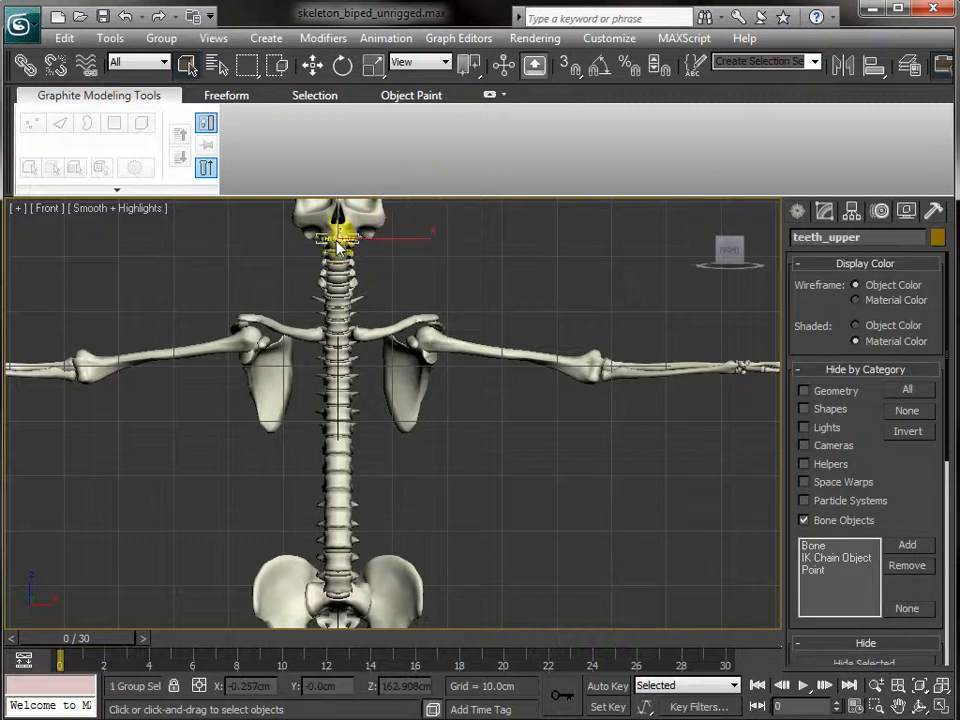
pyautogui.click(396, 210)
pyautogui.click(363, 233)
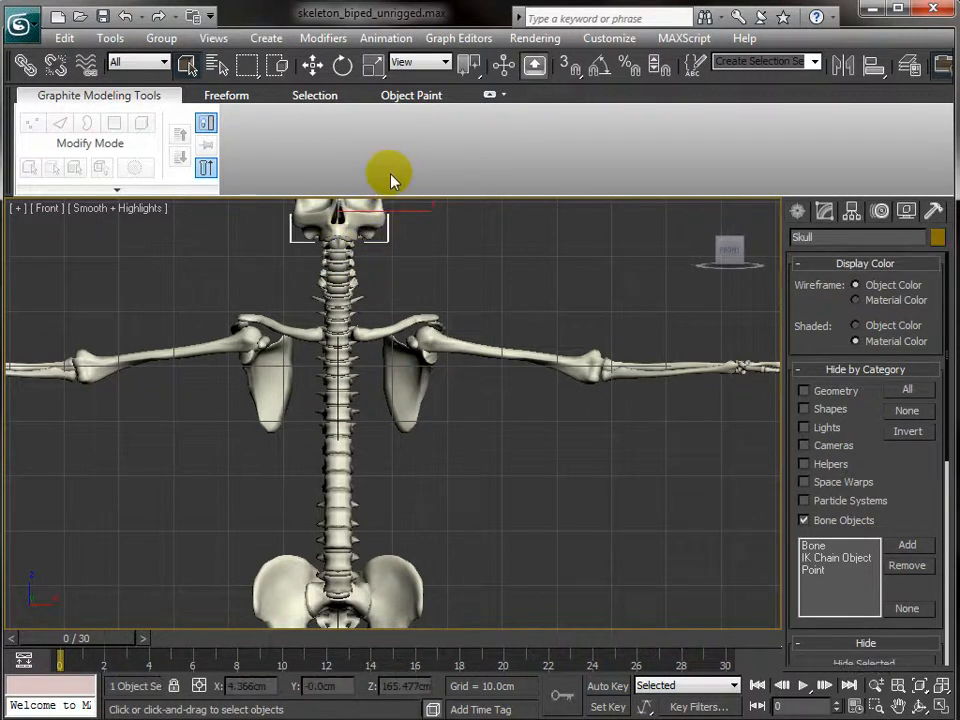
pyautogui.press('Delete')
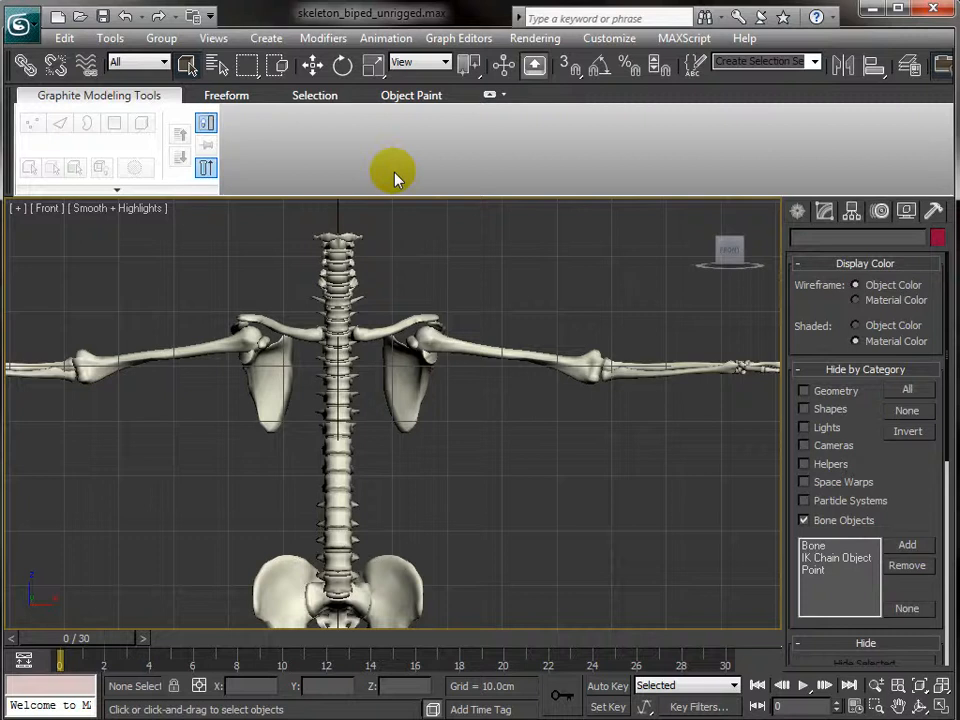
pyautogui.moveTo(433, 510); pyautogui.dragTo(449, 398, button='middle')
pyautogui.click(407, 468)
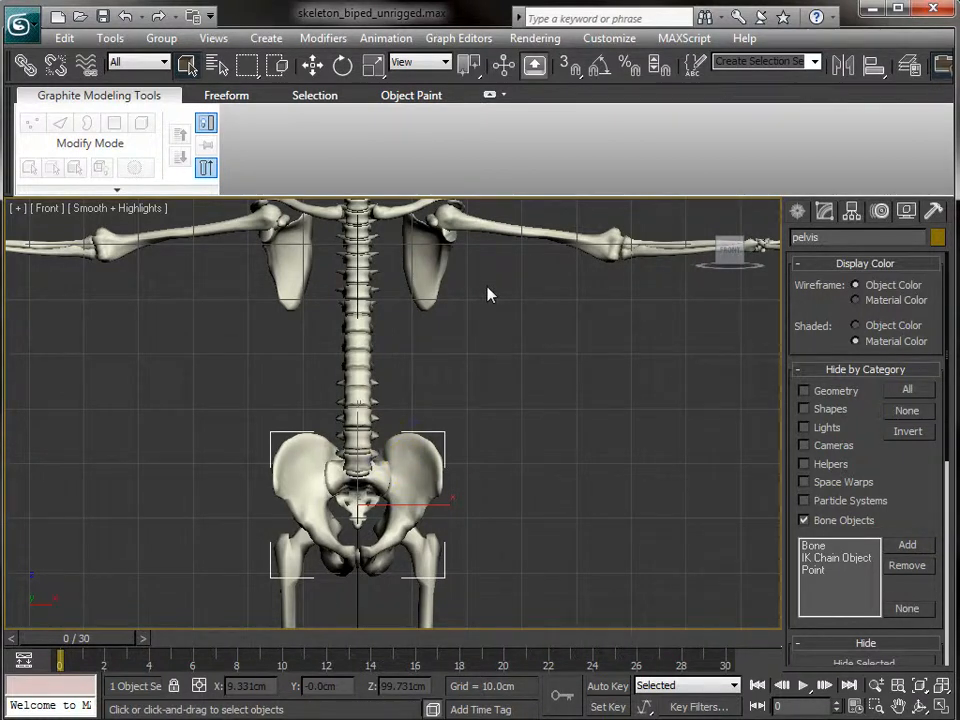
# - Delete the pelvis and sacrum to expose the spine
pyautogui.press('Delete')
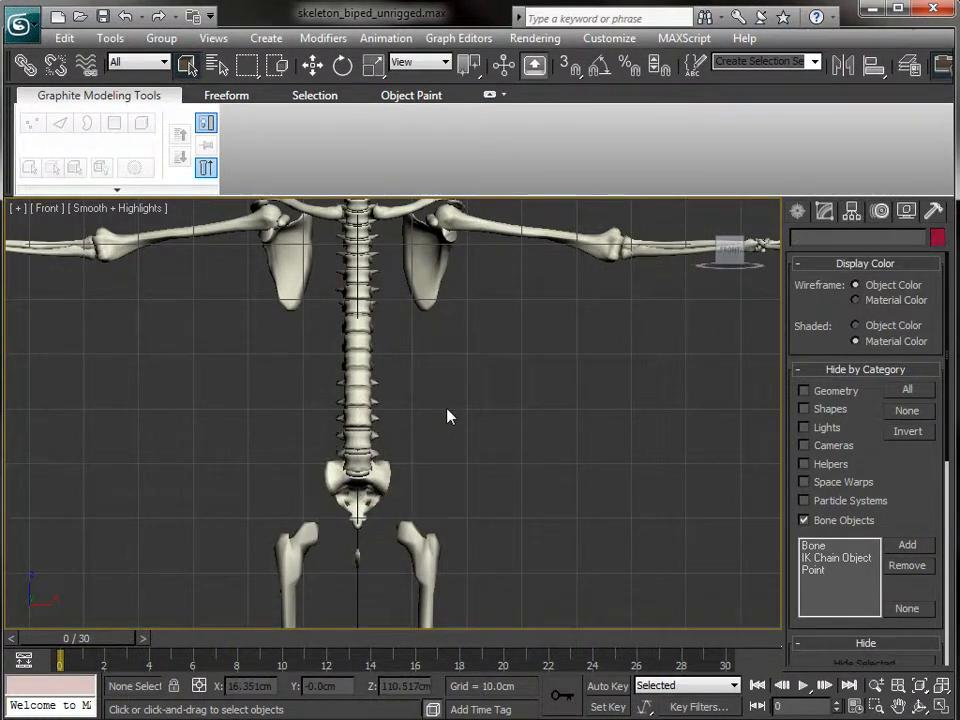
pyautogui.click(380, 487)
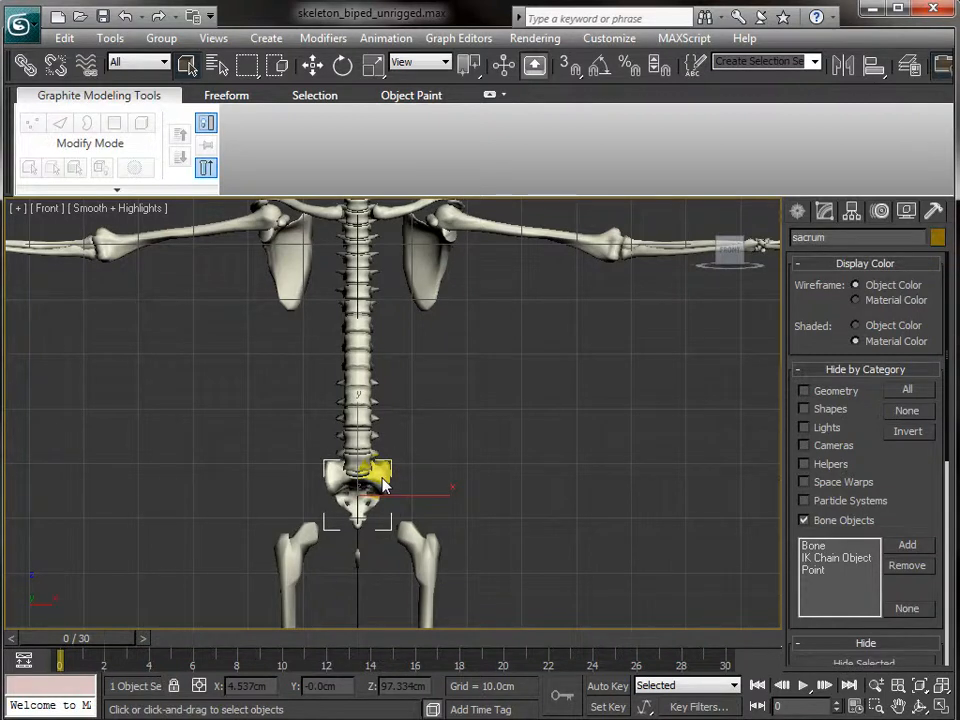
pyautogui.press('Delete')
pyautogui.moveTo(422, 332); pyautogui.dragTo(460, 425, button='middle')
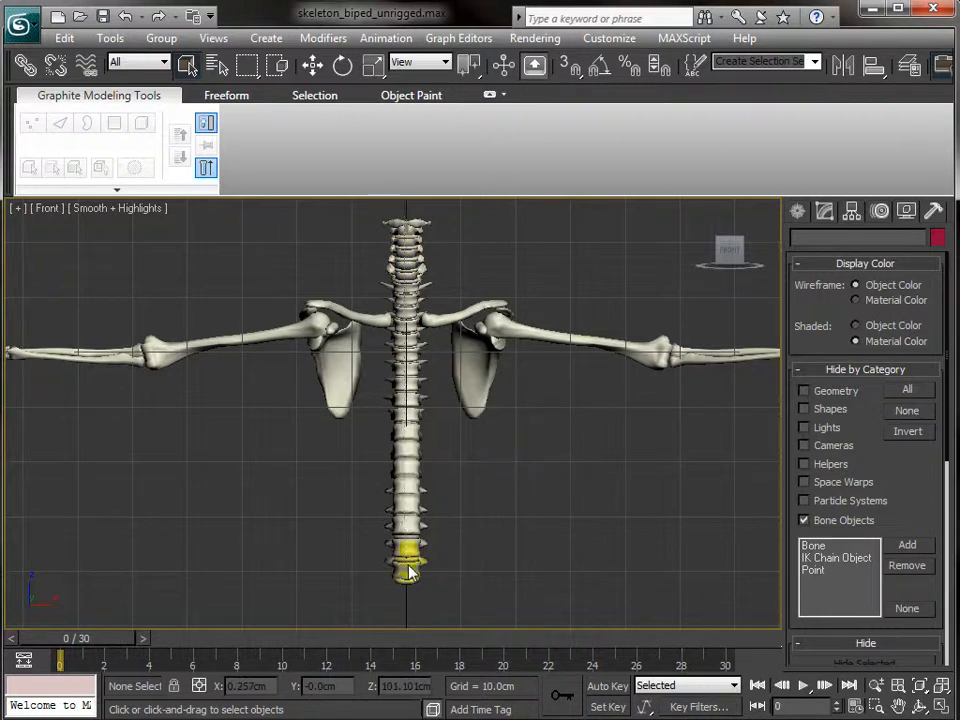
# - Select the whole 25-bone spine chain and group it as spine
pyautogui.doubleClick(409, 603)
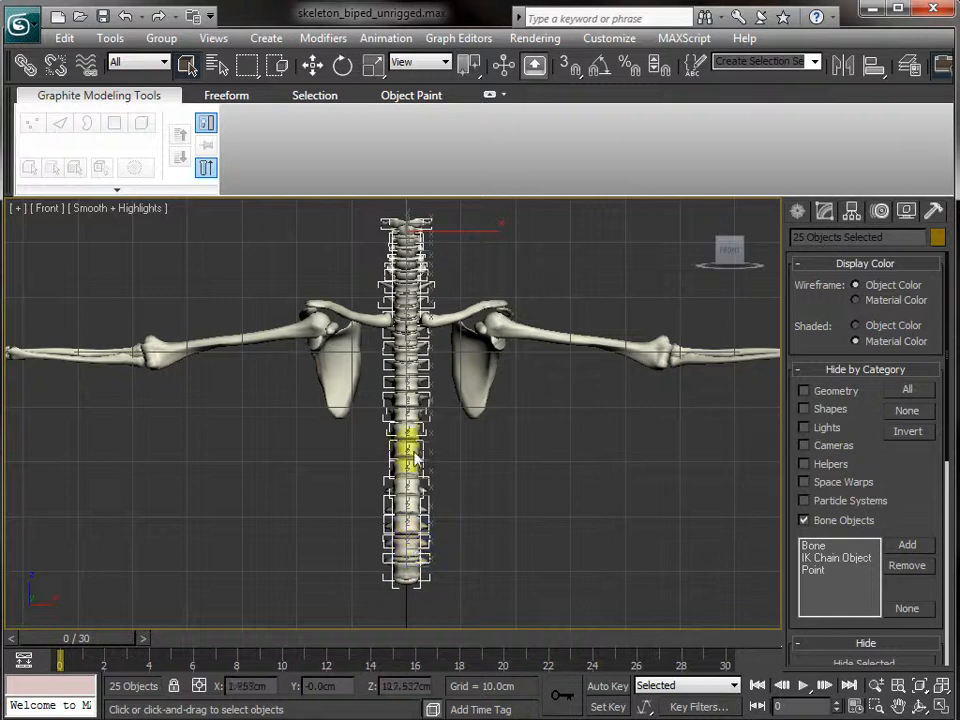
pyautogui.click(161, 38)
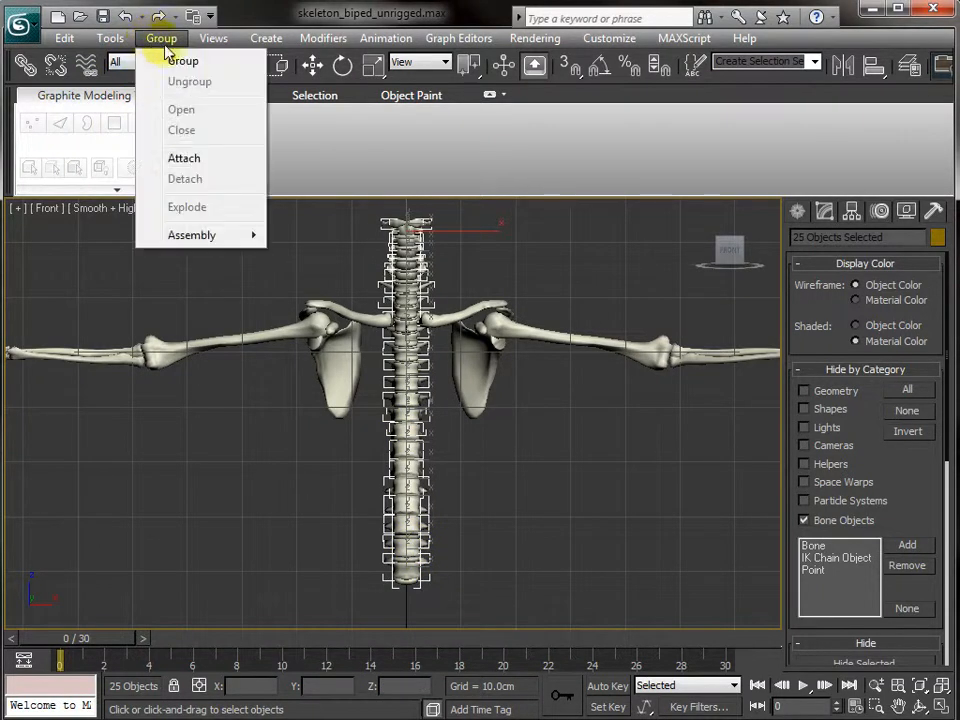
pyautogui.click(170, 60)
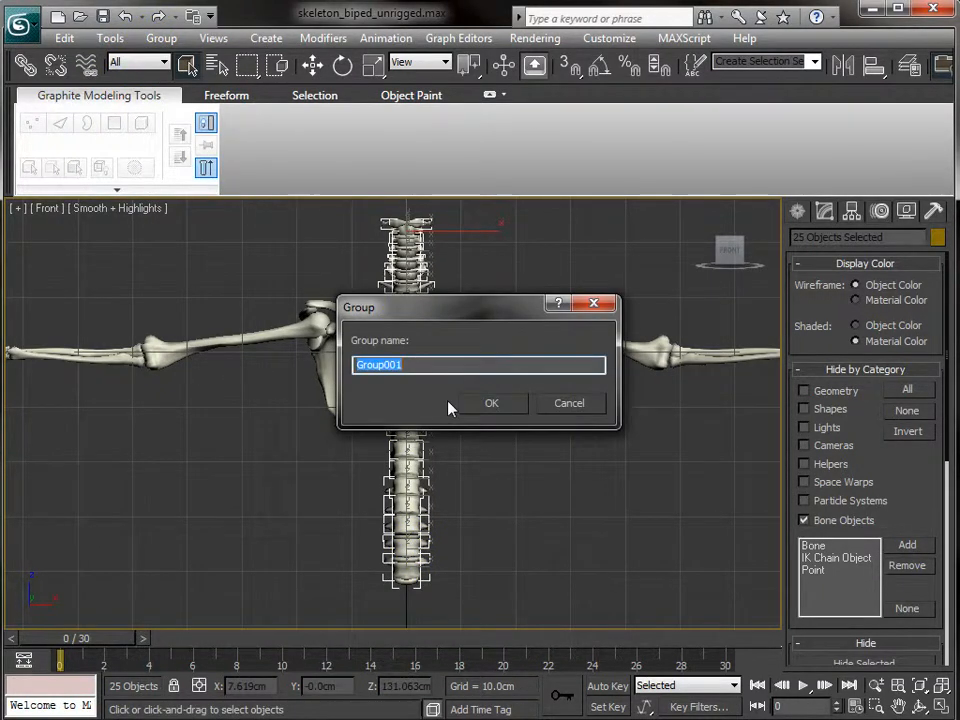
pyautogui.write('spine')
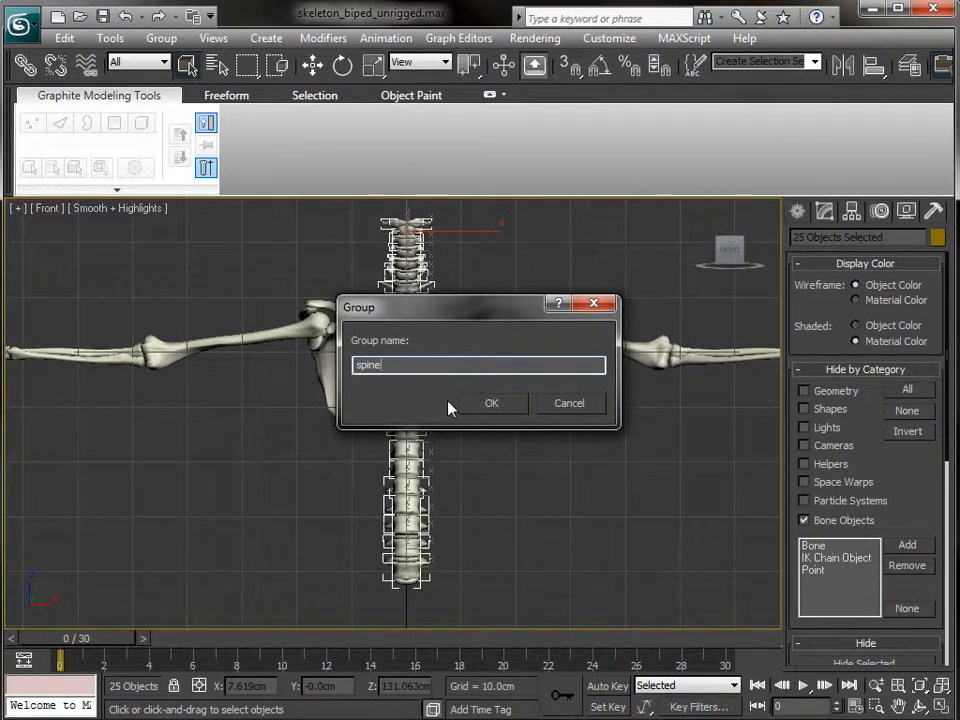
pyautogui.press('Return')
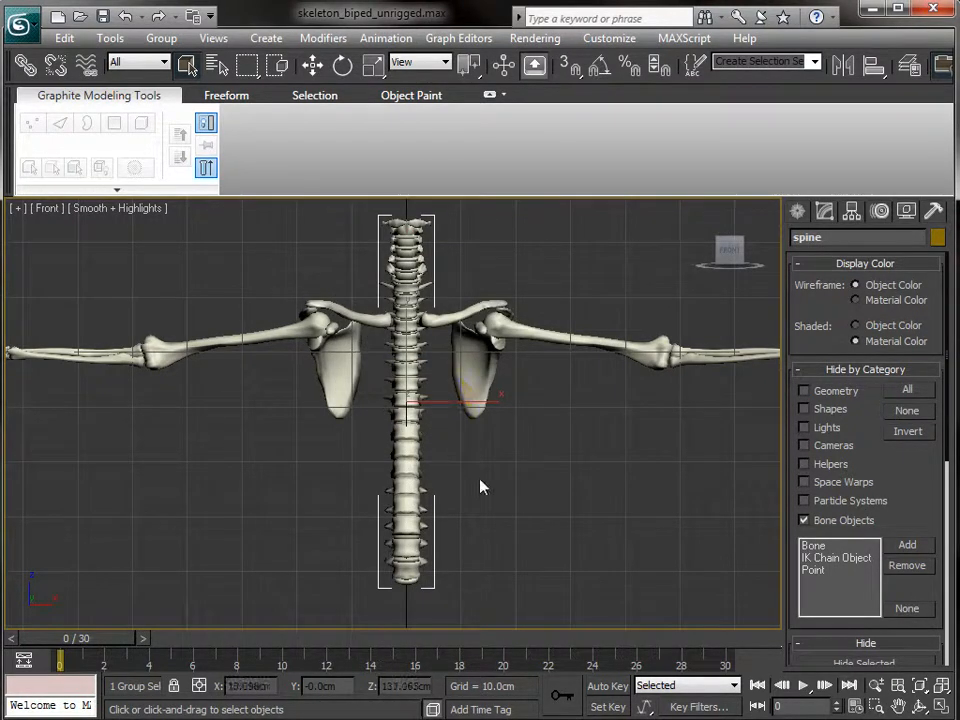
pyautogui.click(481, 487)
pyautogui.keyDown('alt'); pyautogui.moveTo(491, 508); pyautogui.dragTo(373, 538, button='middle'); pyautogui.keyUp('alt')
pyautogui.press('p')
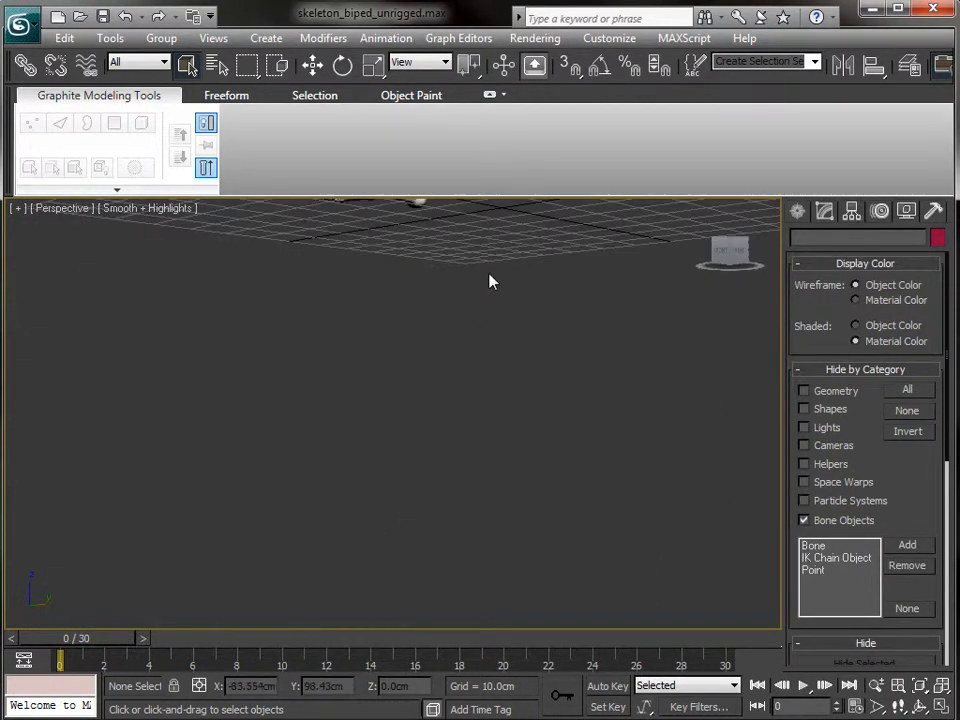
# - Hide the small bone at the right femur head
pyautogui.moveTo(488, 274); pyautogui.dragTo(498, 650, button='middle')
pyautogui.moveTo(564, 305); pyautogui.dragTo(594, 524, button='middle')
pyautogui.click(493, 357)
pyautogui.rightClick(482, 345)
pyautogui.click(528, 295)
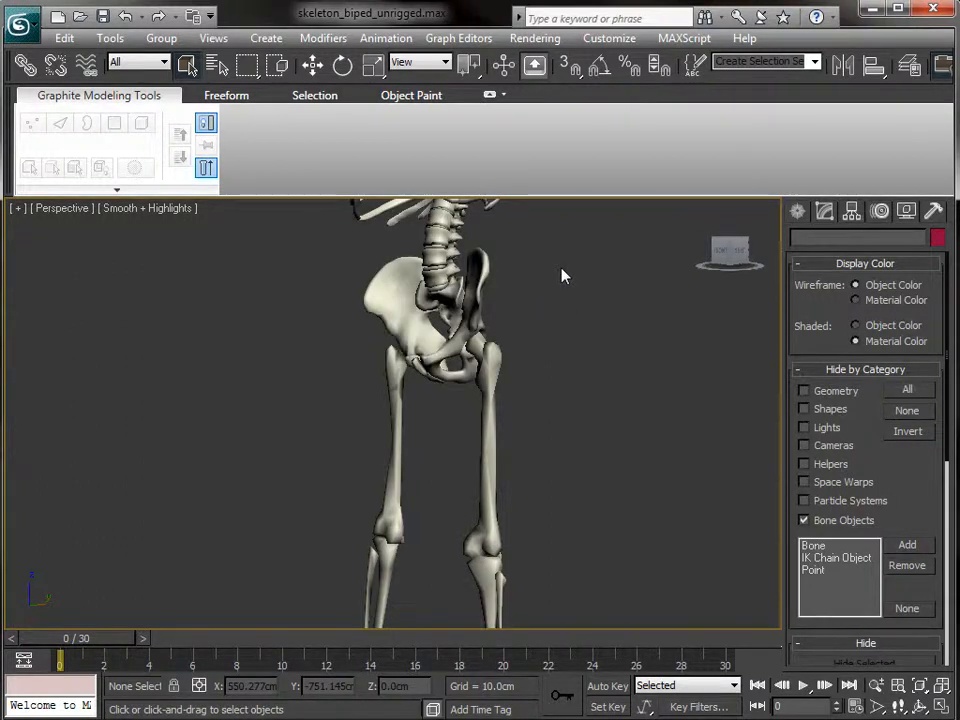
# - Group Object01 with the left thigh bone as Group001
pyautogui.keyDown('alt'); pyautogui.moveTo(531, 420); pyautogui.dragTo(380, 462, button='middle'); pyautogui.keyUp('alt')
pyautogui.click(434, 462)
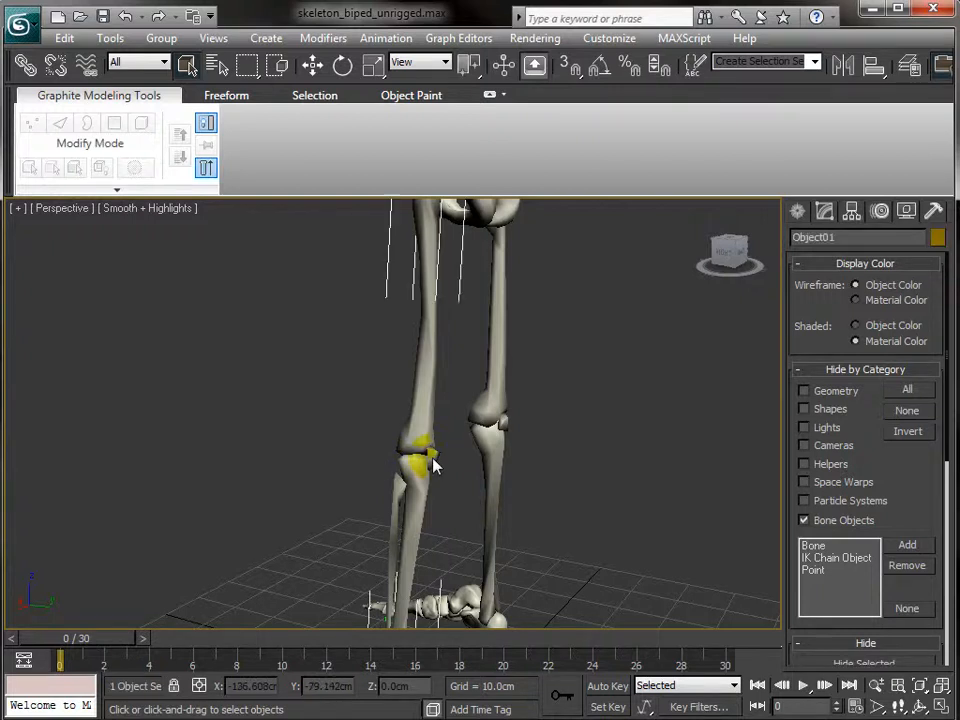
pyautogui.moveTo(268, 355); pyautogui.dragTo(325, 494, button='middle')
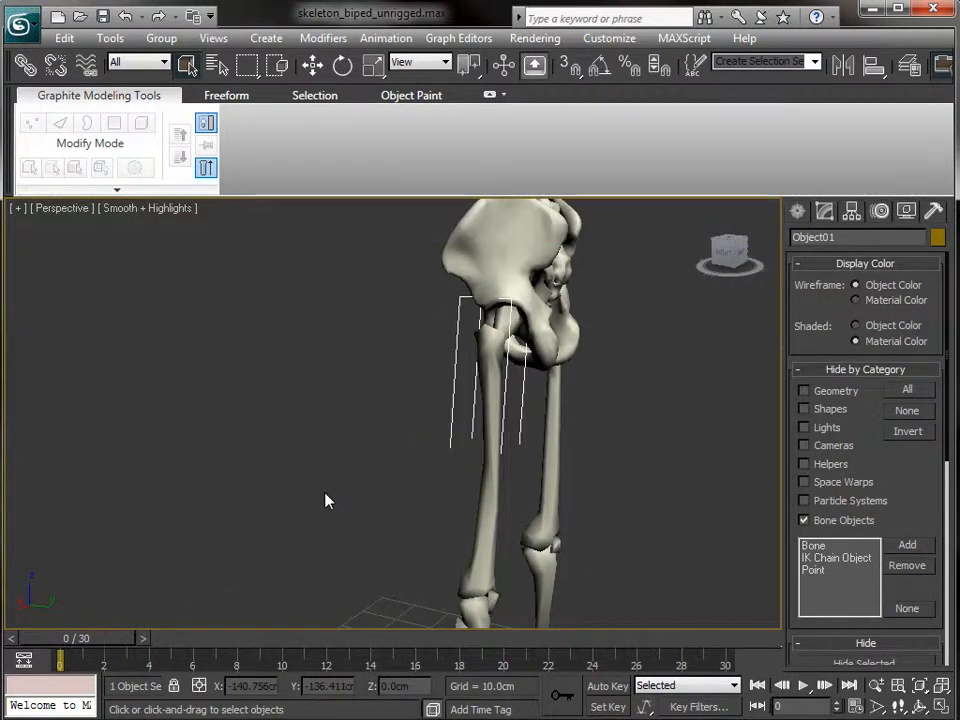
pyautogui.scroll(-2, 325, 500)
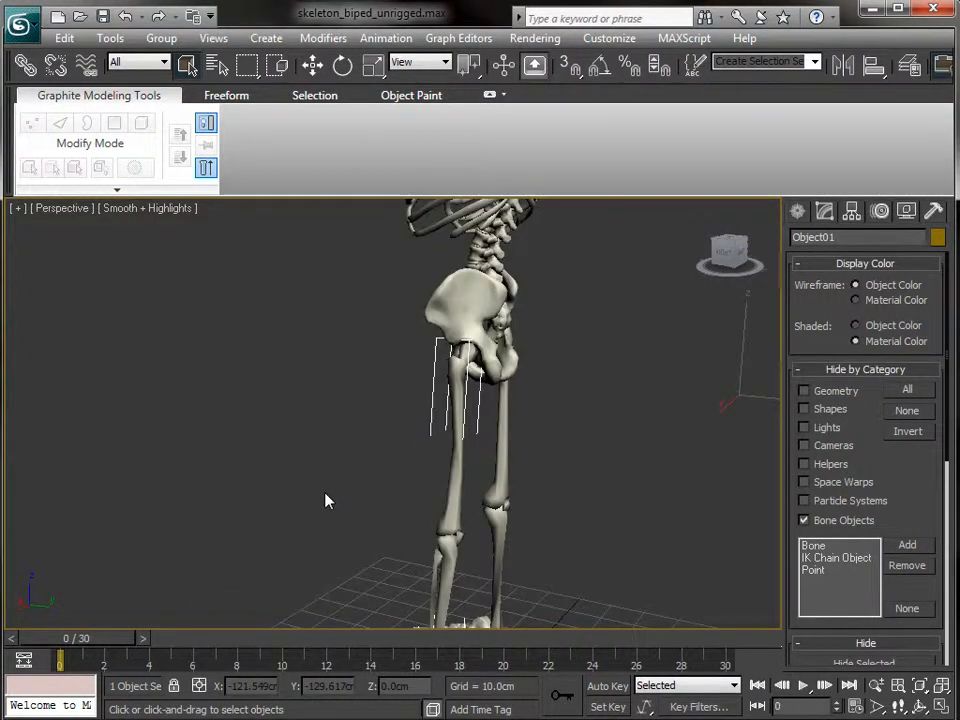
pyautogui.keyDown('alt'); pyautogui.moveTo(310, 507); pyautogui.dragTo(570, 521, button='middle'); pyautogui.keyUp('alt')
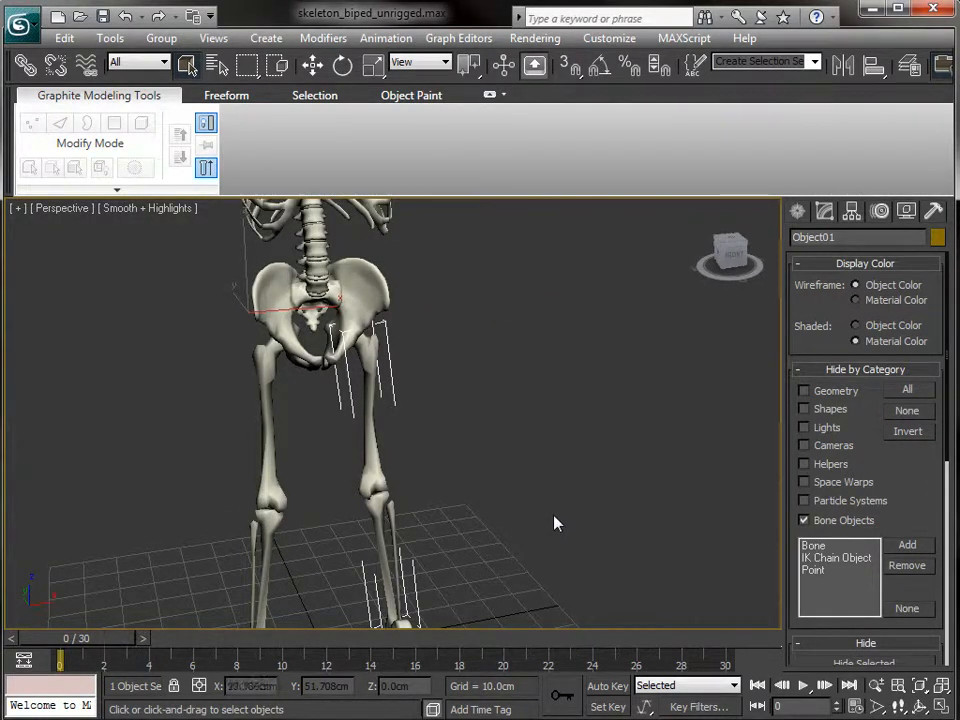
pyautogui.keyDown('ctrl'); pyautogui.click(268, 418); pyautogui.keyUp('ctrl')
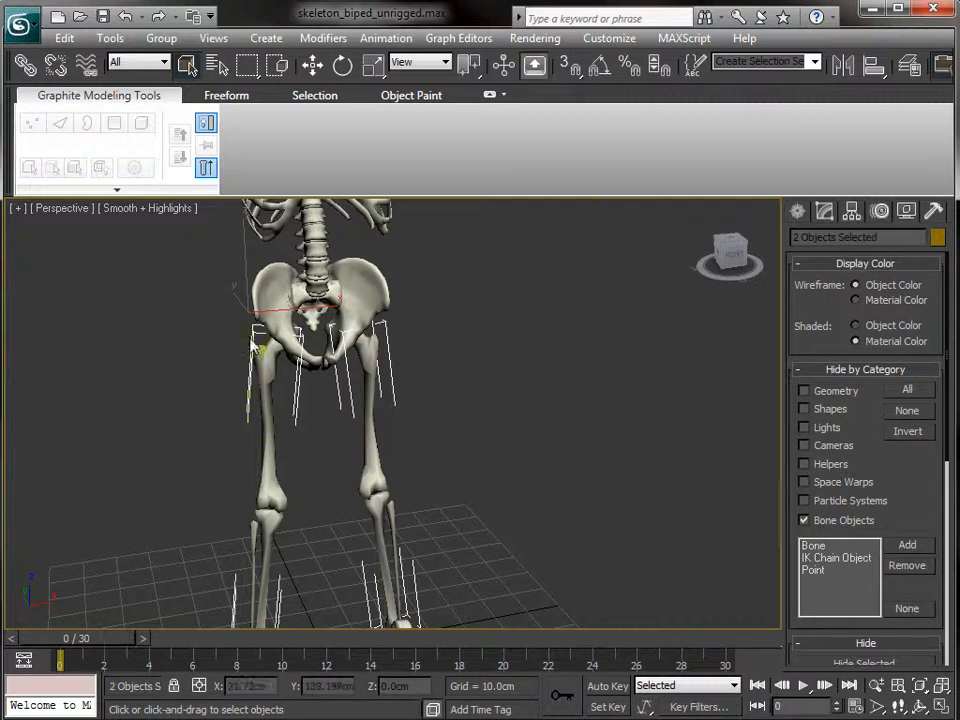
pyautogui.click(161, 38)
pyautogui.click(172, 62)
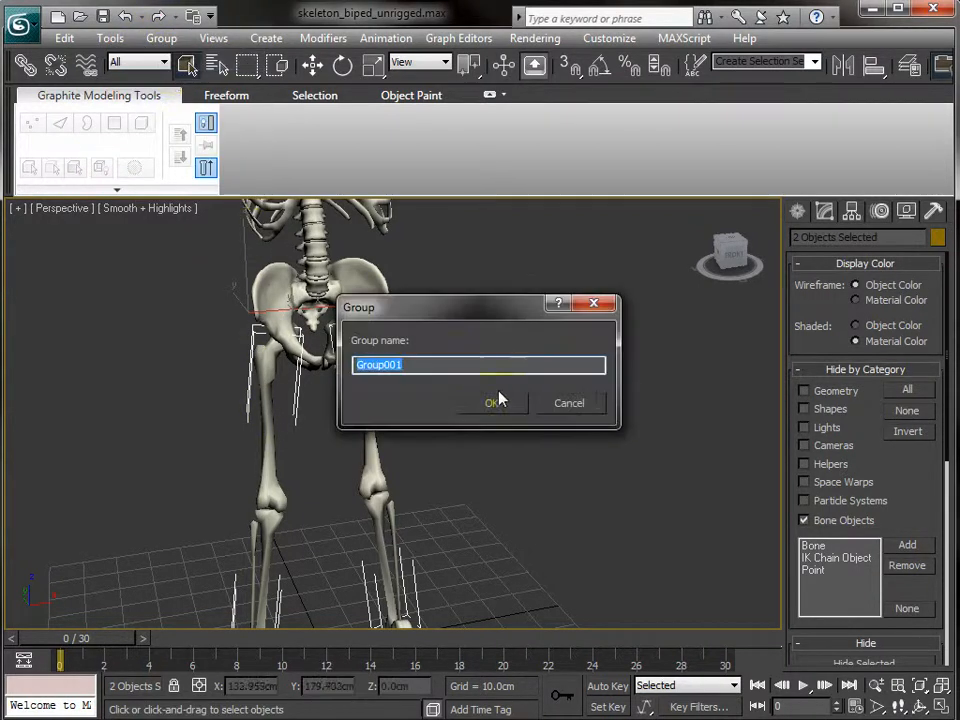
pyautogui.click(509, 408)
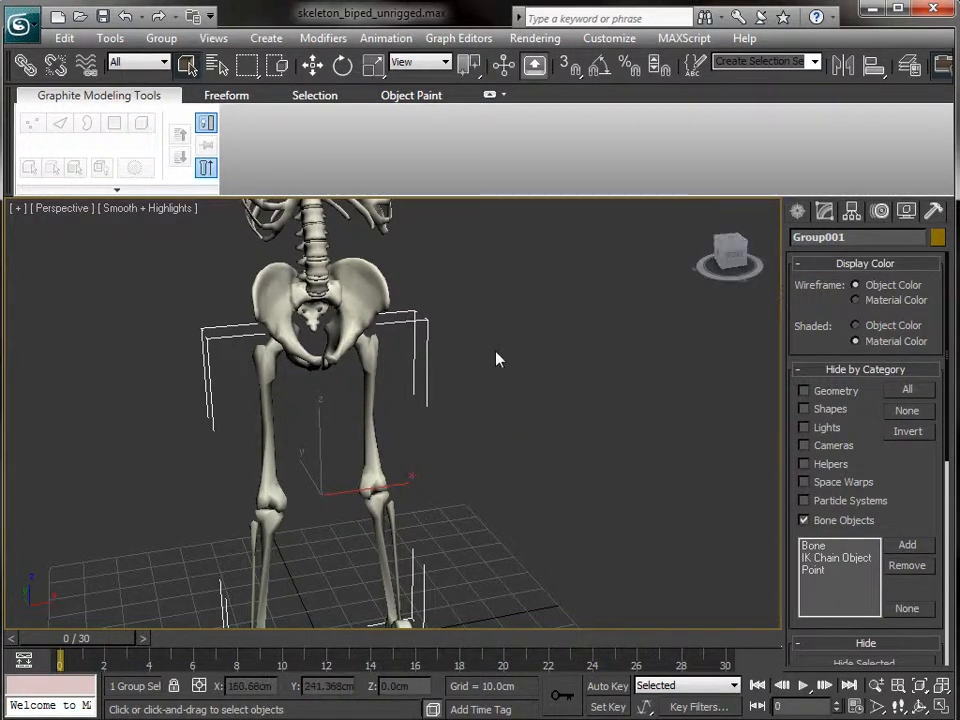
pyautogui.press('w')
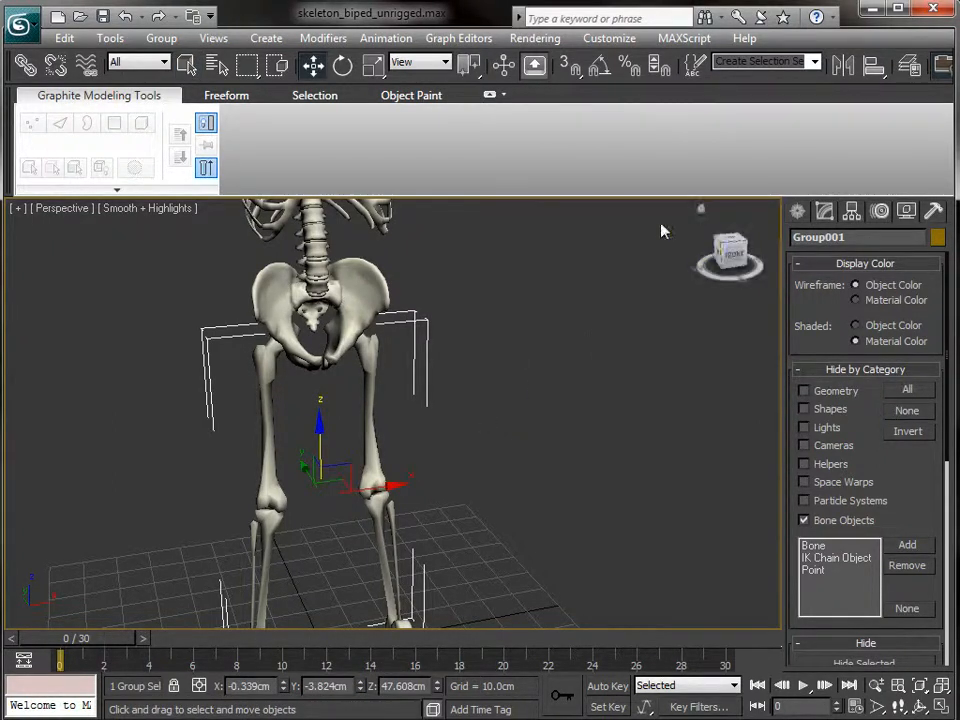
# - With Affect Pivot Only, raise Group001's pivot up to the pelvis in the front view
pyautogui.click(853, 212)
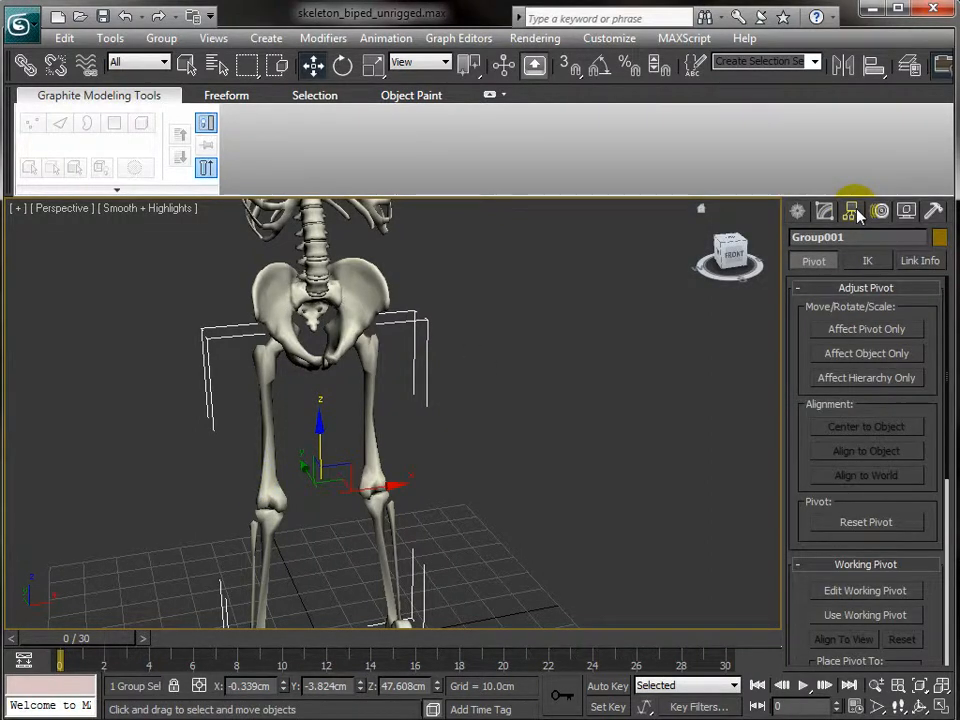
pyautogui.click(871, 331)
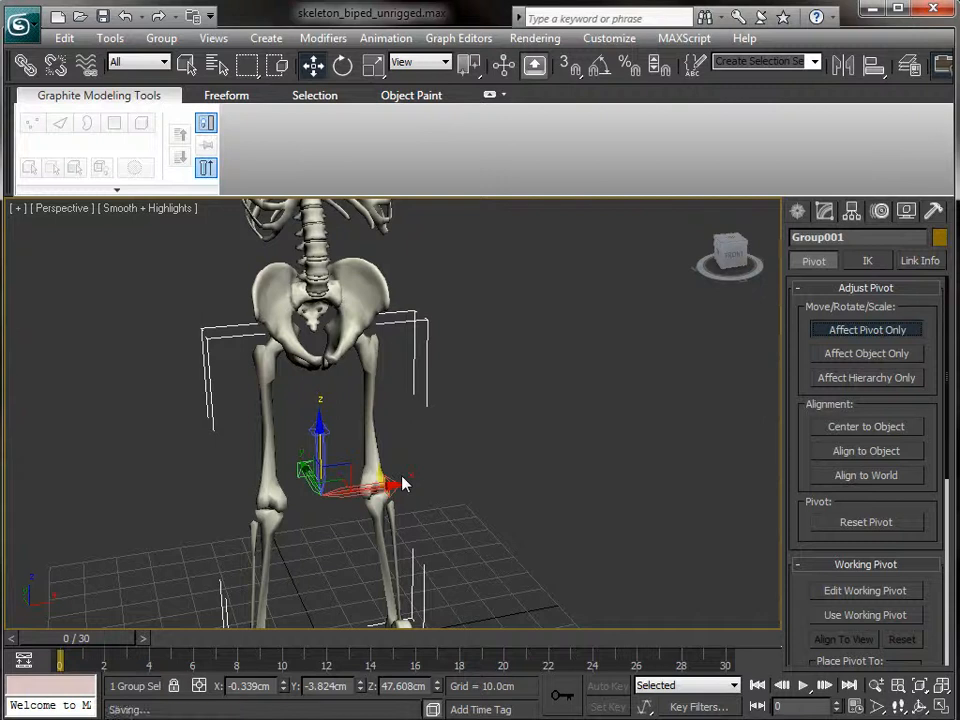
pyautogui.press('f')
pyautogui.scroll(5, 501, 411)
pyautogui.scroll(2, 506, 424)
pyautogui.moveTo(463, 302); pyautogui.dragTo(478, 719, button='middle')
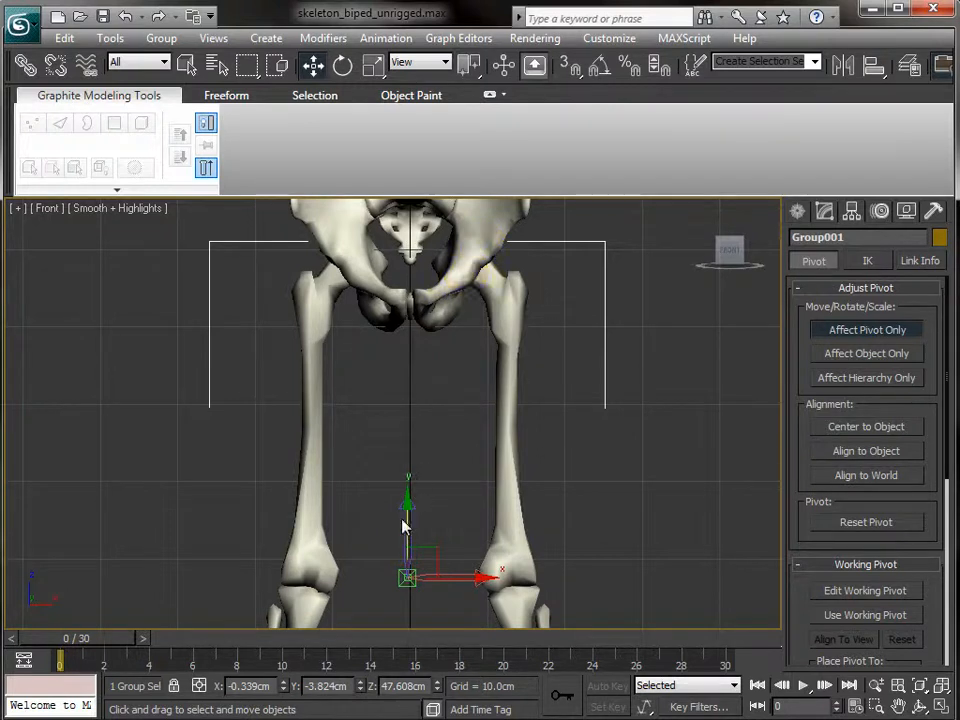
pyautogui.moveTo(408, 518); pyautogui.dragTo(420, 210)
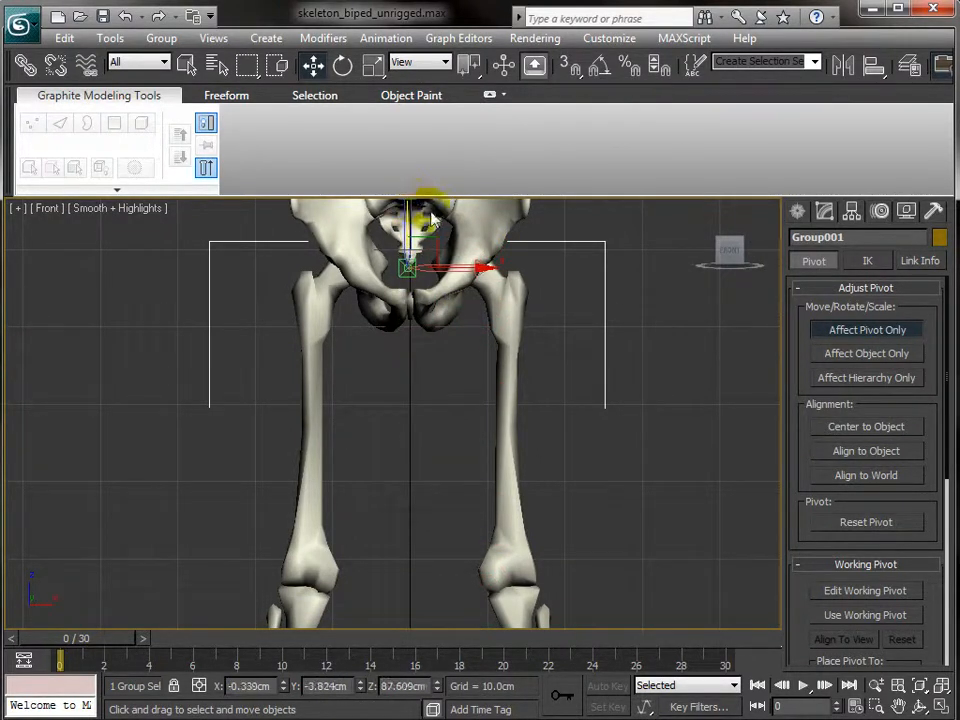
pyautogui.click(905, 333)
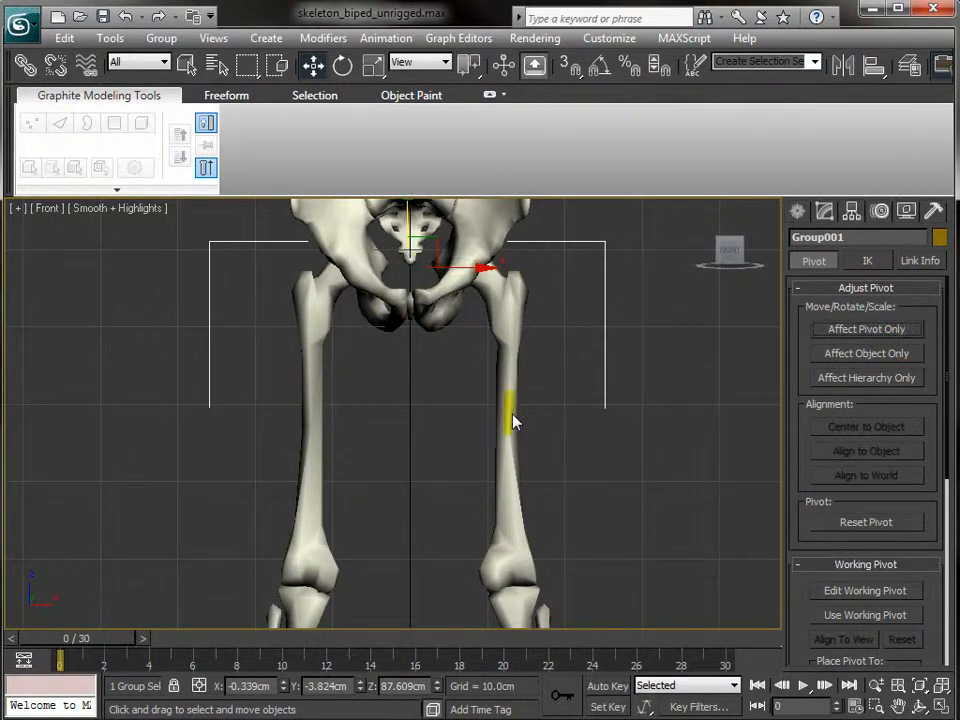
# - Rotate Group001 to exactly -180 degrees about its Z axis
pyautogui.press('e')
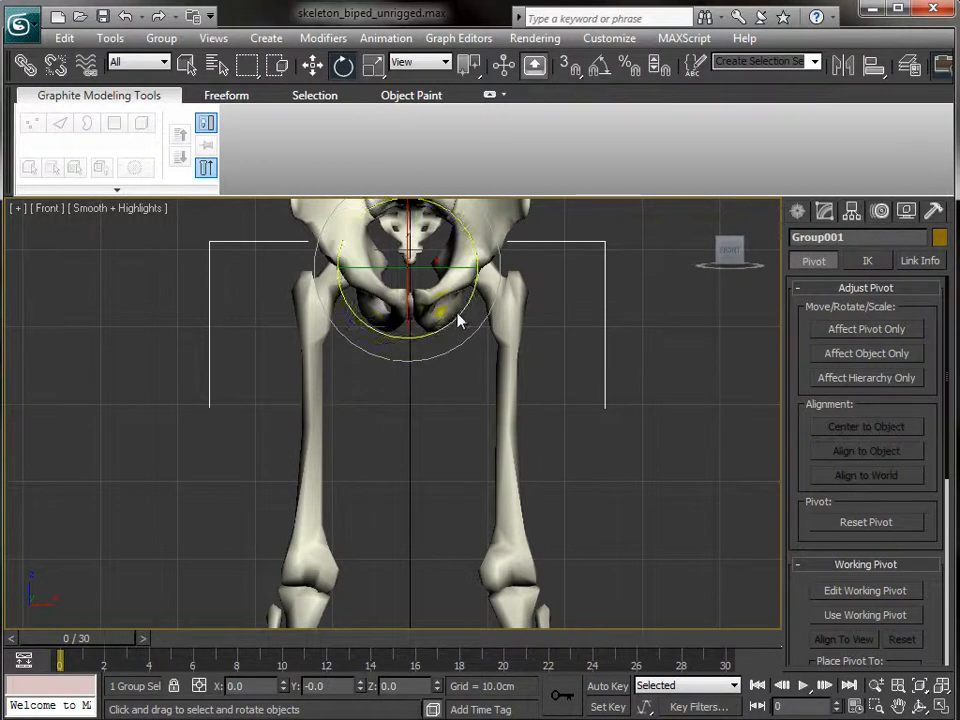
pyautogui.click(845, 329)
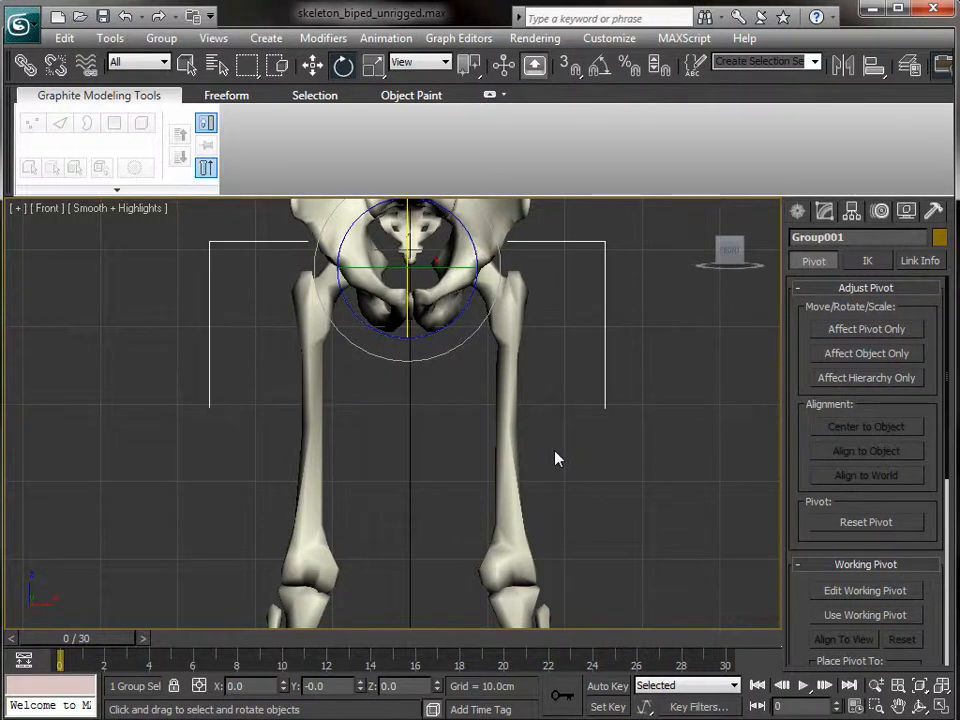
pyautogui.press('p')
pyautogui.keyDown('alt'); pyautogui.moveTo(549, 450); pyautogui.dragTo(483, 463, button='middle'); pyautogui.keyUp('alt')
pyautogui.scroll(-4, 454, 474)
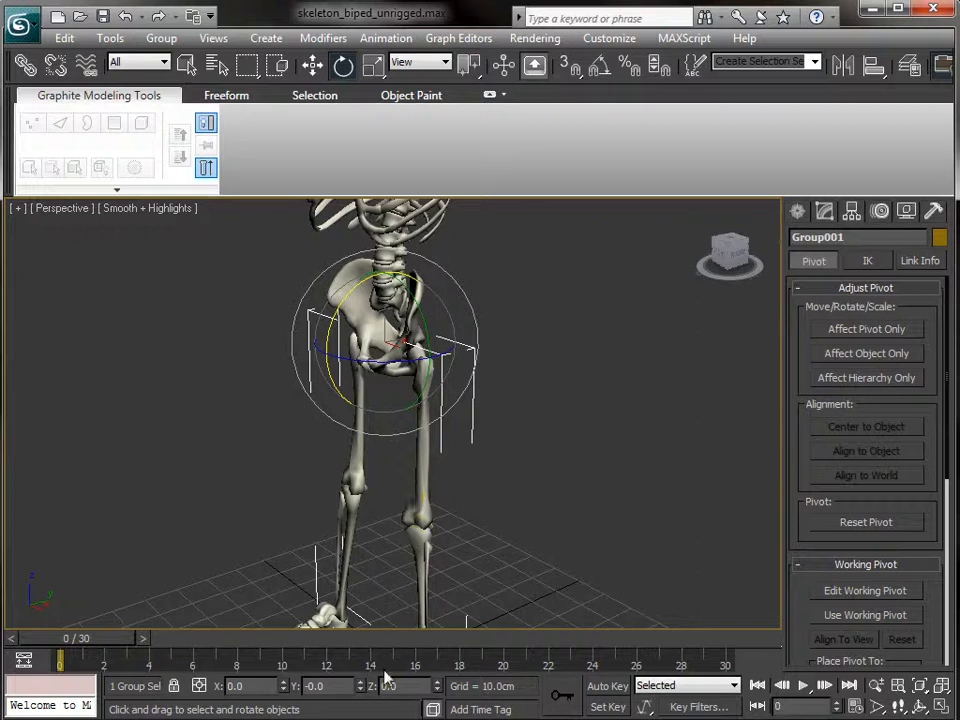
pyautogui.moveTo(375, 352); pyautogui.dragTo(347, 368)
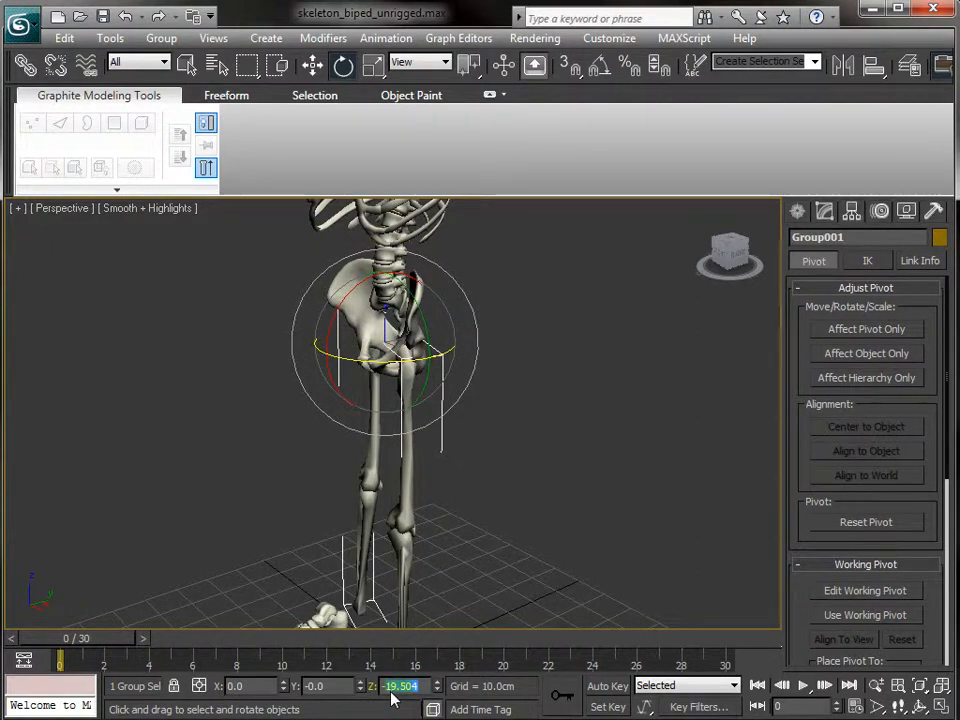
pyautogui.write('-180')
pyautogui.press('Return')
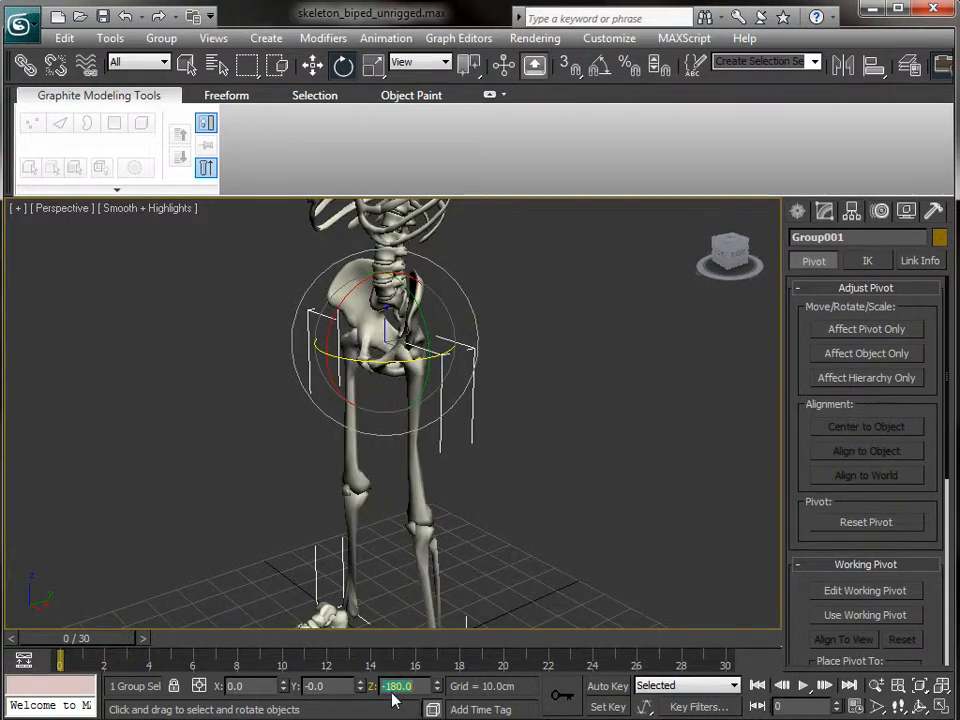
pyautogui.keyDown('alt'); pyautogui.moveTo(155, 427); pyautogui.dragTo(506, 454, button='middle'); pyautogui.keyUp('alt')
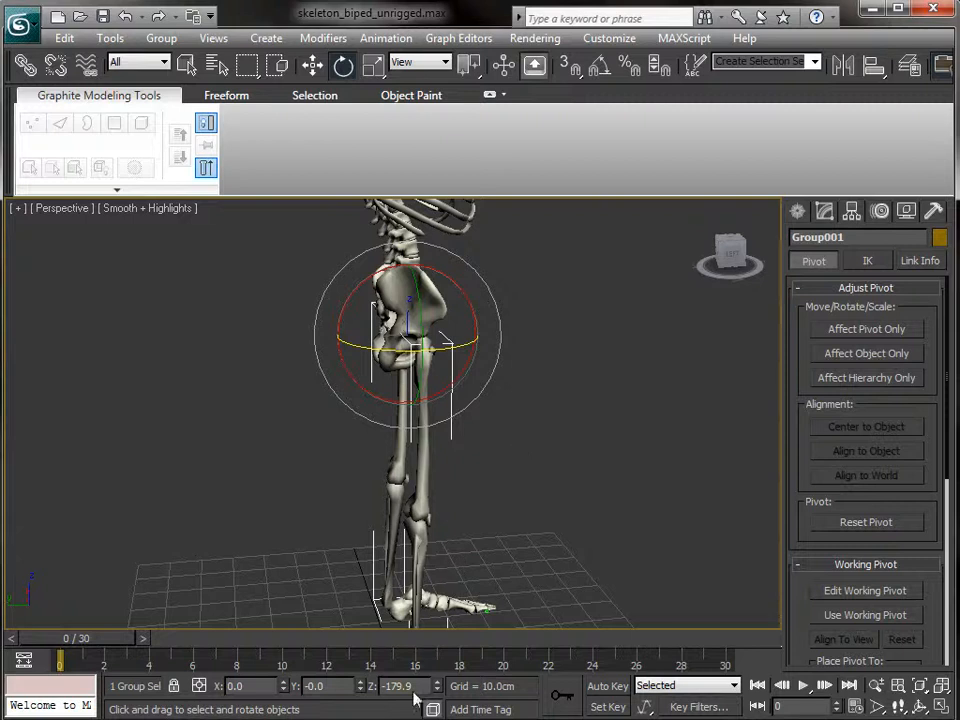
pyautogui.moveTo(418, 687); pyautogui.dragTo(306, 685)
pyautogui.write('180')
pyautogui.press('Return')
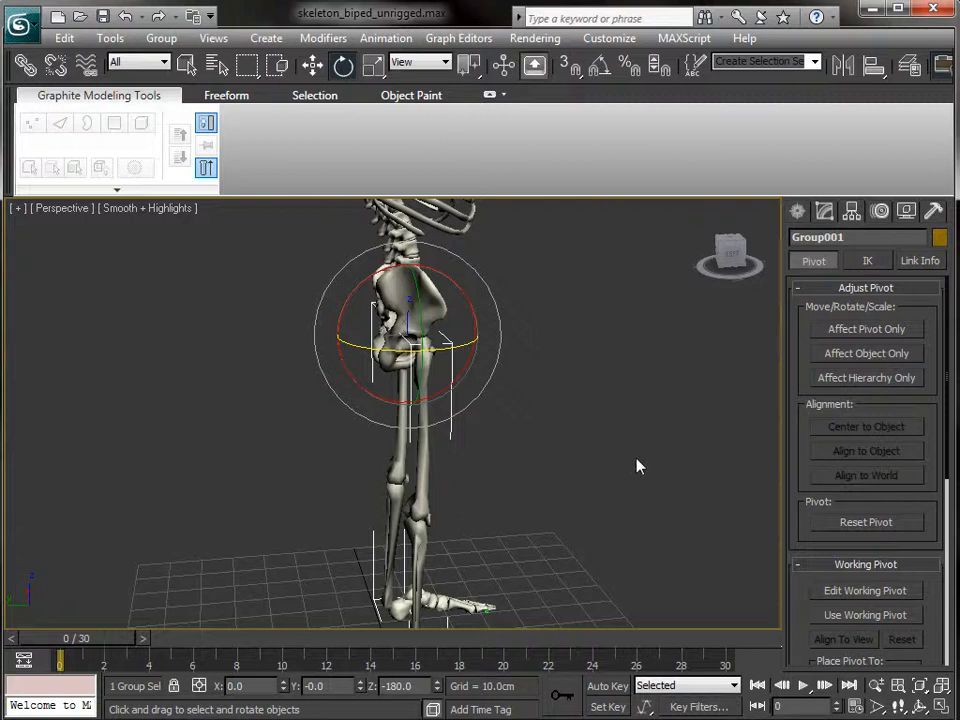
# - In the Left view, nudge the leg group along X and test-swing it, cancelling the rotation
pyautogui.press('l')
pyautogui.scroll(10, 471, 399)
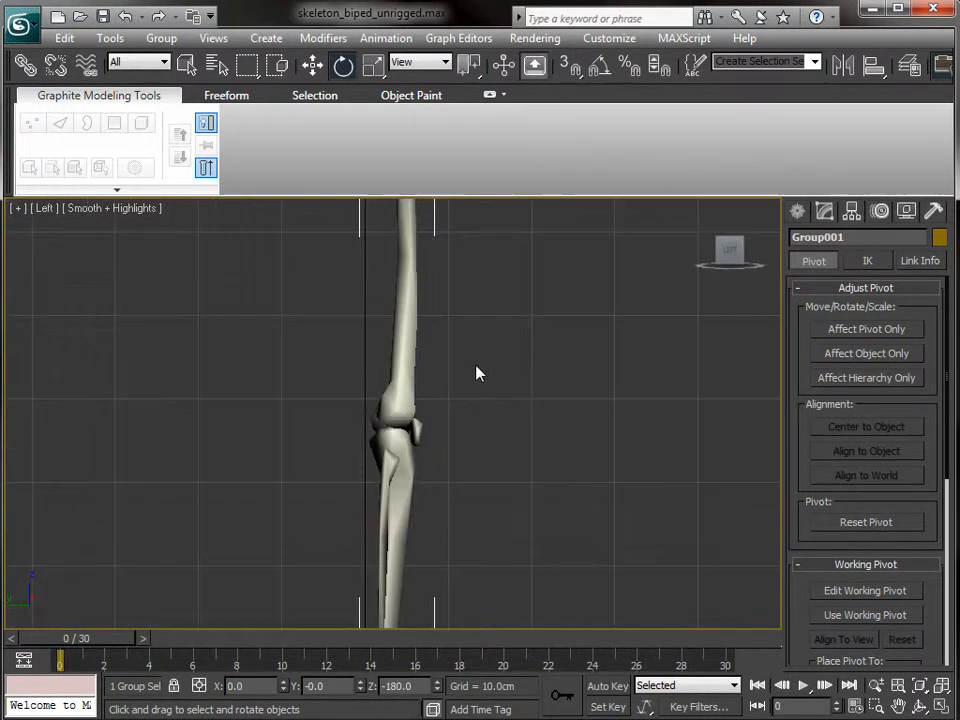
pyautogui.moveTo(531, 705); pyautogui.dragTo(526, 719, button='middle')
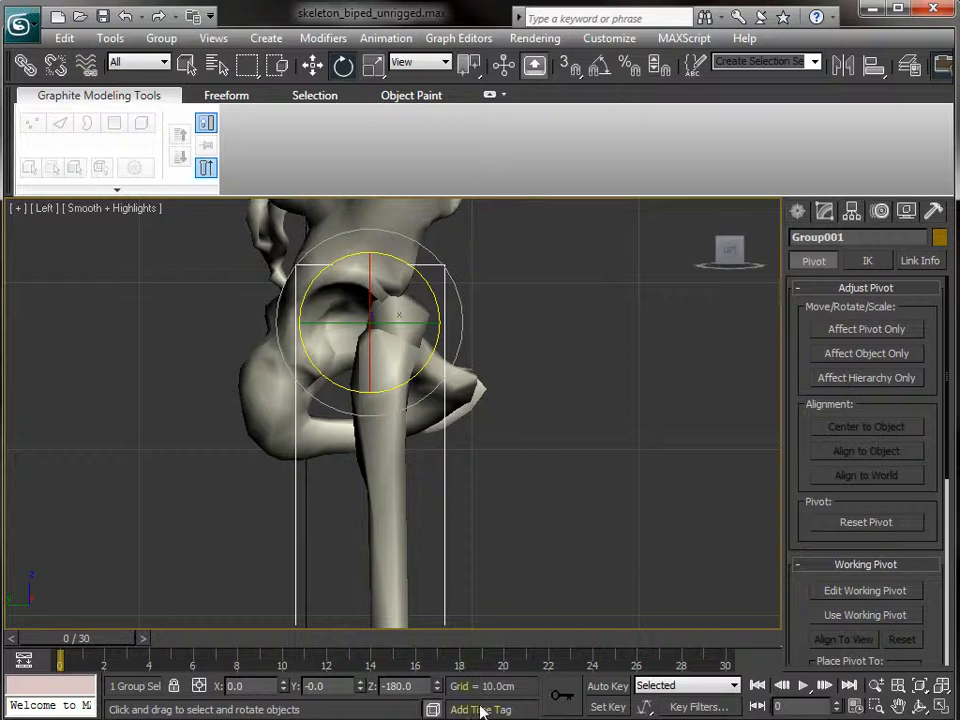
pyautogui.press('w')
pyautogui.moveTo(443, 323); pyautogui.dragTo(389, 325)
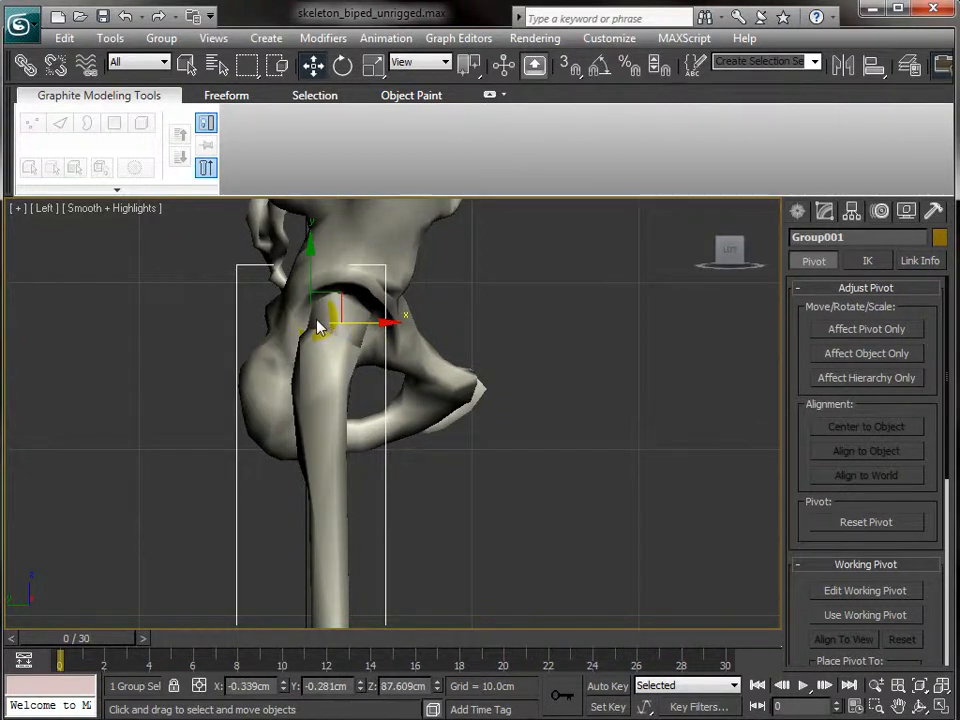
pyautogui.press('e')
pyautogui.moveTo(367, 285); pyautogui.dragTo(324, 191)
pyautogui.rightClick(324, 191)
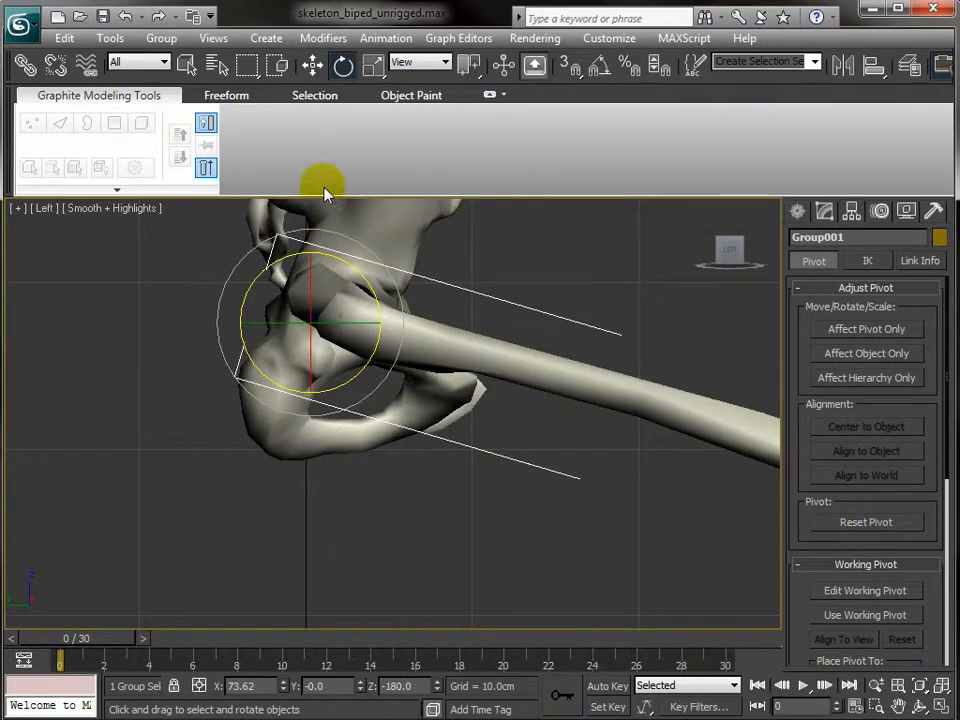
# - Move the leg group's pivot into the hip socket, then test-rotate the femur and undo
pyautogui.click(866, 331)
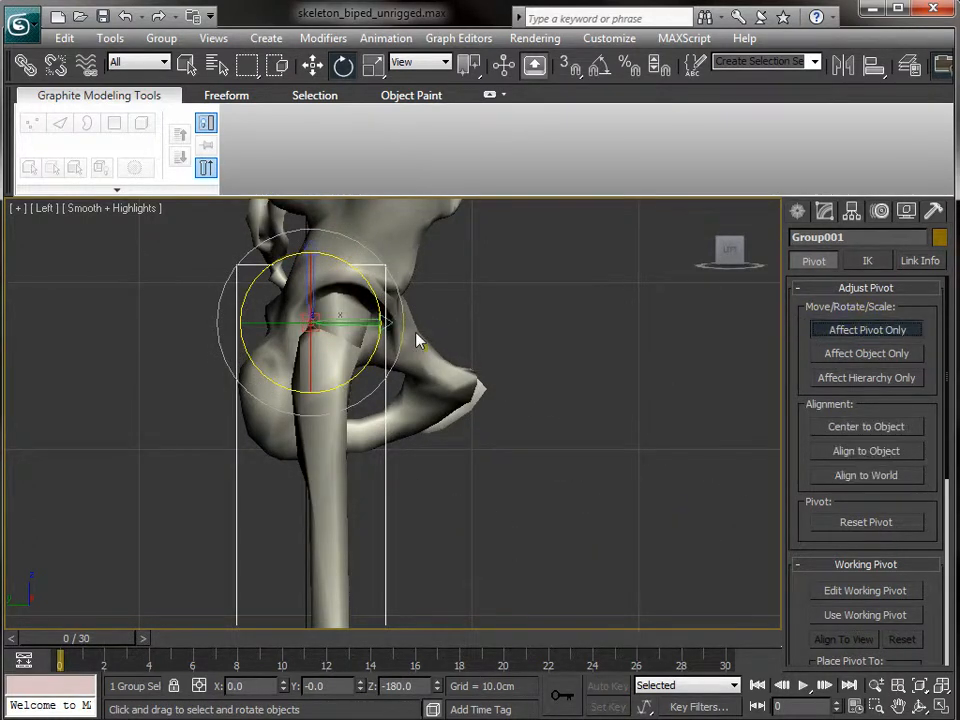
pyautogui.press('w')
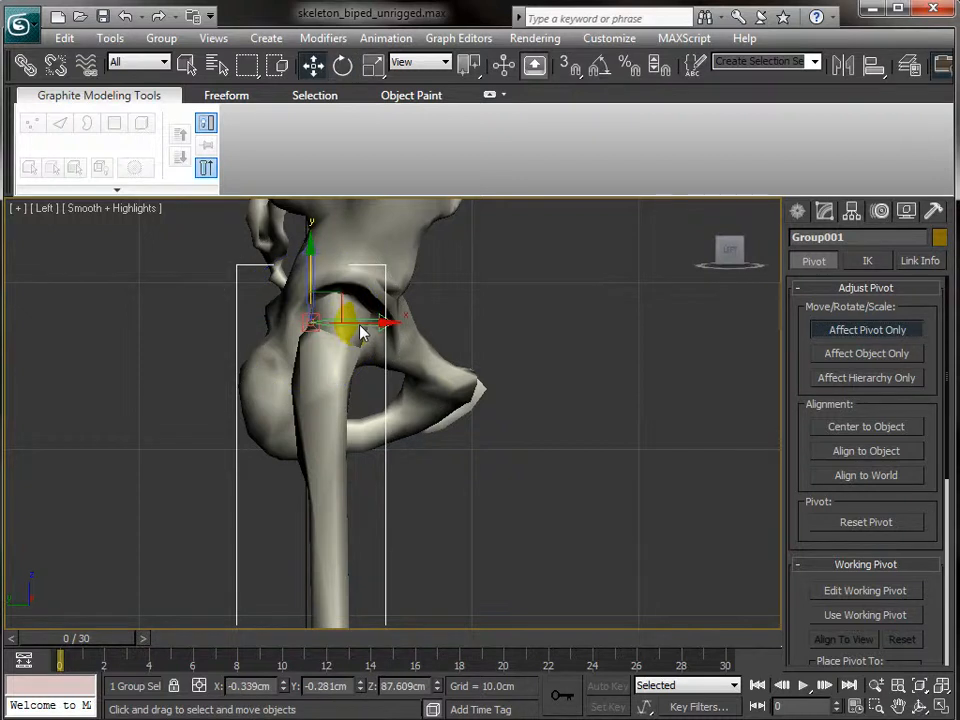
pyautogui.moveTo(362, 332); pyautogui.dragTo(375, 311)
pyautogui.moveTo(343, 274); pyautogui.dragTo(341, 265)
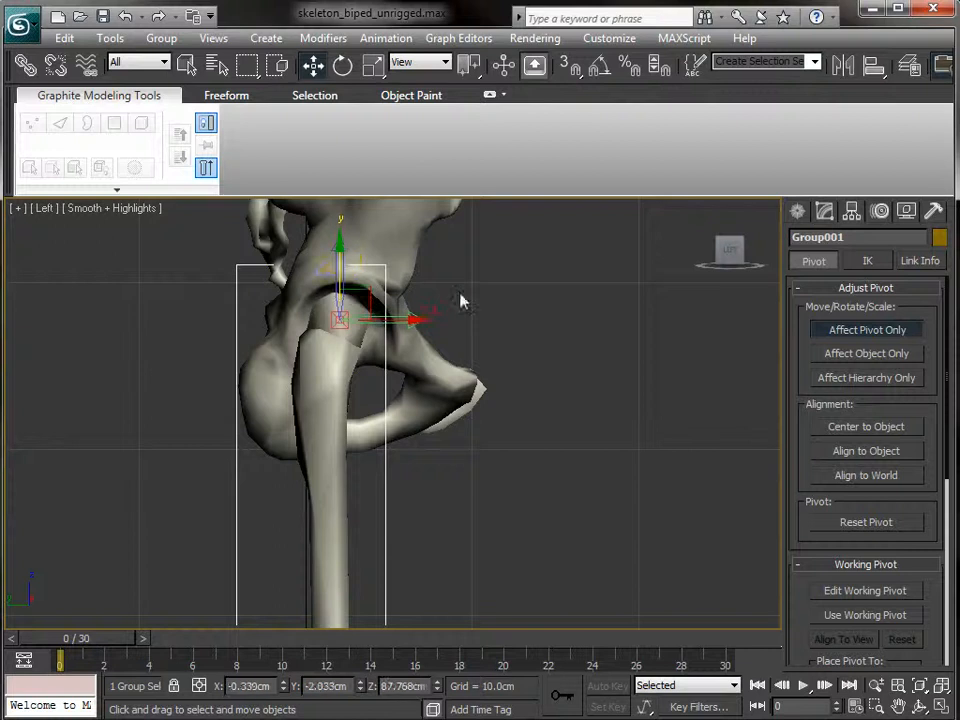
pyautogui.click(861, 335)
pyautogui.press('e')
pyautogui.moveTo(390, 275); pyautogui.dragTo(328, 311)
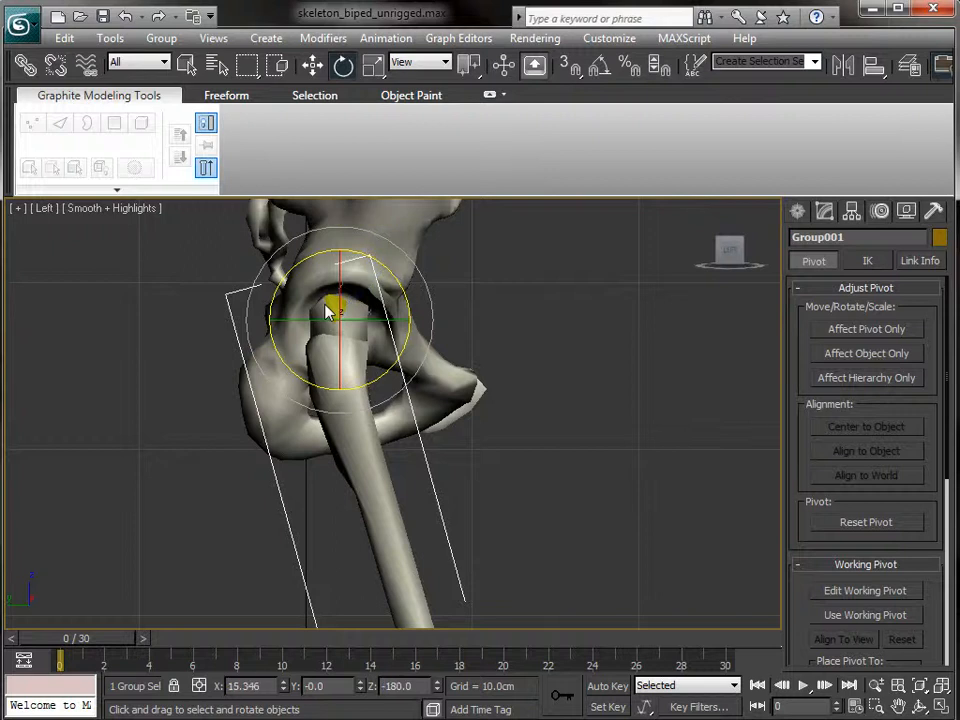
pyautogui.hotkey('ctrl', 'z')
pyautogui.scroll(-5, 492, 408)
pyautogui.moveTo(493, 476); pyautogui.dragTo(494, 331, button='middle')
pyautogui.scroll(-2, 502, 382)
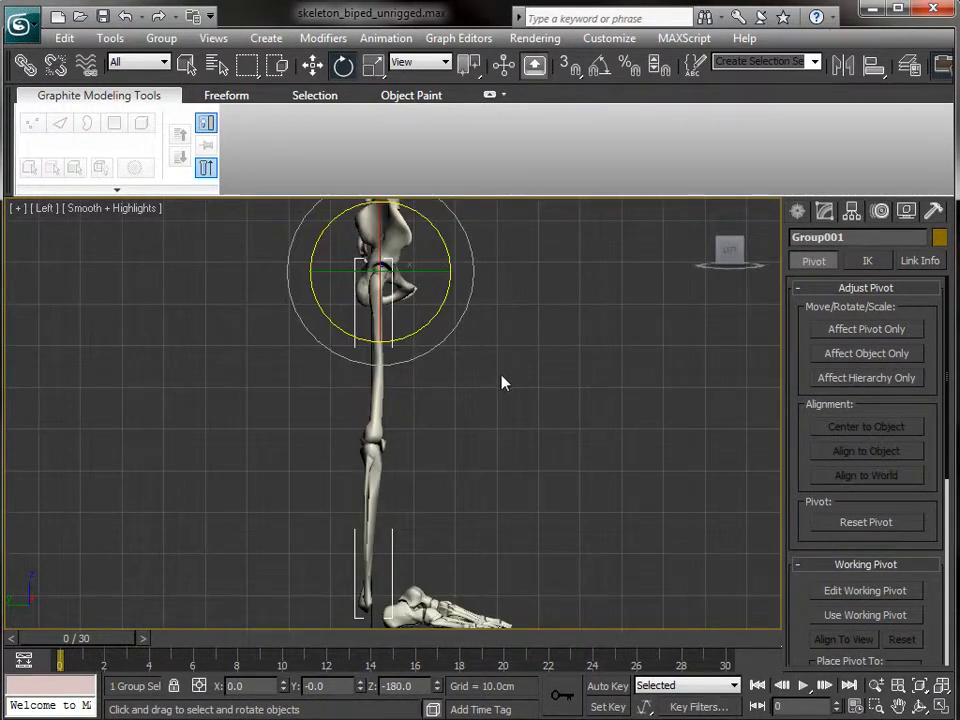
# - Tilt the leg group about 6° around the hip, then orbit a perspective view to the front
pyautogui.moveTo(446, 321); pyautogui.dragTo(448, 313)
pyautogui.press('p')
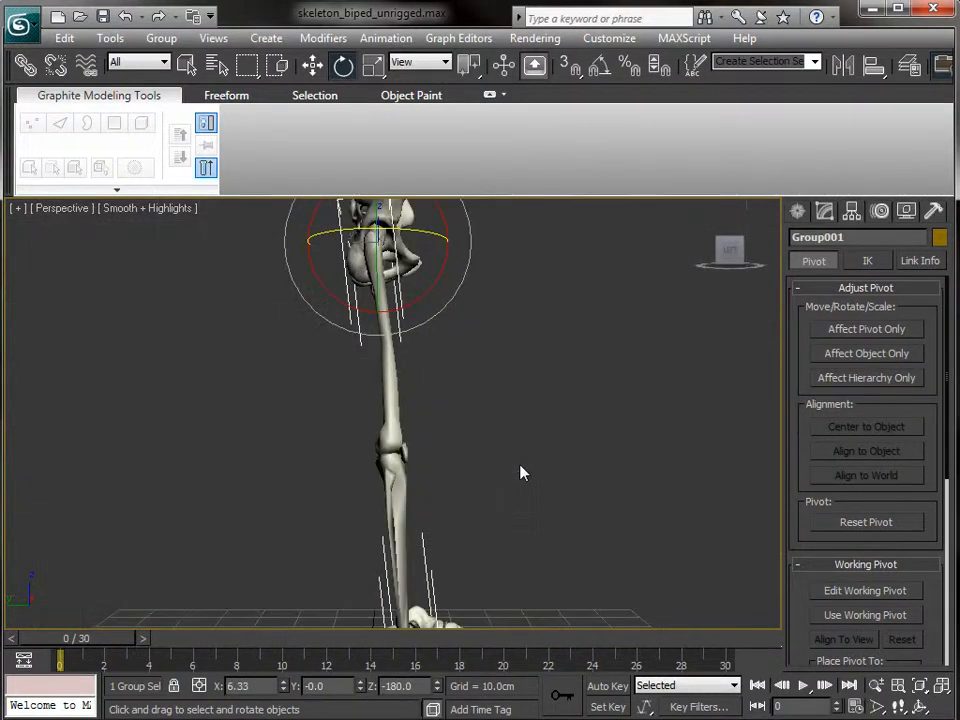
pyautogui.press('super')
pyautogui.press('super')
pyautogui.keyDown('alt'); pyautogui.moveTo(592, 436); pyautogui.dragTo(378, 511, button='middle'); pyautogui.keyUp('alt')
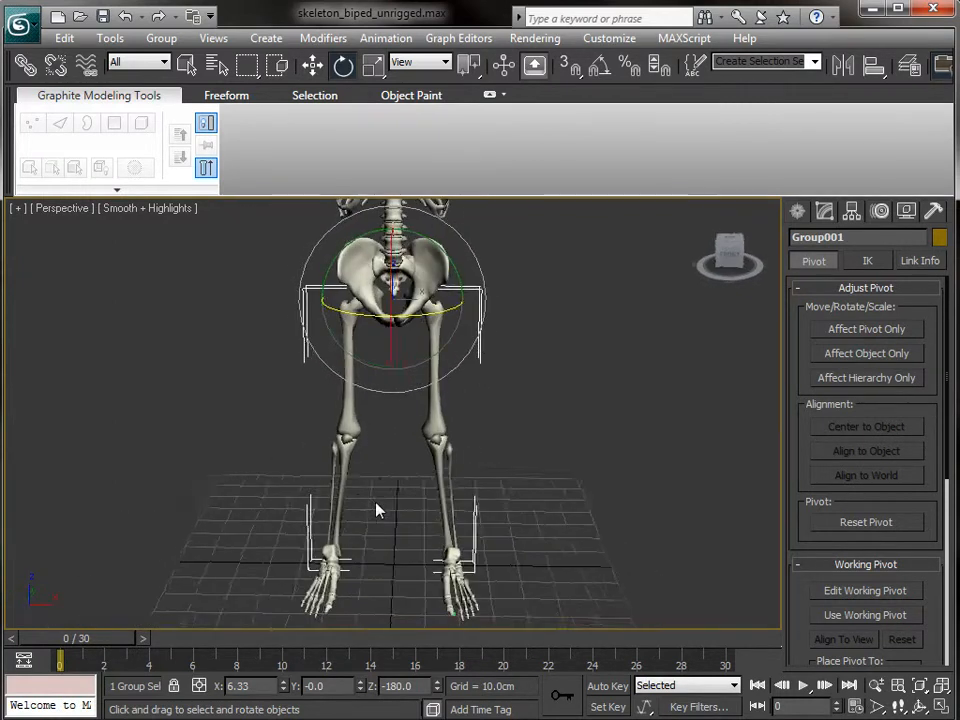
# - Ungroup the leg bones, then select the thigh bone Object02 and view it from the side
pyautogui.click(161, 38)
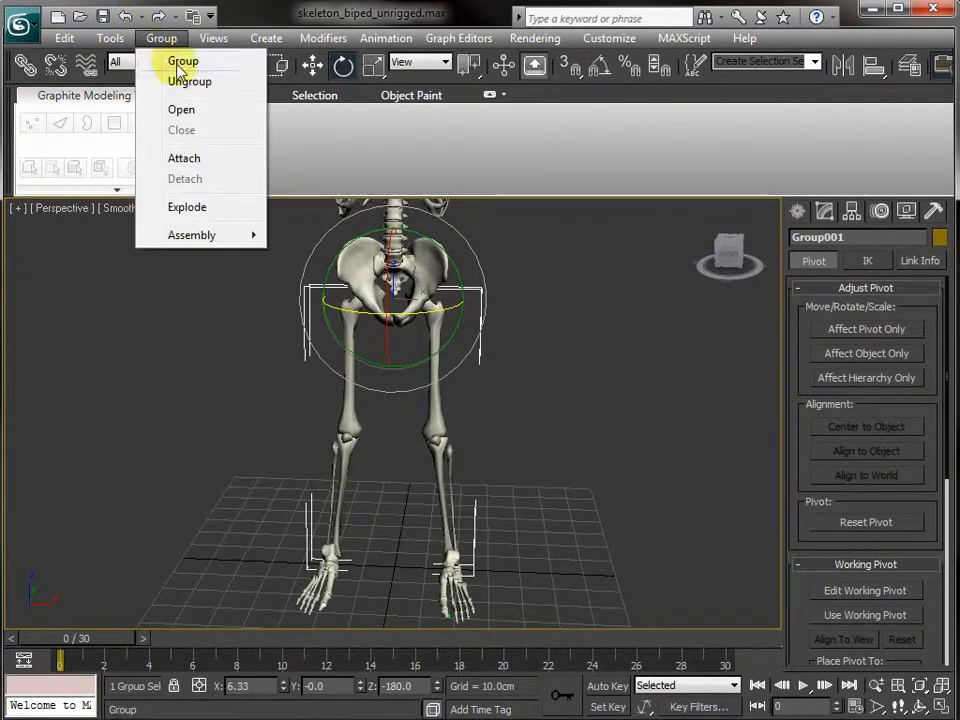
pyautogui.click(185, 81)
pyautogui.click(555, 527)
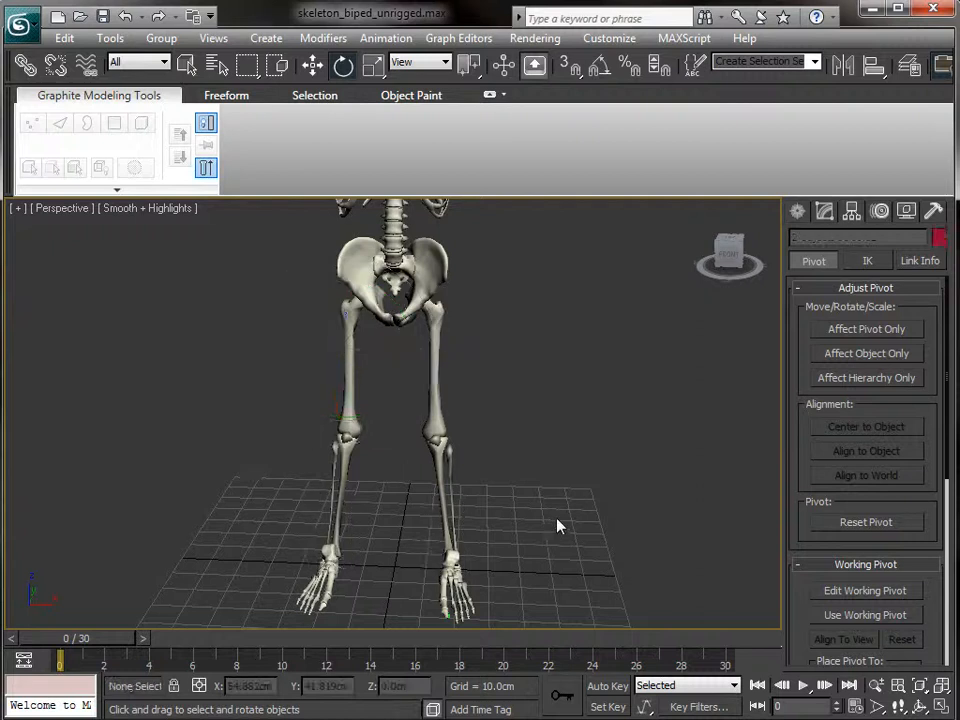
pyautogui.click(440, 440)
pyautogui.keyDown('alt'); pyautogui.moveTo(561, 506); pyautogui.dragTo(446, 455, button='middle'); pyautogui.keyUp('alt')
pyautogui.scroll(4, 455, 459)
pyautogui.scroll(-5, 440, 575)
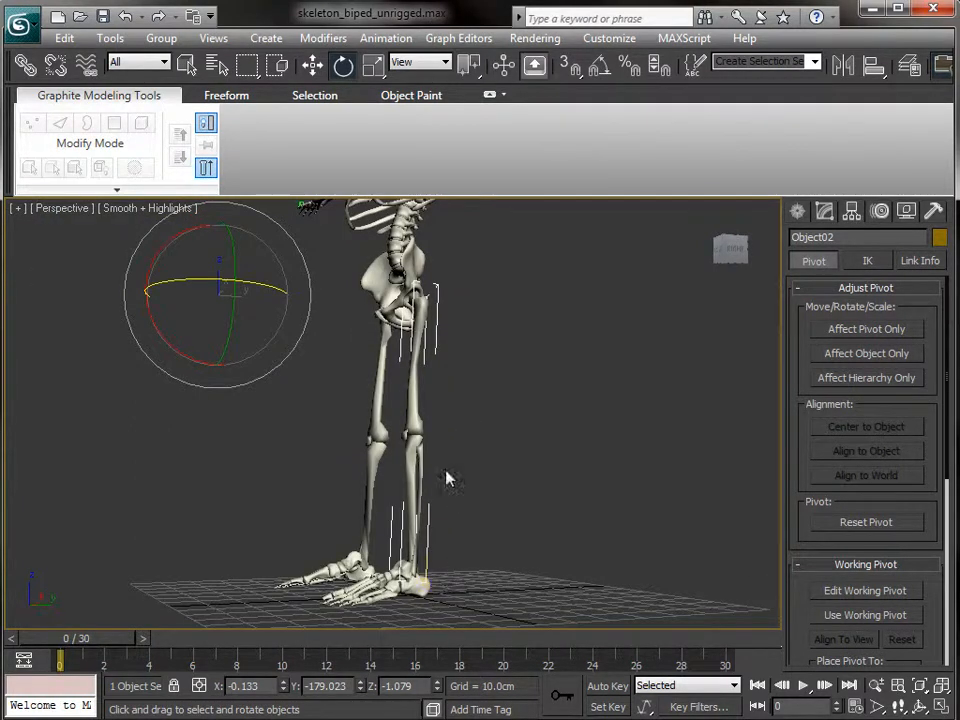
# - Apply Modifiers > Conversion > Turn To Poly to Object02
pyautogui.click(107, 41)
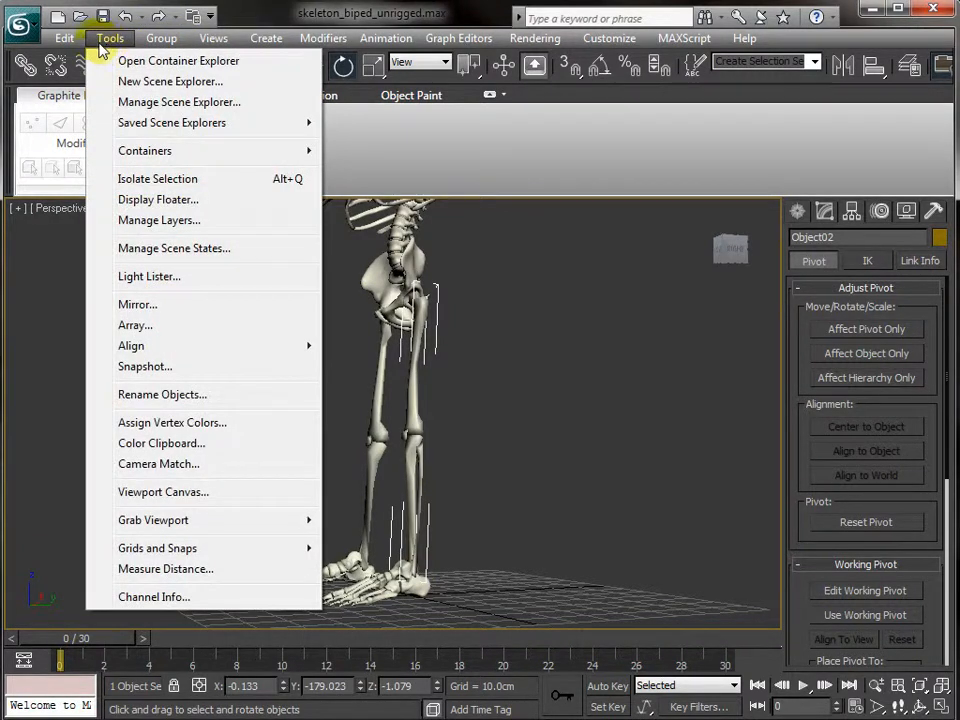
pyautogui.moveTo(70, 40)
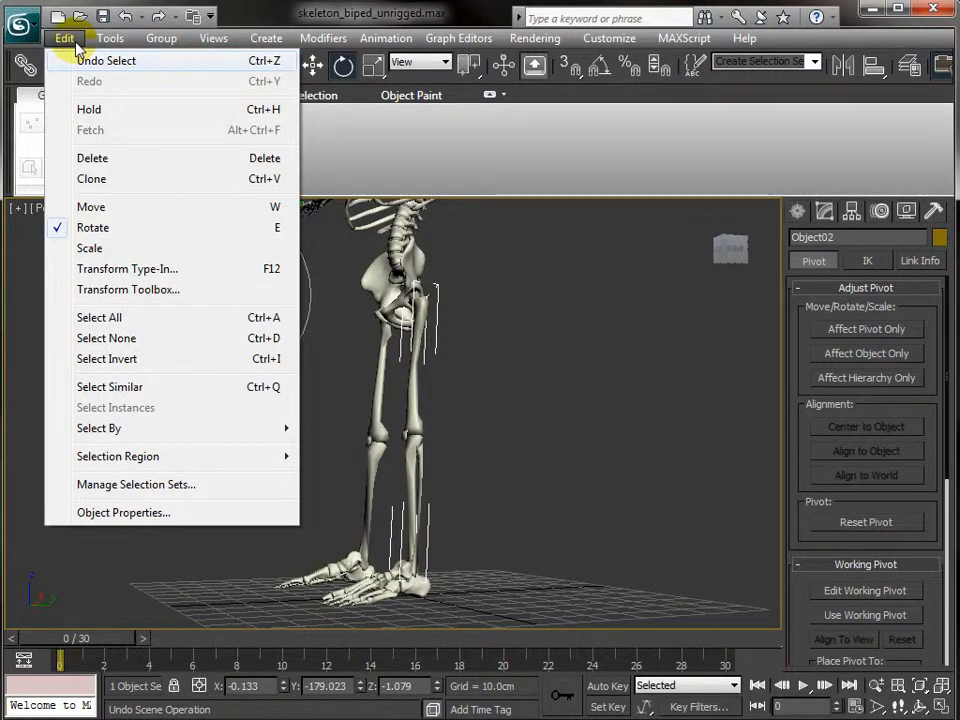
pyautogui.moveTo(146, 46)
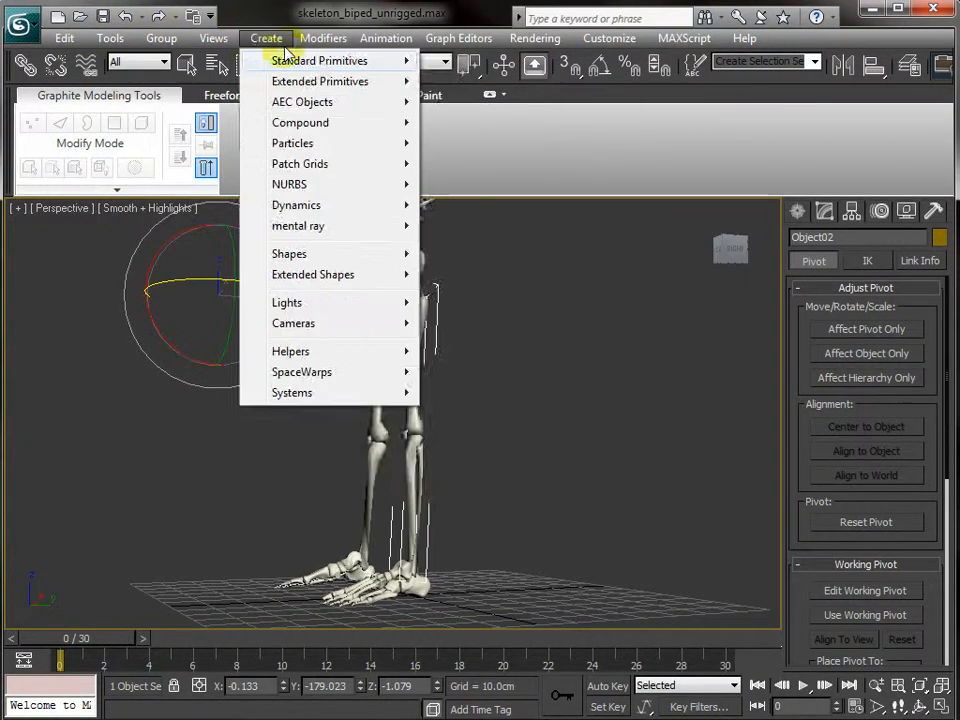
pyautogui.moveTo(325, 40)
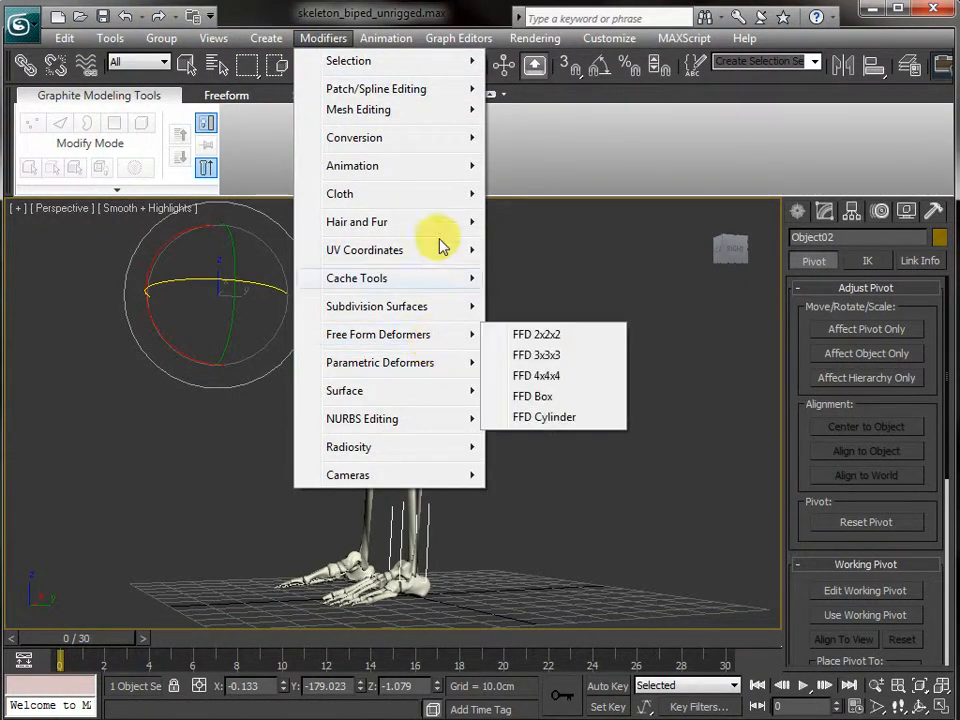
pyautogui.moveTo(452, 141)
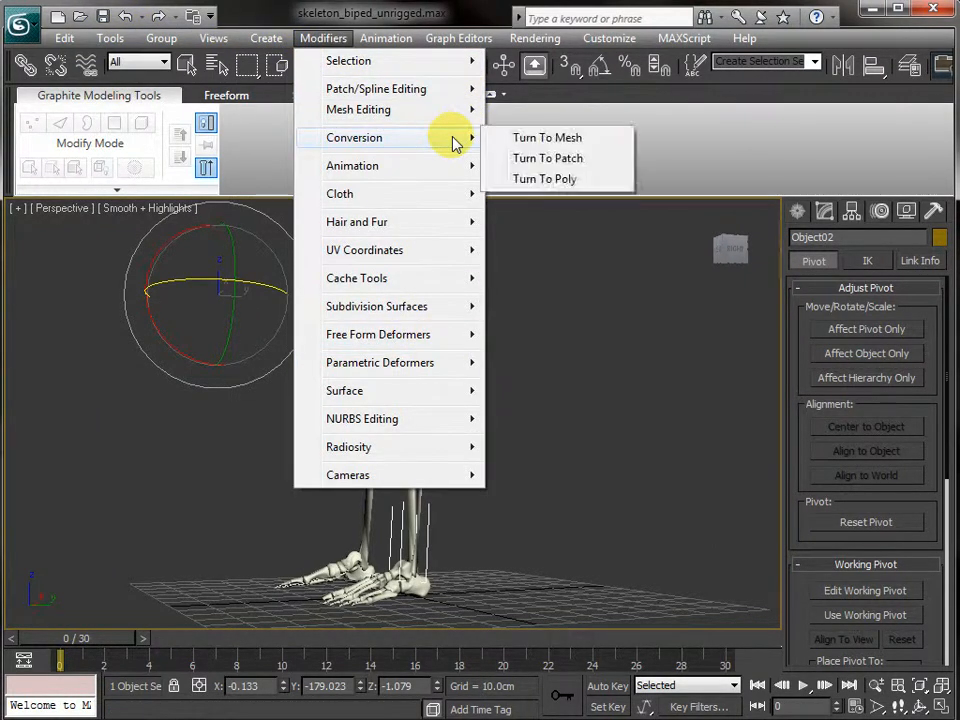
pyautogui.click(604, 184)
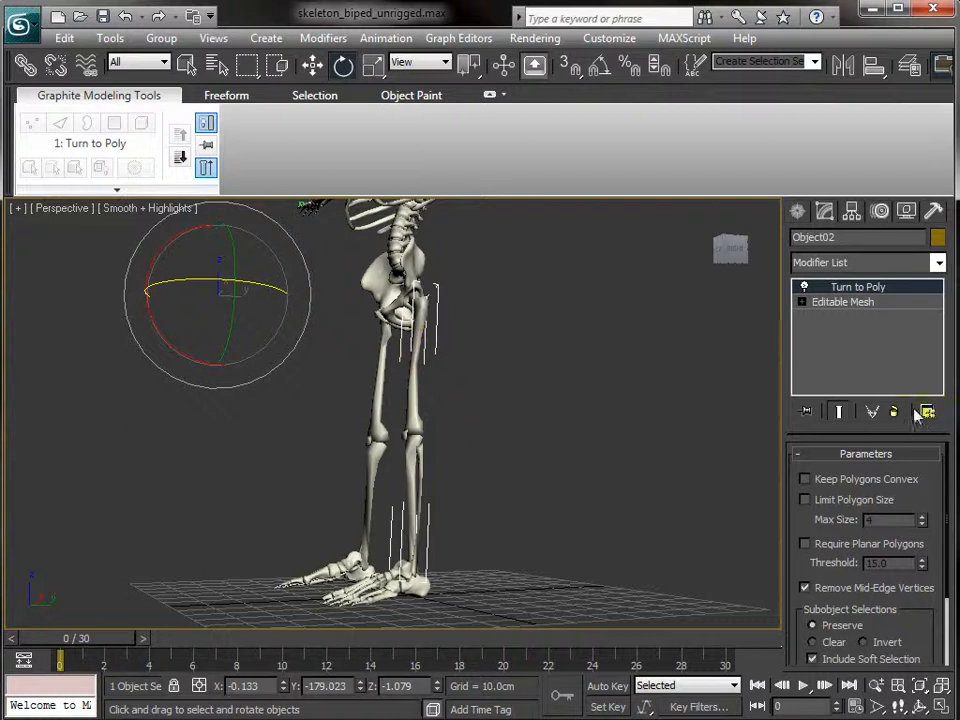
pyautogui.rightClick(420, 334)
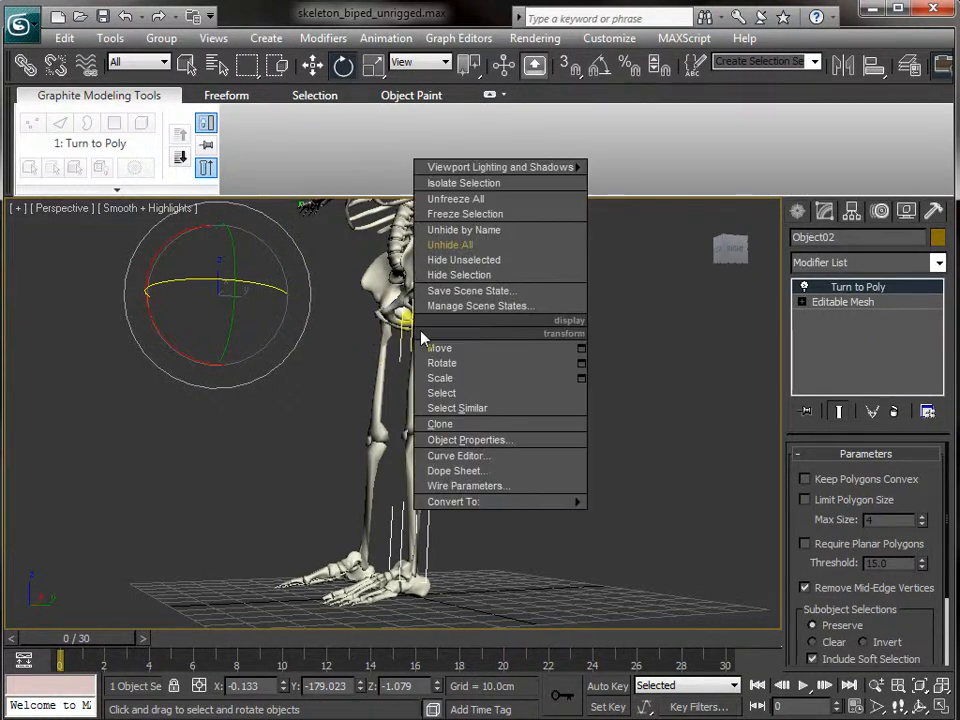
pyautogui.rightClick(422, 334)
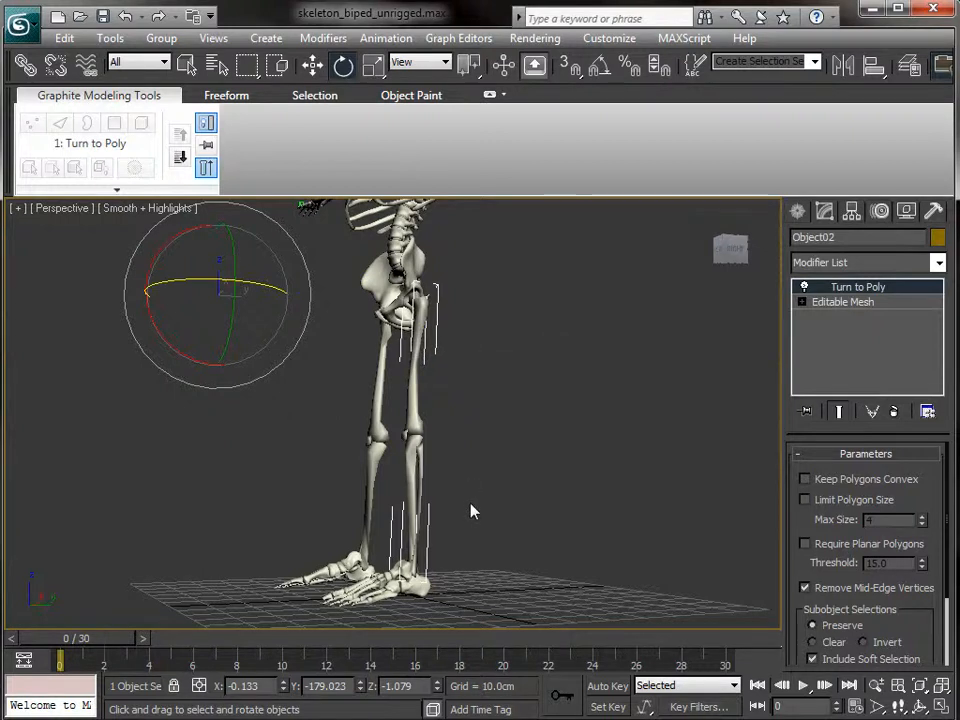
# - Collapse Object02 to an Editable Poly and detach its femur element as Object003
pyautogui.click(661, 521)
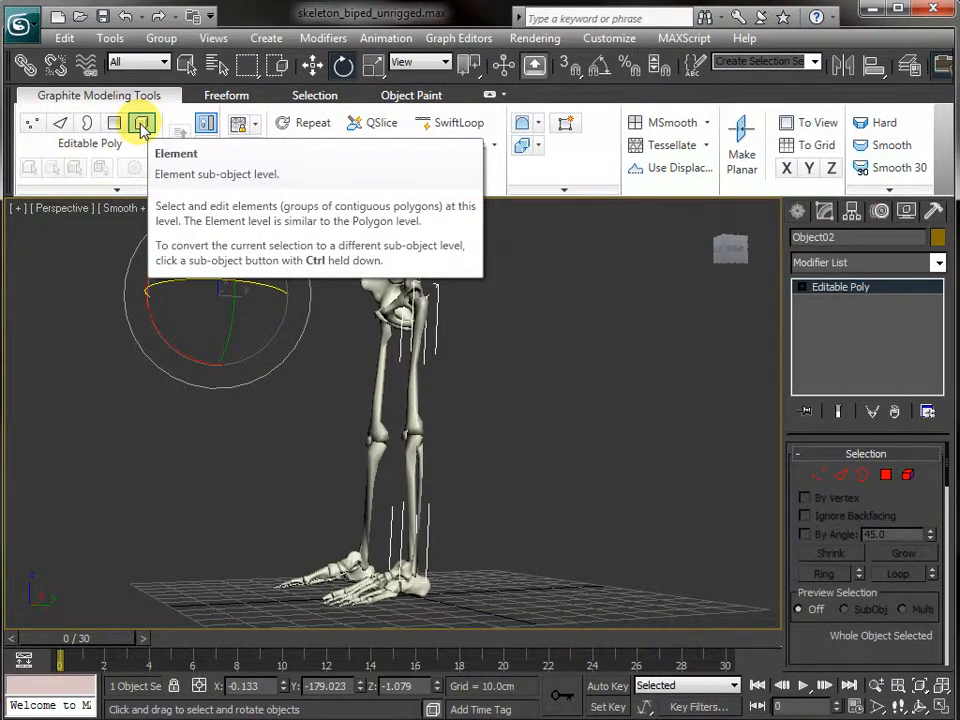
pyautogui.click(142, 123)
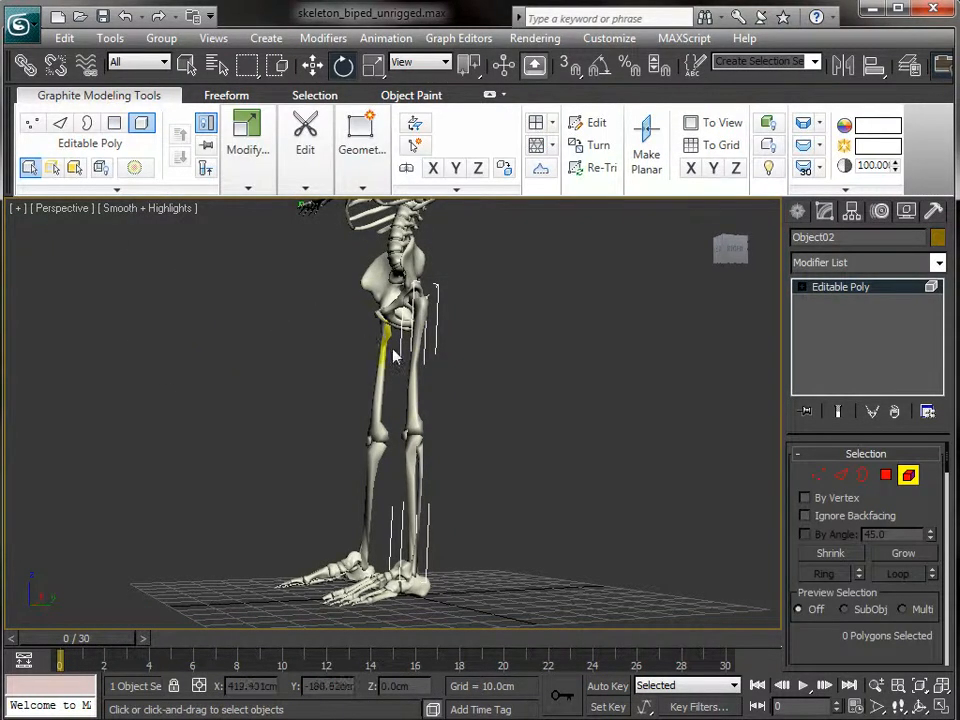
pyautogui.click(418, 388)
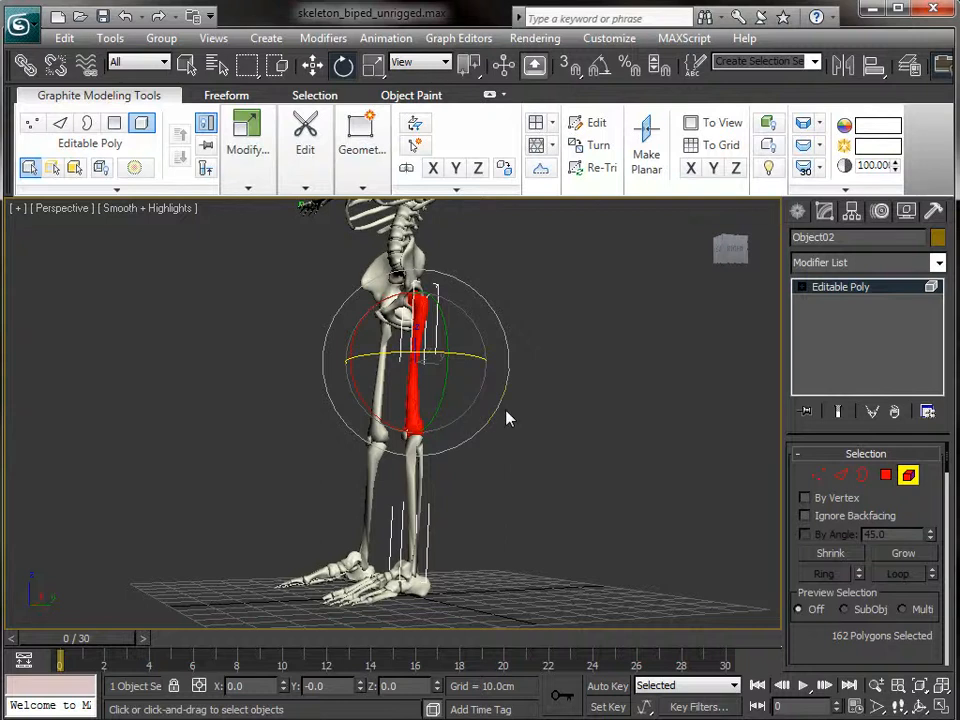
pyautogui.scroll(5, 507, 418)
pyautogui.keyDown('alt'); pyautogui.moveTo(568, 373); pyautogui.dragTo(573, 340, button='middle'); pyautogui.keyUp('alt')
pyautogui.scroll(-3, 573, 340)
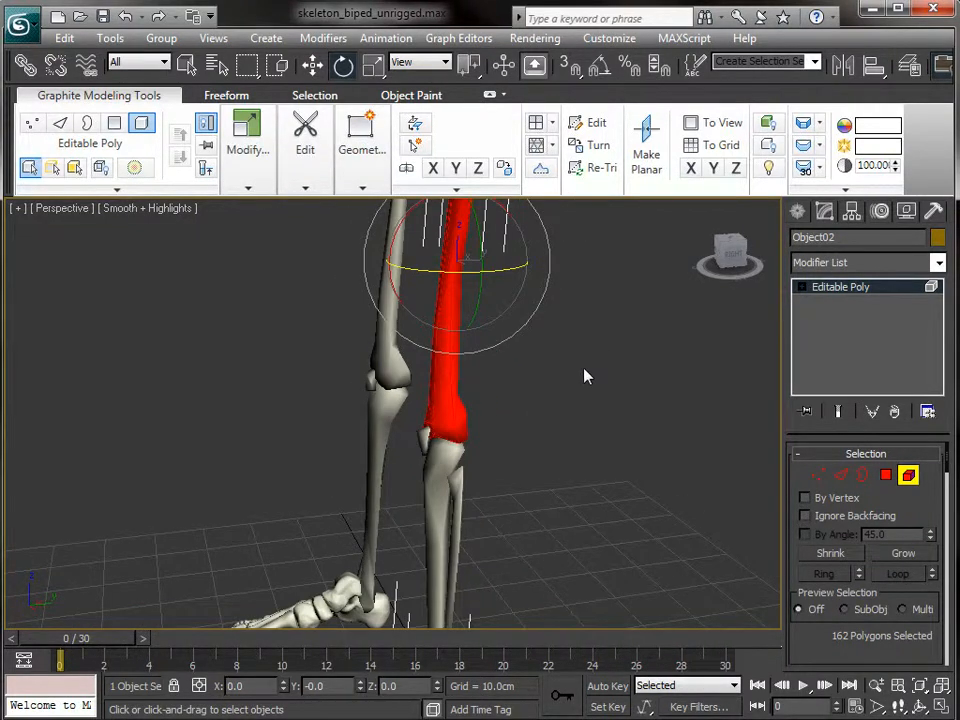
pyautogui.scroll(-2, 586, 376)
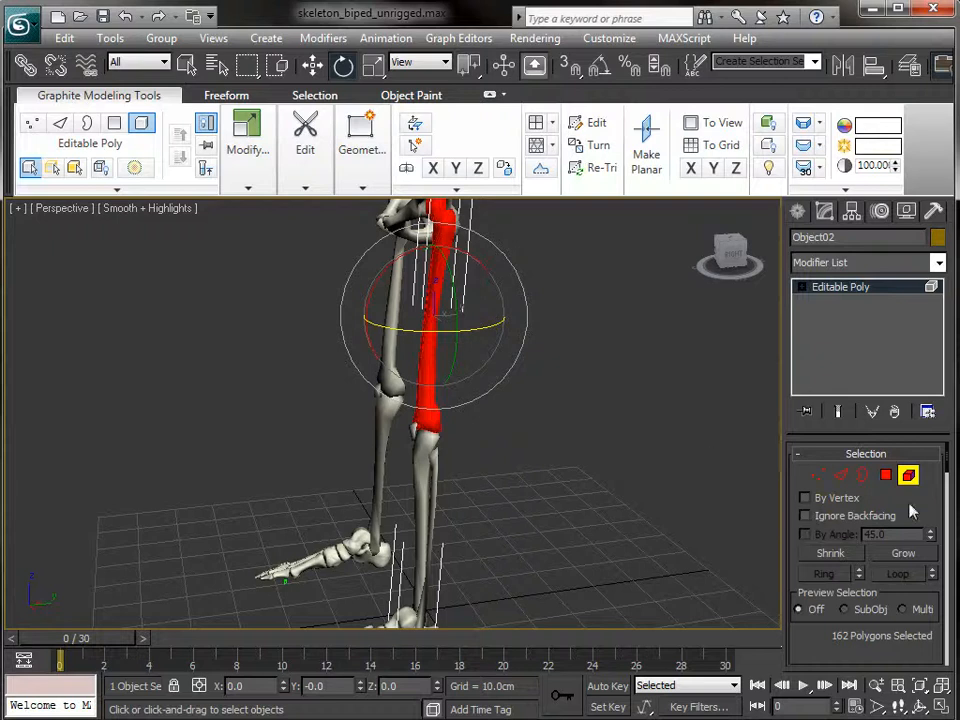
pyautogui.moveTo(915, 518); pyautogui.dragTo(928, 167)
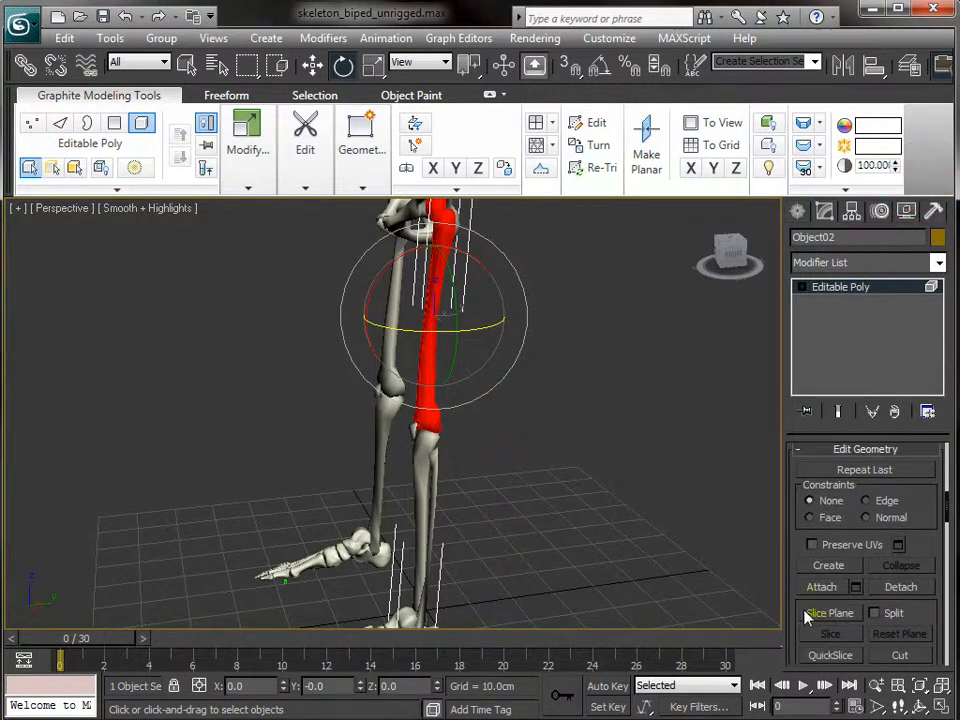
pyautogui.click(884, 592)
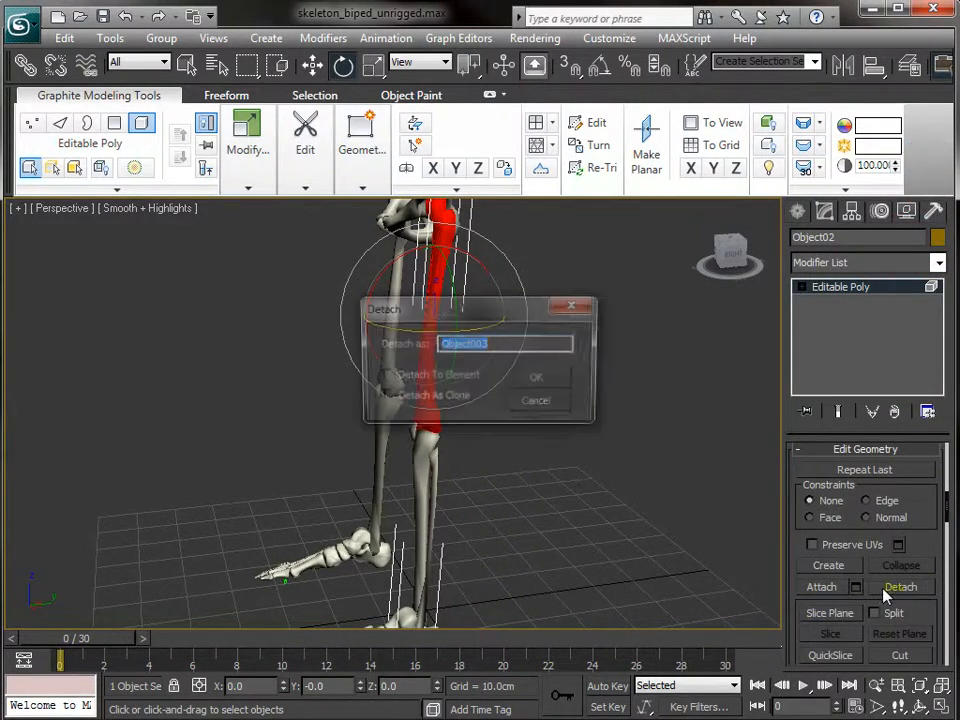
pyautogui.click(532, 380)
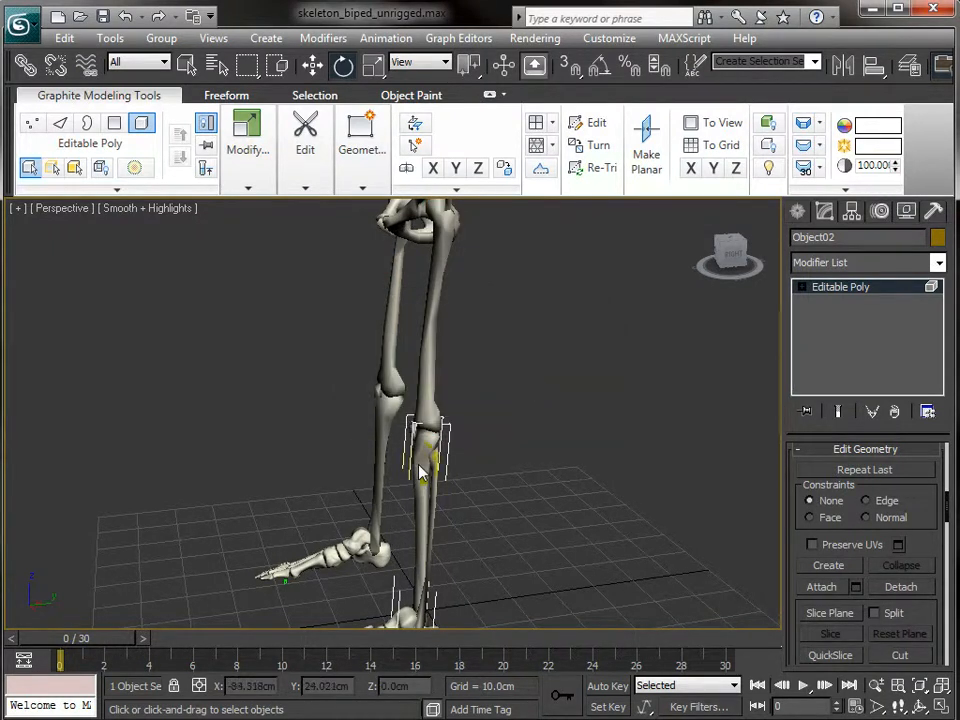
# - Detach the kneecap element from the shin mesh as Object004
pyautogui.keyDown('alt'); pyautogui.moveTo(585, 535); pyautogui.dragTo(667, 482, button='middle'); pyautogui.keyUp('alt')
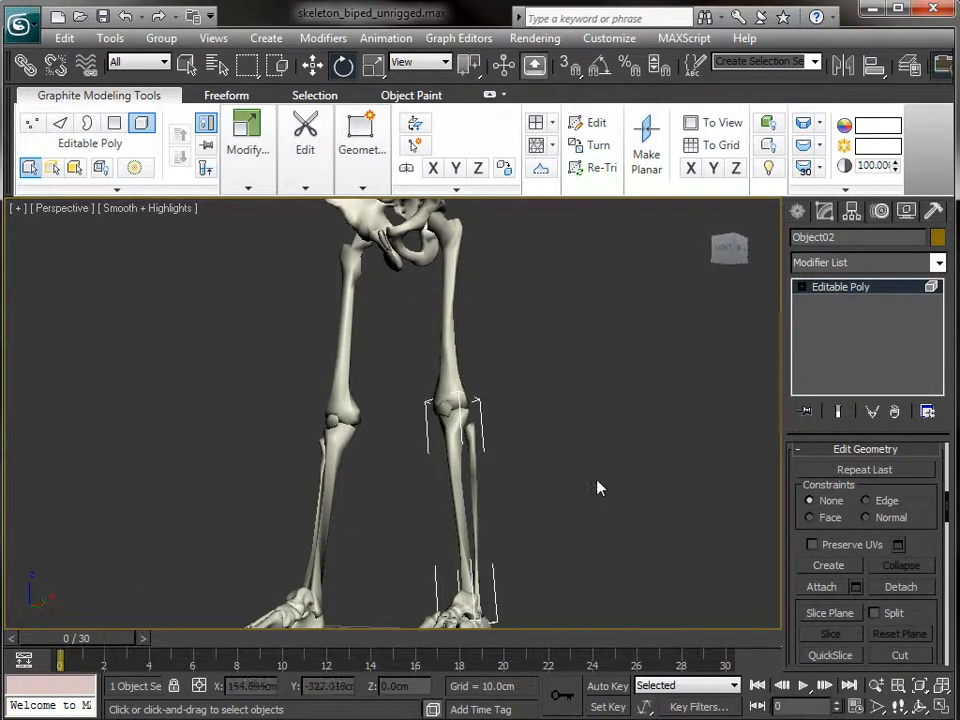
pyautogui.scroll(5, 597, 487)
pyautogui.click(577, 427)
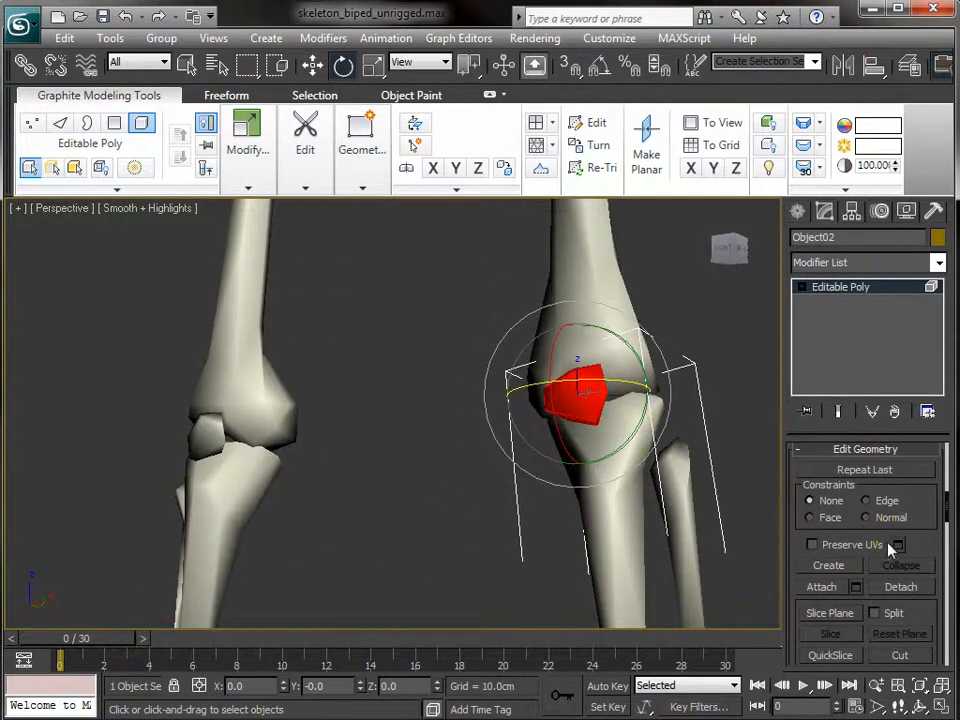
pyautogui.click(887, 594)
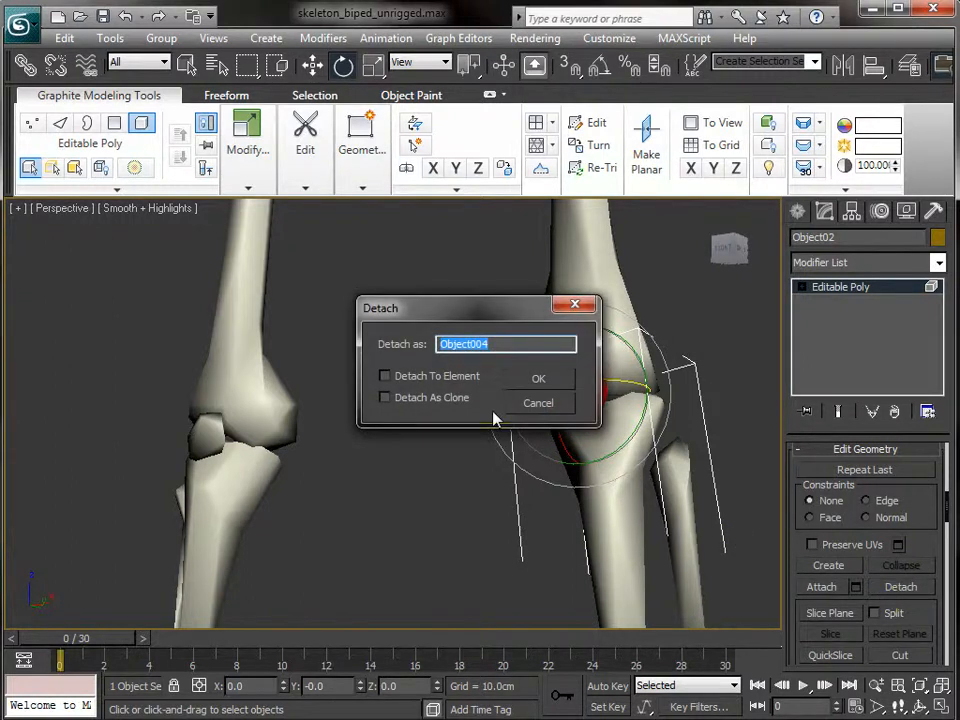
pyautogui.click(530, 380)
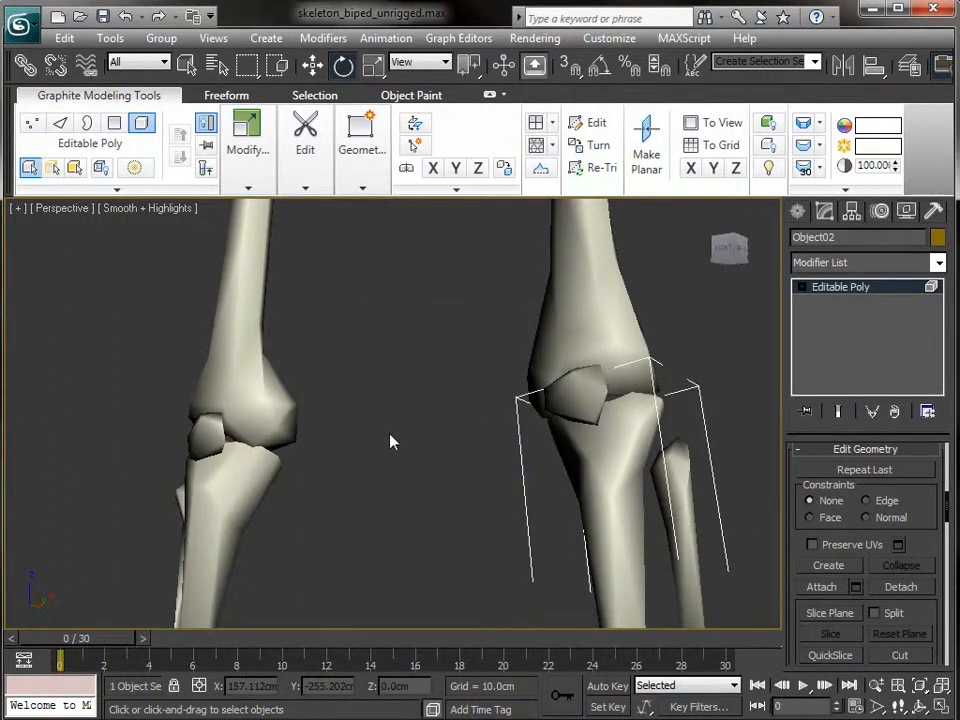
pyautogui.scroll(-5, 392, 441)
pyautogui.scroll(-3, 391, 442)
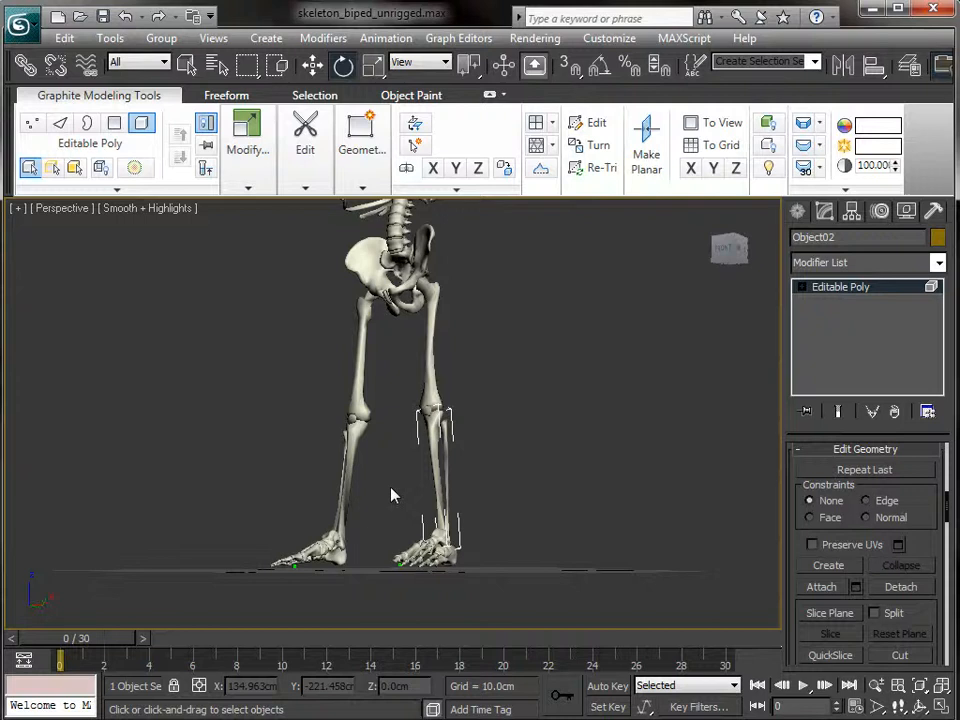
# - Minimise the ribbon, clear the selection, and look down onto the legs
pyautogui.click(142, 124)
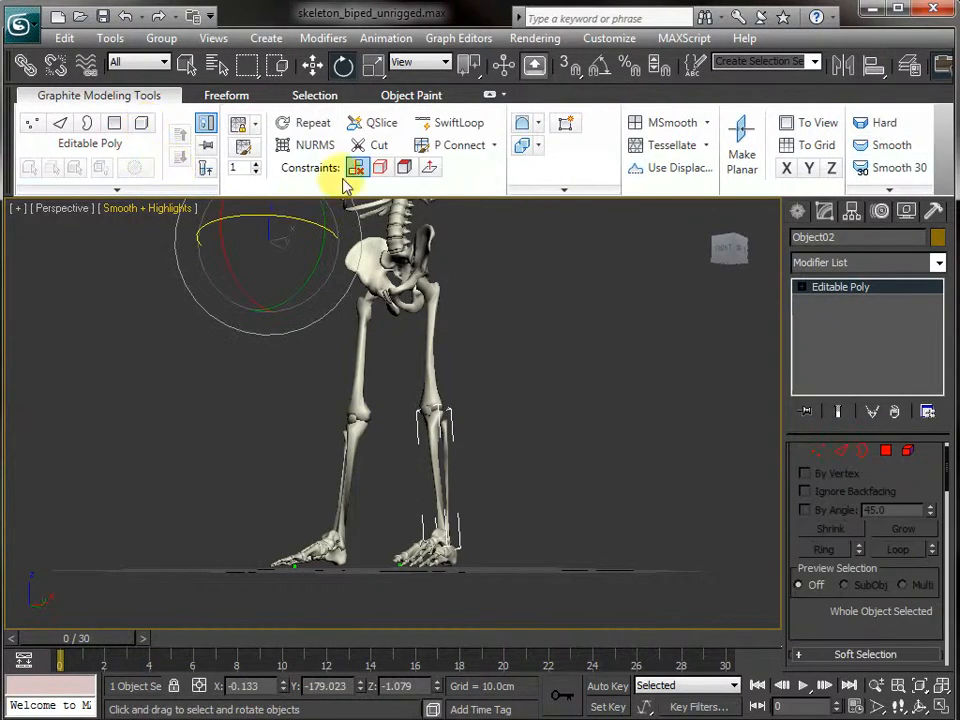
pyautogui.click(492, 97)
pyautogui.click(522, 311)
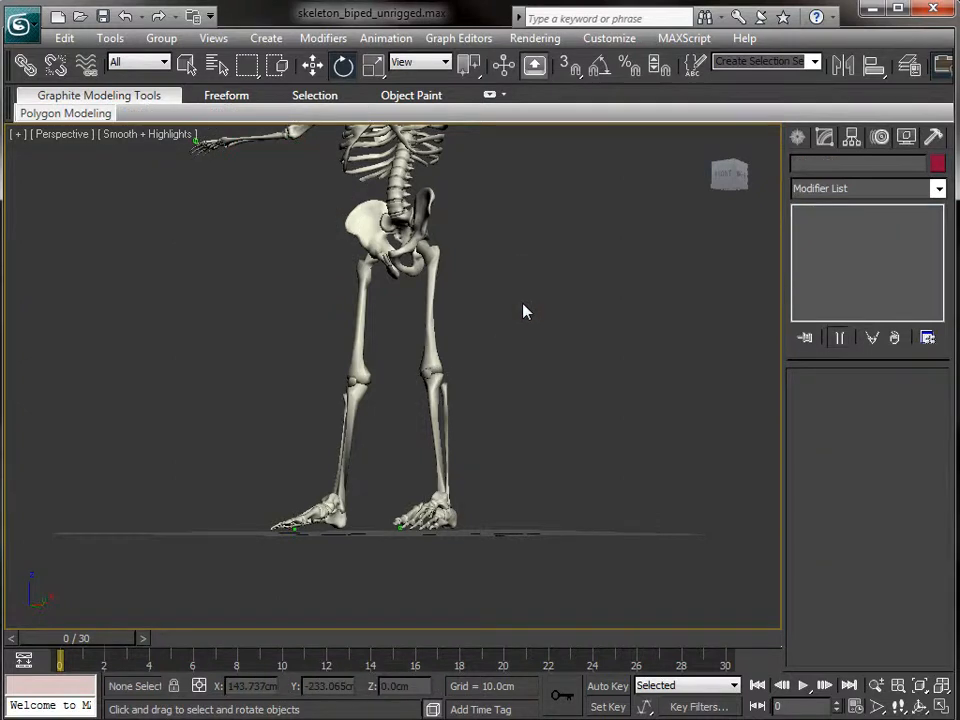
pyautogui.keyDown('alt'); pyautogui.moveTo(521, 311); pyautogui.dragTo(506, 352, button='middle'); pyautogui.keyUp('alt')
pyautogui.scroll(3, 500, 348)
# - Check the separate thigh and shin meshes by selecting and deselecting each
pyautogui.press('w')
pyautogui.click(452, 302)
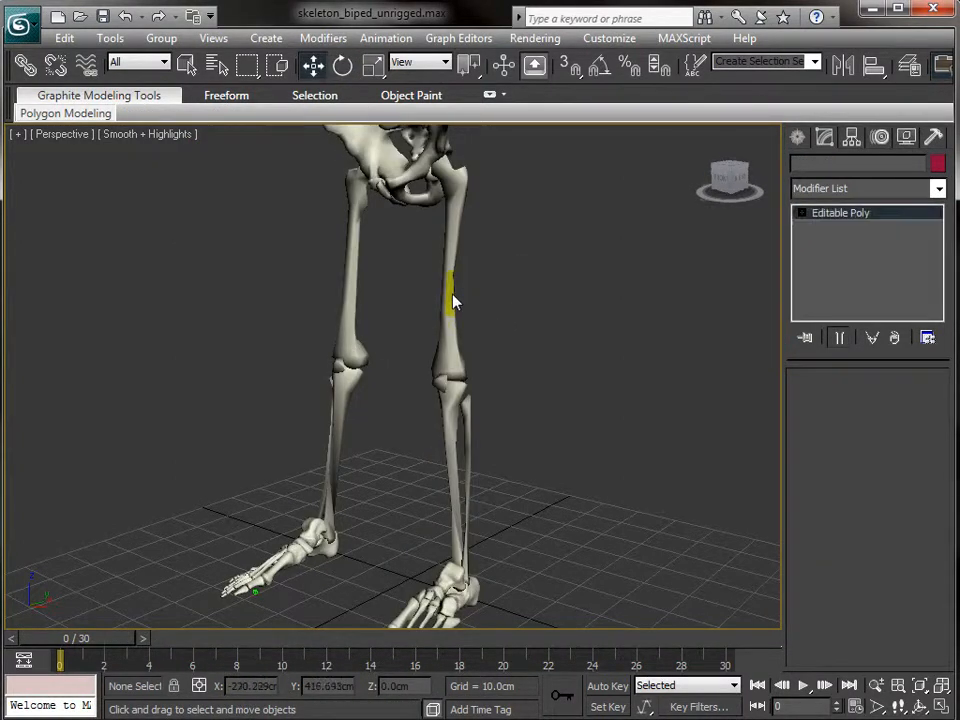
pyautogui.click(460, 413)
pyautogui.click(447, 390)
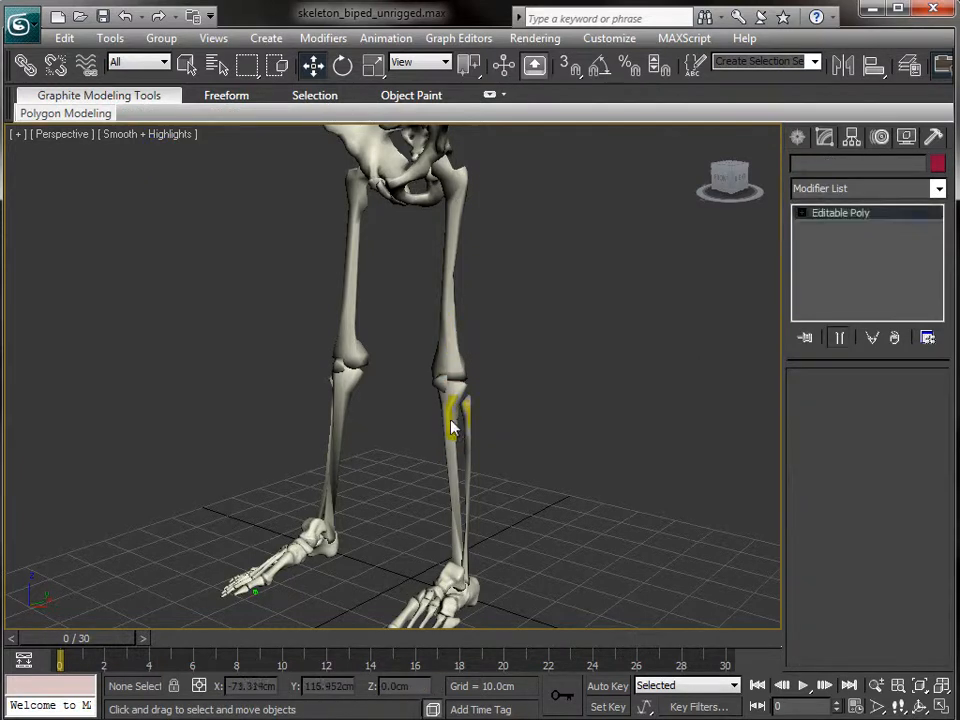
pyautogui.click(485, 370)
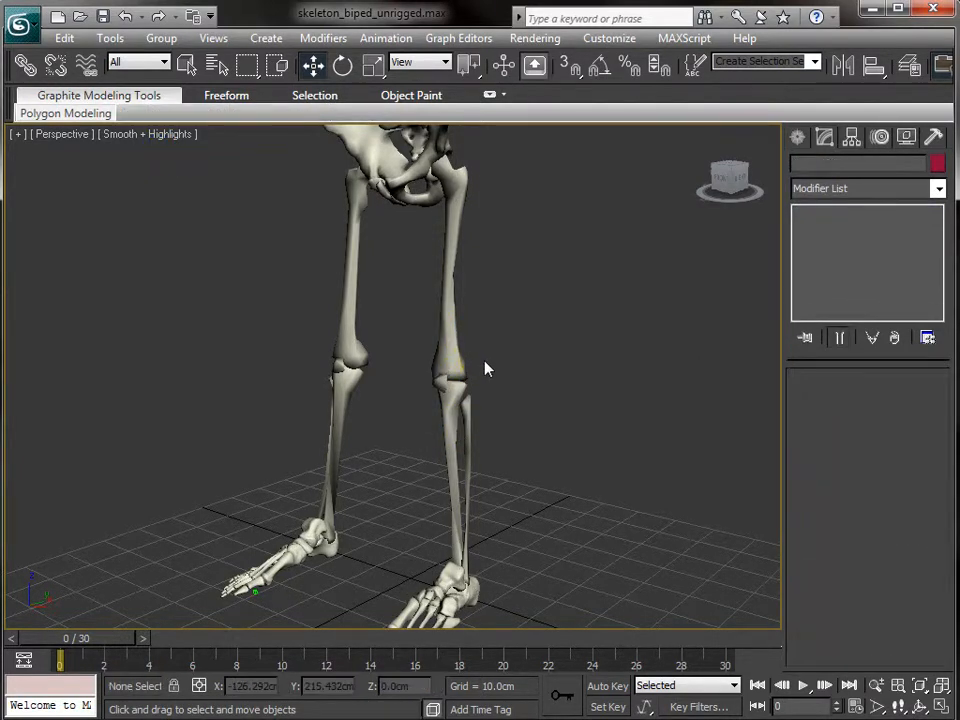
# - Uncheck Bone Objects under Hide by Category in the Display panel
pyautogui.click(907, 137)
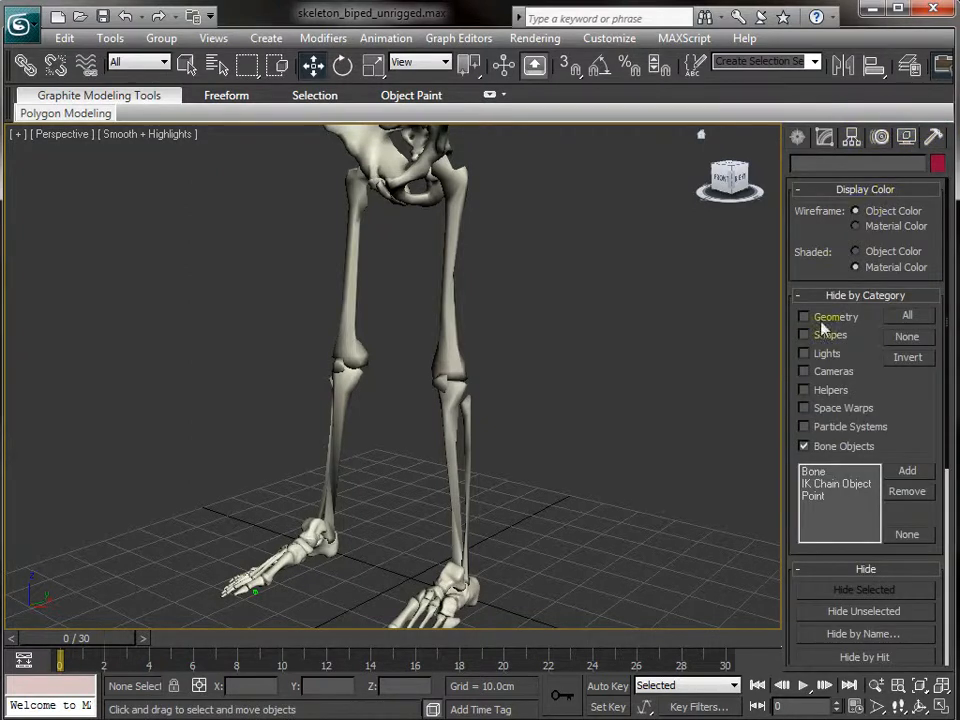
pyautogui.click(805, 447)
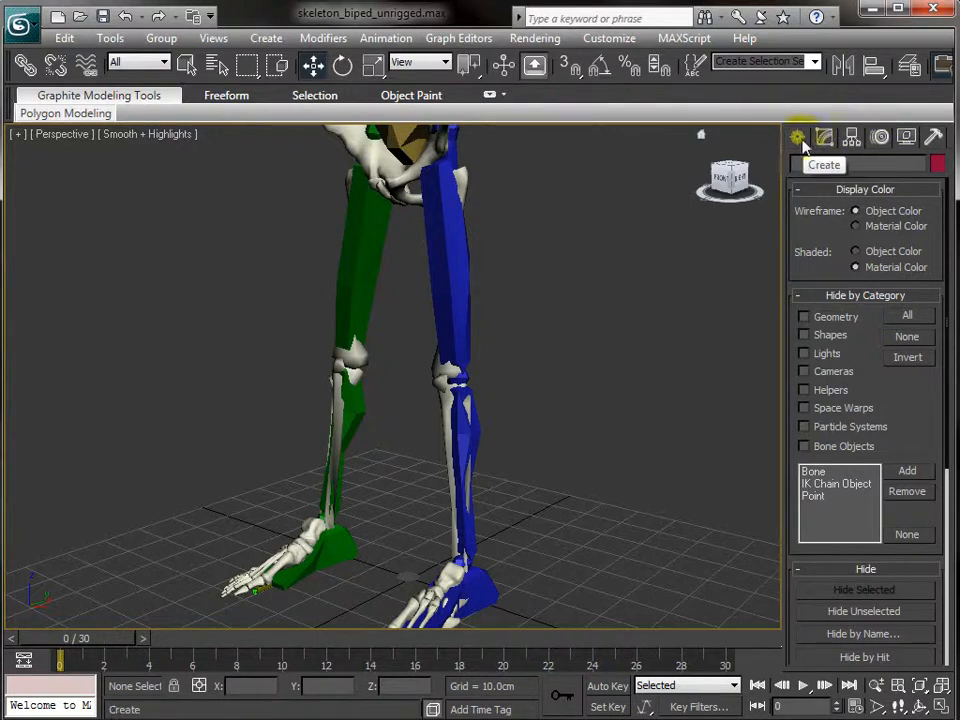
pyautogui.keyDown('alt'); pyautogui.moveTo(572, 242); pyautogui.dragTo(500, 251, button='middle'); pyautogui.keyUp('alt')
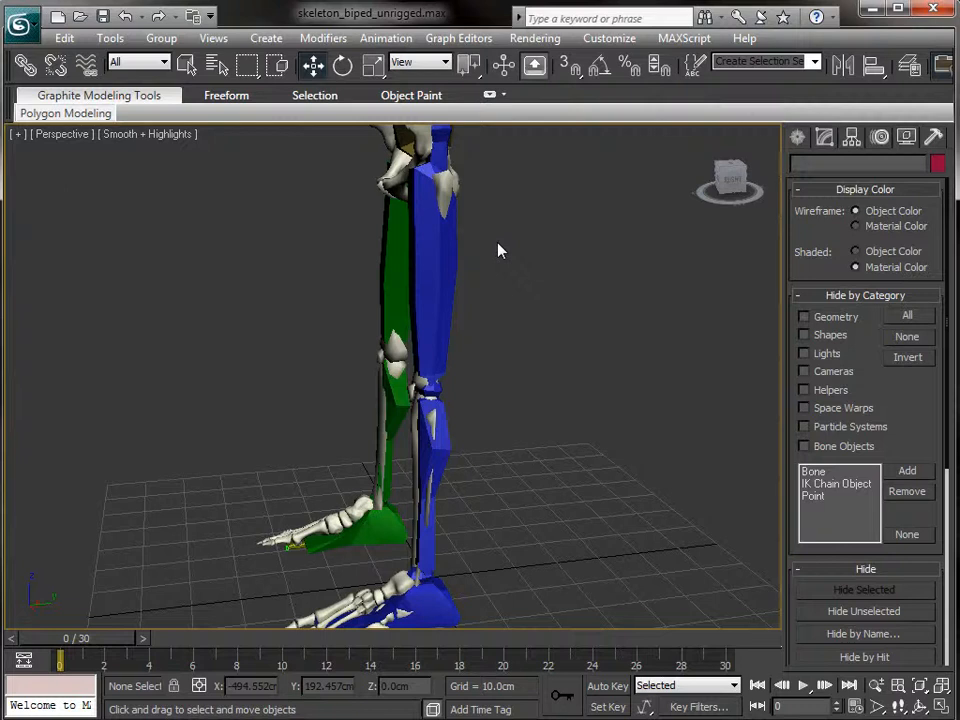
# - Link the thigh mesh Object003 to Bip001 L Thigh with Select and Link
pyautogui.scroll(2, 498, 244)
pyautogui.moveTo(526, 255); pyautogui.dragTo(495, 414, button='middle')
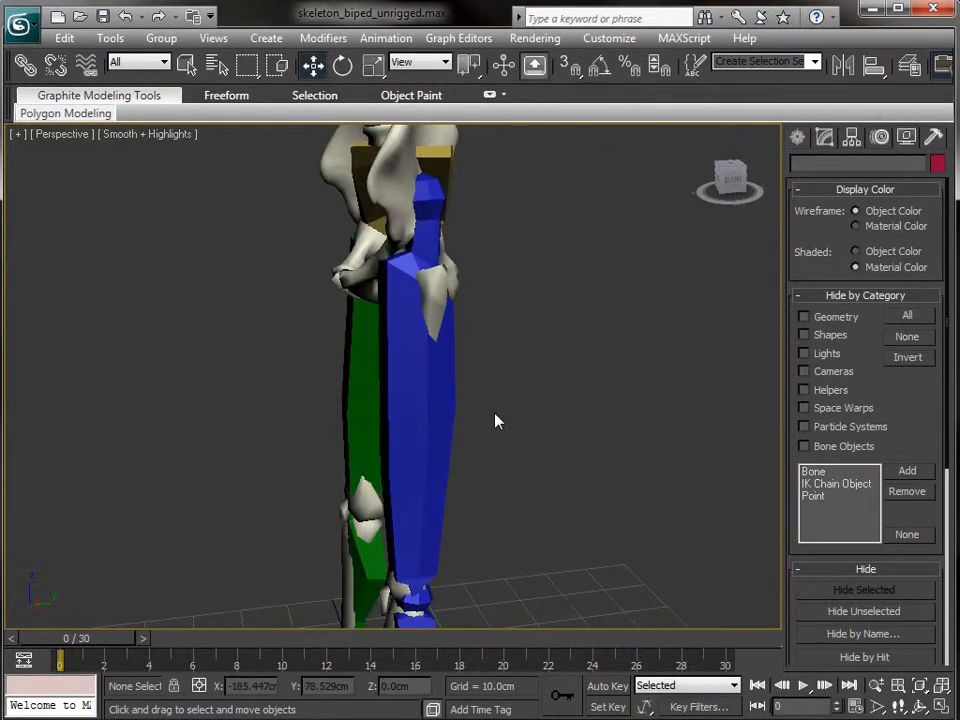
pyautogui.click(437, 274)
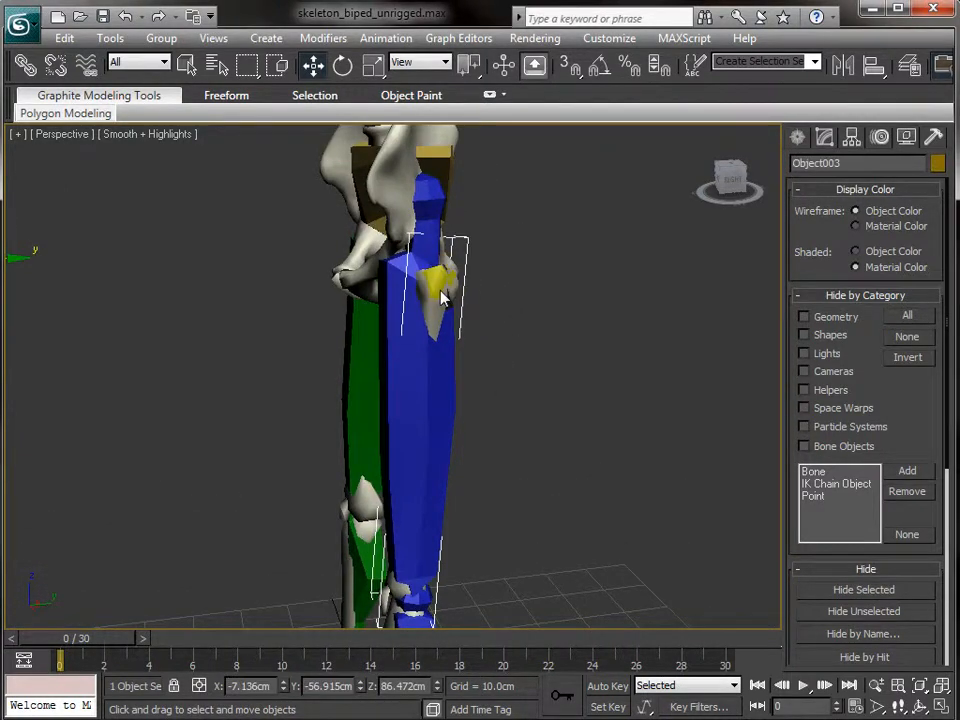
pyautogui.click(427, 202)
pyautogui.click(577, 503)
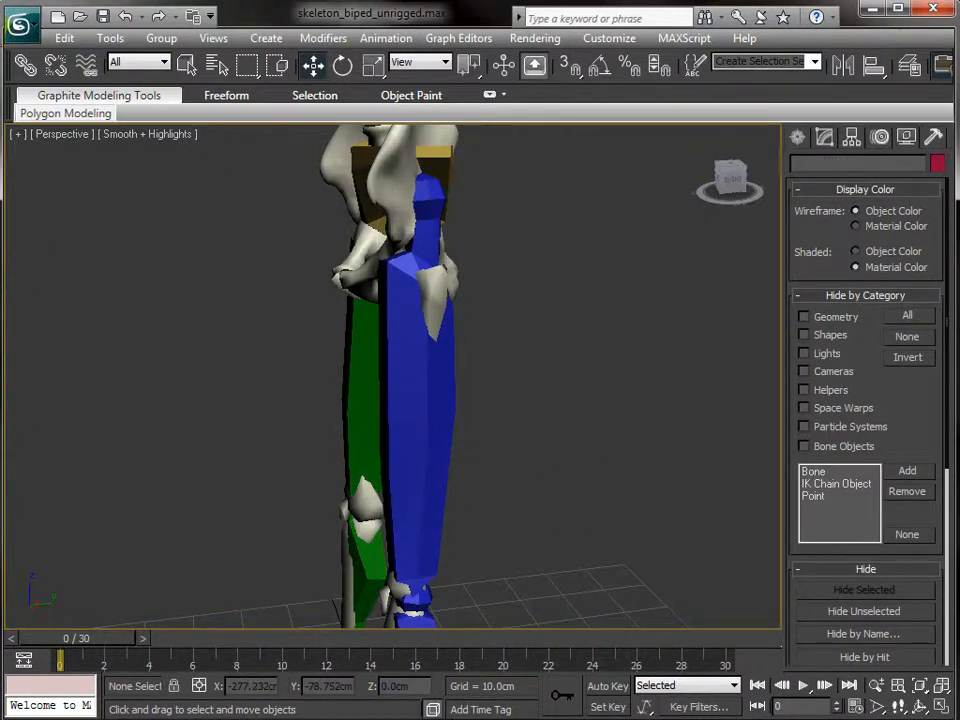
pyautogui.click(26, 65)
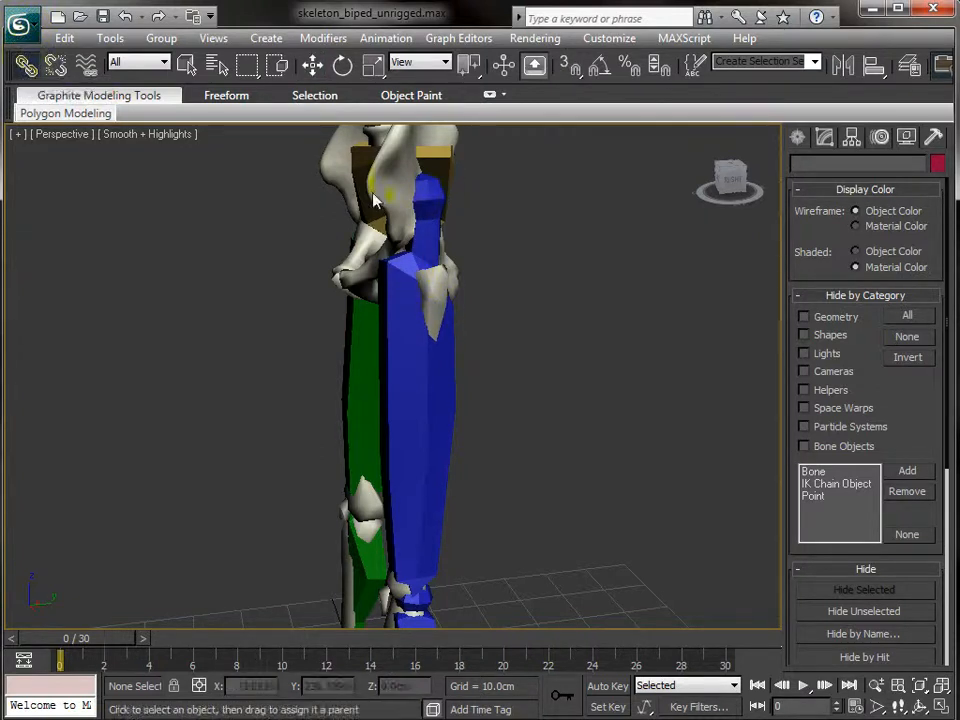
pyautogui.moveTo(438, 288); pyautogui.dragTo(434, 196)
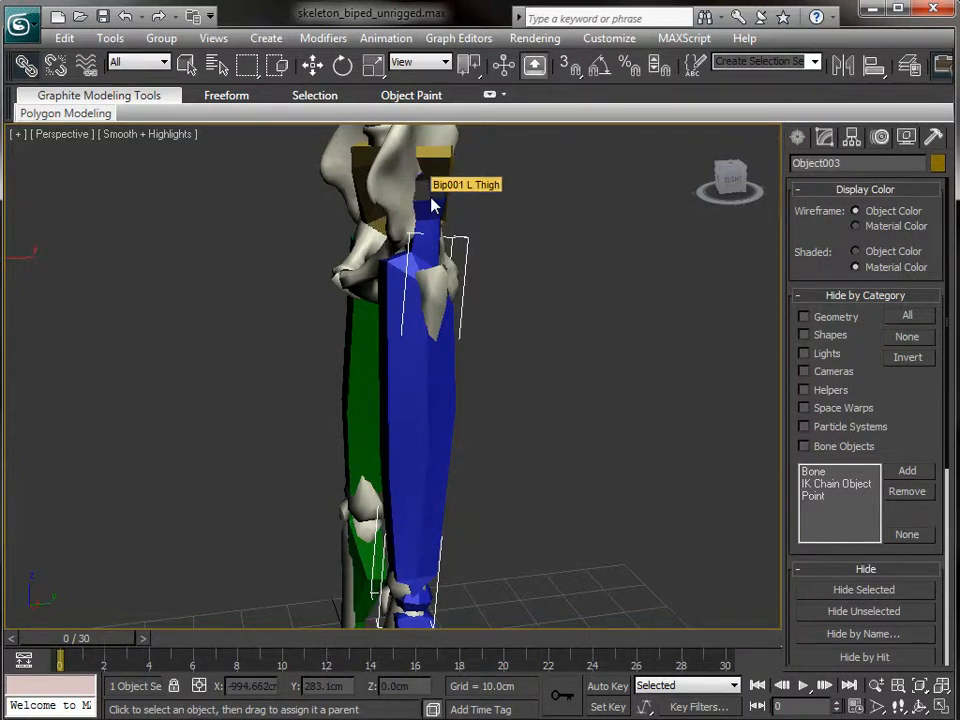
pyautogui.press('q')
# - Link the shin mesh Object02 to the biped's lower leg, then pick the kneecap Object004
pyautogui.moveTo(540, 482)
pyautogui.keyDown('alt'); pyautogui.mouseDown(button='middle')
pyautogui.moveTo(549, 403)
pyautogui.moveTo(538, 457)
pyautogui.mouseUp(button='middle'); pyautogui.keyUp('alt')
pyautogui.moveTo(497, 546); pyautogui.dragTo(563, 285, button='middle')
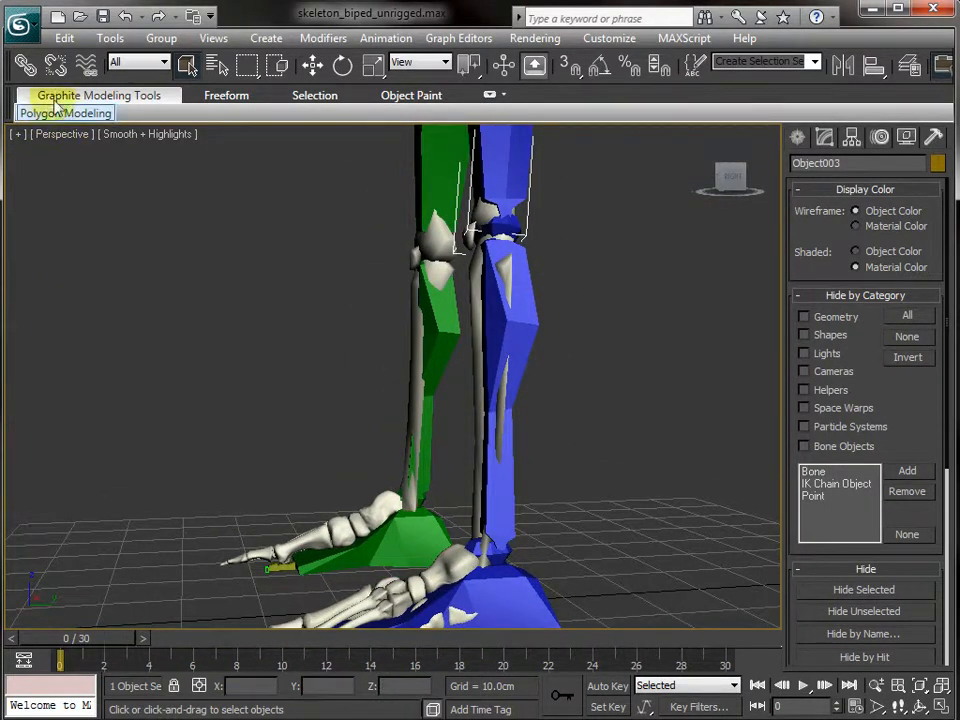
pyautogui.click(25, 64)
pyautogui.moveTo(476, 315); pyautogui.dragTo(531, 335)
pyautogui.moveTo(570, 277); pyautogui.dragTo(559, 375, button='middle')
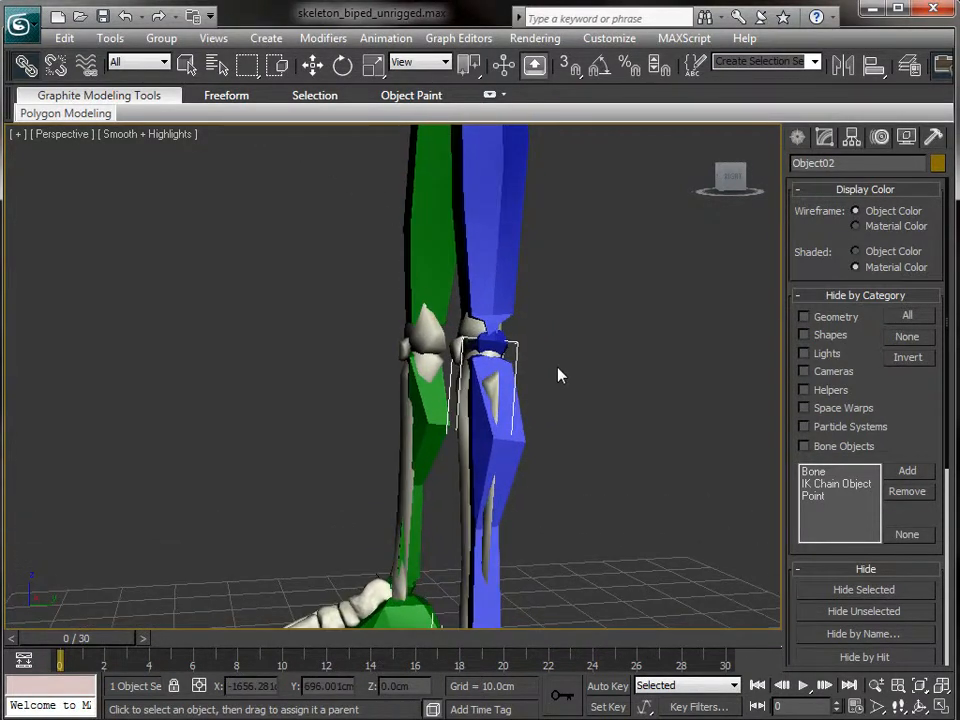
pyautogui.click(456, 343)
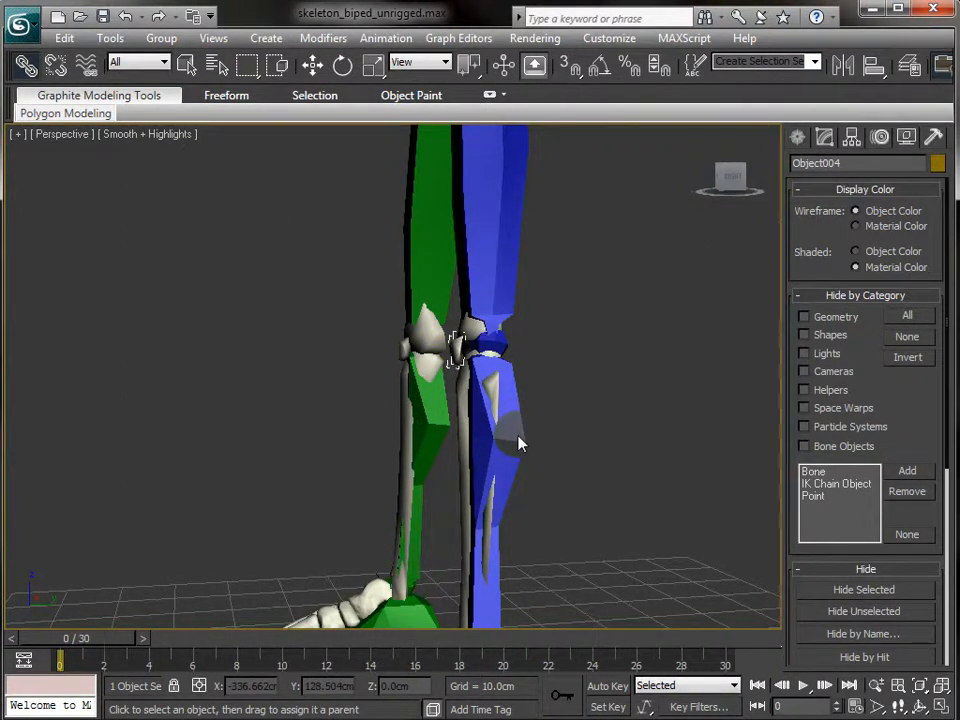
pyautogui.press('q')
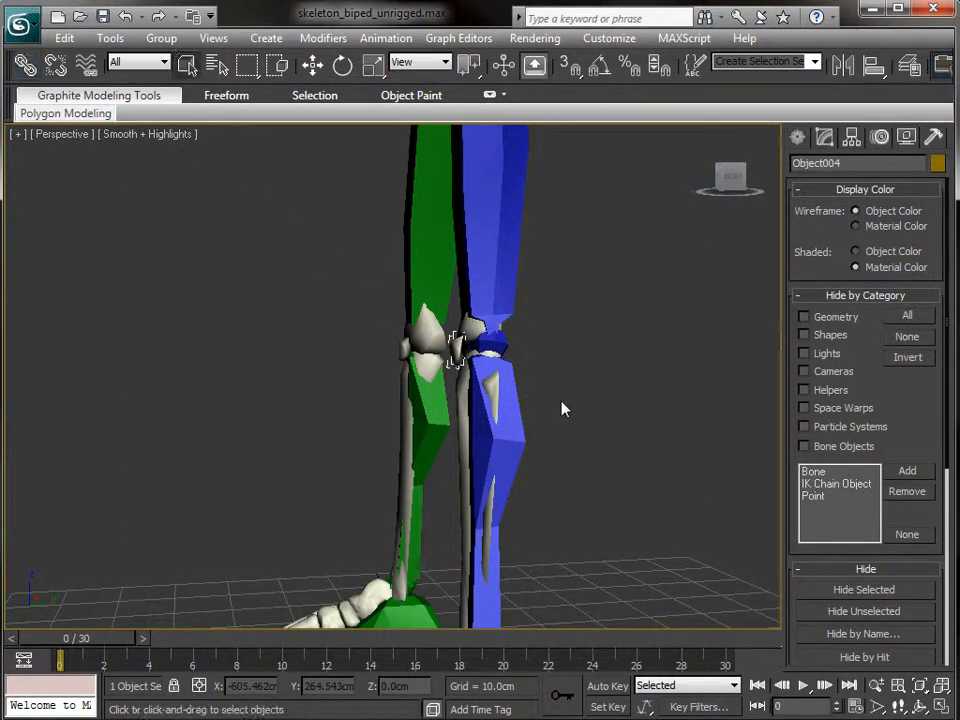
pyautogui.scroll(-3, 584, 394)
pyautogui.scroll(2, 498, 482)
pyautogui.scroll(-3, 480, 500)
pyautogui.click(448, 525)
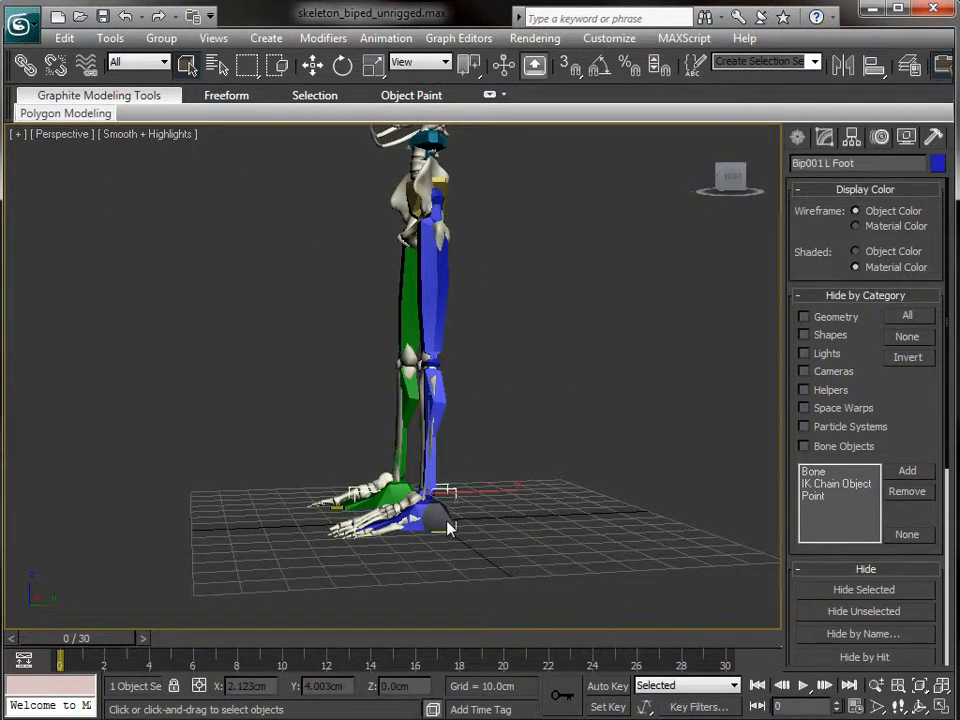
pyautogui.press('e')
pyautogui.press('w')
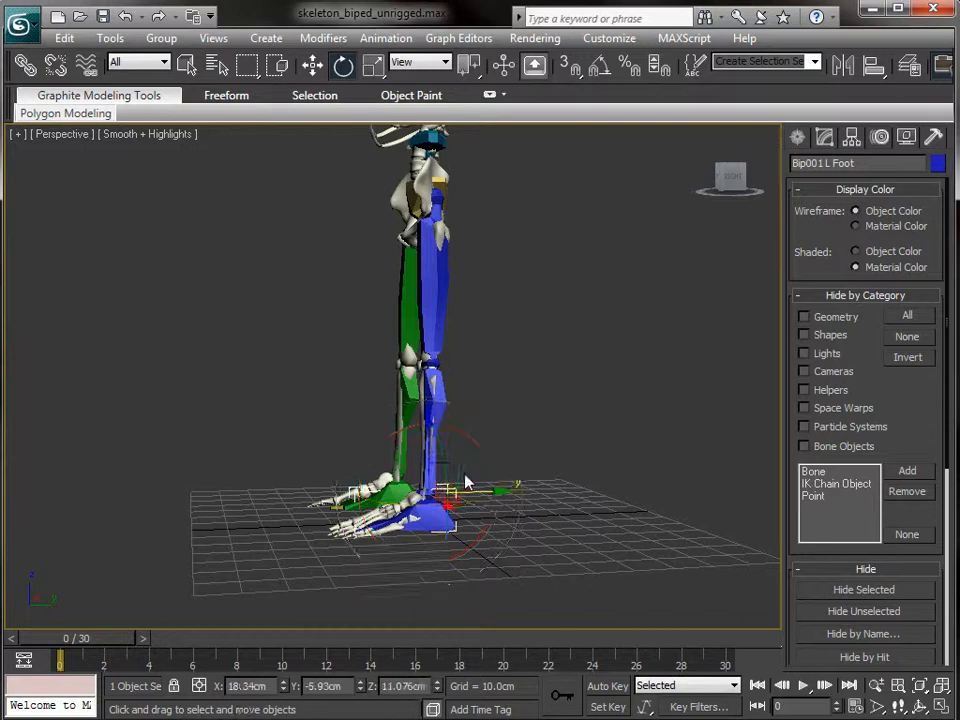
pyautogui.moveTo(462, 483); pyautogui.dragTo(492, 381)
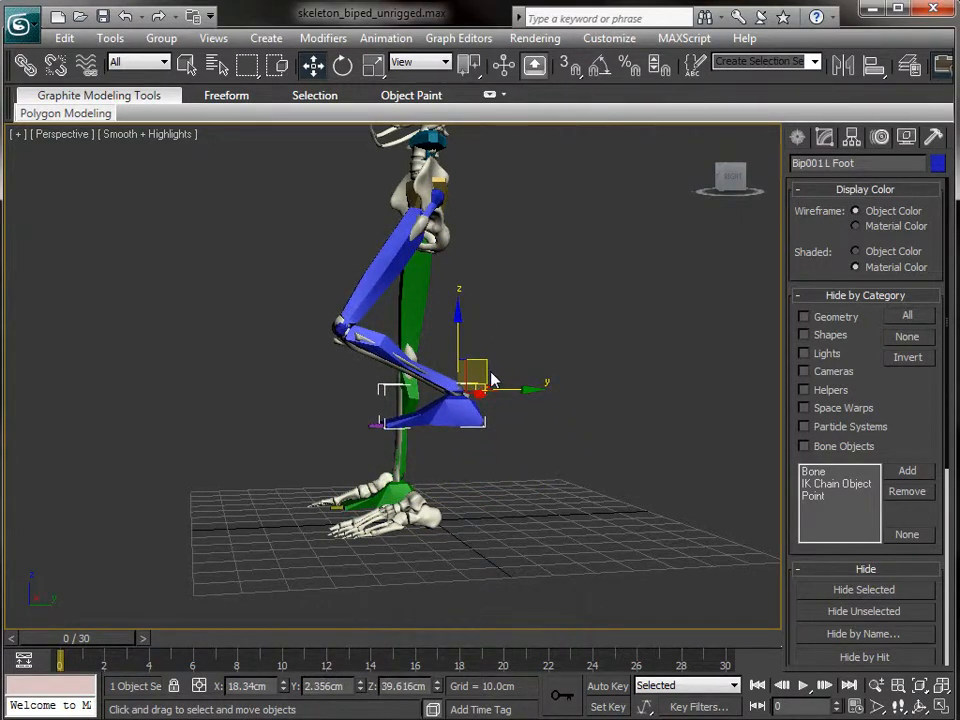
pyautogui.hotkey('ctrl', 'z')
pyautogui.click(531, 373)
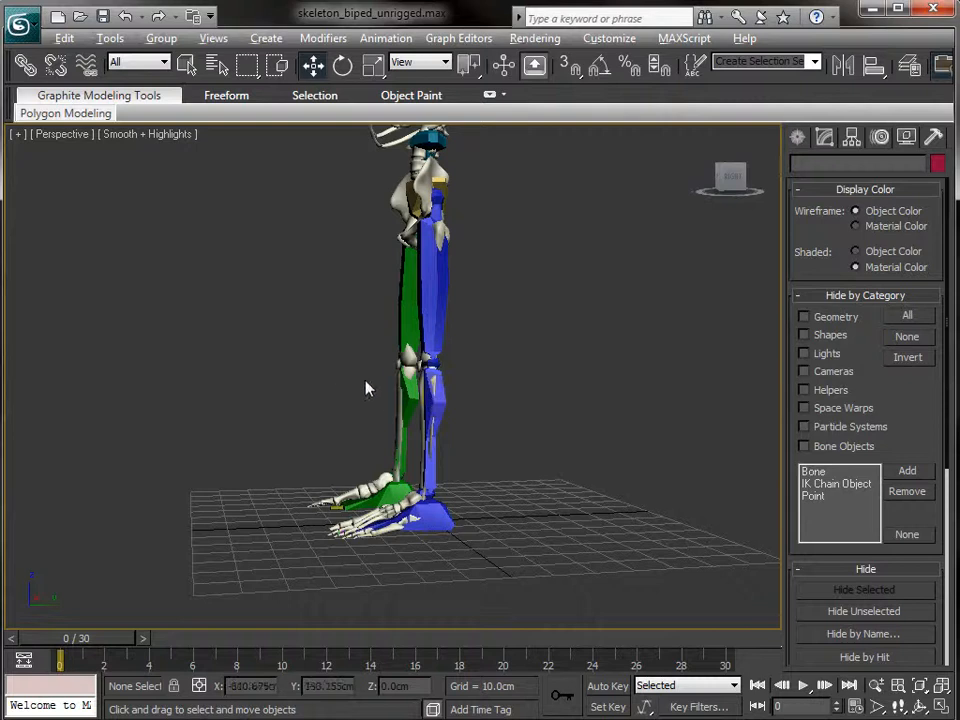
pyautogui.keyDown('alt'); pyautogui.moveTo(289, 378); pyautogui.dragTo(493, 323, button='middle'); pyautogui.keyUp('alt')
pyautogui.moveTo(506, 234); pyautogui.dragTo(467, 544, button='middle')
# - With a biped bone selected, turn on Figure Mode and set Spine Links to 3 under Structure
pyautogui.scroll(4, 453, 517)
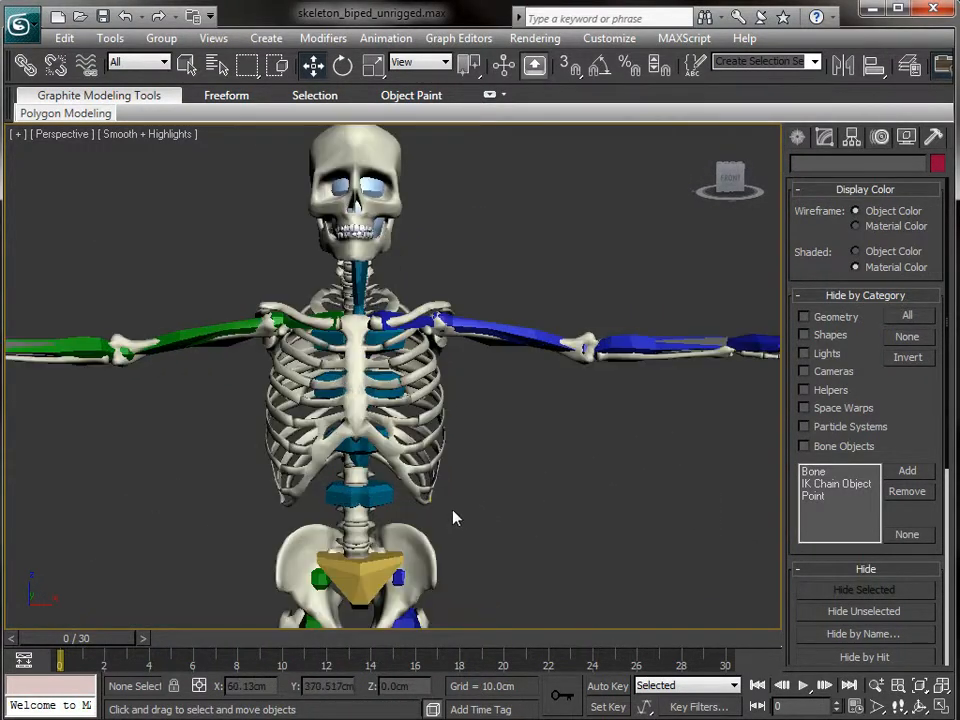
pyautogui.scroll(3, 453, 517)
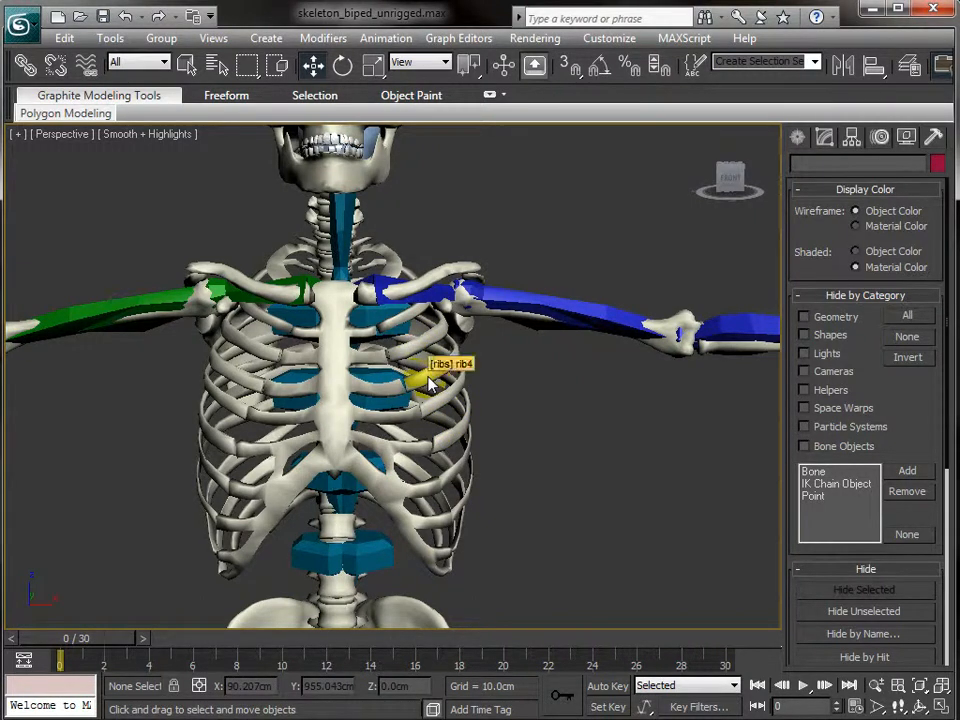
pyautogui.click(557, 316)
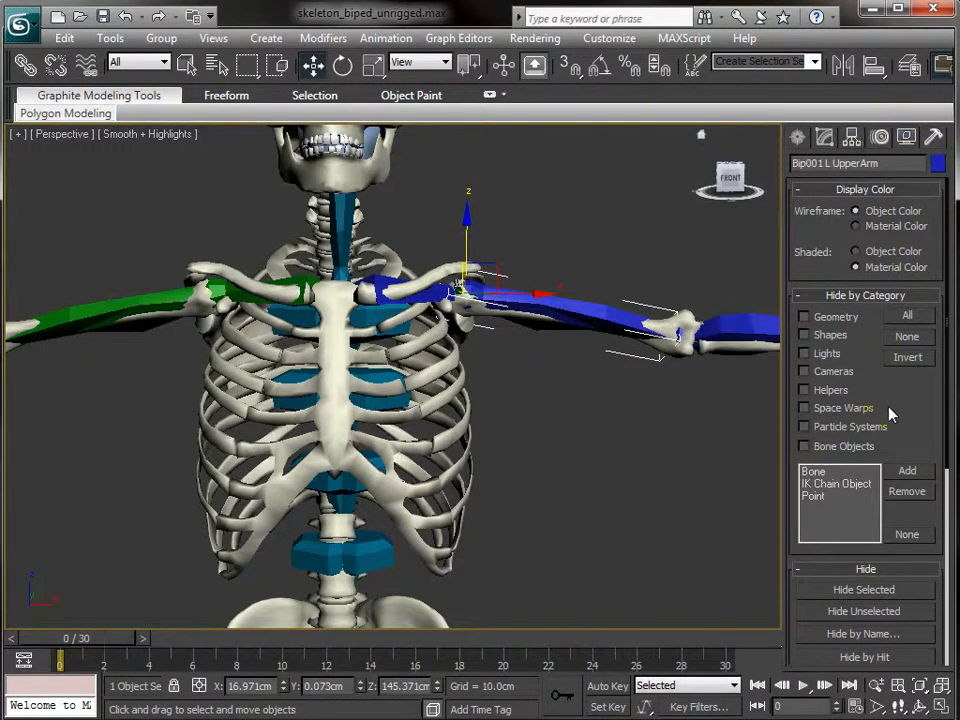
pyautogui.click(879, 138)
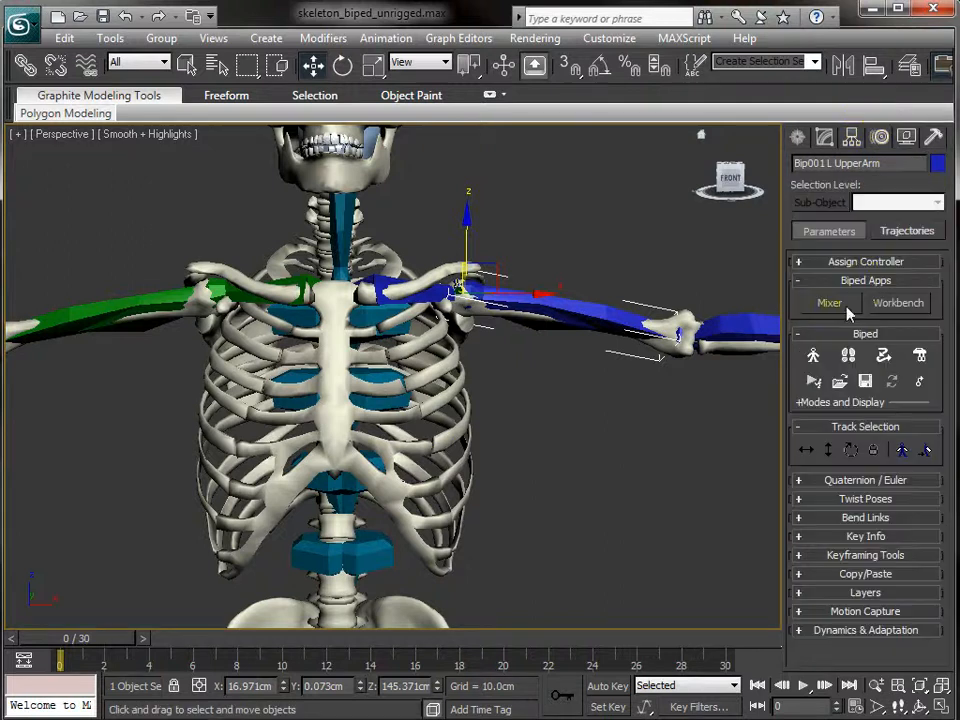
pyautogui.click(813, 357)
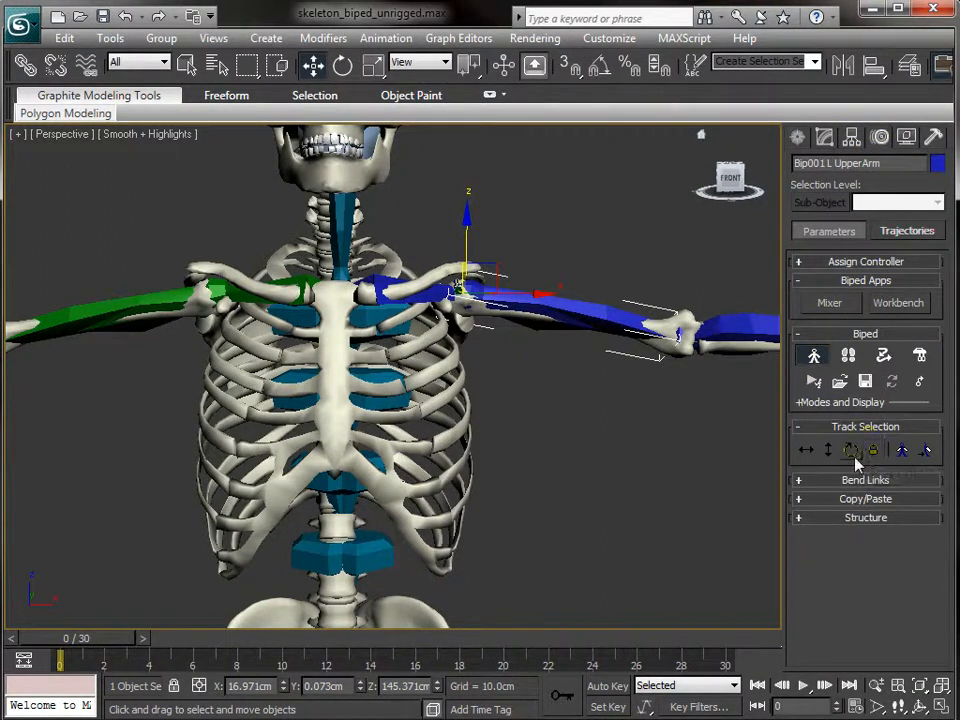
pyautogui.click(806, 518)
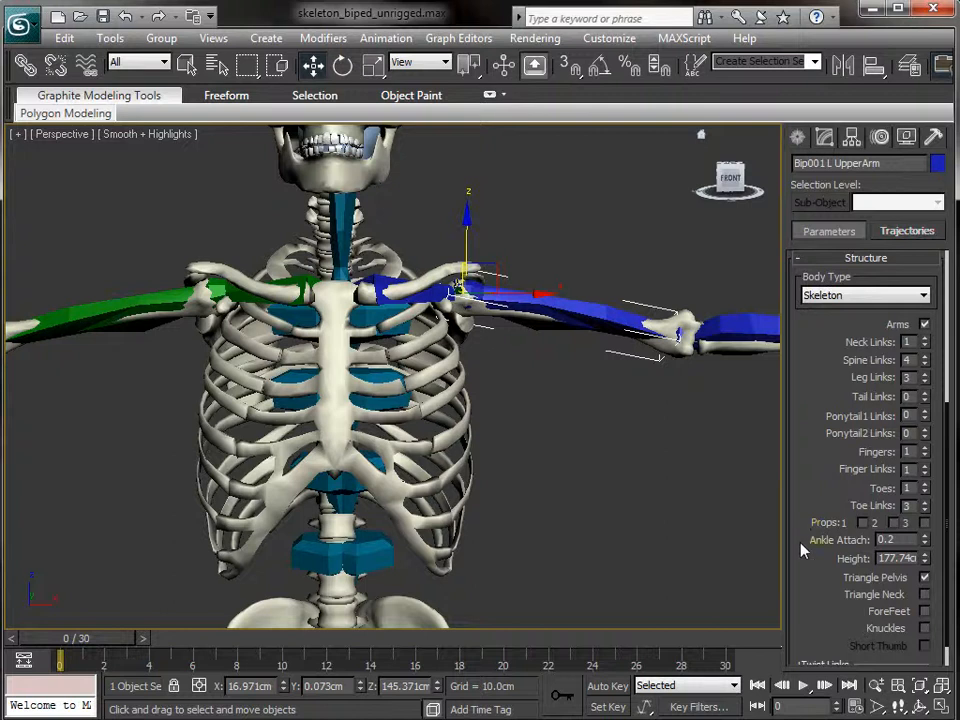
pyautogui.click(926, 366)
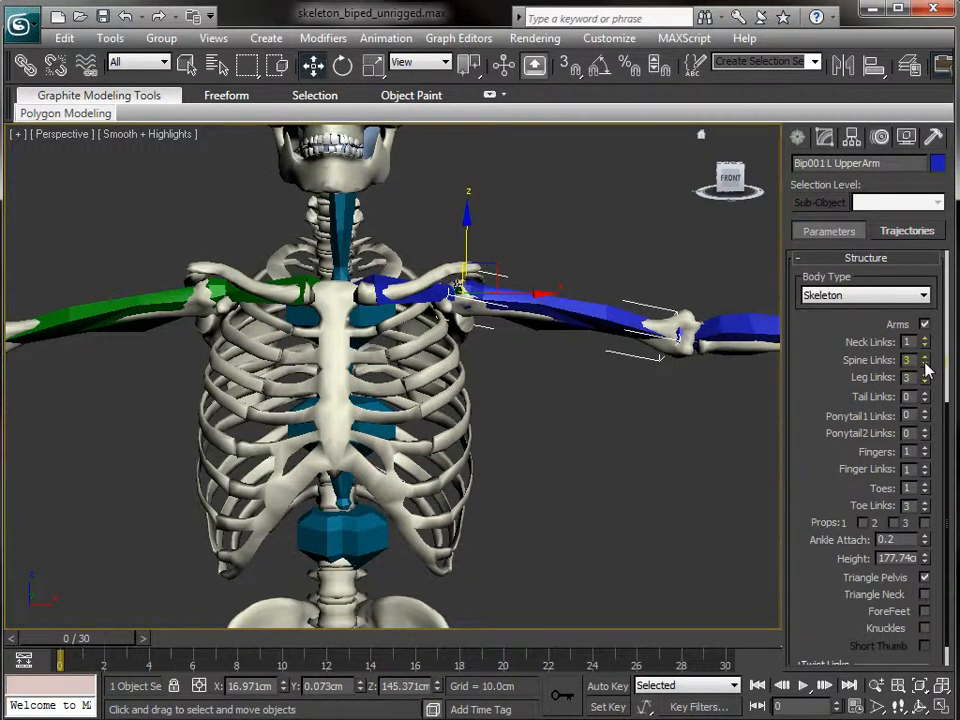
pyautogui.click(926, 366)
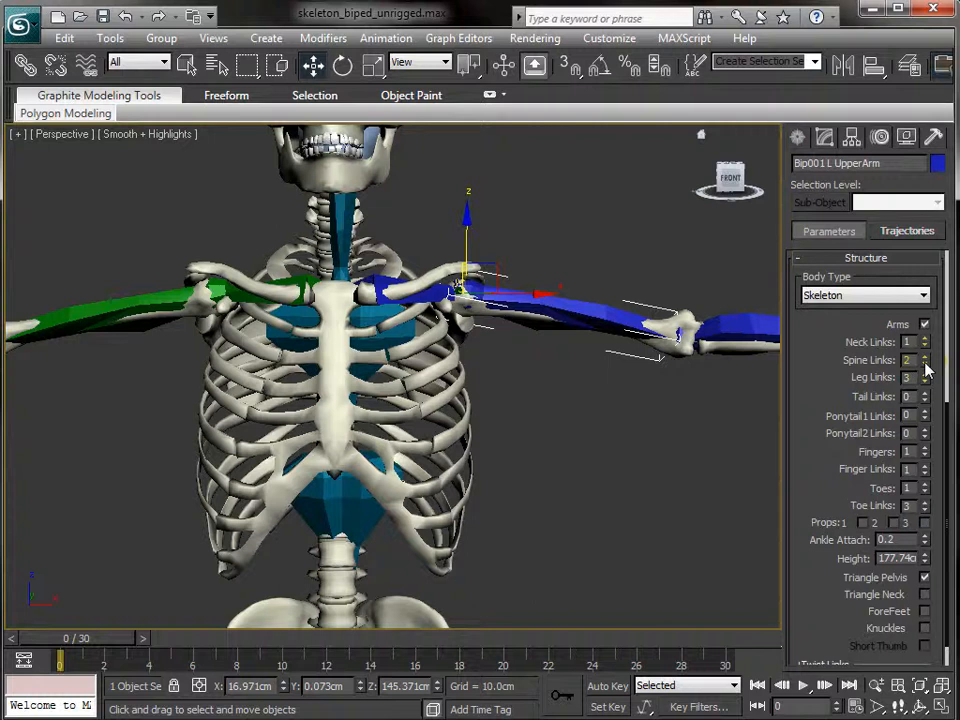
pyautogui.click(926, 357)
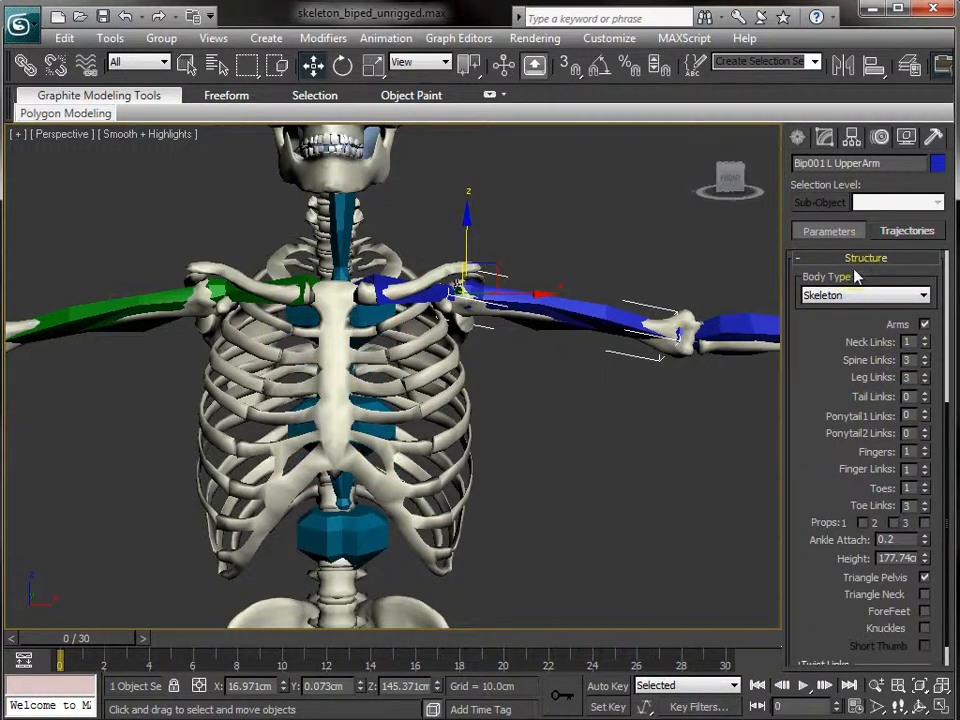
pyautogui.scroll(3, 855, 298)
pyautogui.scroll(3, 855, 396)
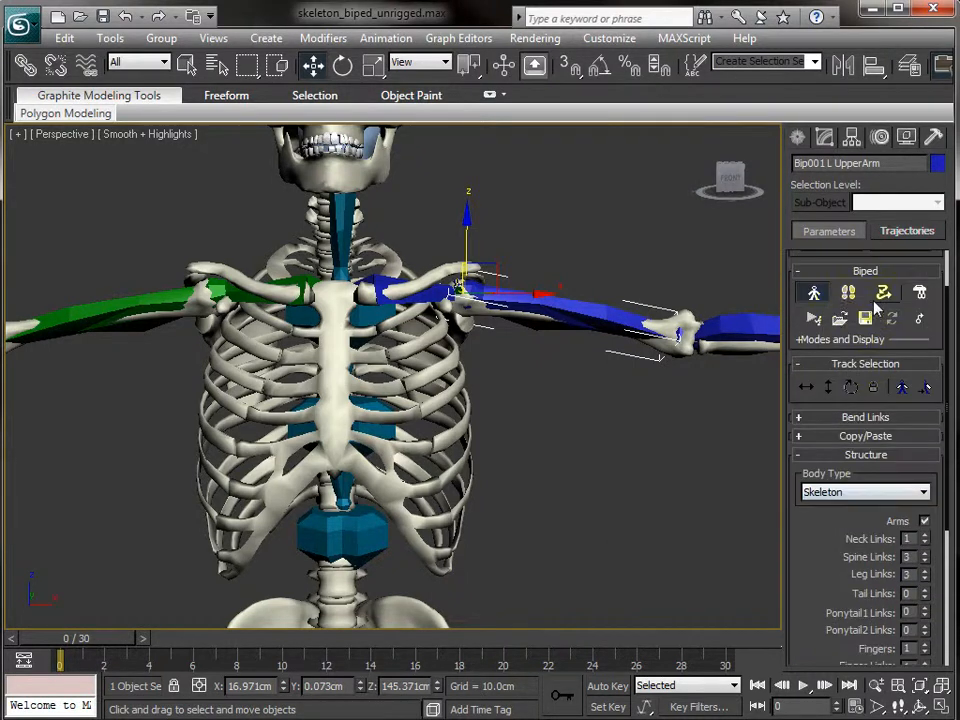
# - Turn off Figure Mode and link the ribs mesh to Bip001 Spine1
pyautogui.click(814, 295)
pyautogui.keyDown('alt'); pyautogui.moveTo(549, 422); pyautogui.dragTo(595, 370, button='middle'); pyautogui.keyUp('alt')
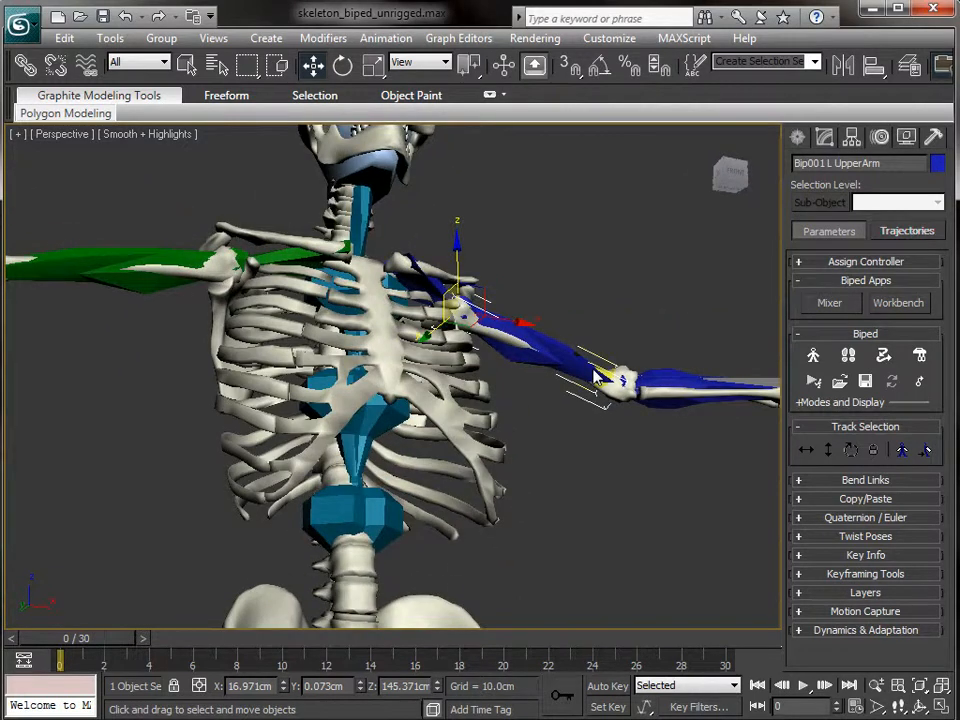
pyautogui.click(385, 425)
pyautogui.click(25, 64)
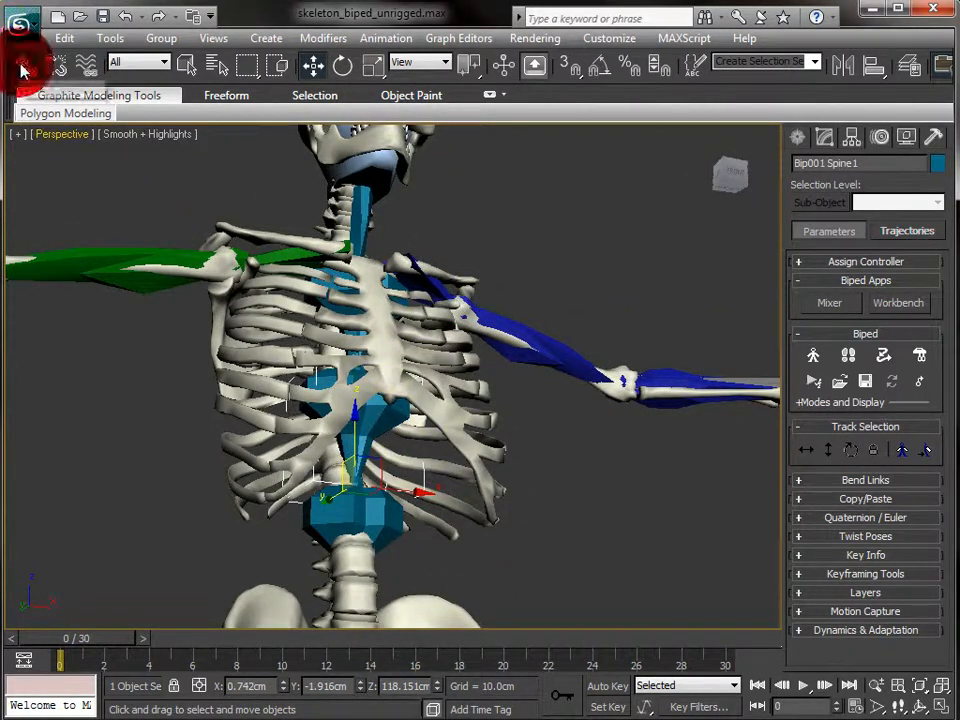
pyautogui.click(457, 390)
pyautogui.moveTo(457, 390); pyautogui.dragTo(372, 428)
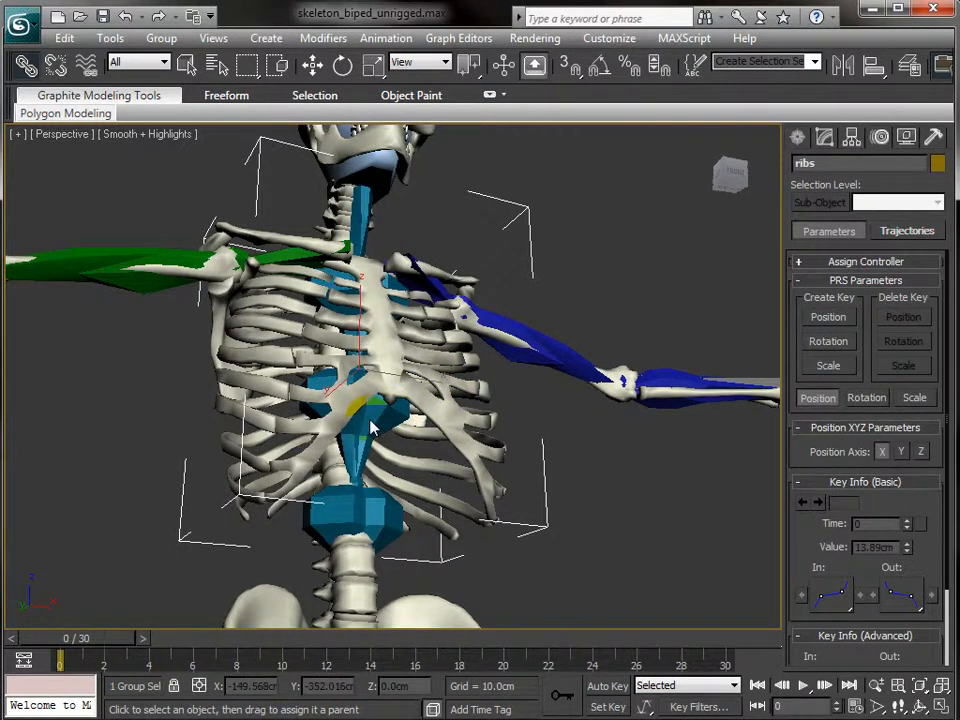
pyautogui.moveTo(370, 428); pyautogui.dragTo(370, 427)
# - Rotate the lower spine and ribcage to check that the ribs follow the spine
pyautogui.press('q')
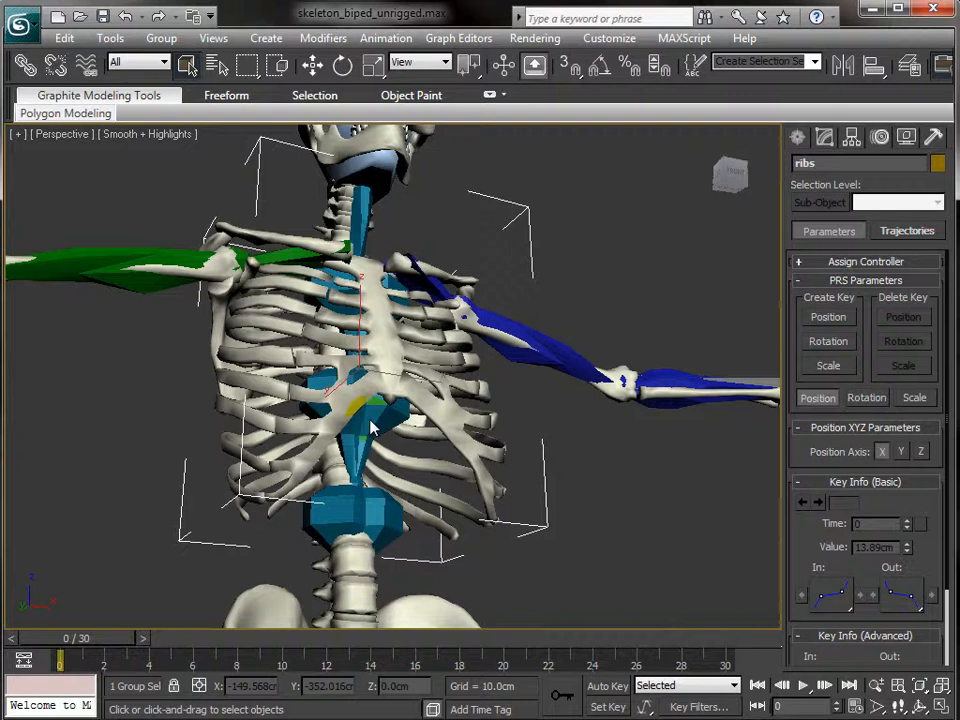
pyautogui.click(389, 514)
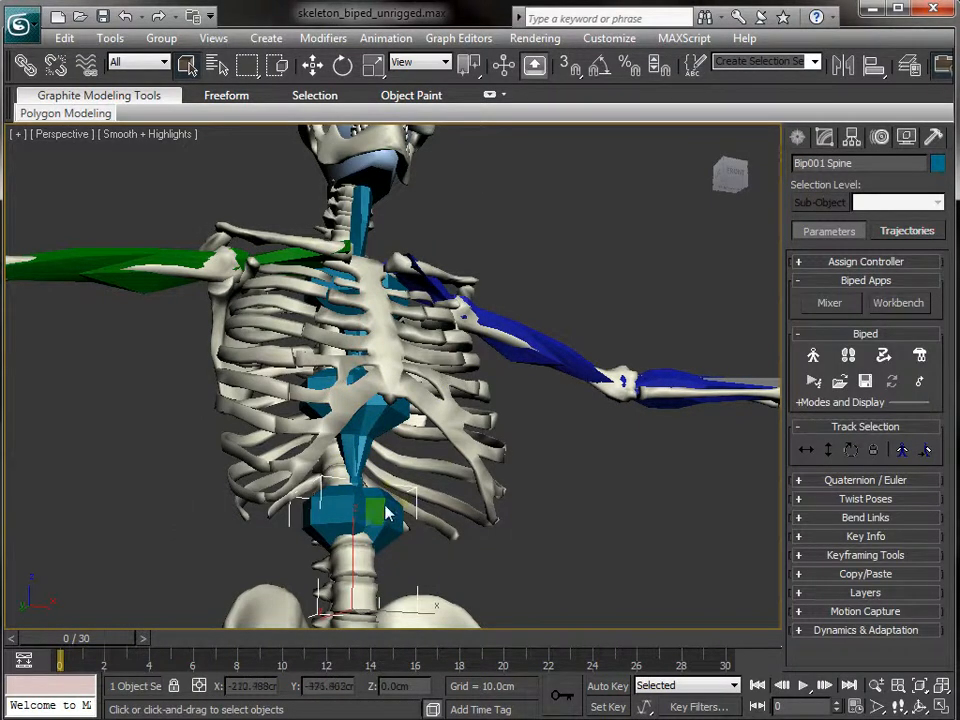
pyautogui.keyDown('ctrl'); pyautogui.click(398, 426); pyautogui.keyUp('ctrl')
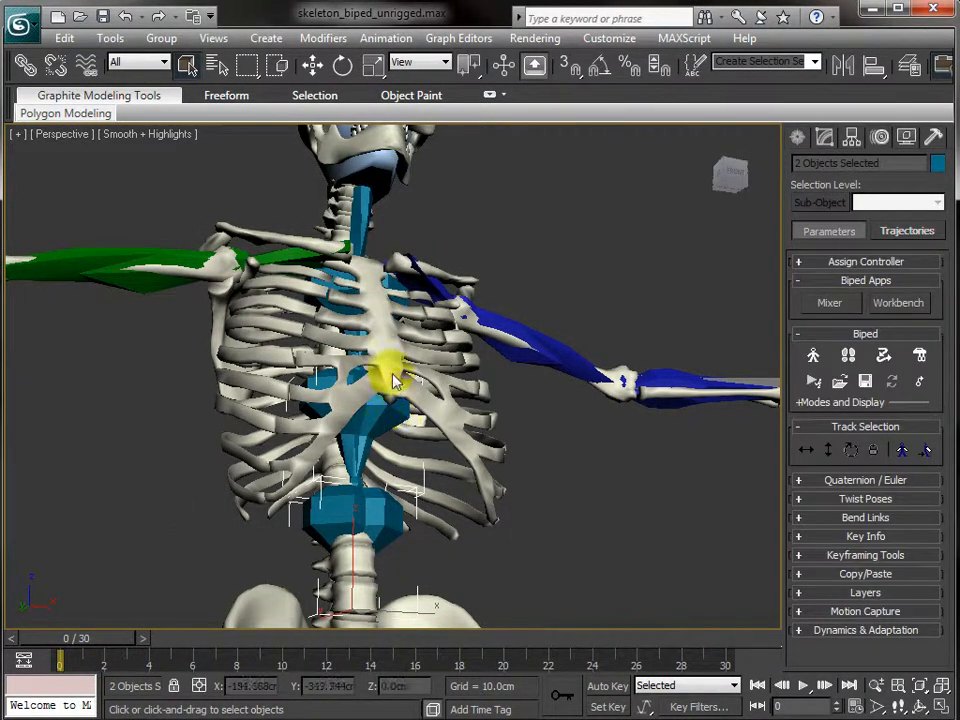
pyautogui.scroll(-6, 350, 305)
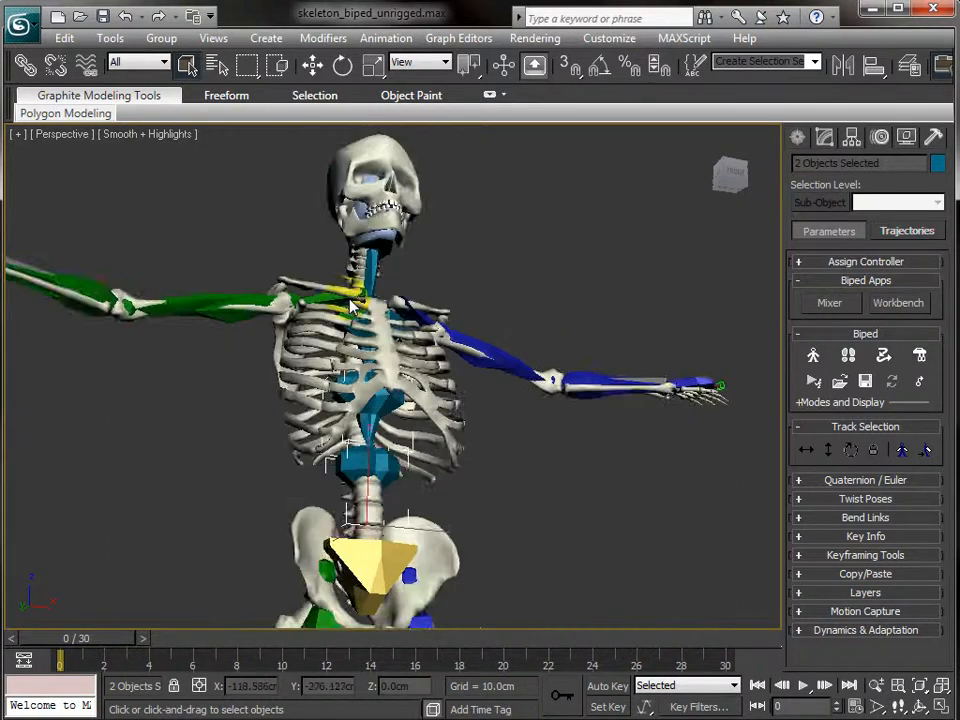
pyautogui.press('e')
pyautogui.moveTo(390, 420); pyautogui.dragTo(482, 456)
pyautogui.click(597, 456)
pyautogui.keyDown('alt'); pyautogui.moveTo(597, 456); pyautogui.dragTo(510, 497, button='middle'); pyautogui.keyUp('alt')
# - Parent the pelvis mesh to Bip001 Pelvis, then select Bip001 Pelvis for moving
pyautogui.click(410, 497)
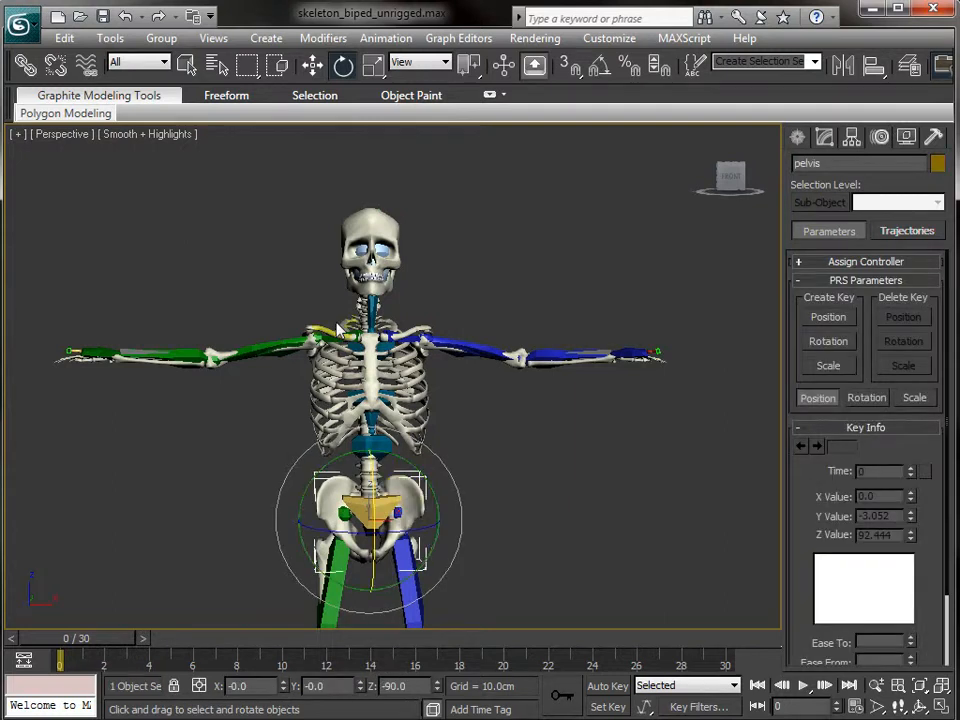
pyautogui.click(24, 66)
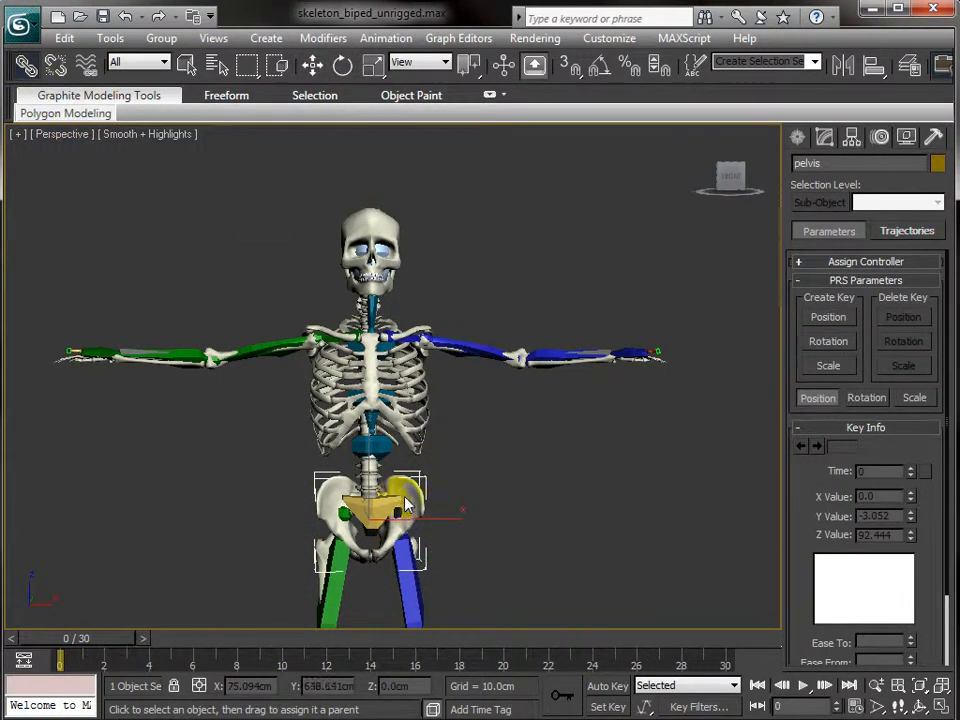
pyautogui.moveTo(414, 496); pyautogui.dragTo(380, 515)
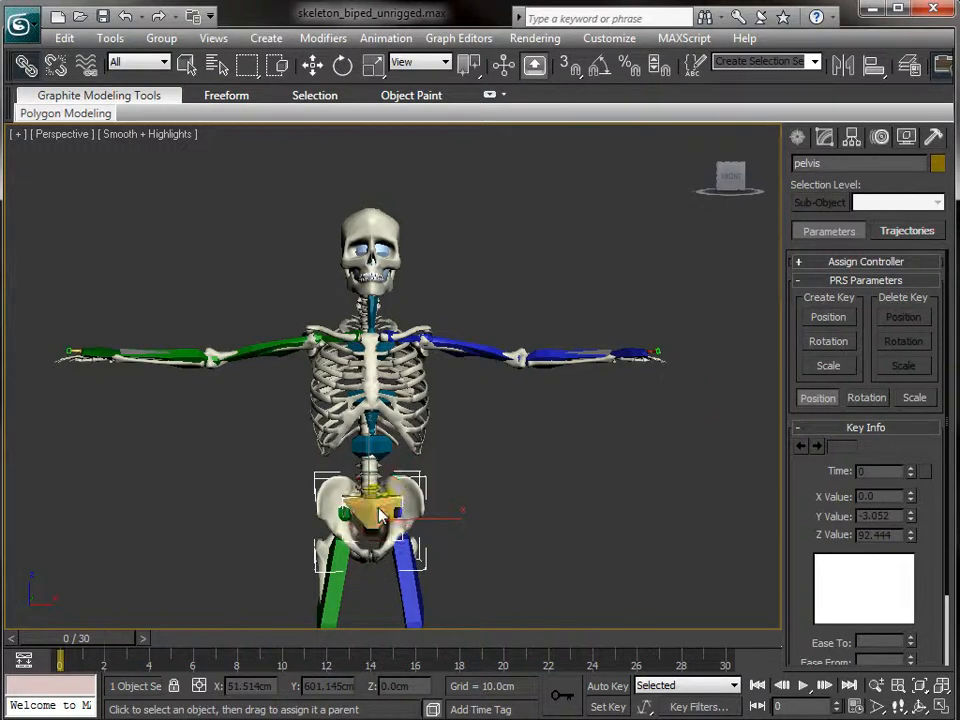
pyautogui.press('w')
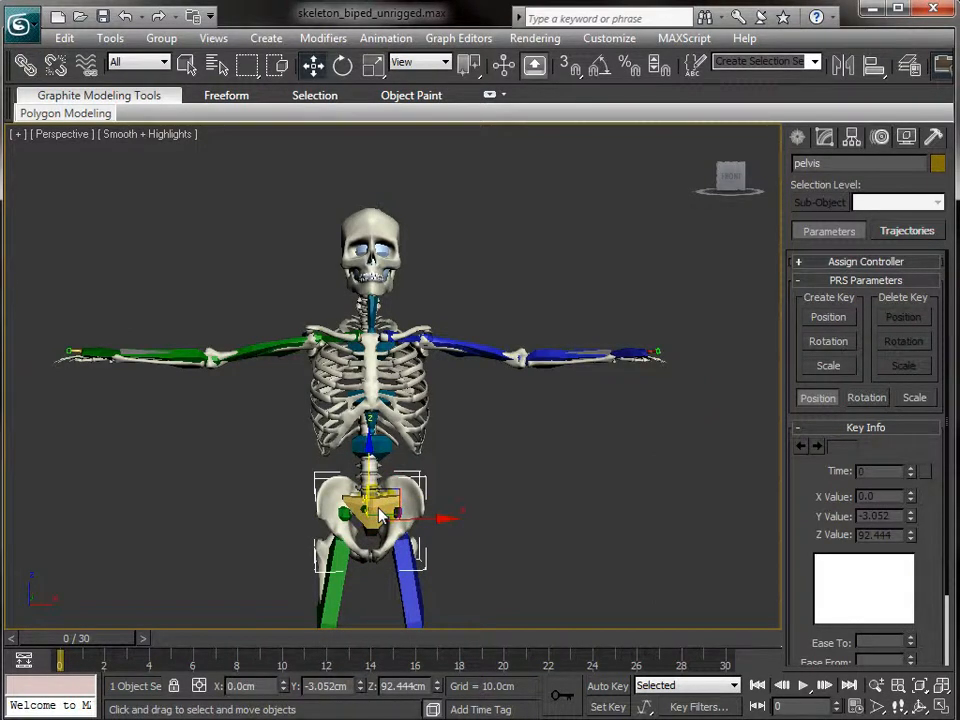
pyautogui.press('q')
pyautogui.click(388, 515)
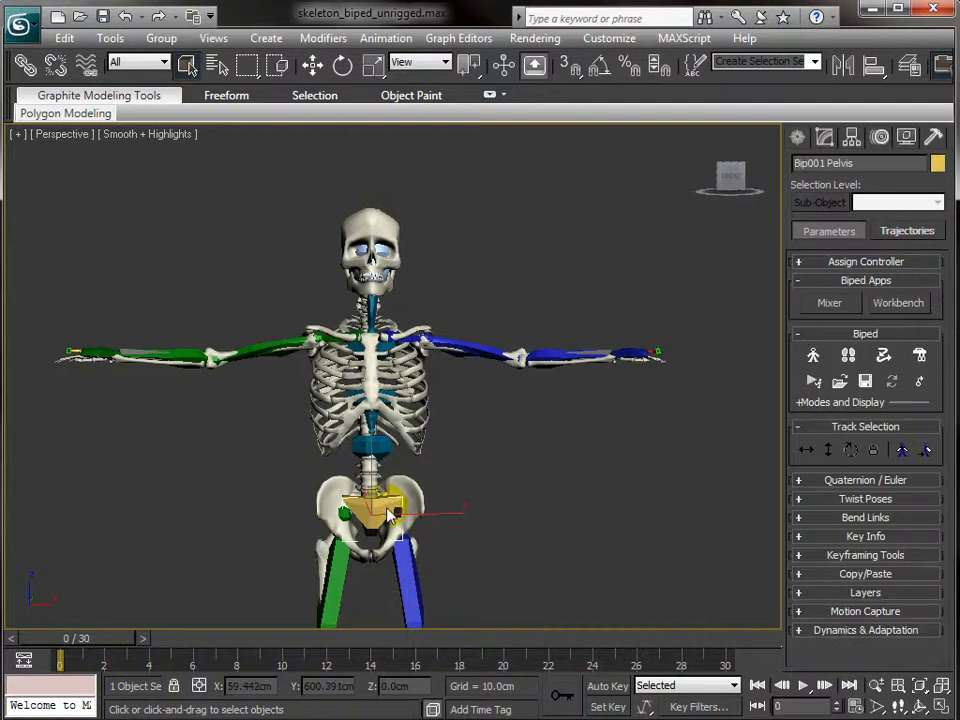
pyautogui.press('w')
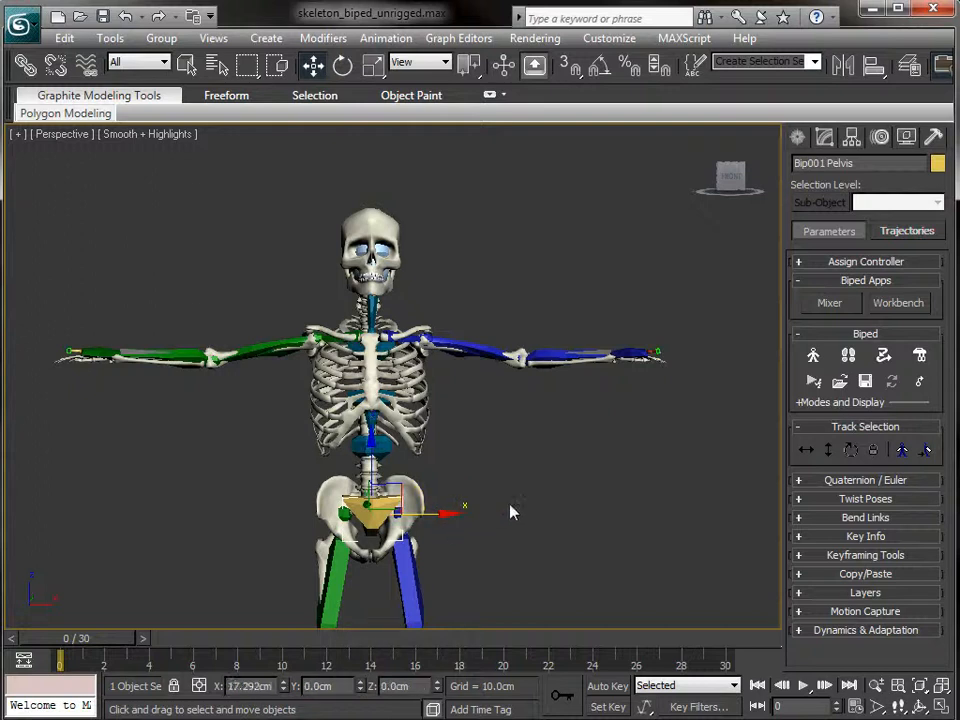
# - Raise the biped with Body Vertical to test the meshes, then undo the move
pyautogui.click(826, 450)
pyautogui.moveTo(374, 451); pyautogui.dragTo(370, 218)
pyautogui.hotkey('ctrl', 'z')
# - Select the clavicle mesh near the left shoulder and show its Editable Poly settings
pyautogui.click(463, 425)
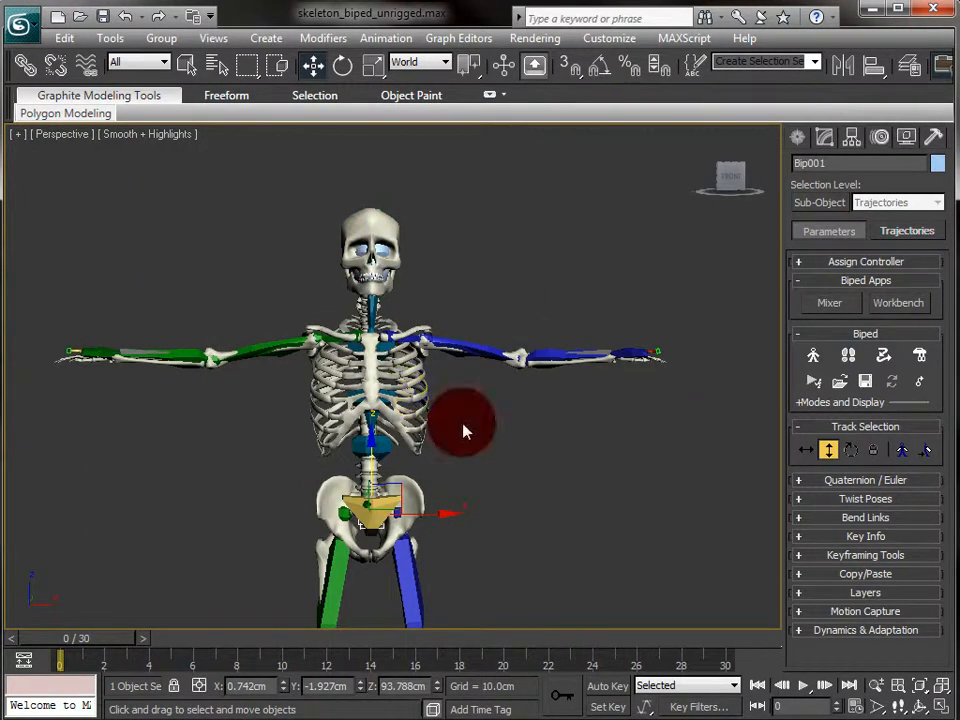
pyautogui.keyDown('alt'); pyautogui.moveTo(523, 293); pyautogui.dragTo(546, 364, button='middle'); pyautogui.keyUp('alt')
pyautogui.scroll(5, 527, 384)
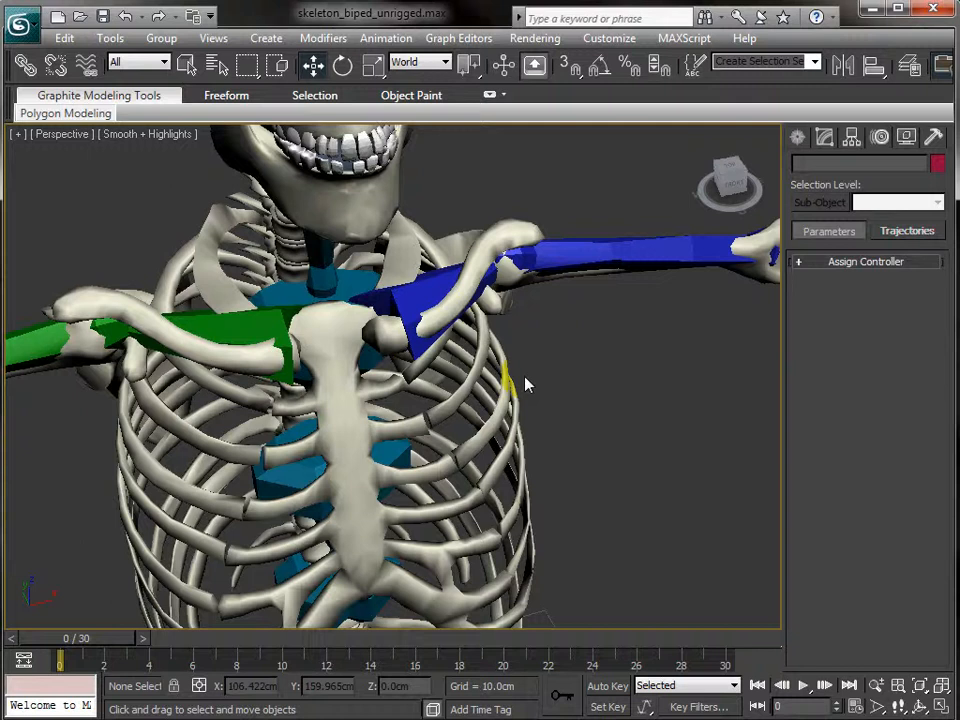
pyautogui.keyDown('alt'); pyautogui.moveTo(664, 392); pyautogui.dragTo(618, 350, button='middle'); pyautogui.keyUp('alt')
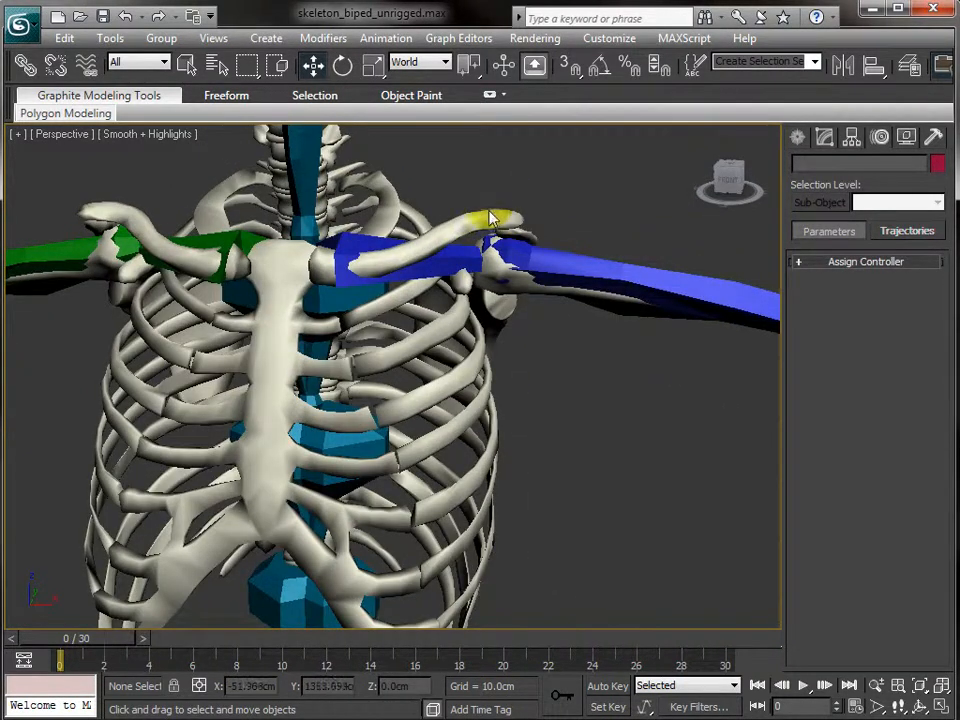
pyautogui.click(24, 62)
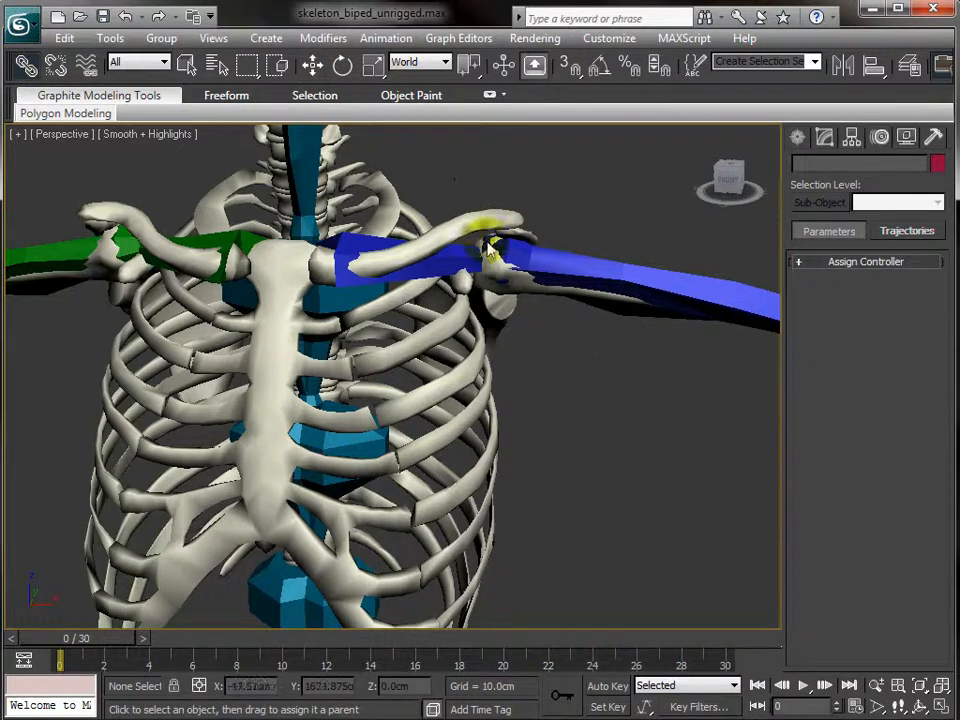
pyautogui.moveTo(457, 230)
pyautogui.mouseDown()
pyautogui.moveTo(437, 257)
pyautogui.moveTo(440, 275)
pyautogui.moveTo(306, 261)
pyautogui.moveTo(184, 150)
pyautogui.moveTo(167, 152)
pyautogui.moveTo(160, 180)
pyautogui.mouseUp()
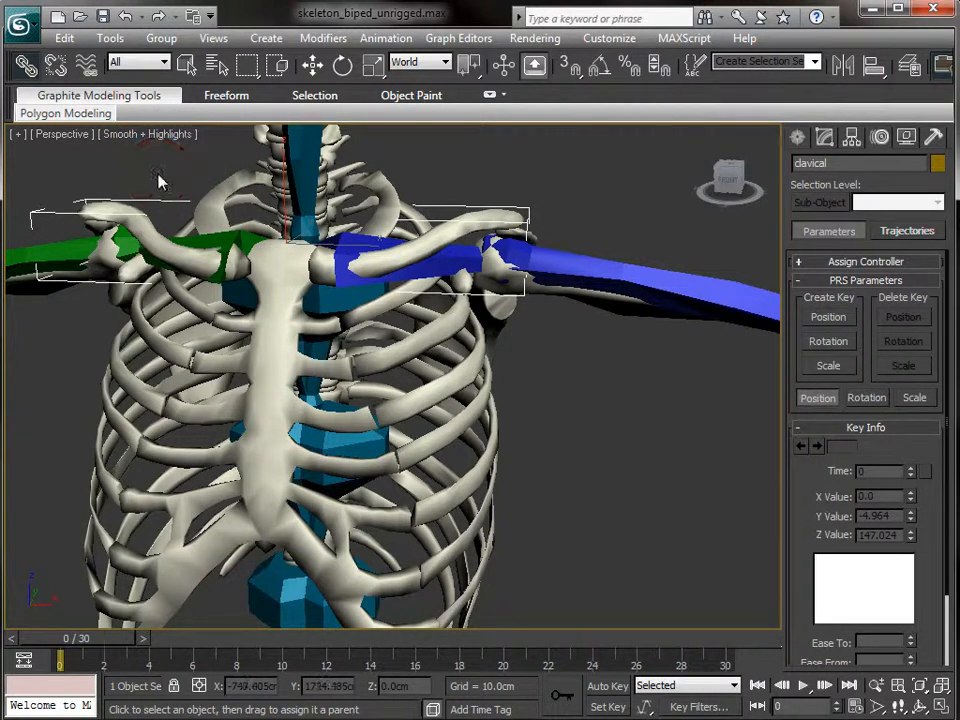
pyautogui.press('q')
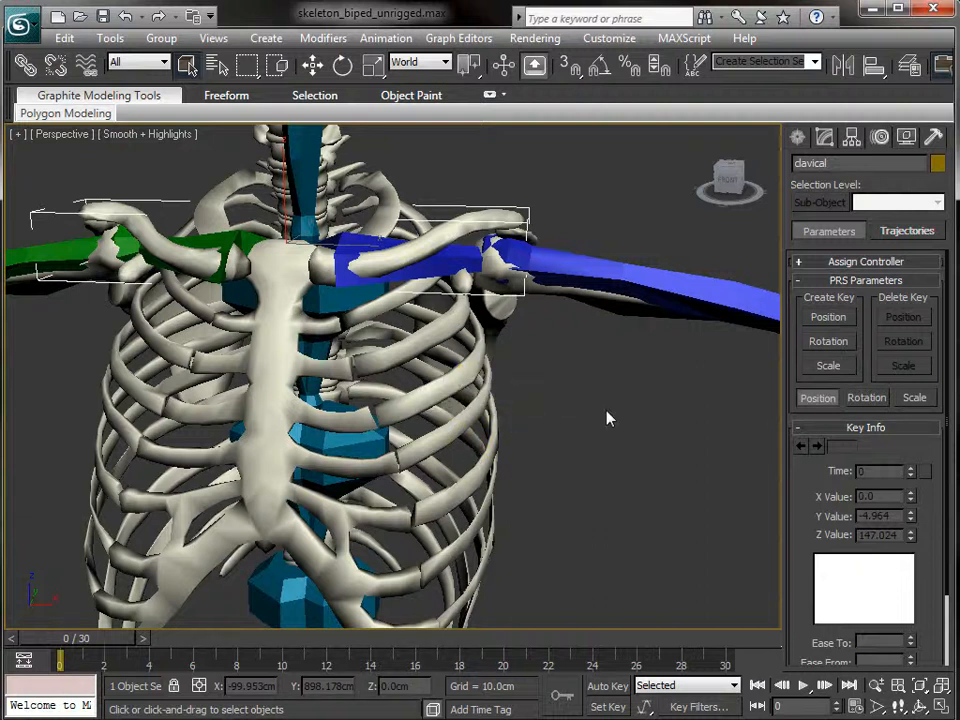
pyautogui.press('1')
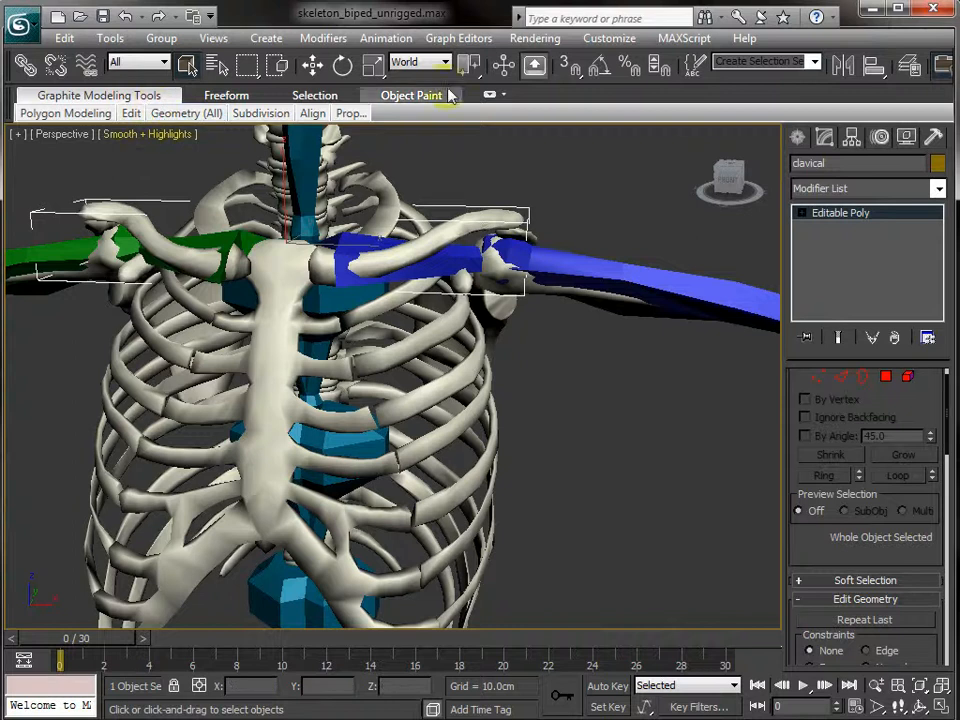
# - Detach the clavicle element from the mesh as a new object, Object005
pyautogui.click(490, 94)
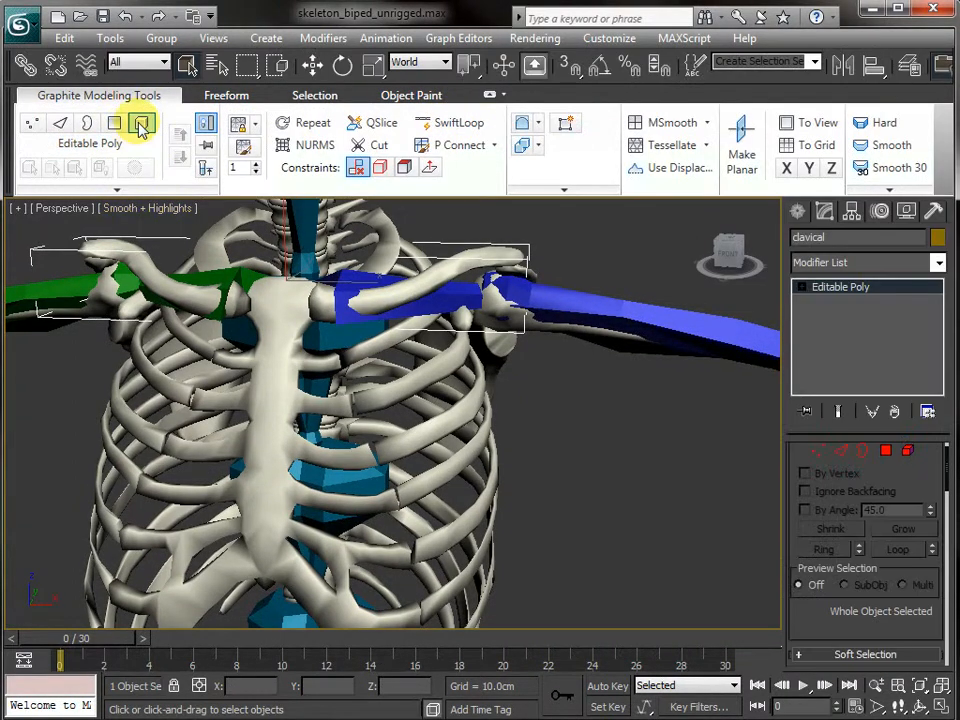
pyautogui.click(142, 124)
pyautogui.click(424, 290)
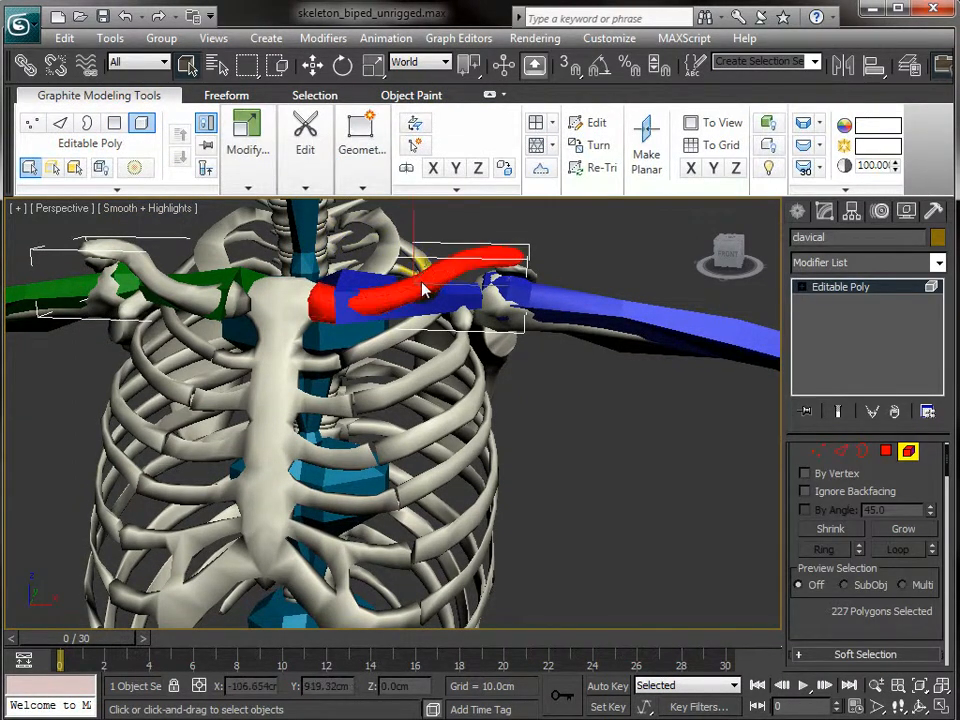
pyautogui.scroll(-10, 918, 505)
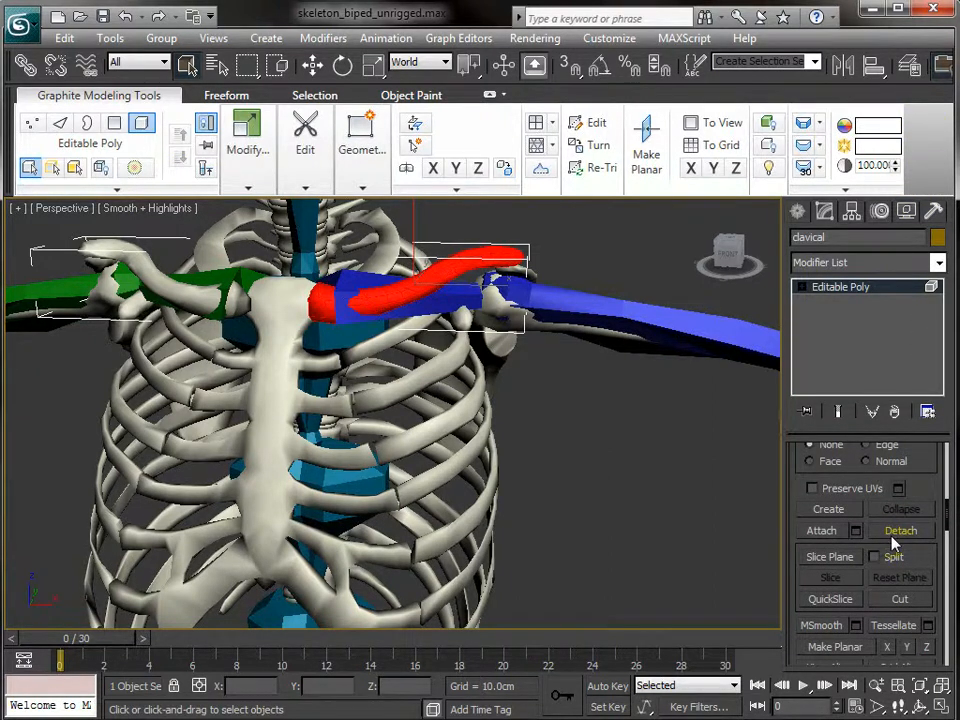
pyautogui.click(898, 532)
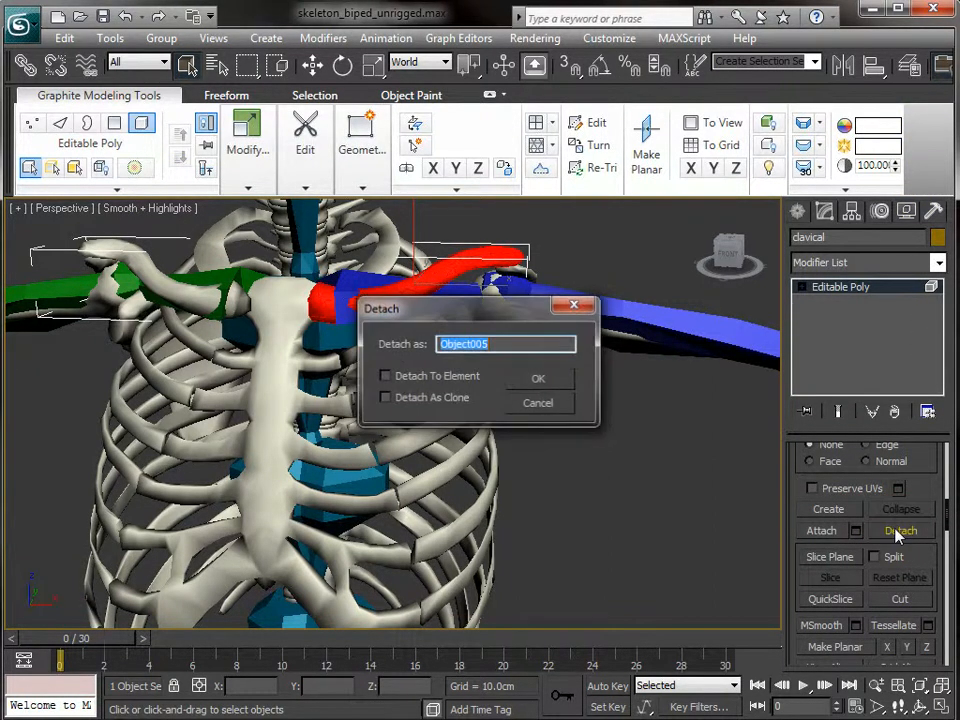
pyautogui.click(537, 381)
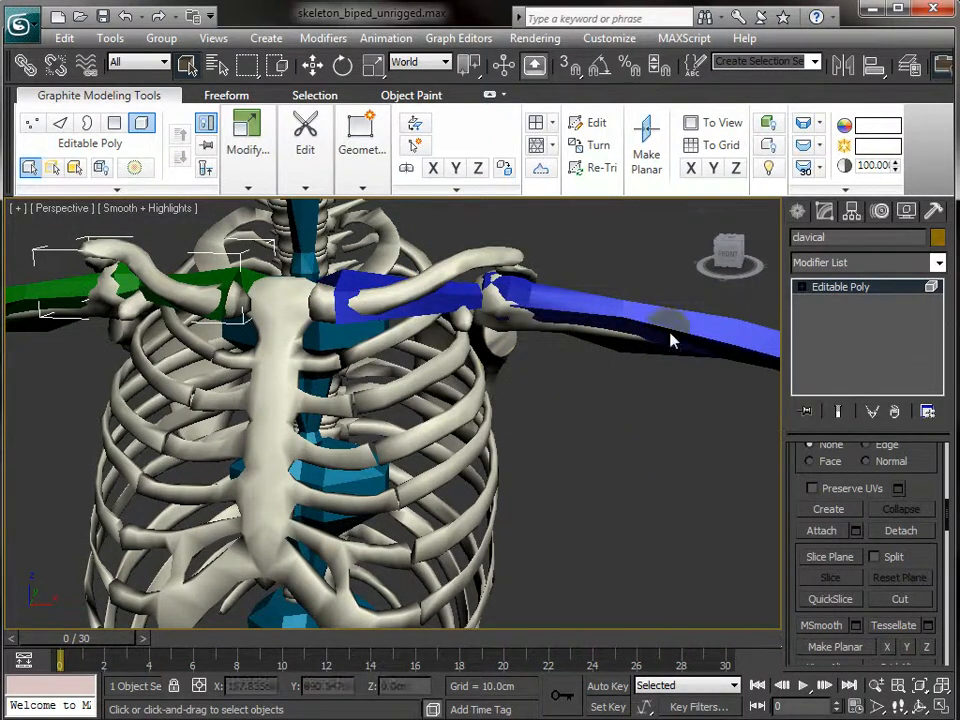
# - Leave Element level and pick the left clavicle mesh with Select and Link
pyautogui.click(138, 122)
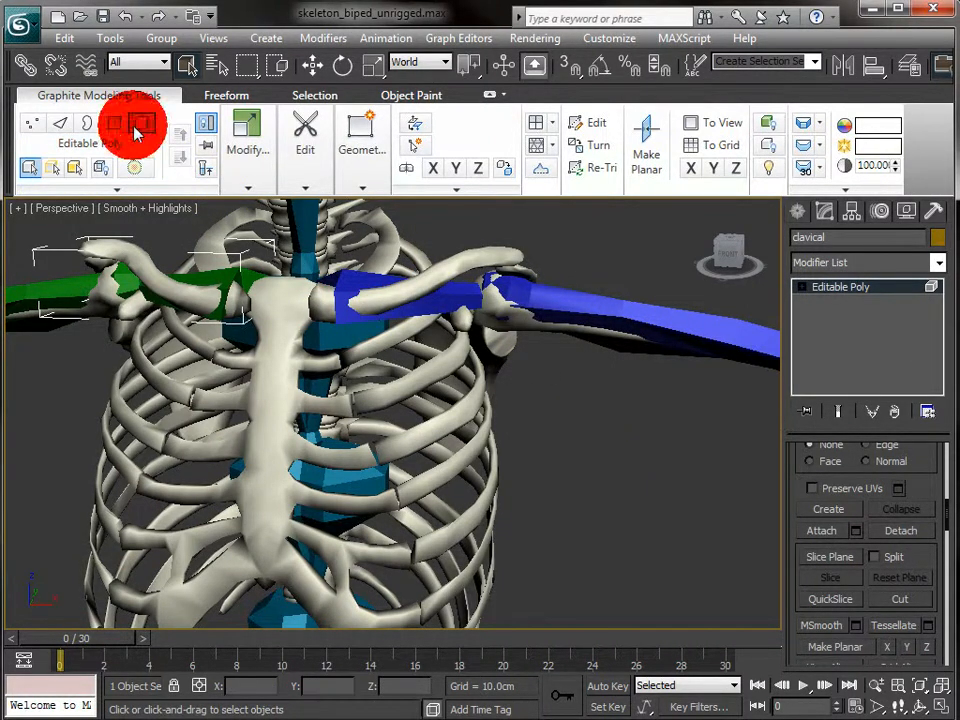
pyautogui.click(462, 262)
pyautogui.click(662, 516)
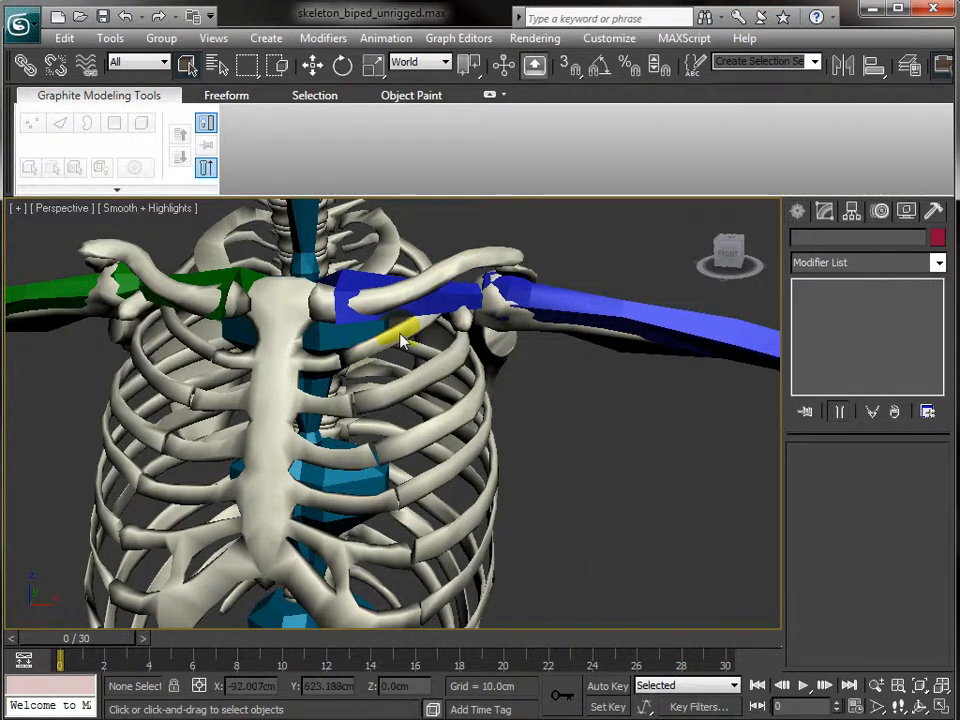
pyautogui.scroll(5, 660, 497)
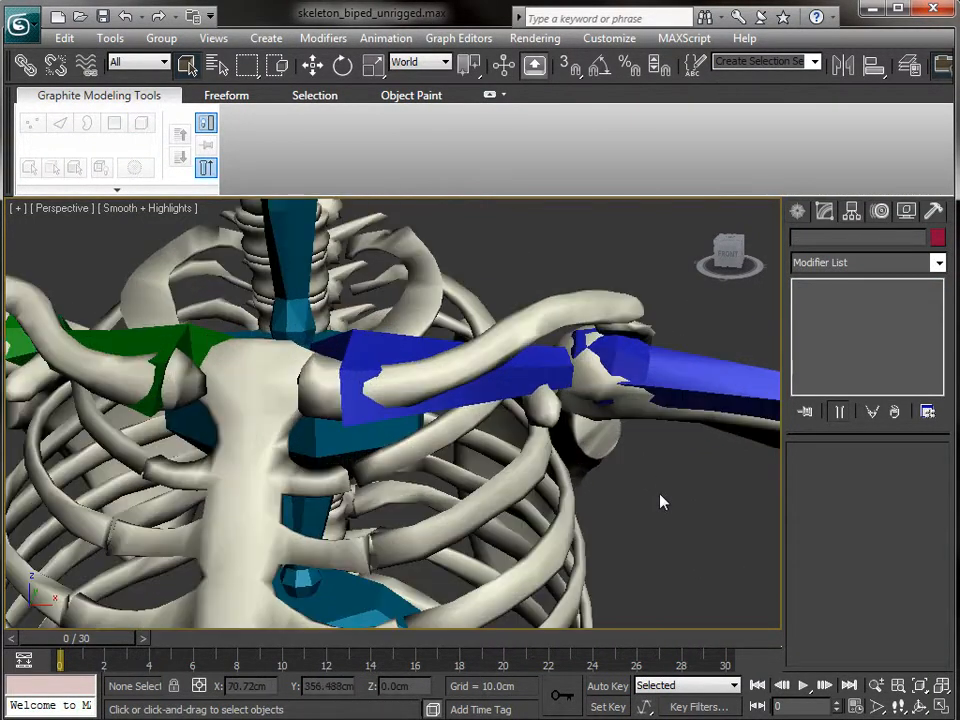
pyautogui.click(25, 64)
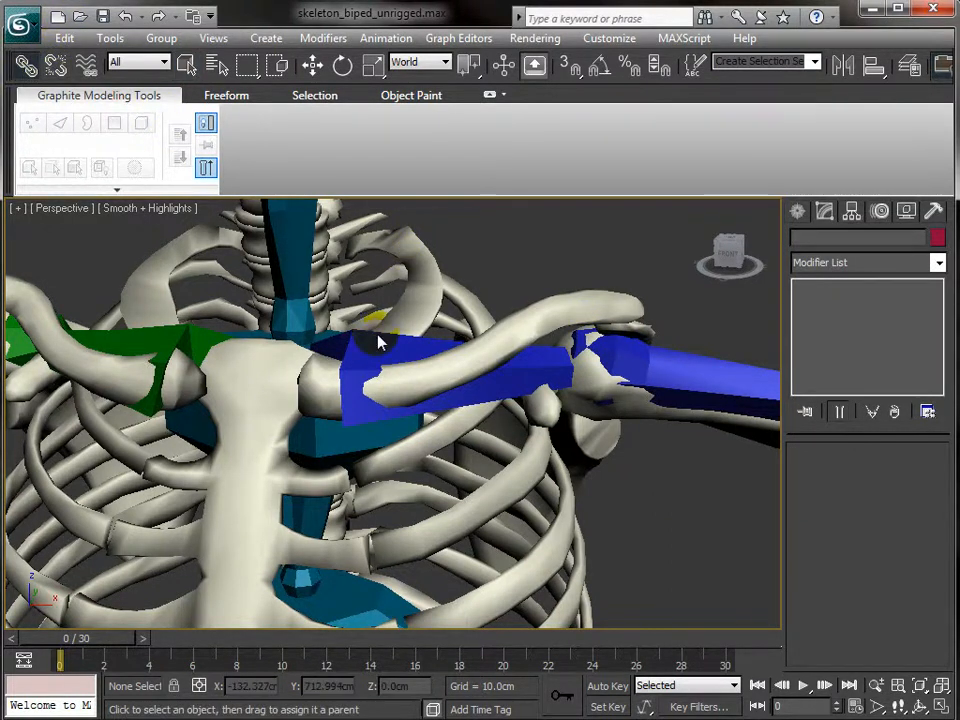
pyautogui.click(537, 362)
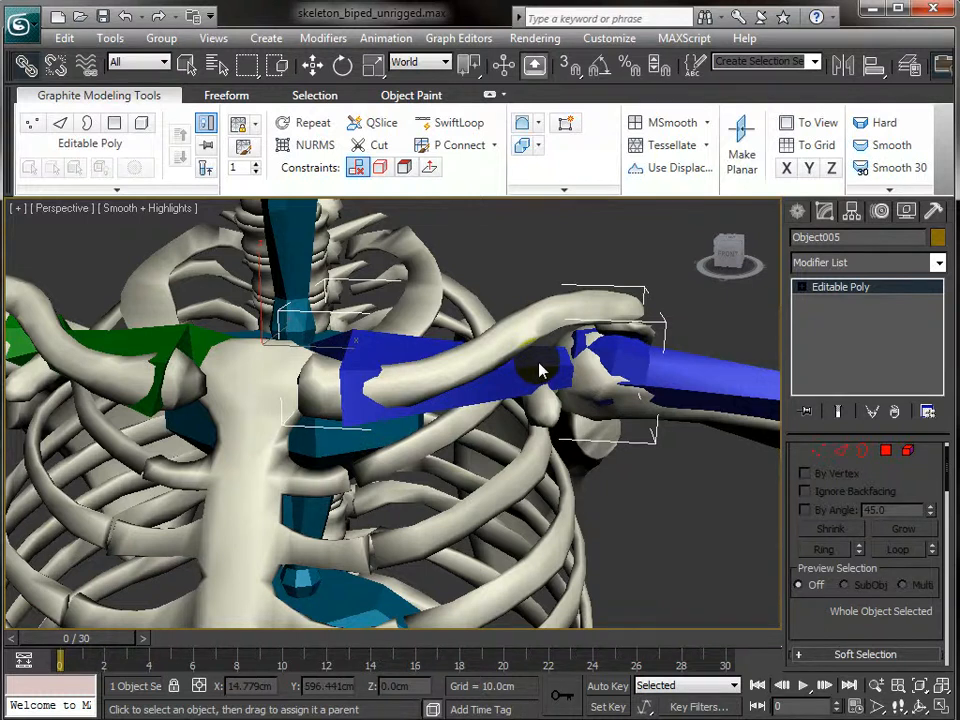
# - Rotate Bip001 L Clavicle to test the collarbone link, then undo
pyautogui.press('q')
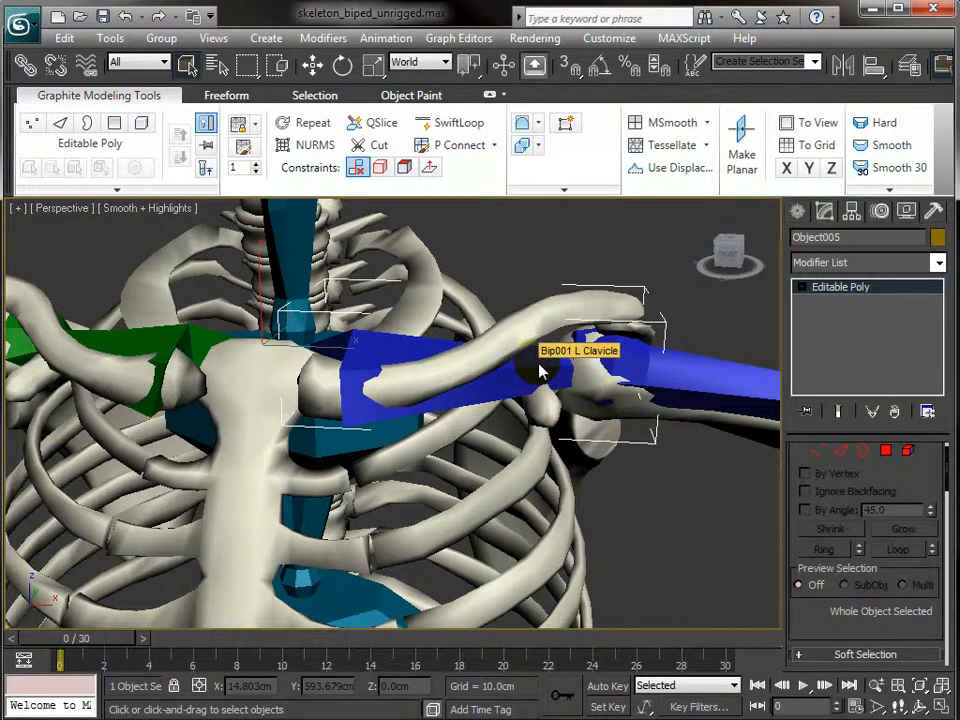
pyautogui.click(540, 372)
pyautogui.press('e')
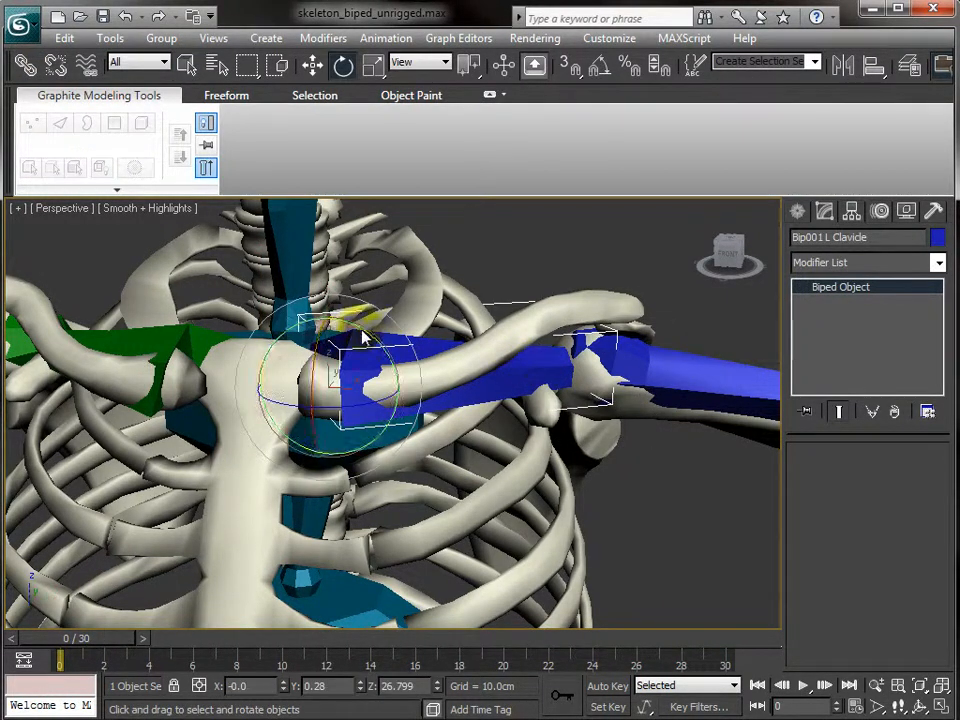
pyautogui.moveTo(335, 335); pyautogui.dragTo(340, 298)
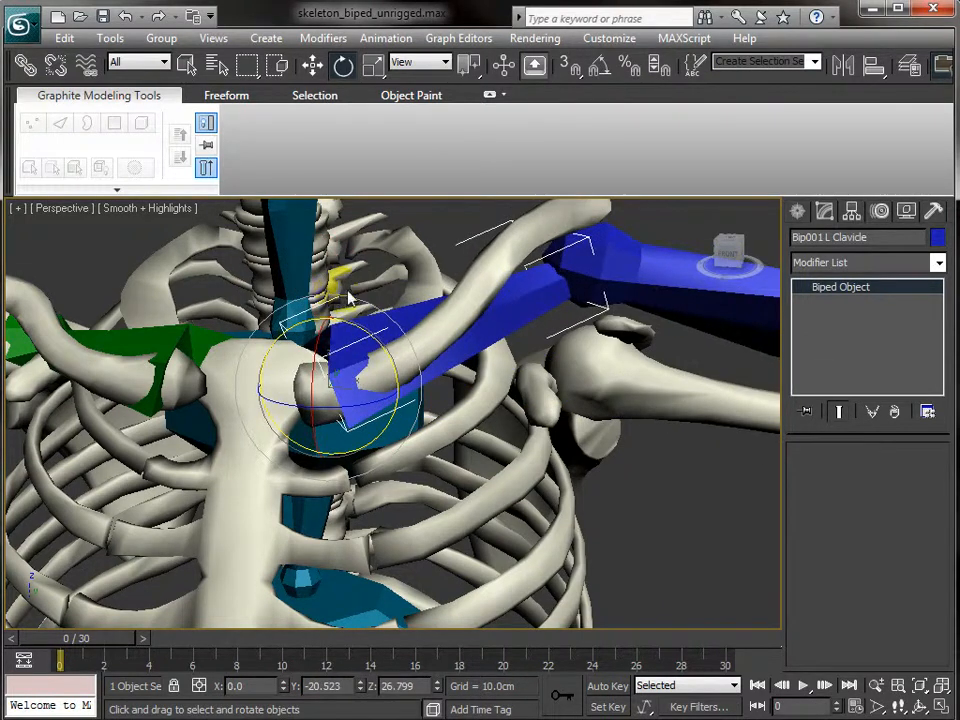
pyautogui.hotkey('ctrl', 'z')
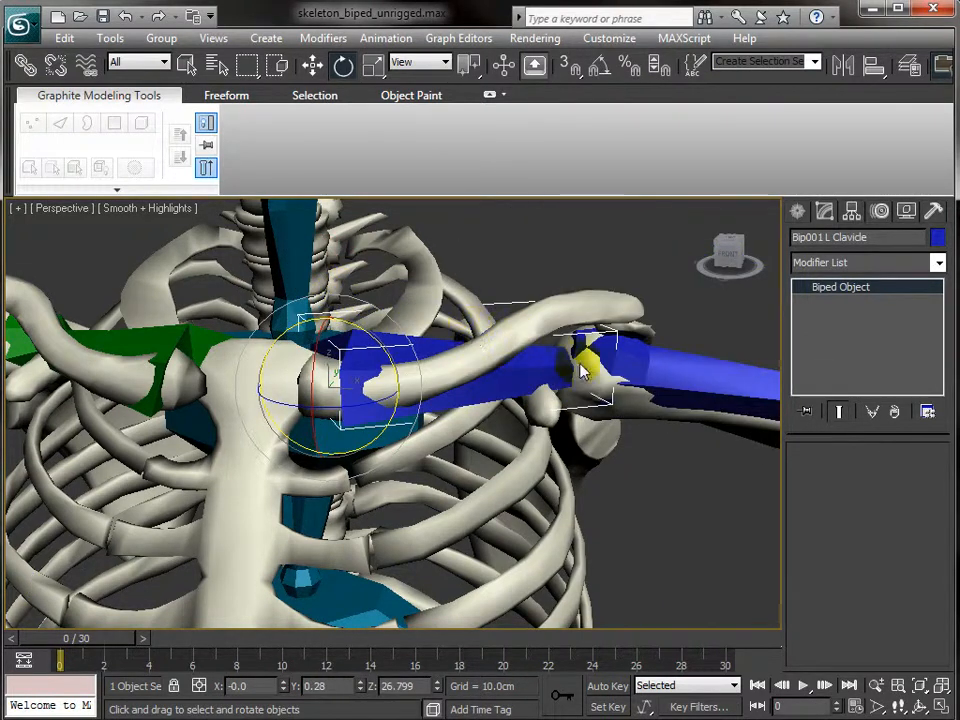
# - Link the humerus mesh to the upper arm, retest the clavicle rotation, then select the scapula
pyautogui.click(24, 64)
pyautogui.moveTo(640, 418); pyautogui.dragTo(700, 368)
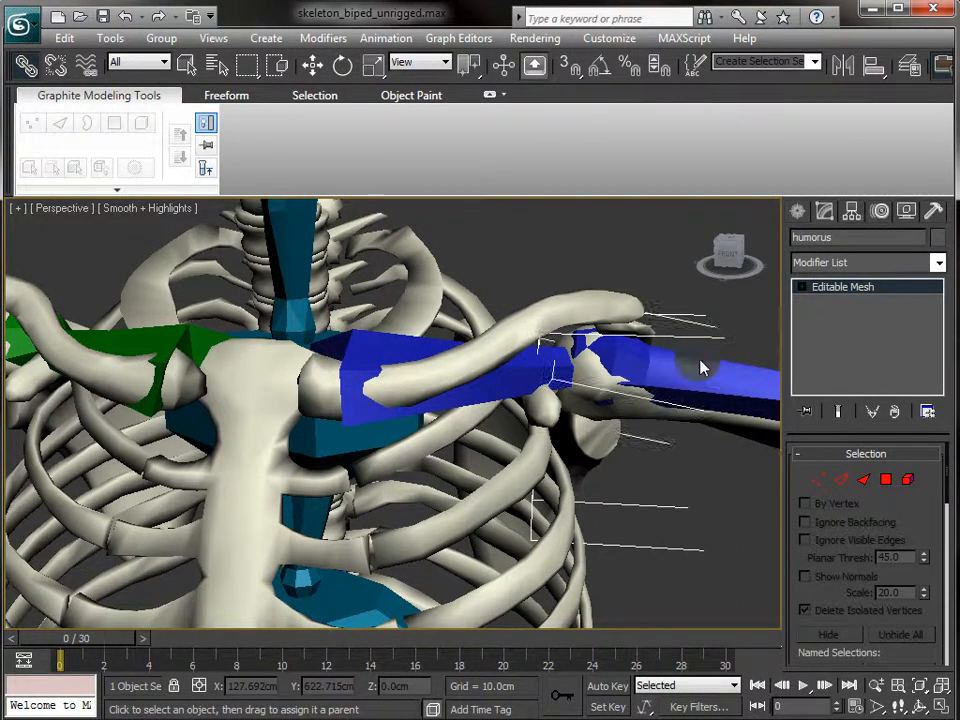
pyautogui.press('q')
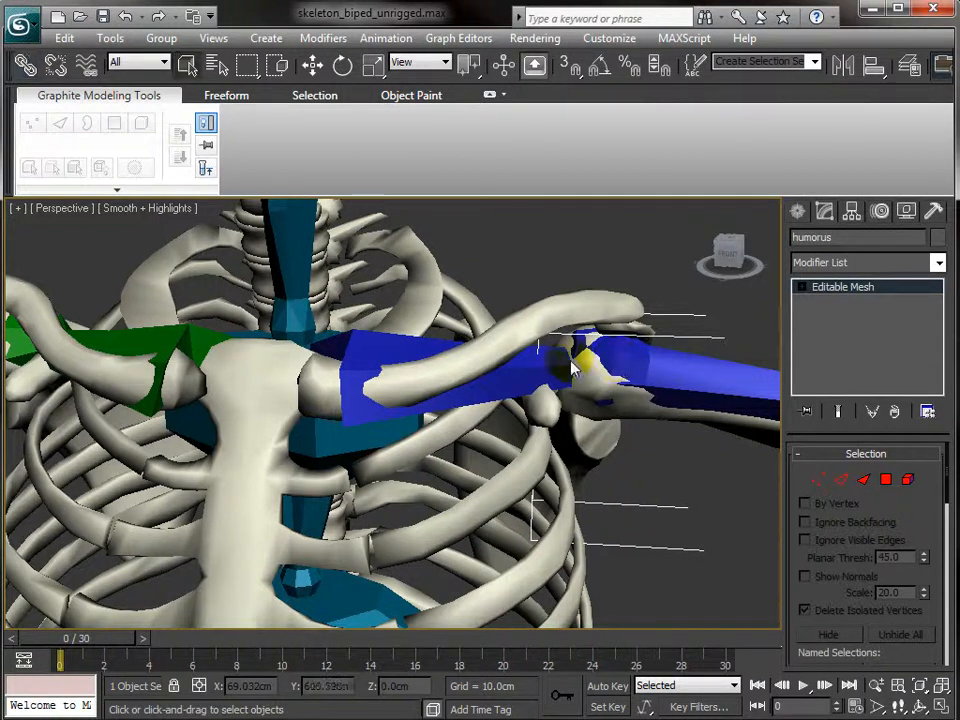
pyautogui.click(490, 370)
pyautogui.press('e')
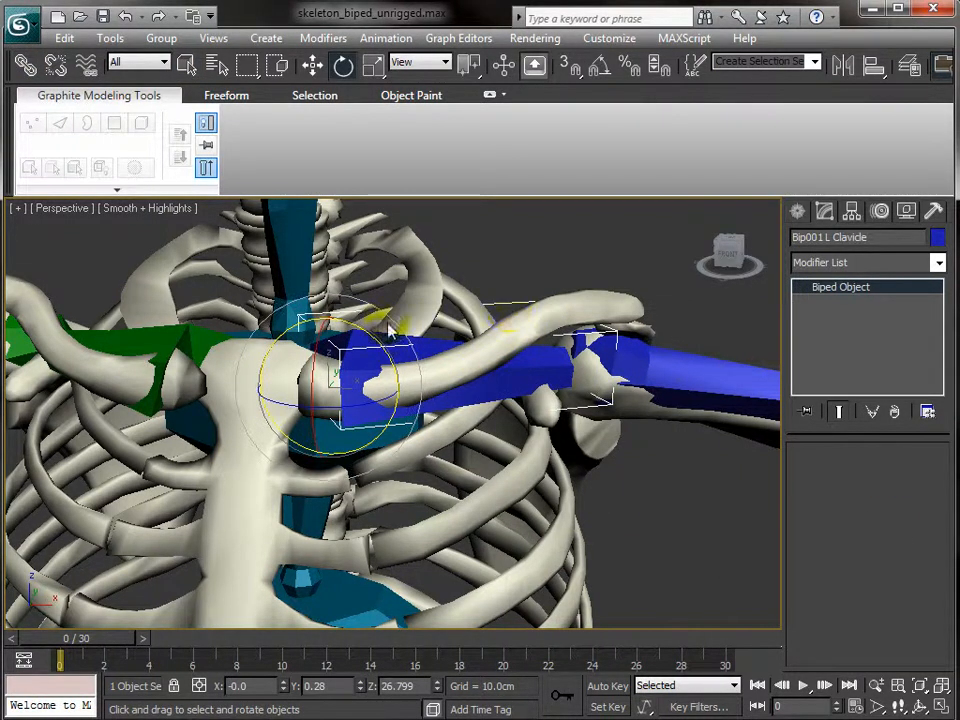
pyautogui.moveTo(375, 349); pyautogui.dragTo(310, 378)
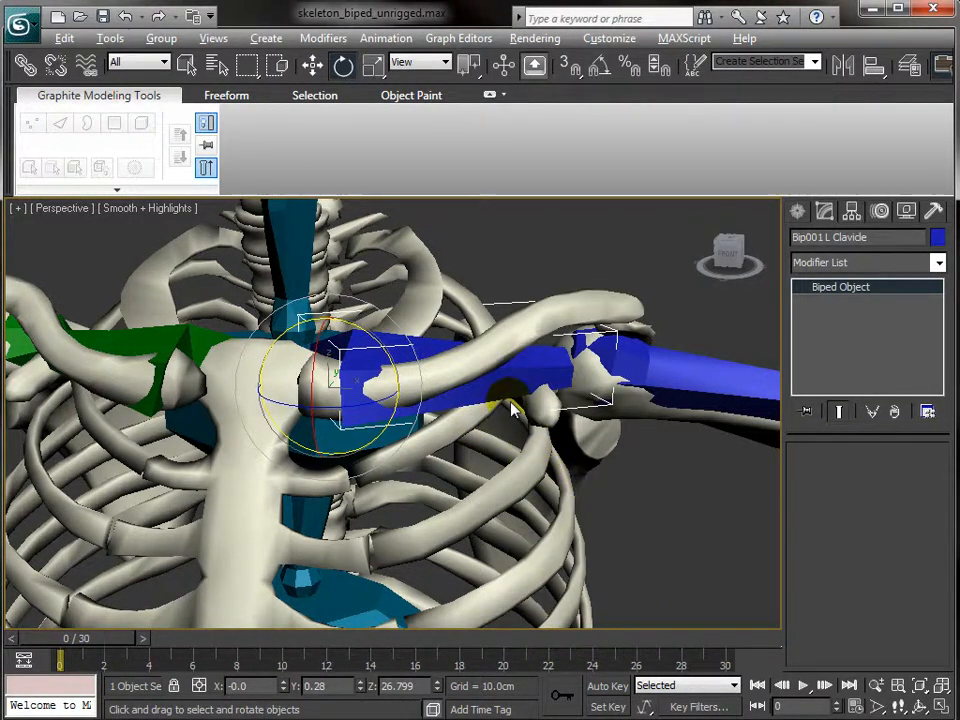
pyautogui.keyDown('alt'); pyautogui.moveTo(533, 283); pyautogui.dragTo(330, 337, button='middle'); pyautogui.keyUp('alt')
pyautogui.click(336, 512)
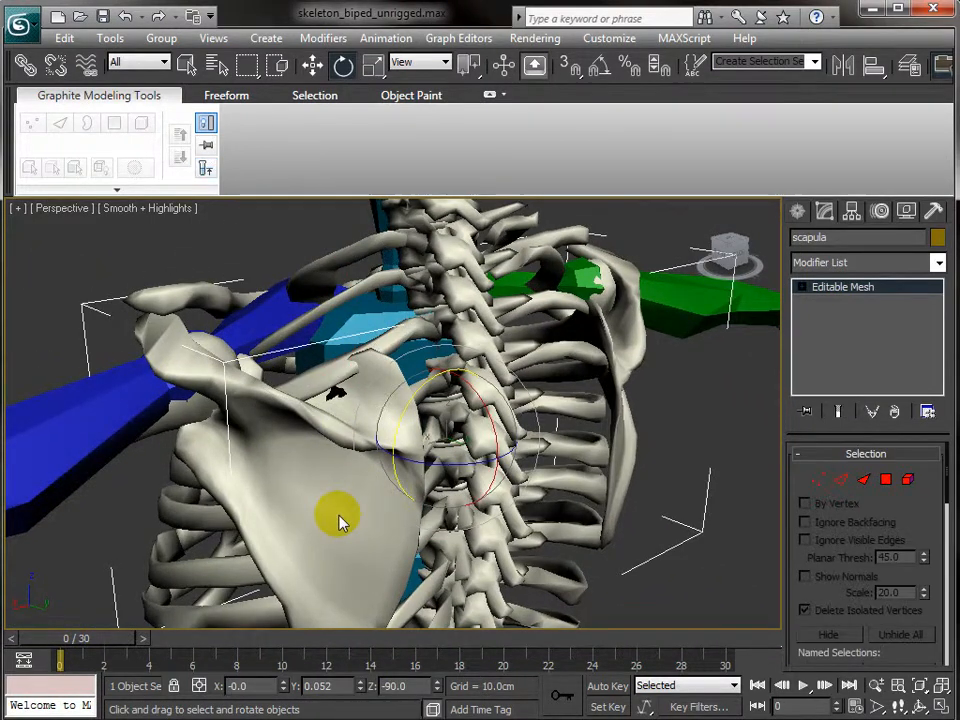
# - From behind the skeleton, convert the scapula mesh to Editable Poly
pyautogui.keyDown('alt'); pyautogui.moveTo(500, 450); pyautogui.dragTo(352, 432, button='middle'); pyautogui.keyUp('alt')
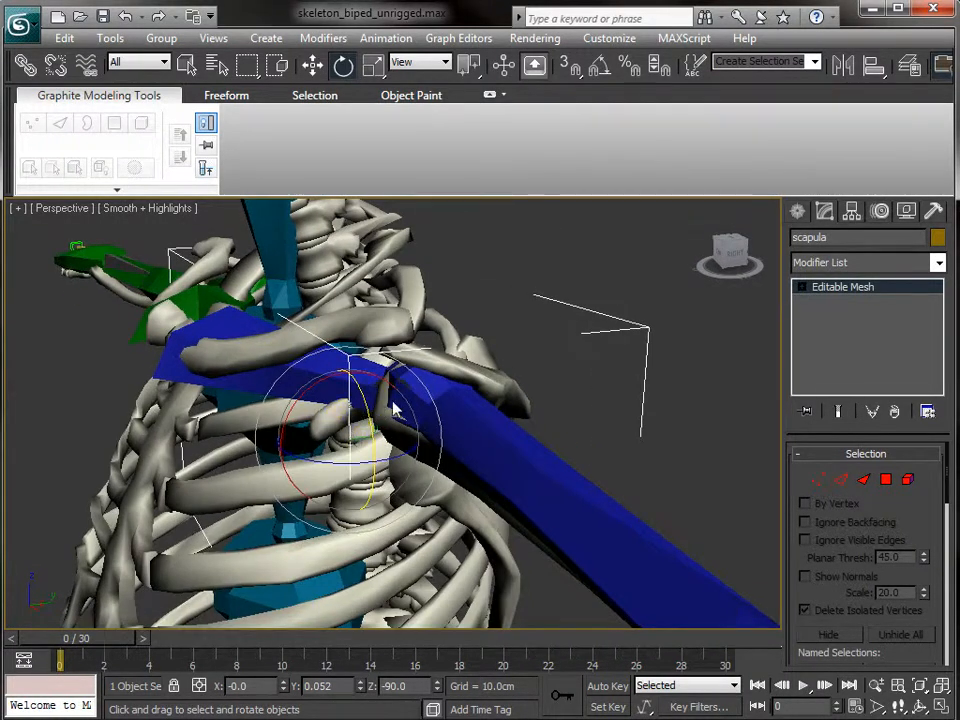
pyautogui.keyDown('alt'); pyautogui.moveTo(489, 408); pyautogui.dragTo(310, 430, button='middle'); pyautogui.keyUp('alt')
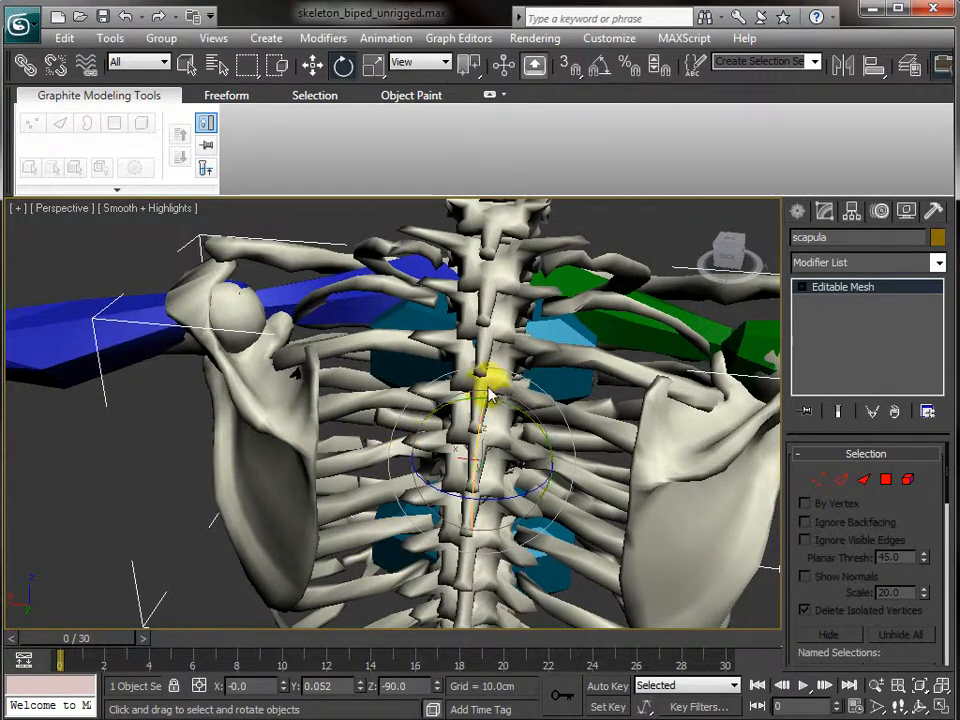
pyautogui.keyDown('alt'); pyautogui.moveTo(358, 390); pyautogui.dragTo(375, 362, button='middle'); pyautogui.keyUp('alt')
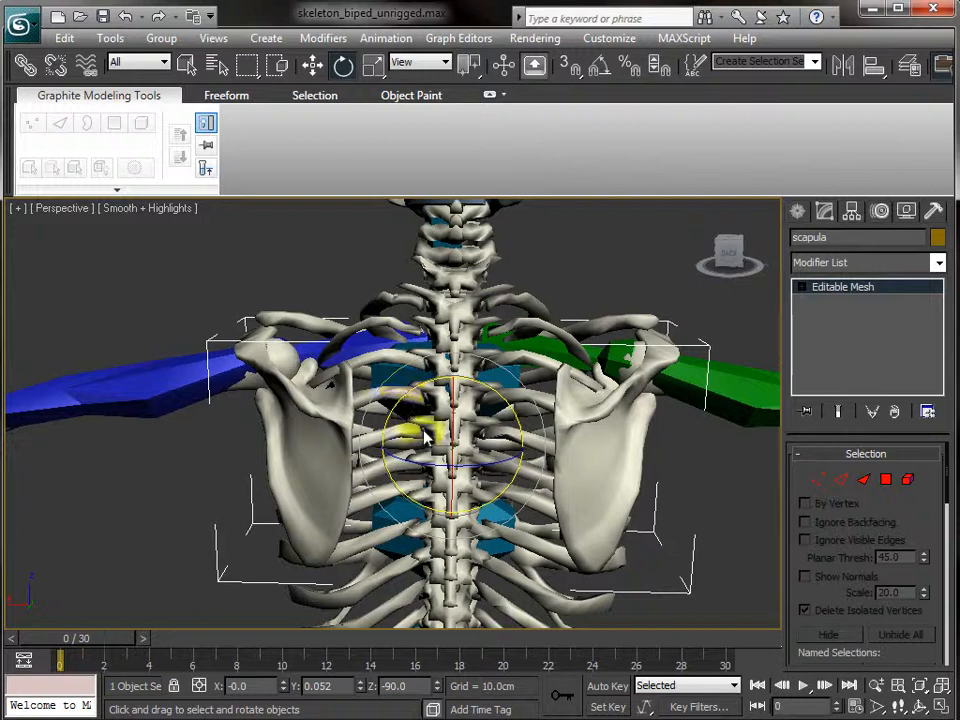
pyautogui.rightClick(603, 462)
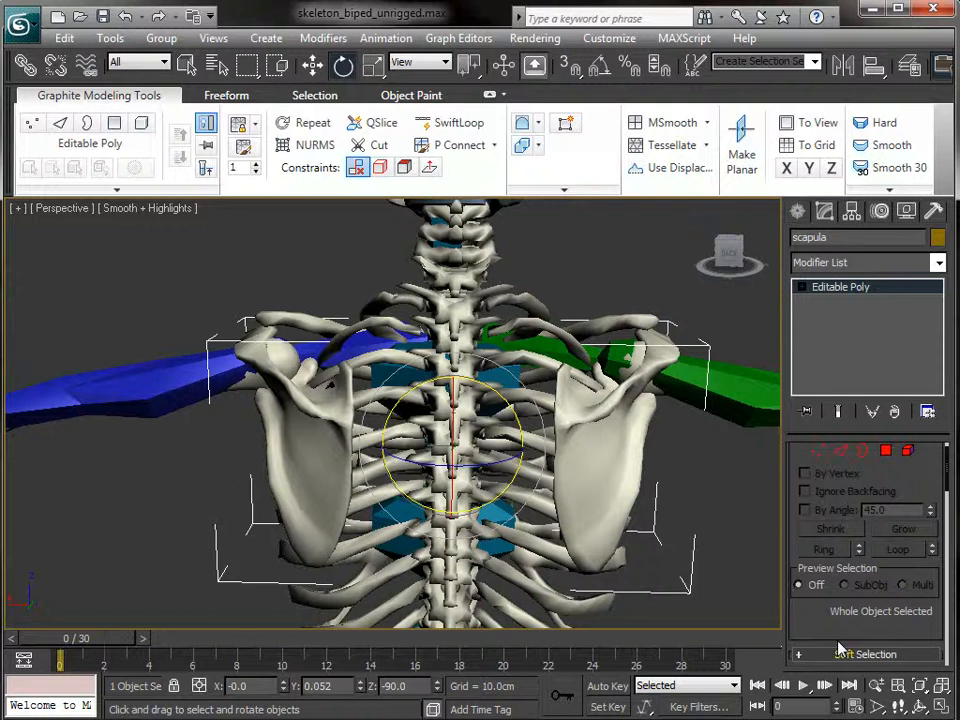
# - Detach the left scapula's polygons as Object006 and select the new object
pyautogui.click(140, 122)
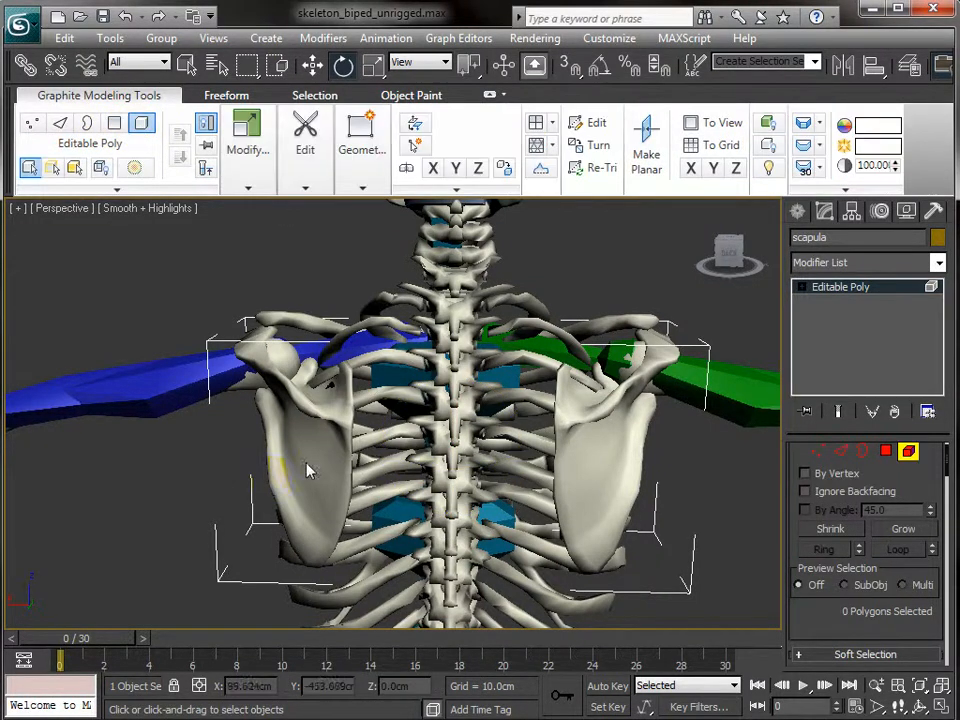
pyautogui.click(308, 471)
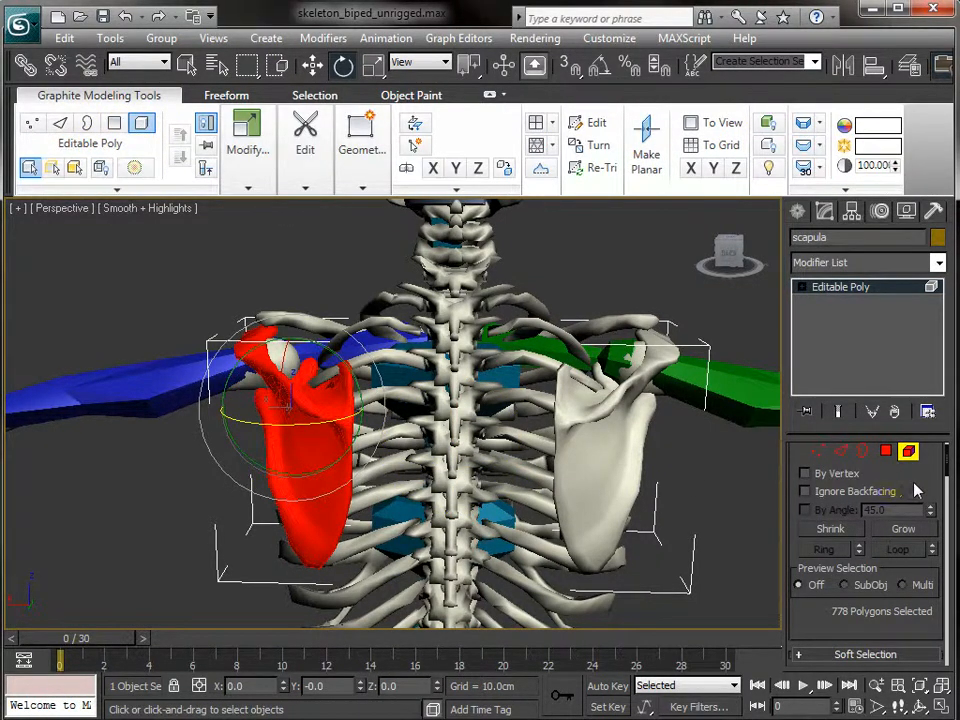
pyautogui.scroll(-5, 905, 500)
pyautogui.scroll(-1, 912, 522)
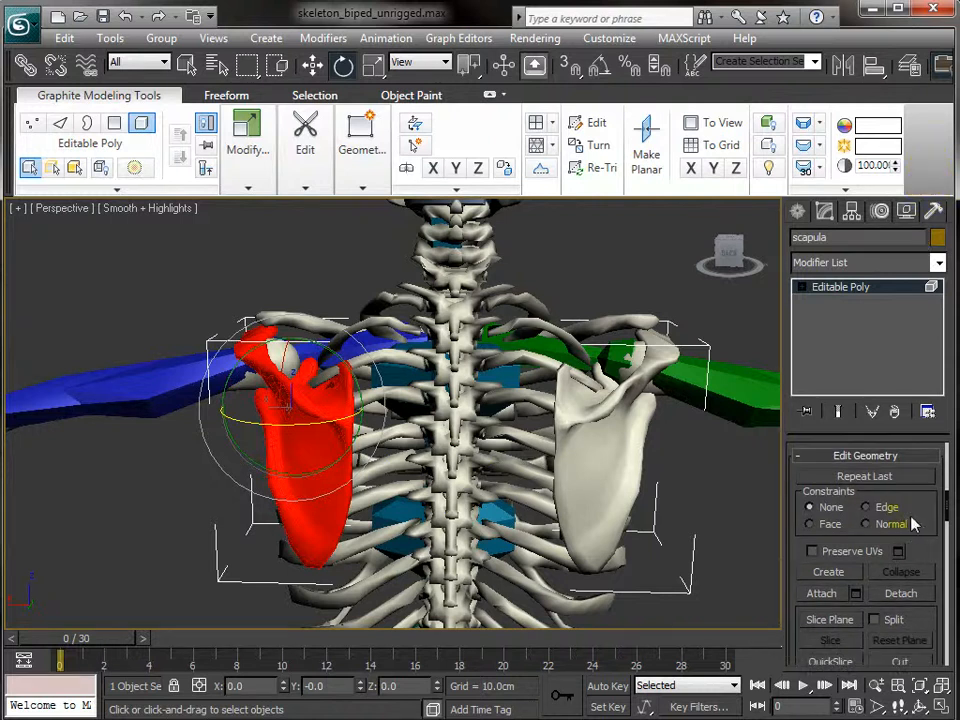
pyautogui.click(886, 596)
pyautogui.click(539, 379)
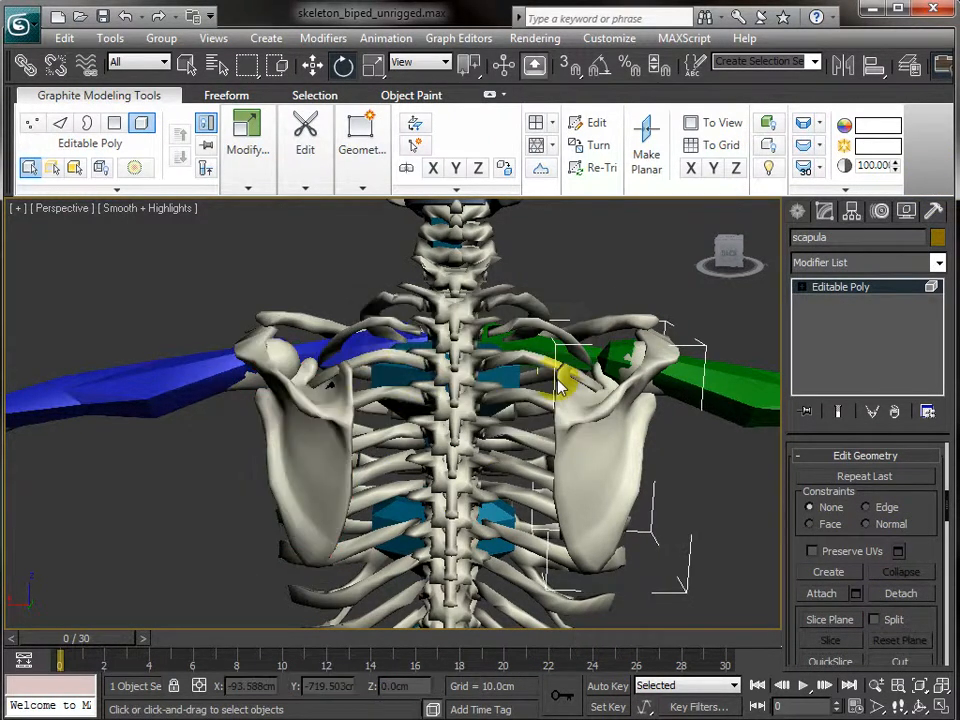
pyautogui.click(143, 122)
pyautogui.keyDown('alt'); pyautogui.moveTo(161, 506); pyautogui.dragTo(139, 561, button='middle'); pyautogui.keyUp('alt')
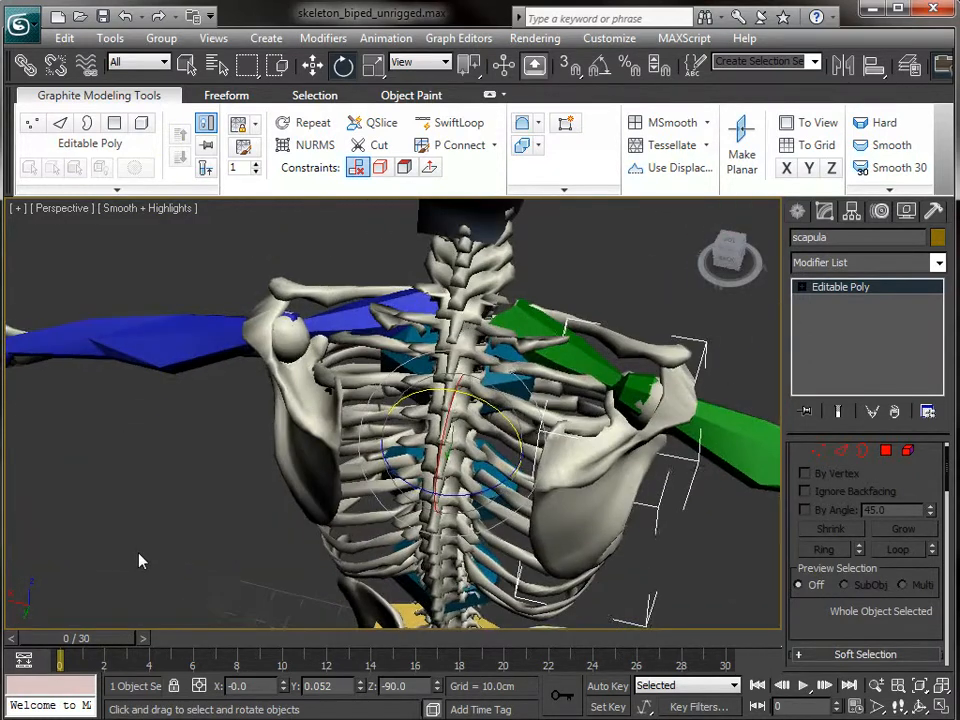
pyautogui.click(317, 446)
# - In Top view, use Affect Pivot Only to move Object006's pivot to the shoulder joint
pyautogui.press('t')
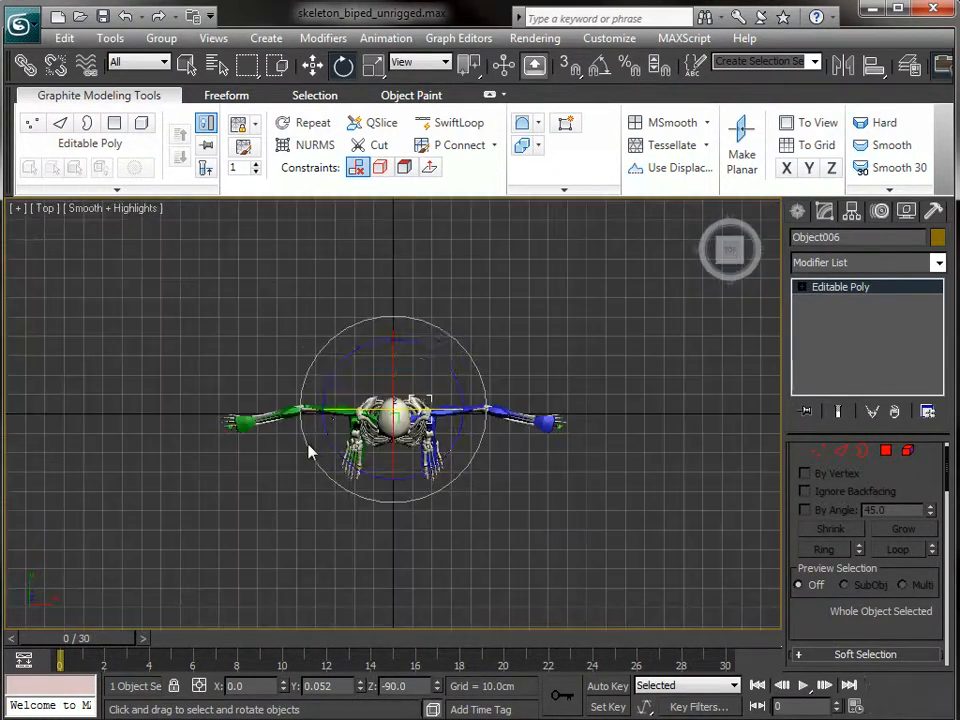
pyautogui.scroll(10, 489, 501)
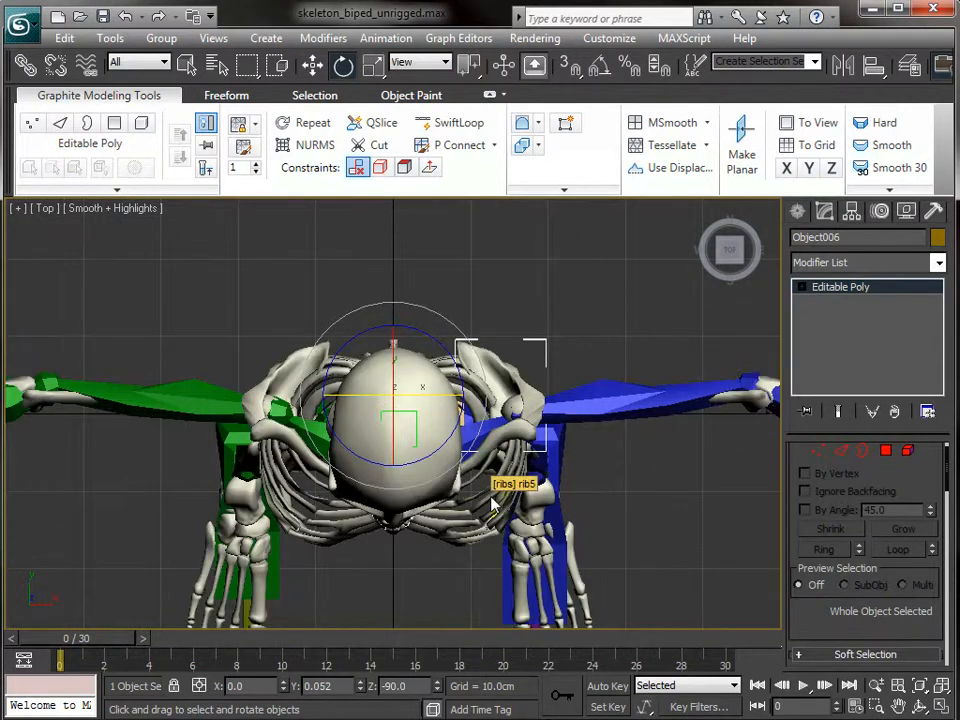
pyautogui.moveTo(641, 370); pyautogui.dragTo(326, 375, button='middle')
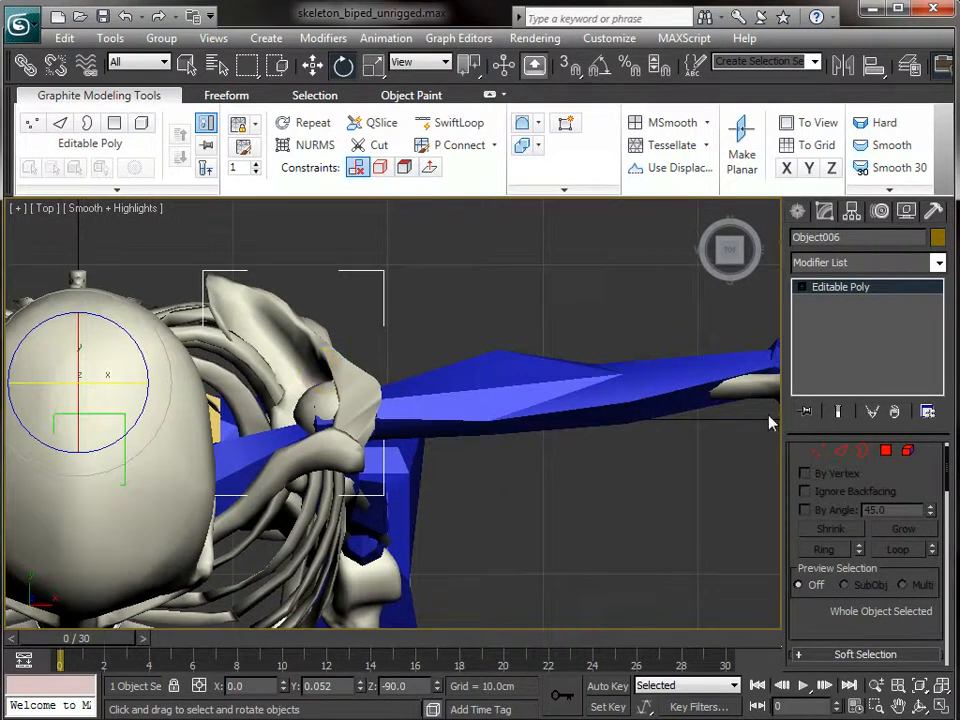
pyautogui.click(853, 212)
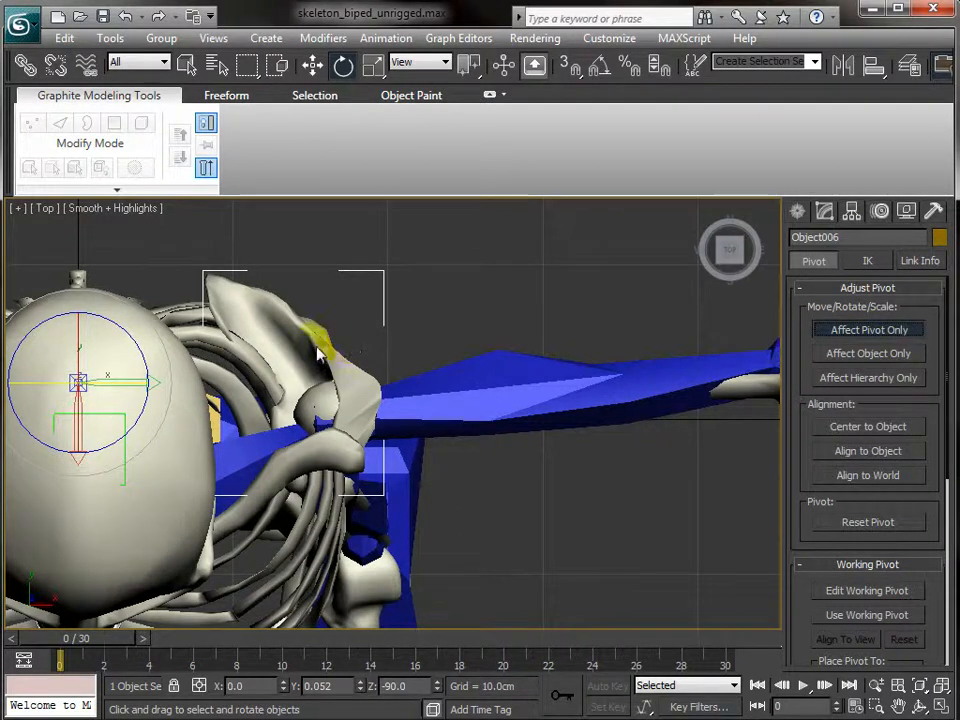
pyautogui.press('w')
pyautogui.moveTo(107, 368); pyautogui.dragTo(386, 390)
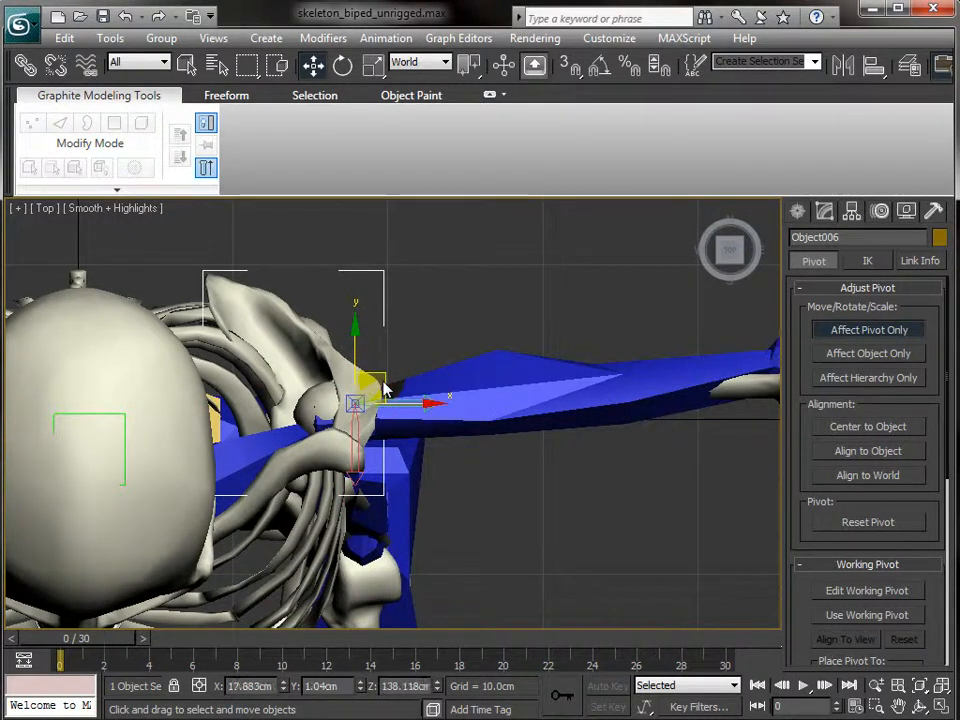
# - In Front view, raise the pivot to the clavicle top and turn off Affect Pivot Only
pyautogui.press('f')
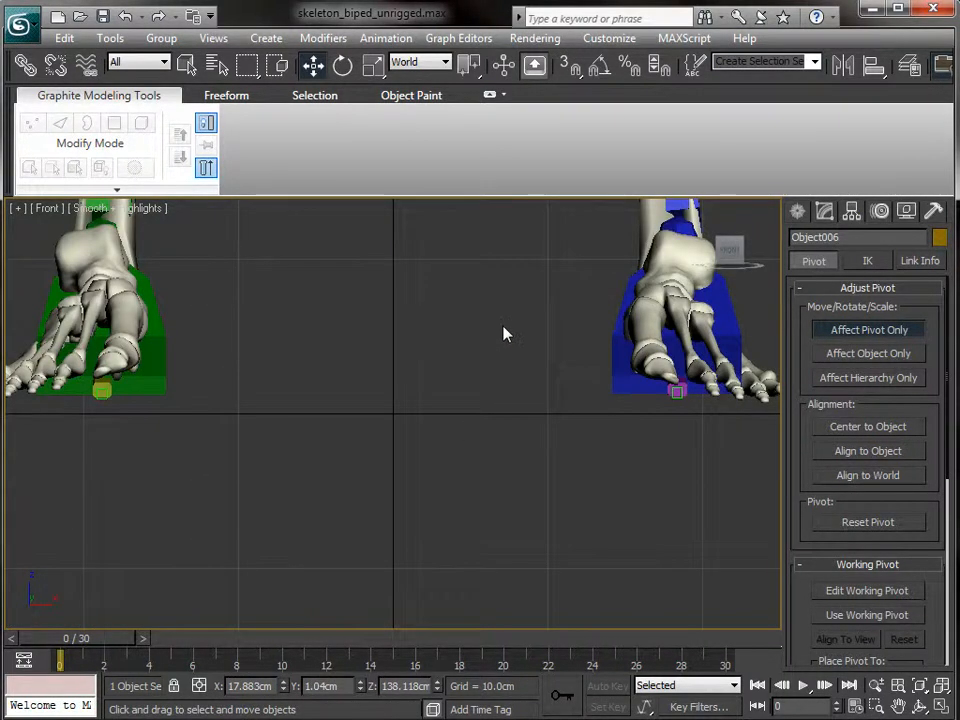
pyautogui.press('z')
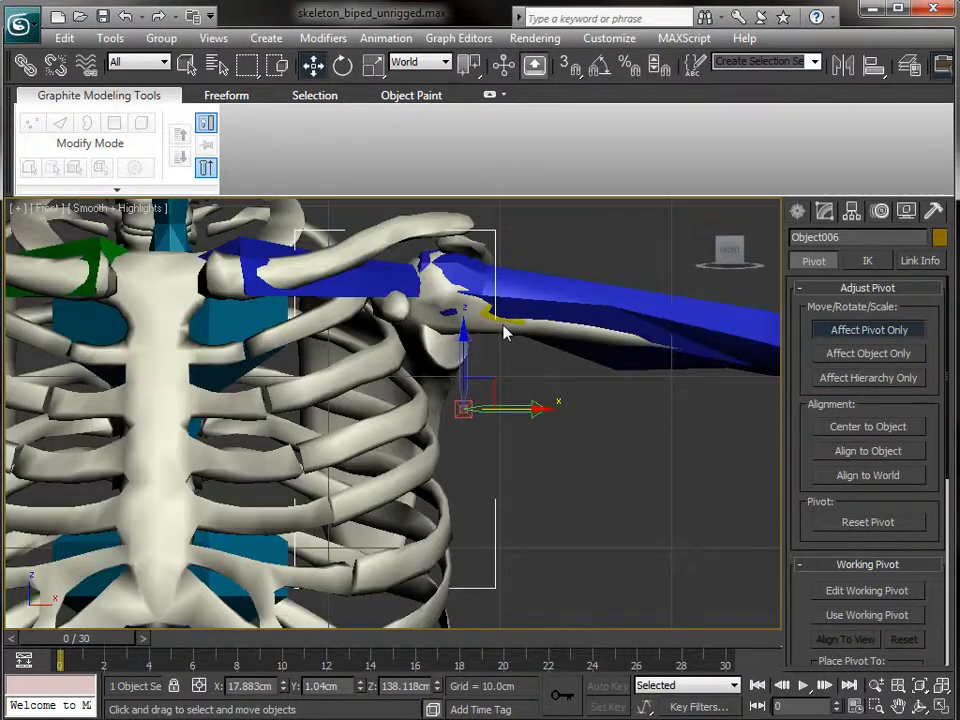
pyautogui.scroll(2, 505, 333)
pyautogui.moveTo(514, 332); pyautogui.dragTo(467, 486, button='middle')
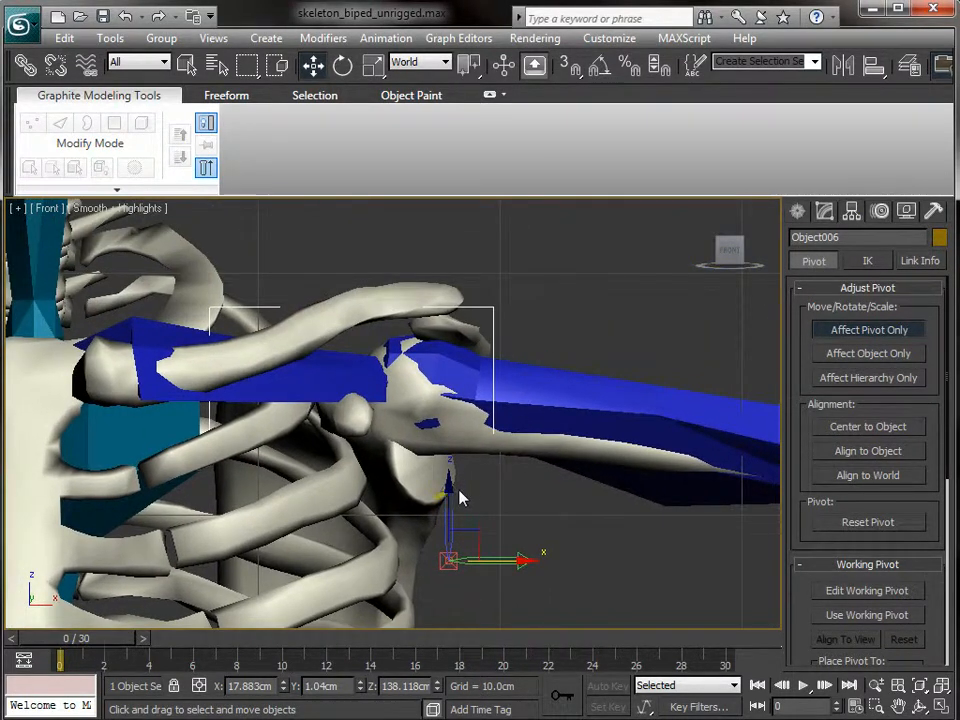
pyautogui.moveTo(450, 497); pyautogui.dragTo(454, 281)
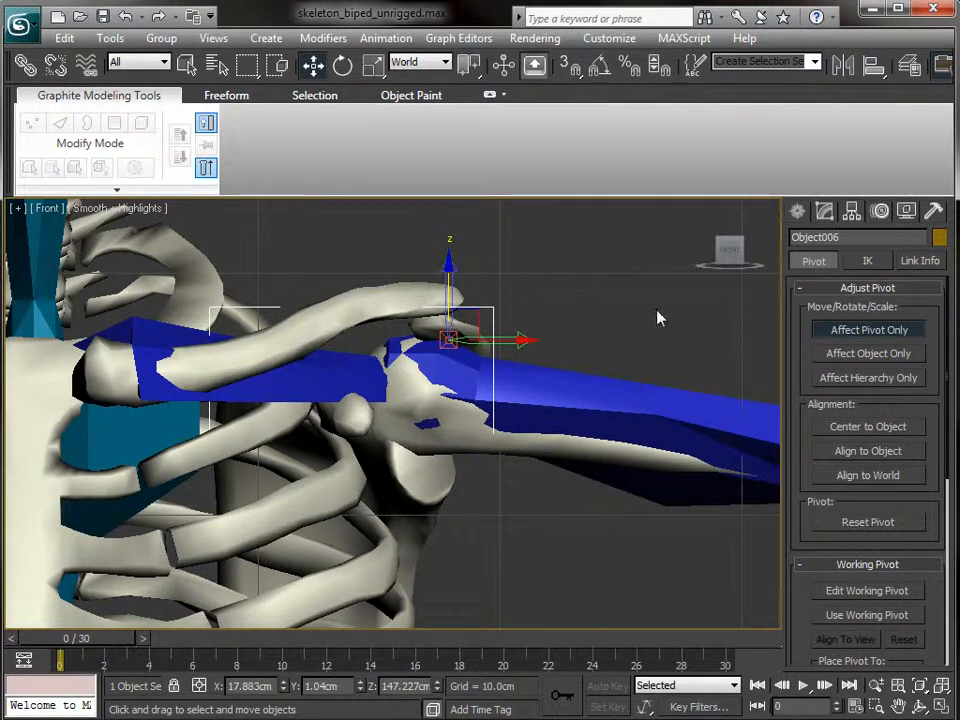
pyautogui.click(880, 343)
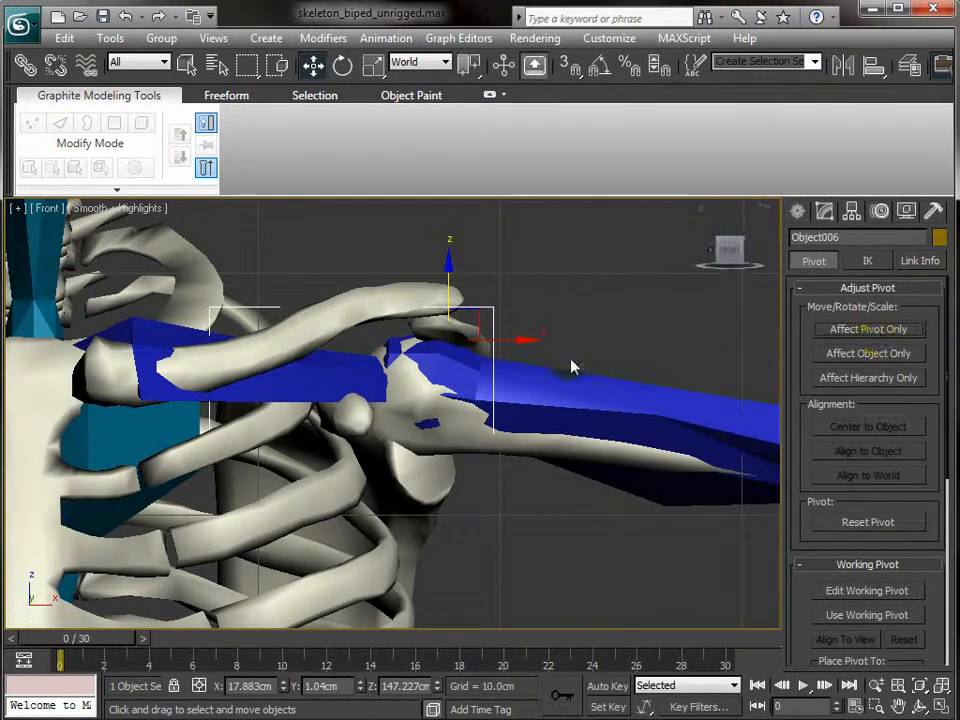
pyautogui.press('e')
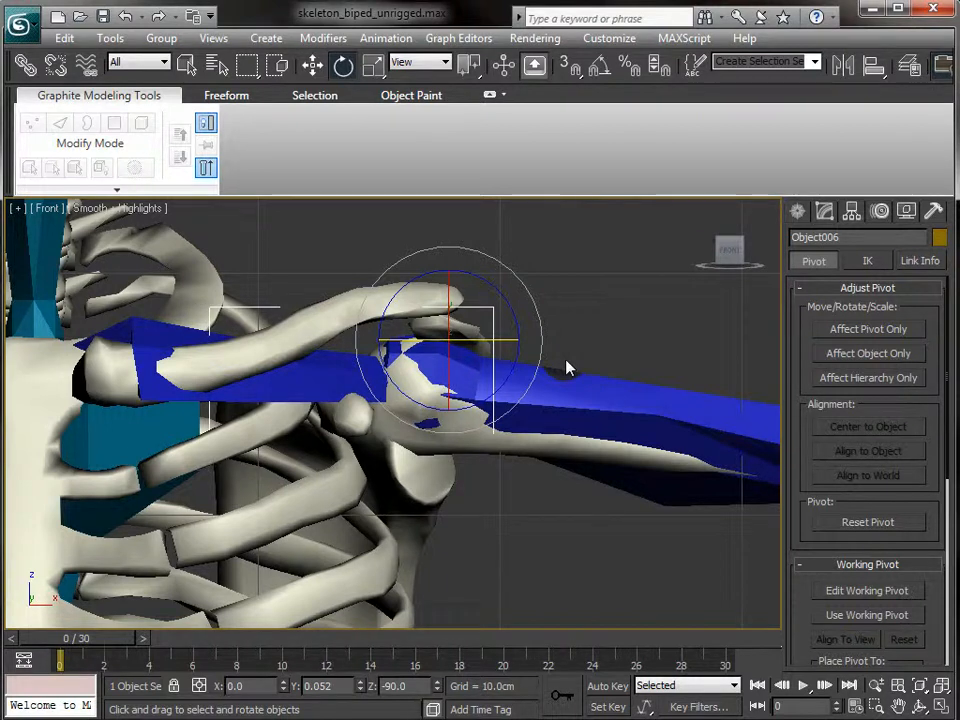
pyautogui.press('p')
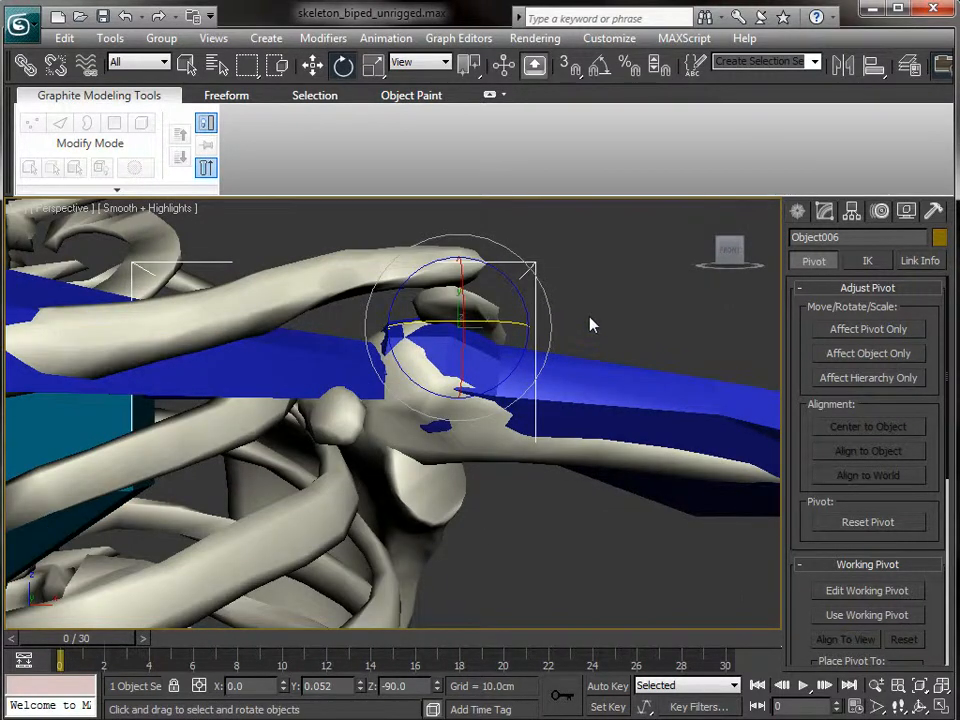
pyautogui.keyDown('alt'); pyautogui.moveTo(600, 321); pyautogui.dragTo(280, 420, button='middle'); pyautogui.keyUp('alt')
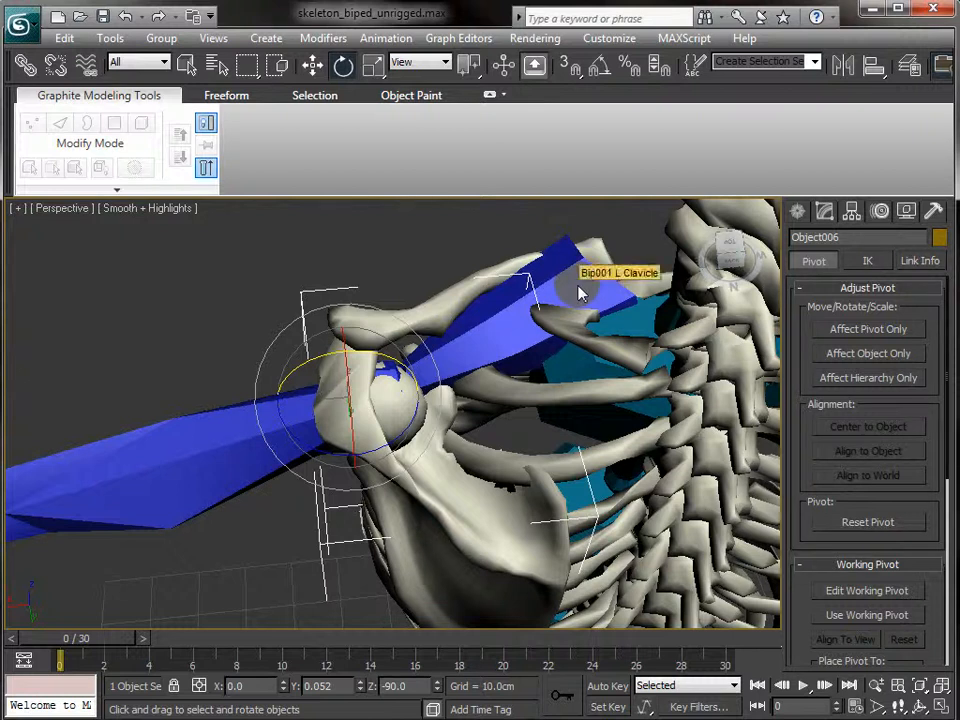
# - Link the scapula mesh to Bip001 L Clavicle
pyautogui.click(25, 65)
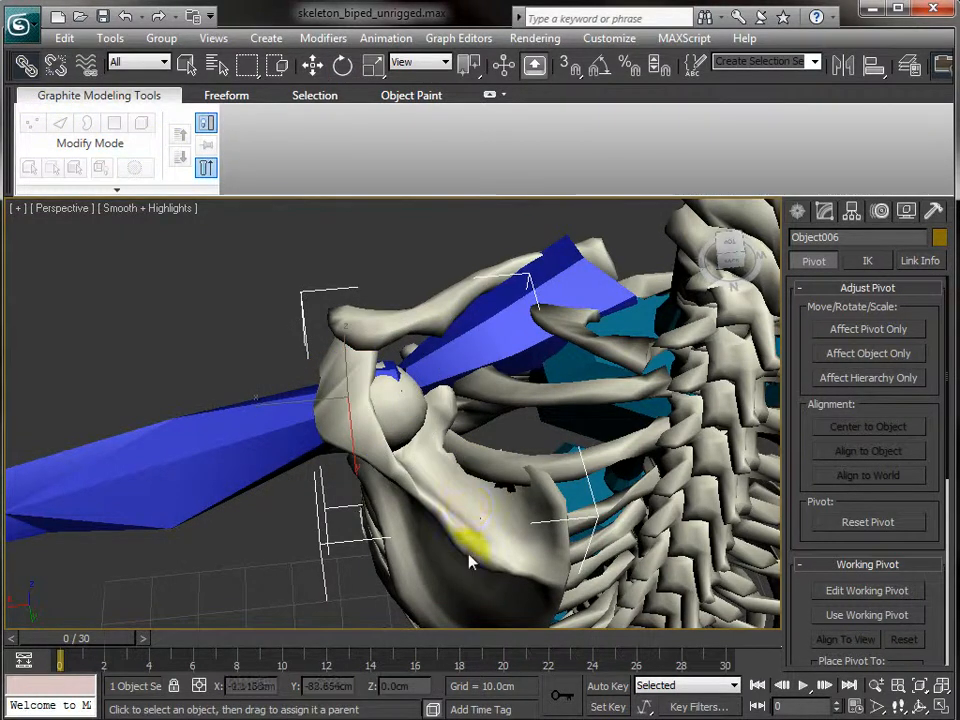
pyautogui.moveTo(480, 566)
pyautogui.mouseDown()
pyautogui.moveTo(521, 392)
pyautogui.moveTo(572, 283)
pyautogui.mouseUp()
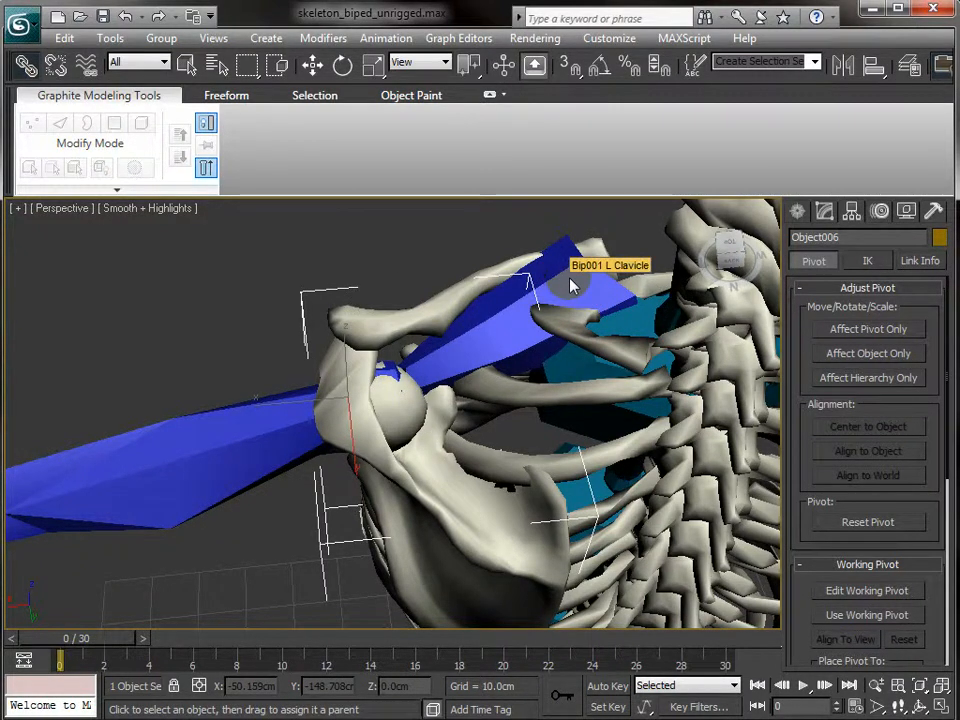
pyautogui.press('q')
# - Rotate Bip001 L Clavicle and check from behind that the scapula follows
pyautogui.click(573, 282)
pyautogui.press('e')
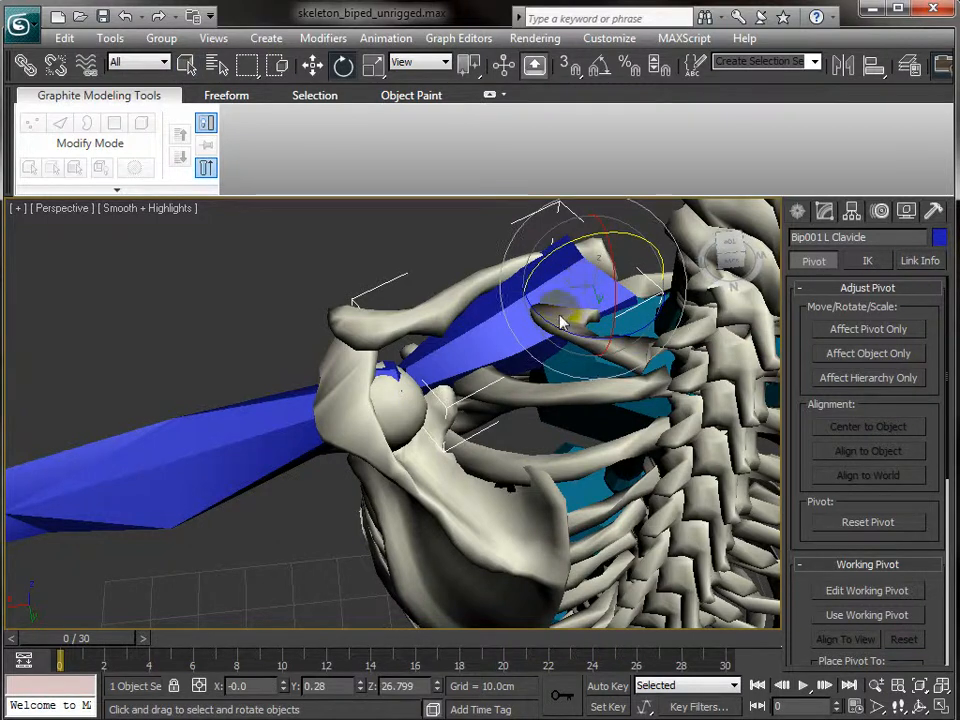
pyautogui.moveTo(575, 325); pyautogui.dragTo(497, 322)
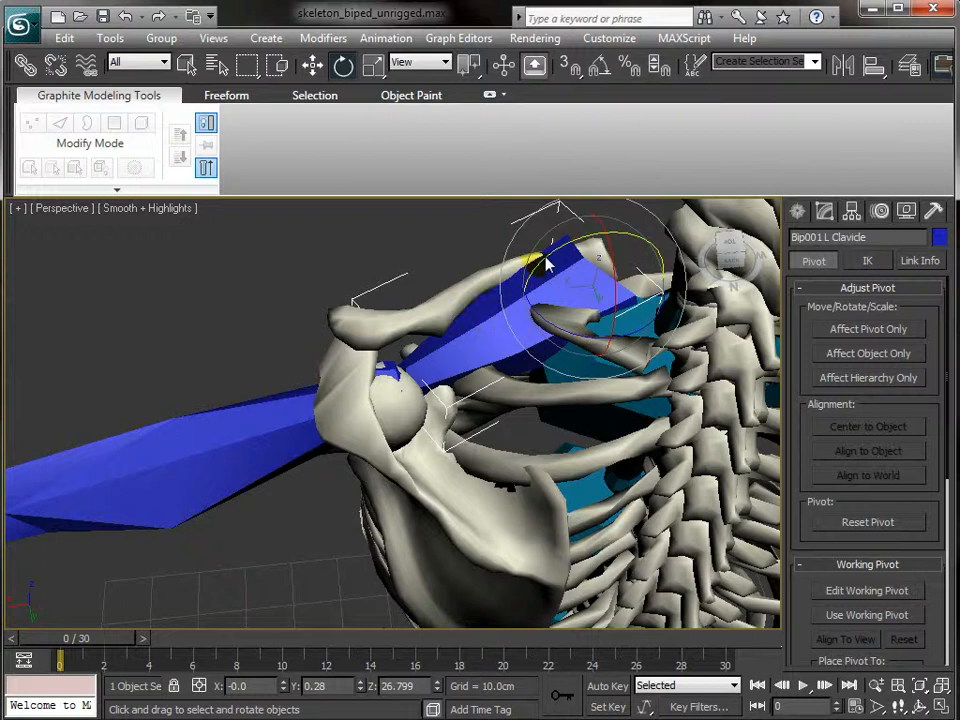
pyautogui.moveTo(553, 258)
pyautogui.mouseDown()
pyautogui.moveTo(604, 249)
pyautogui.moveTo(536, 266)
pyautogui.moveTo(574, 255)
pyautogui.moveTo(566, 270)
pyautogui.mouseUp()
pyautogui.scroll(-2, 287, 310)
pyautogui.scroll(1, 287, 310)
pyautogui.moveTo(332, 410)
pyautogui.keyDown('alt'); pyautogui.mouseDown(button='middle')
pyautogui.moveTo(334, 440)
pyautogui.moveTo(348, 401)
pyautogui.mouseUp(button='middle'); pyautogui.keyUp('alt')
pyautogui.keyDown('alt'); pyautogui.moveTo(395, 480); pyautogui.dragTo(383, 420, button='middle'); pyautogui.keyUp('alt')
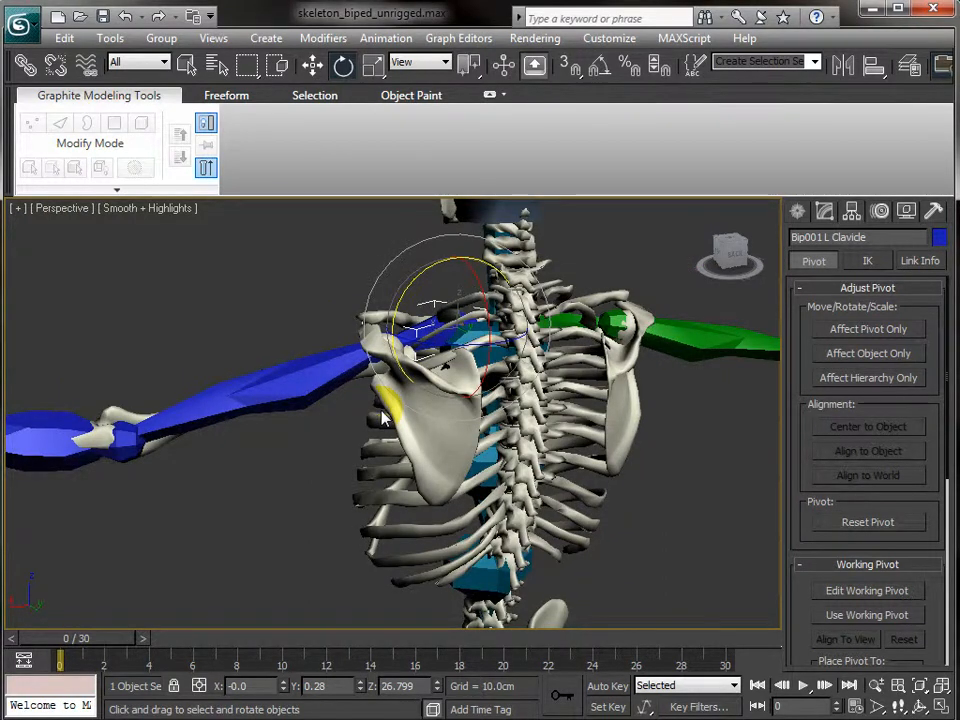
pyautogui.click(797, 212)
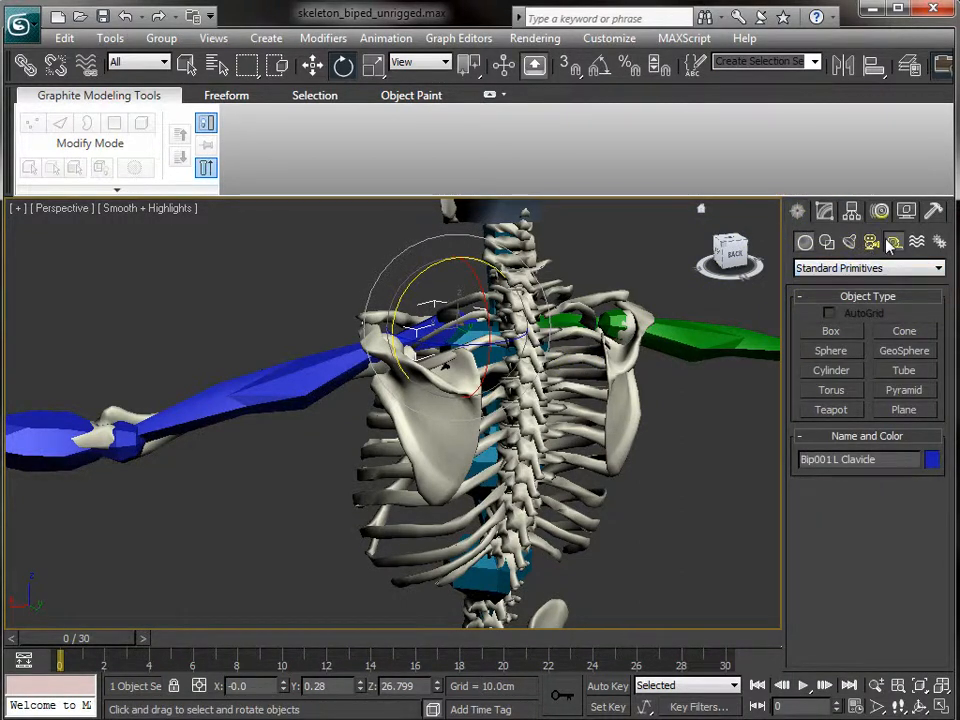
# - Create a Point helper, Point001, and move it over the left shoulder in Top view
pyautogui.click(892, 243)
pyautogui.click(848, 398)
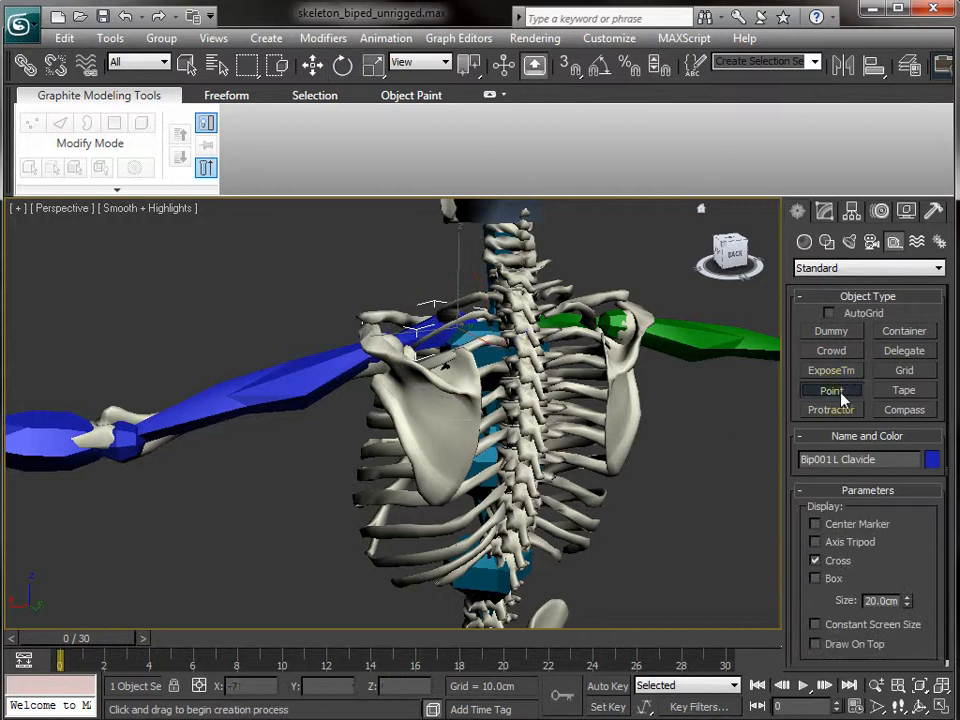
pyautogui.click(316, 568)
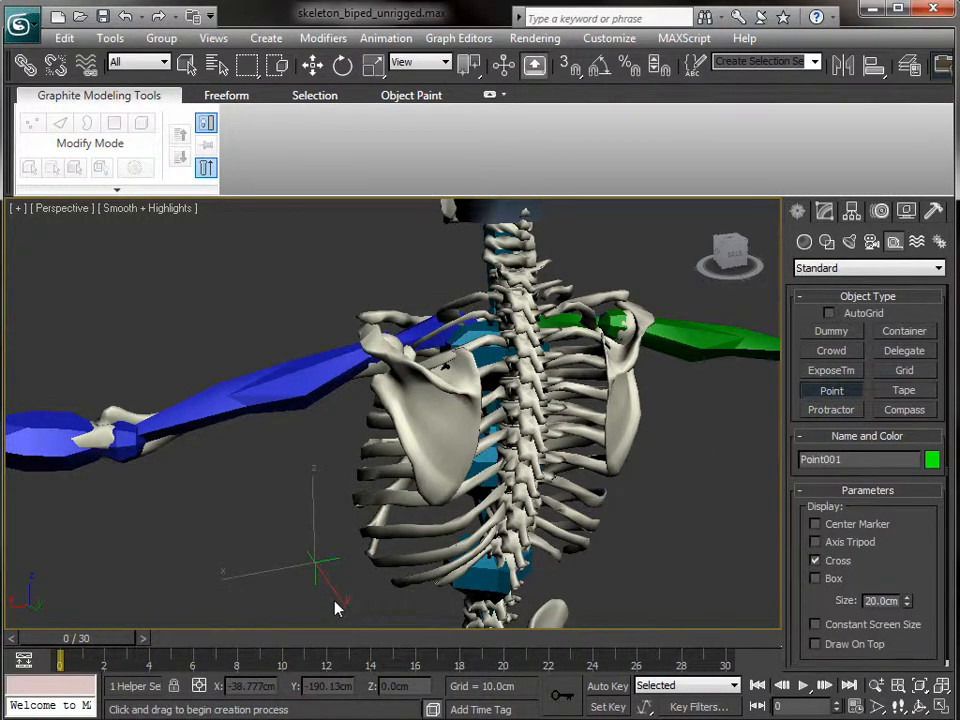
pyautogui.press('t')
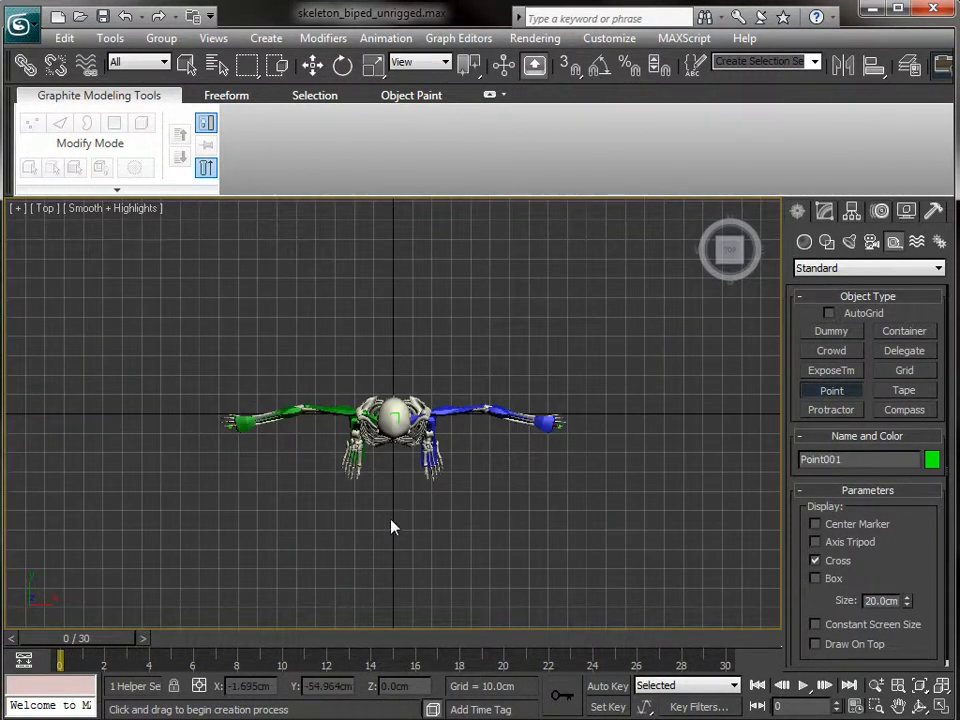
pyautogui.press('z')
pyautogui.press('w')
pyautogui.scroll(-10, 490, 480)
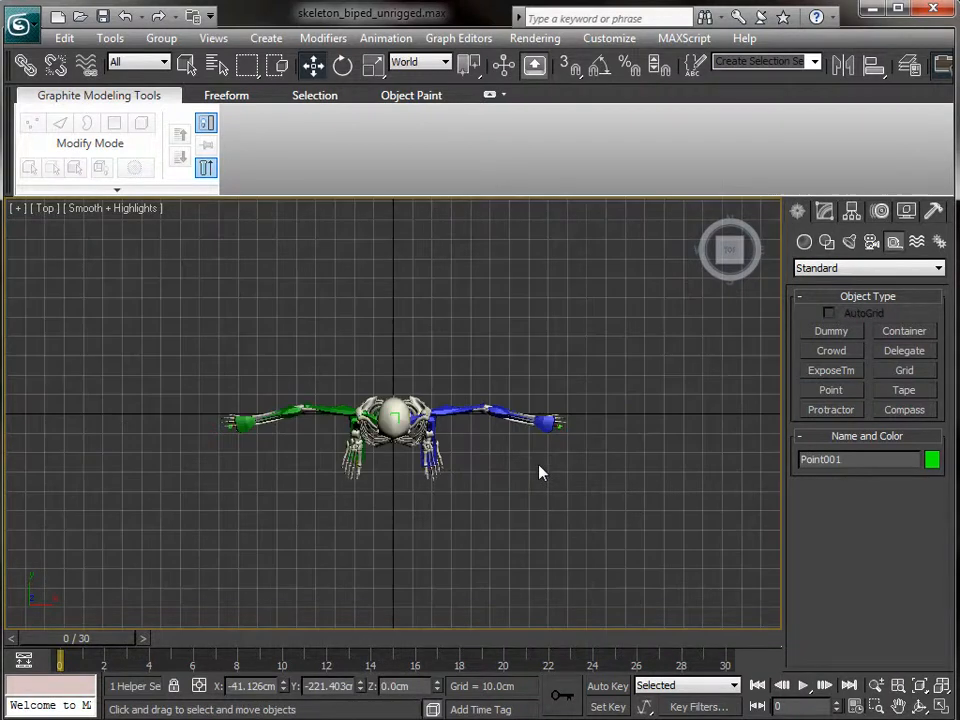
pyautogui.moveTo(395, 546); pyautogui.dragTo(430, 396)
pyautogui.scroll(5, 449, 425)
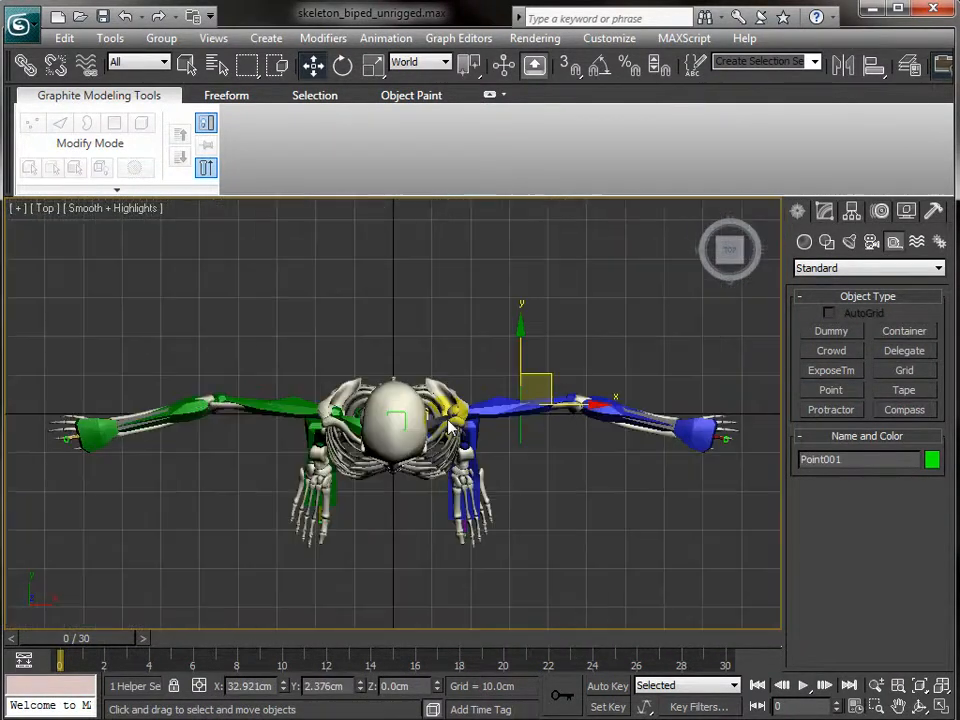
pyautogui.scroll(4, 449, 425)
pyautogui.moveTo(668, 378); pyautogui.dragTo(520, 360)
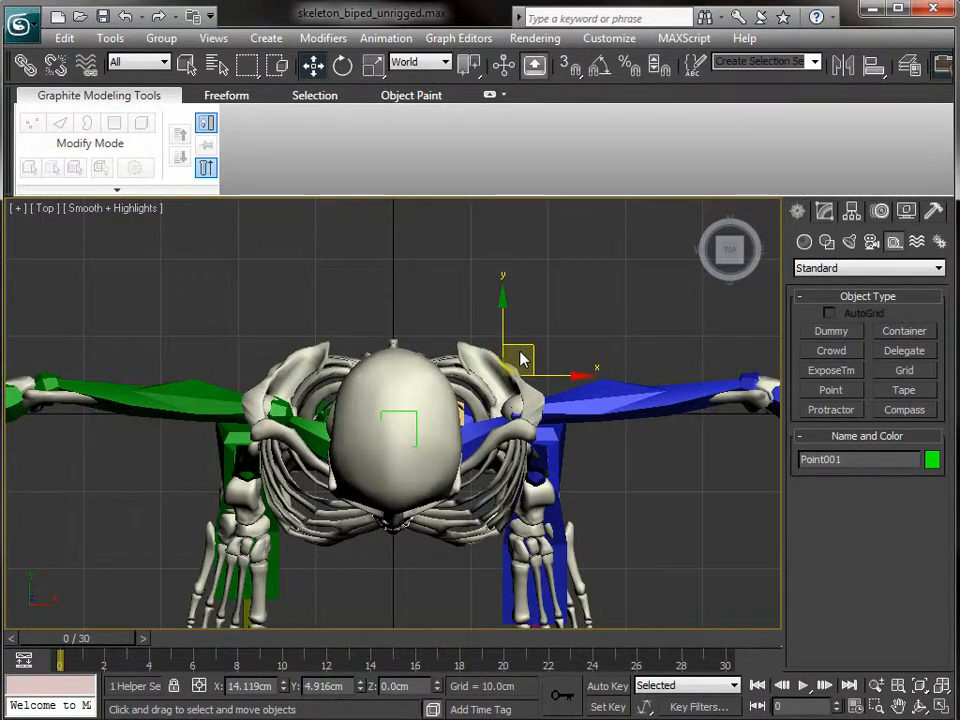
# - In Front view, raise Point001 to shoulder height
pyautogui.press('f')
pyautogui.scroll(-2, 529, 337)
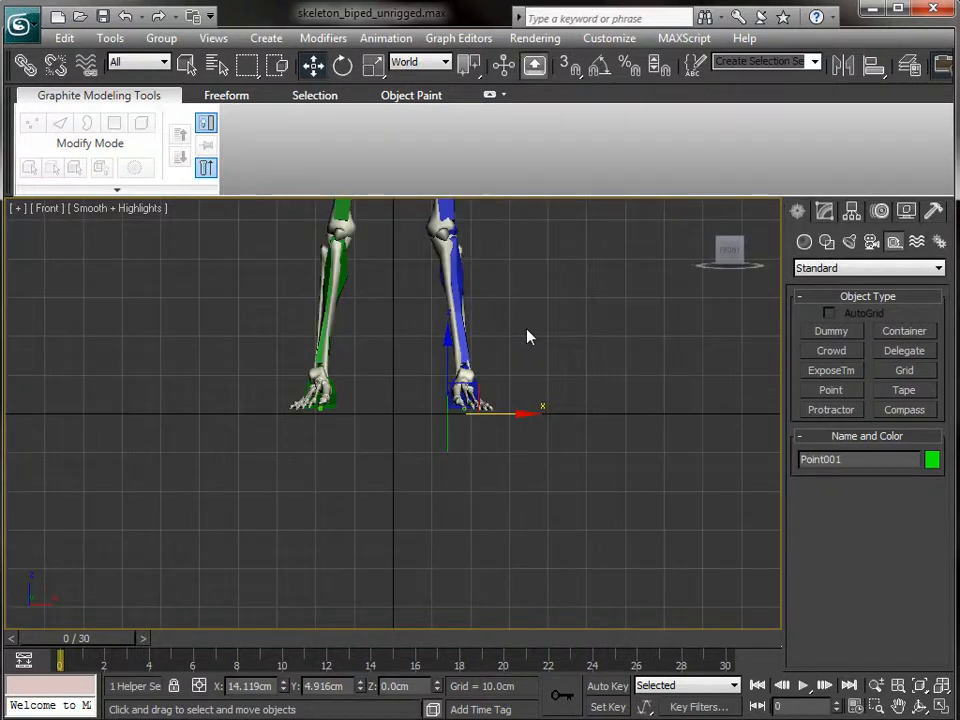
pyautogui.scroll(-3, 529, 337)
pyautogui.moveTo(432, 378); pyautogui.dragTo(493, 257)
pyautogui.moveTo(493, 257); pyautogui.dragTo(446, 477, button='middle')
pyautogui.moveTo(432, 462); pyautogui.dragTo(434, 311)
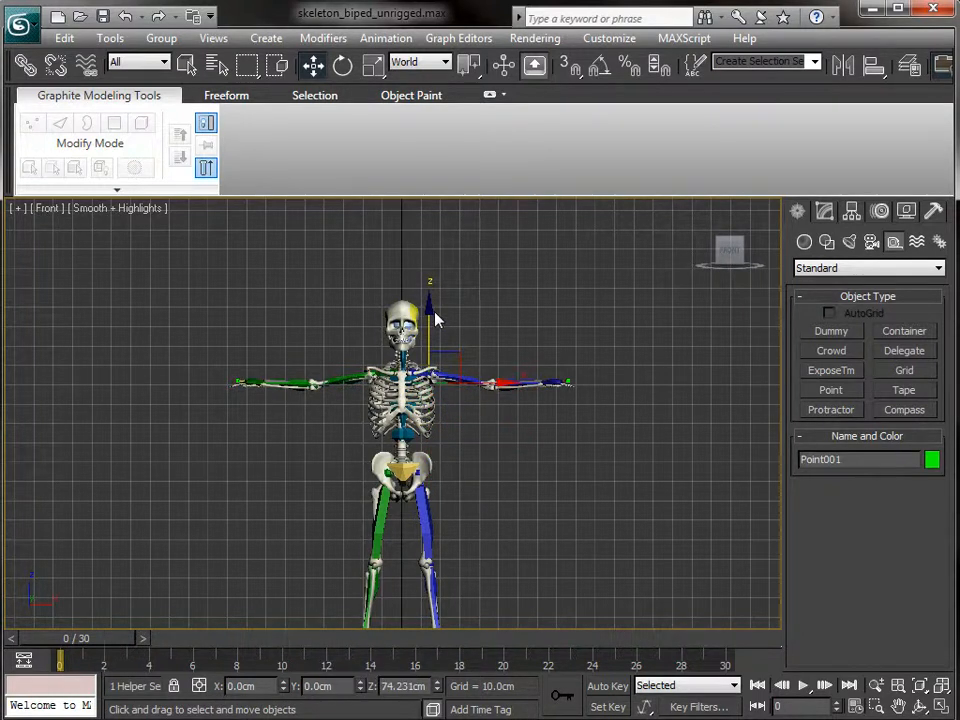
# - Fine-tune Point001's position beside the left scapula in Perspective view
pyautogui.press('p')
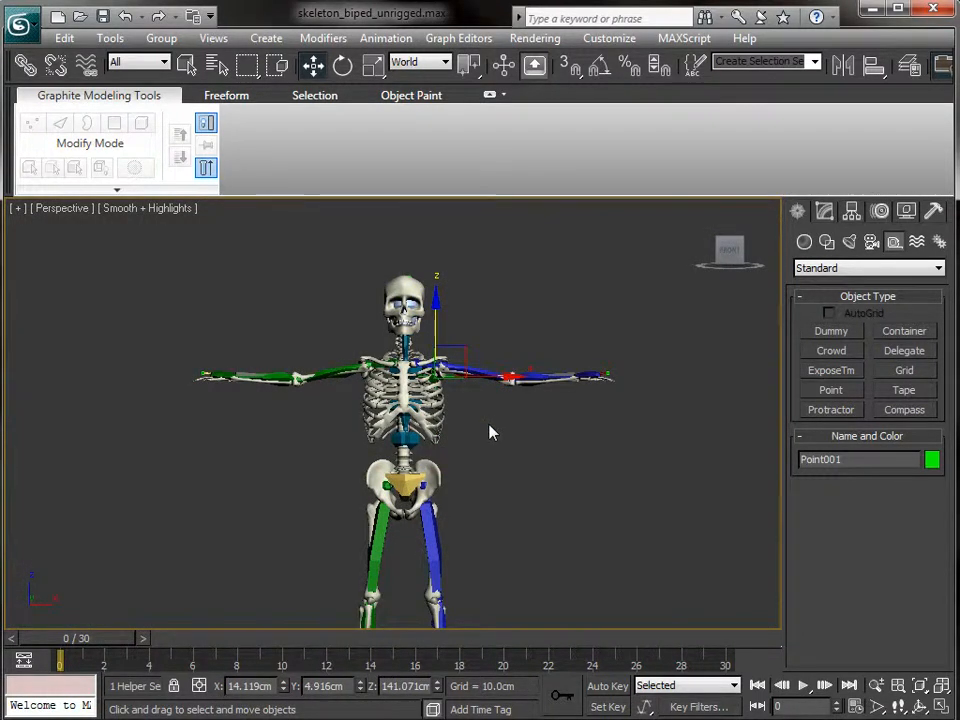
pyautogui.scroll(5, 495, 427)
pyautogui.keyDown('alt'); pyautogui.moveTo(499, 424); pyautogui.dragTo(343, 403, button='middle'); pyautogui.keyUp('alt')
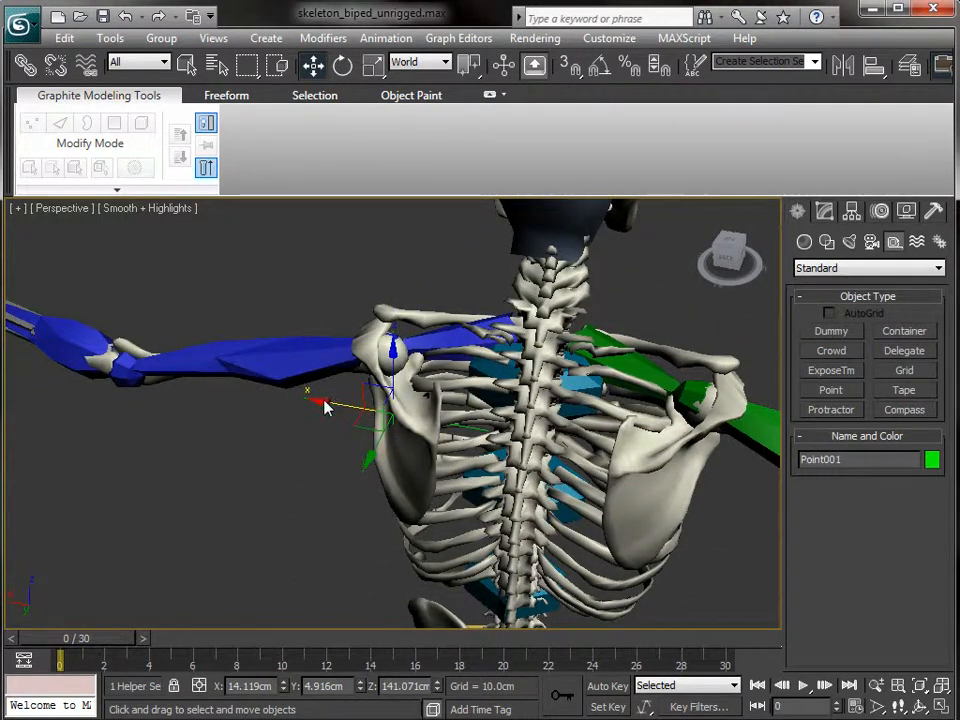
pyautogui.moveTo(324, 400); pyautogui.dragTo(336, 403)
pyautogui.moveTo(405, 356); pyautogui.dragTo(406, 376)
pyautogui.keyDown('alt'); pyautogui.moveTo(321, 441); pyautogui.dragTo(433, 462, button='middle'); pyautogui.keyUp('alt')
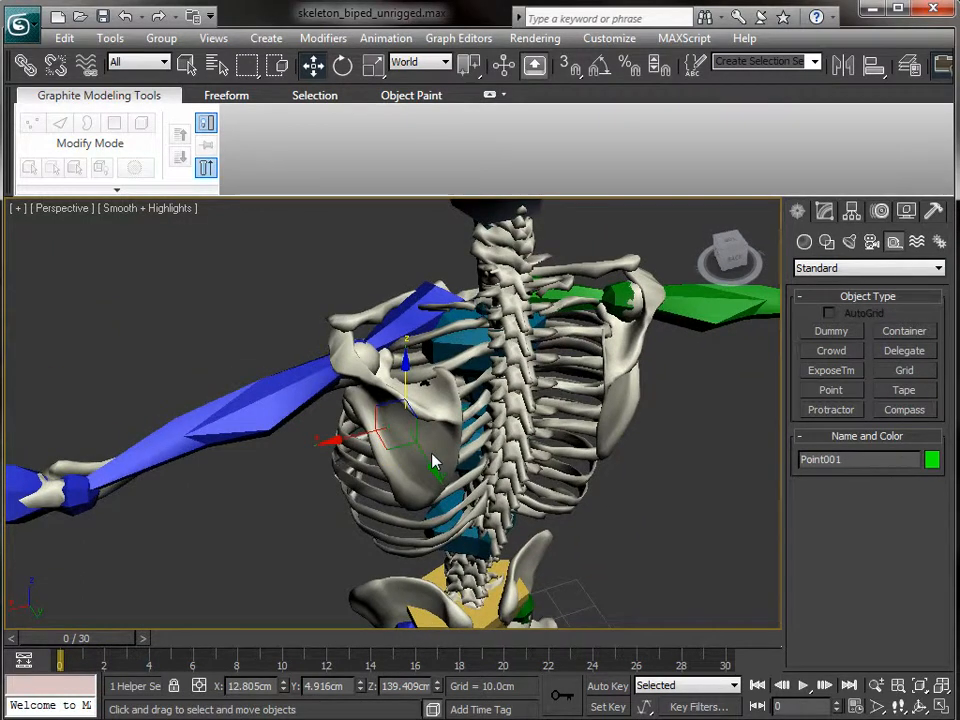
pyautogui.moveTo(432, 462); pyautogui.dragTo(429, 463)
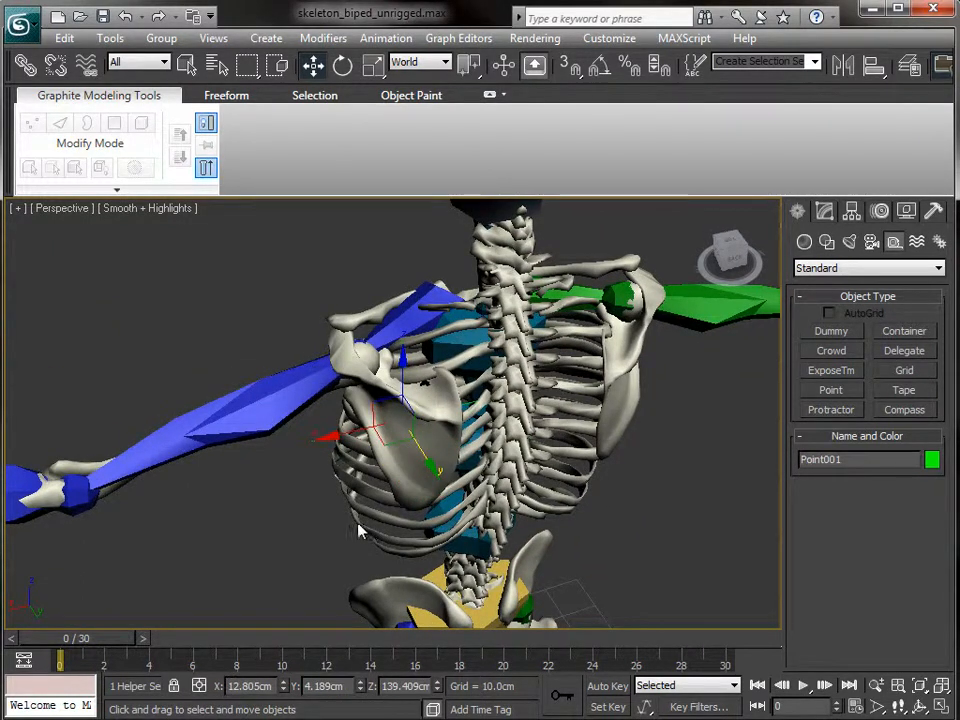
pyautogui.press('q')
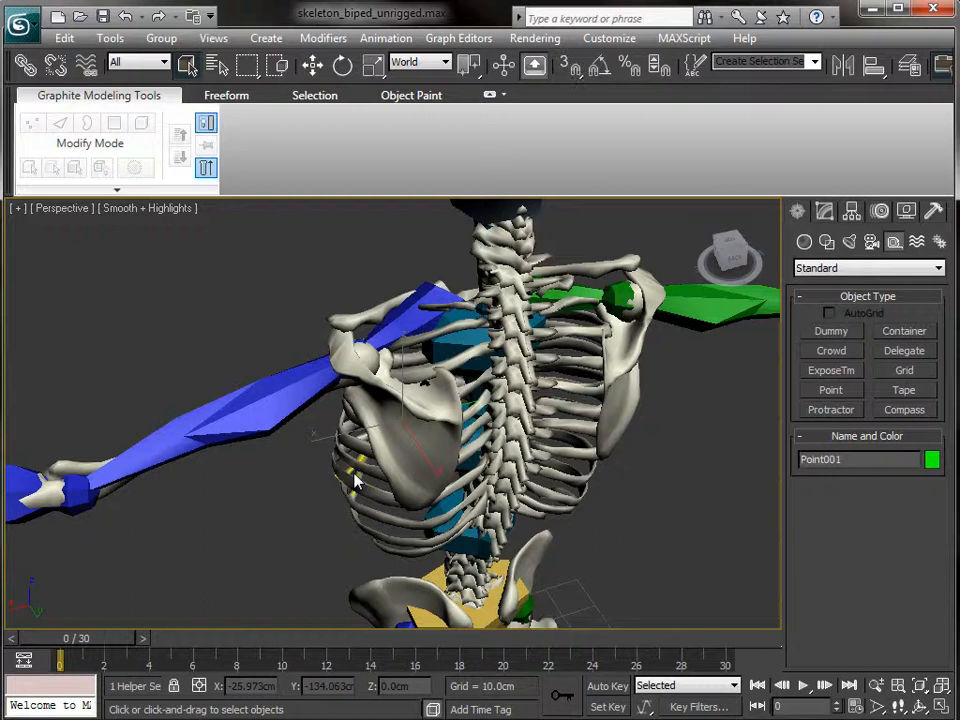
pyautogui.keyDown('alt'); pyautogui.moveTo(532, 450); pyautogui.dragTo(253, 364, button='middle'); pyautogui.keyUp('alt')
pyautogui.keyDown('alt'); pyautogui.moveTo(285, 440); pyautogui.dragTo(378, 428, button='middle'); pyautogui.keyUp('alt')
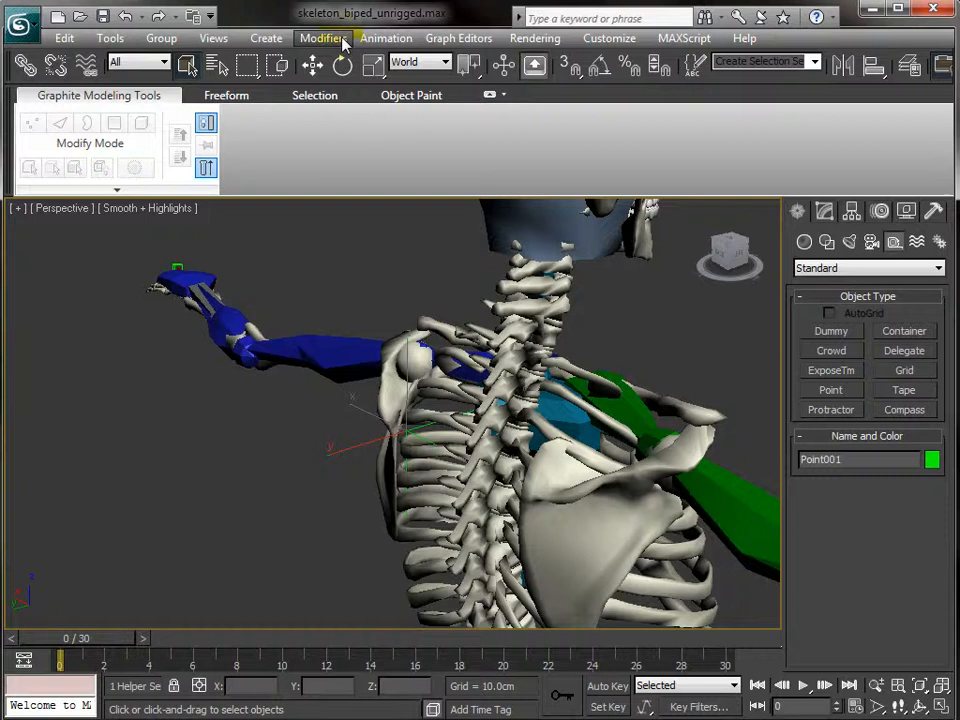
pyautogui.click(445, 40)
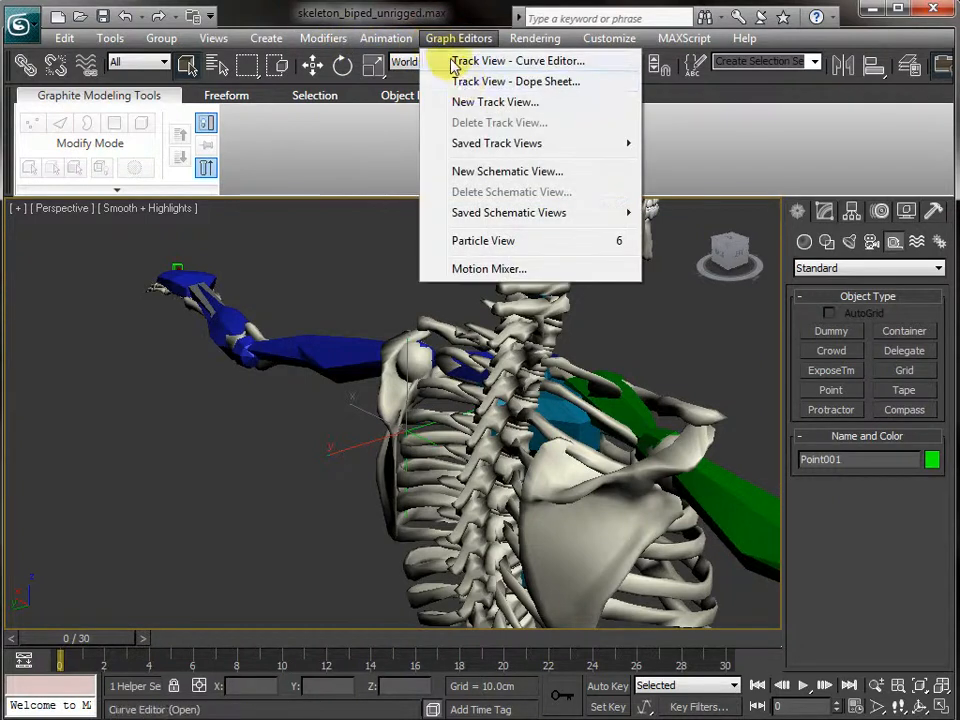
# - Open a Schematic View, resize it, and frame the ribs node in the graph
pyautogui.click(489, 178)
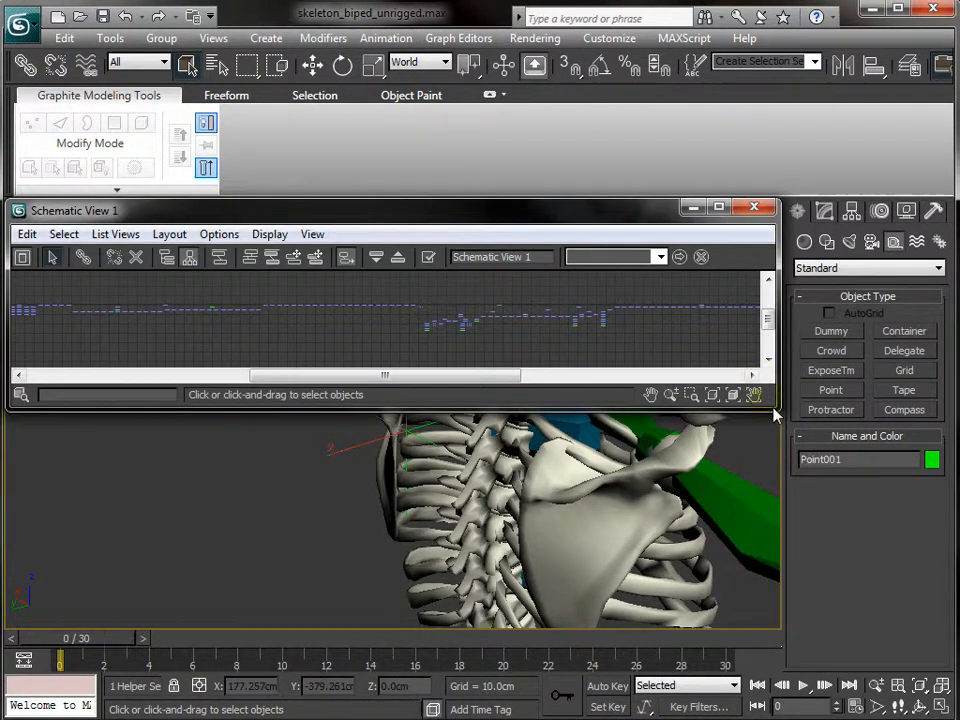
pyautogui.moveTo(775, 410); pyautogui.dragTo(607, 607)
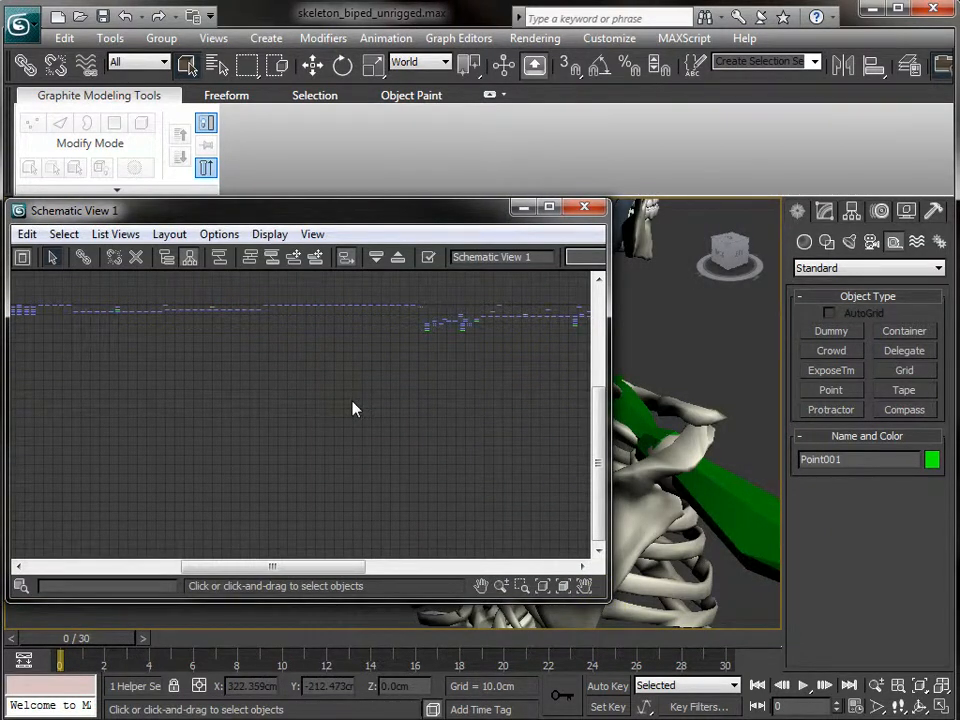
pyautogui.press('z')
pyautogui.scroll(-5, 372, 366)
pyautogui.scroll(-2, 372, 366)
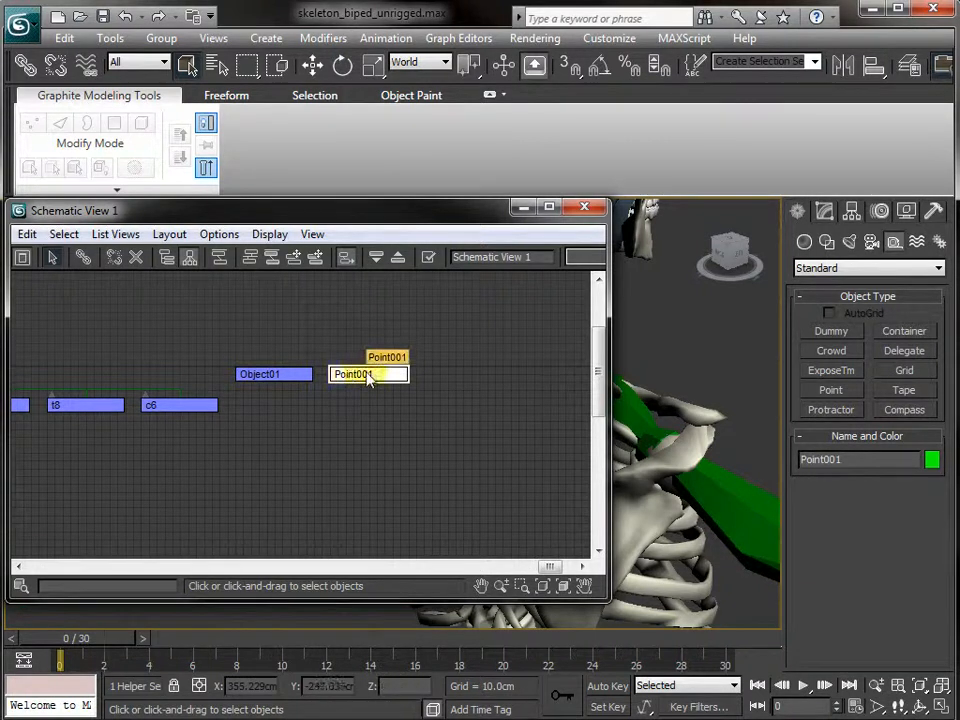
pyautogui.scroll(-2, 227, 372)
pyautogui.moveTo(230, 406); pyautogui.dragTo(381, 441, button='middle')
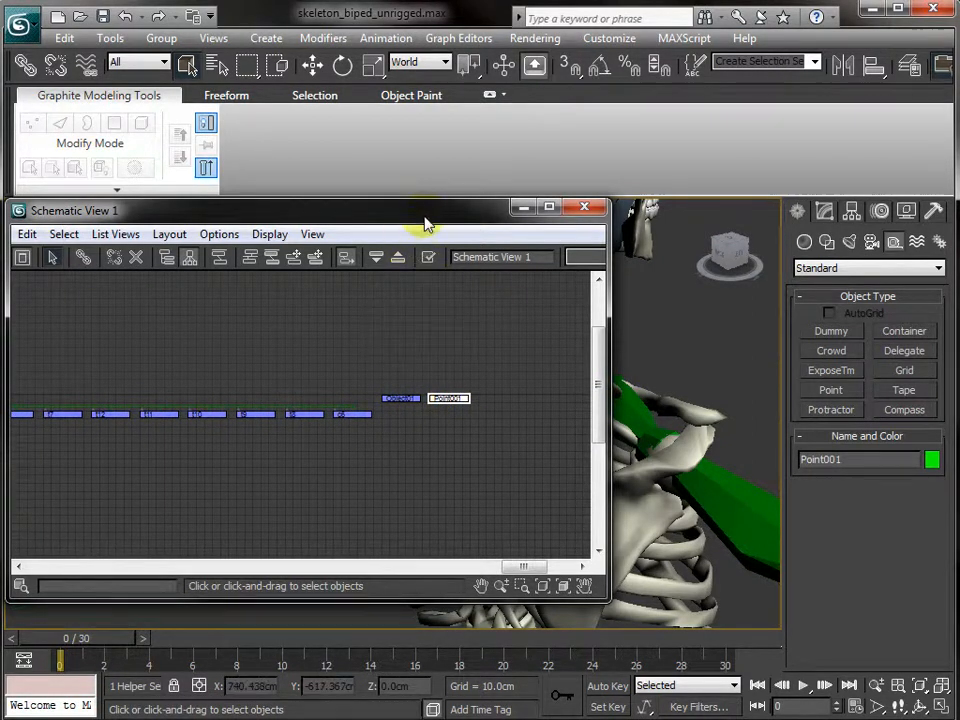
pyautogui.moveTo(424, 224); pyautogui.dragTo(416, 225)
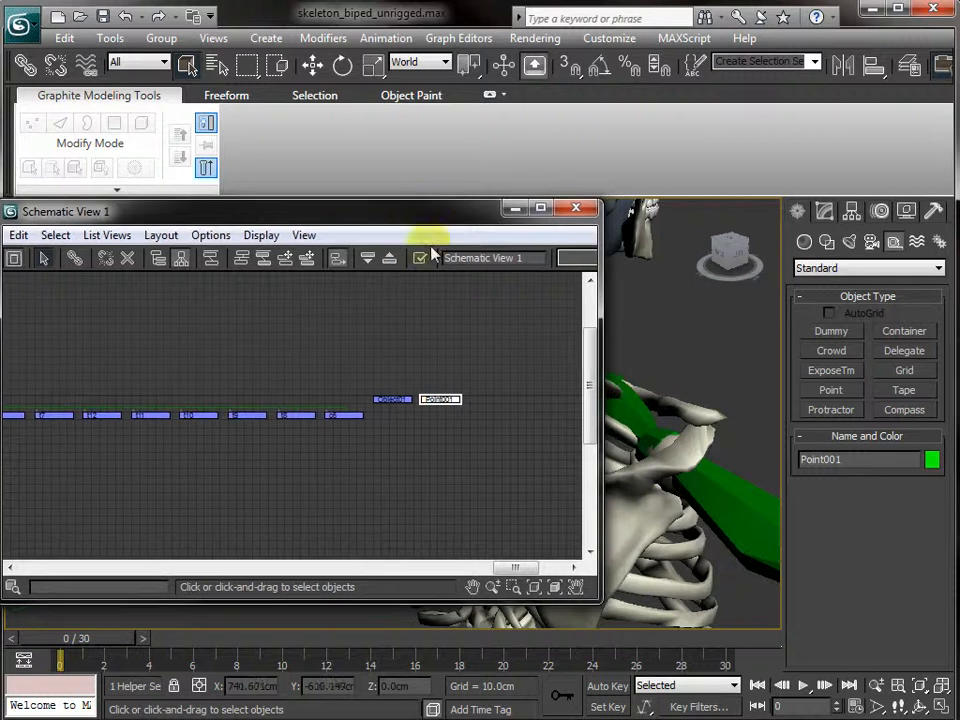
pyautogui.click(680, 560)
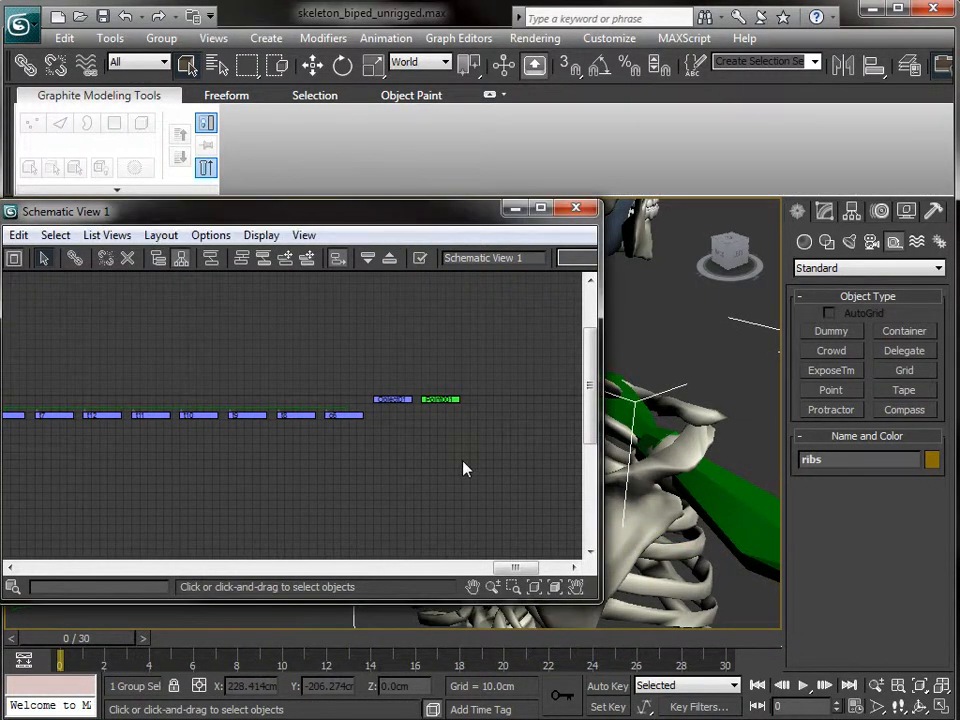
pyautogui.press('z')
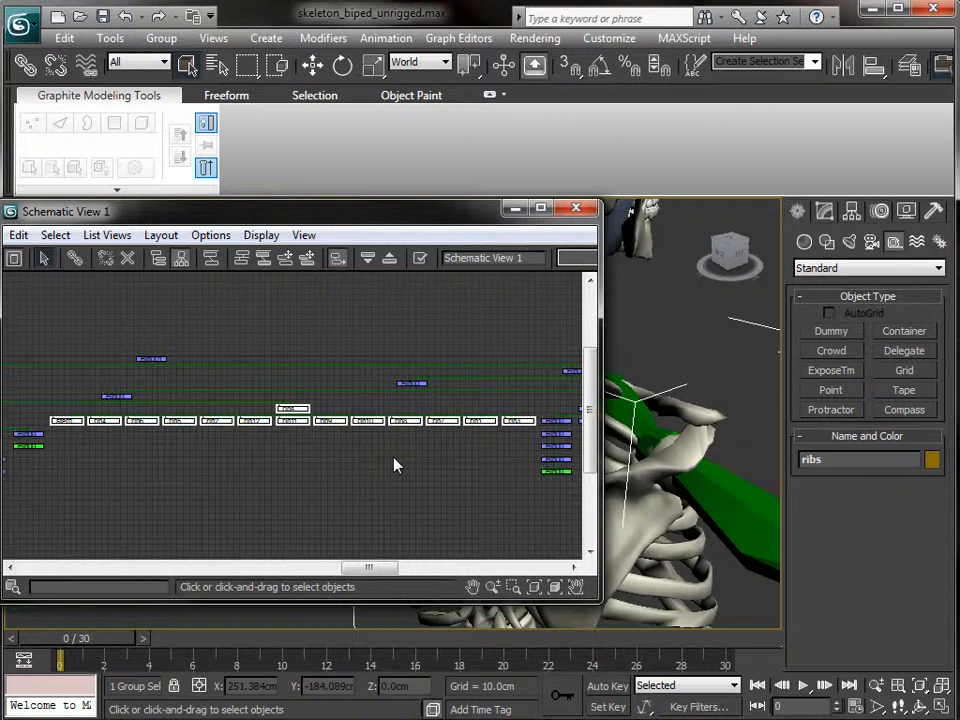
pyautogui.scroll(-4, 230, 465)
pyautogui.scroll(-2, 250, 464)
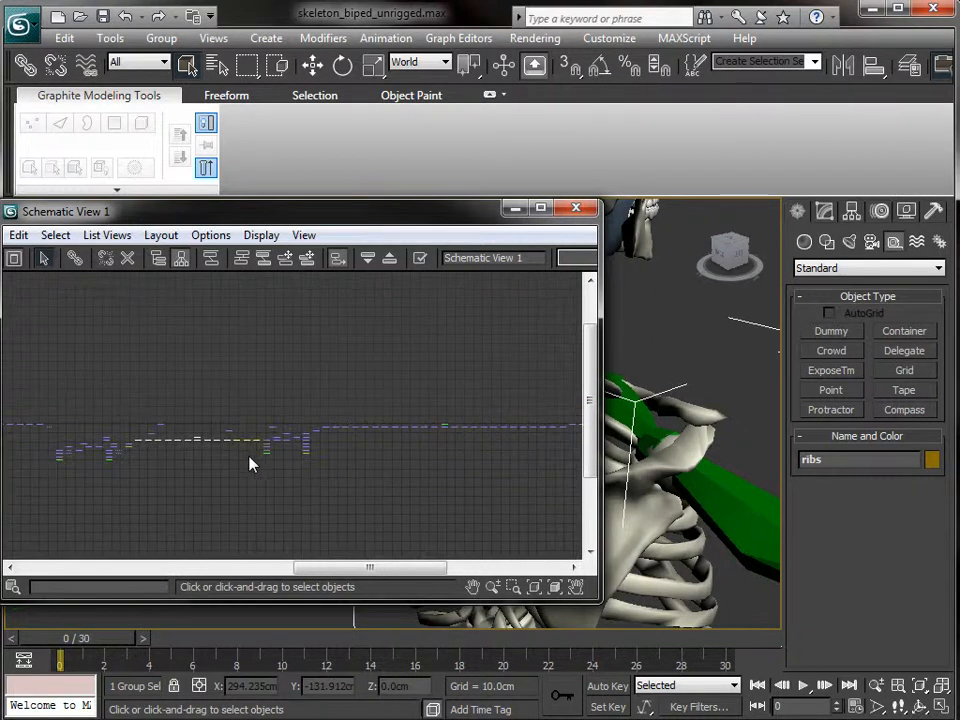
# - Move the Point001 node next to the ribs node in the schematic graph
pyautogui.click(487, 439)
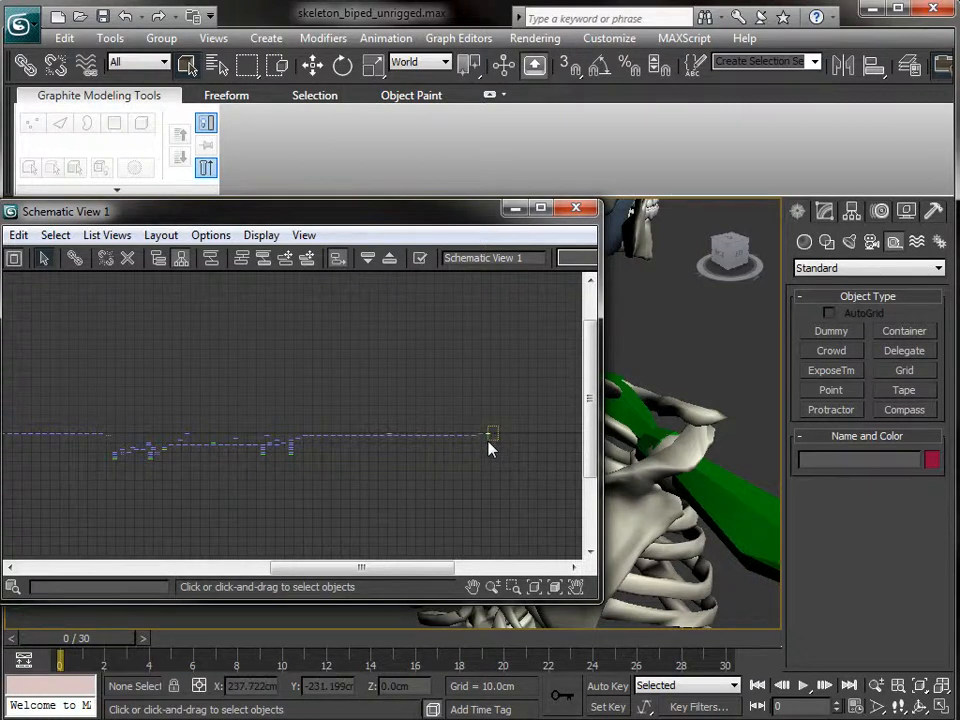
pyautogui.click(491, 437)
pyautogui.moveTo(490, 437); pyautogui.dragTo(206, 471)
pyautogui.scroll(3, 206, 471)
pyautogui.scroll(6, 202, 471)
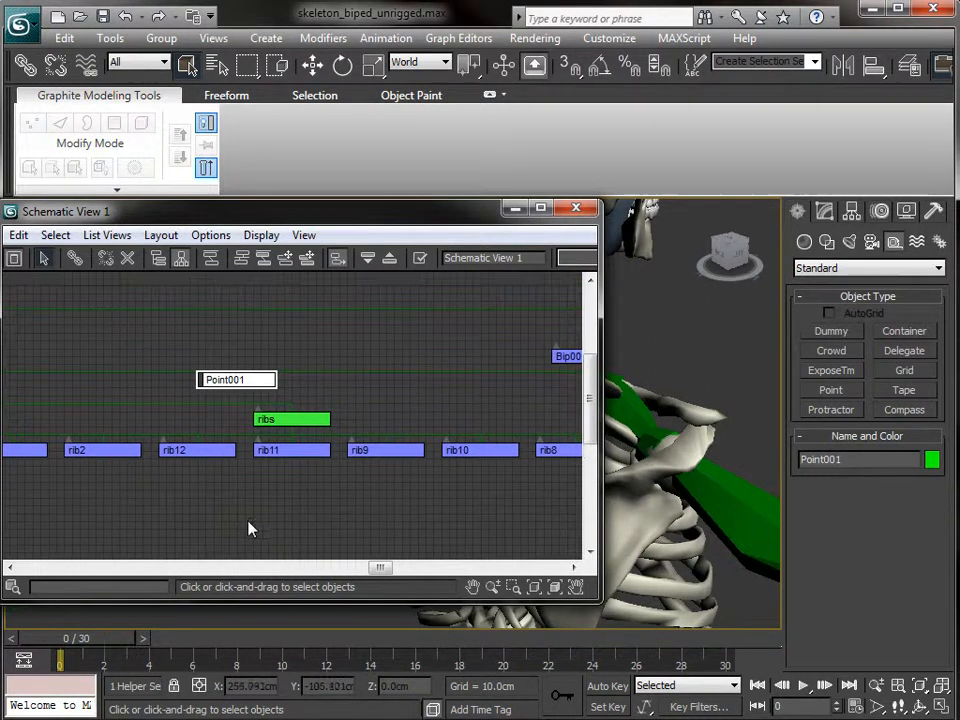
pyautogui.moveTo(245, 382); pyautogui.dragTo(200, 392)
# - Connect Point001 as a child of ribs, then close Schematic View
pyautogui.click(215, 398)
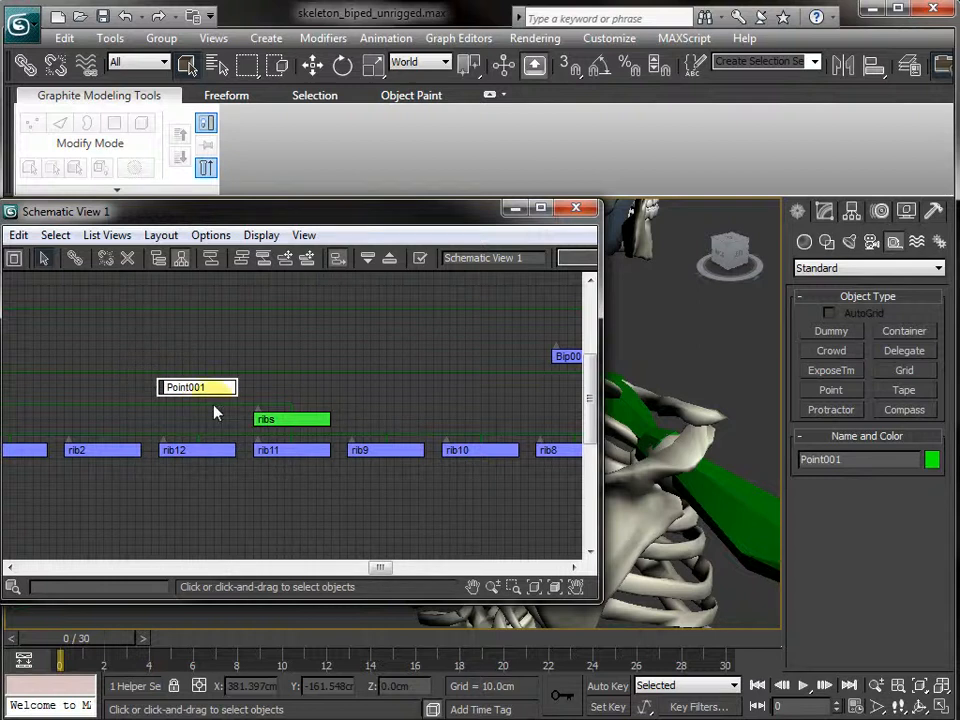
pyautogui.press('c')
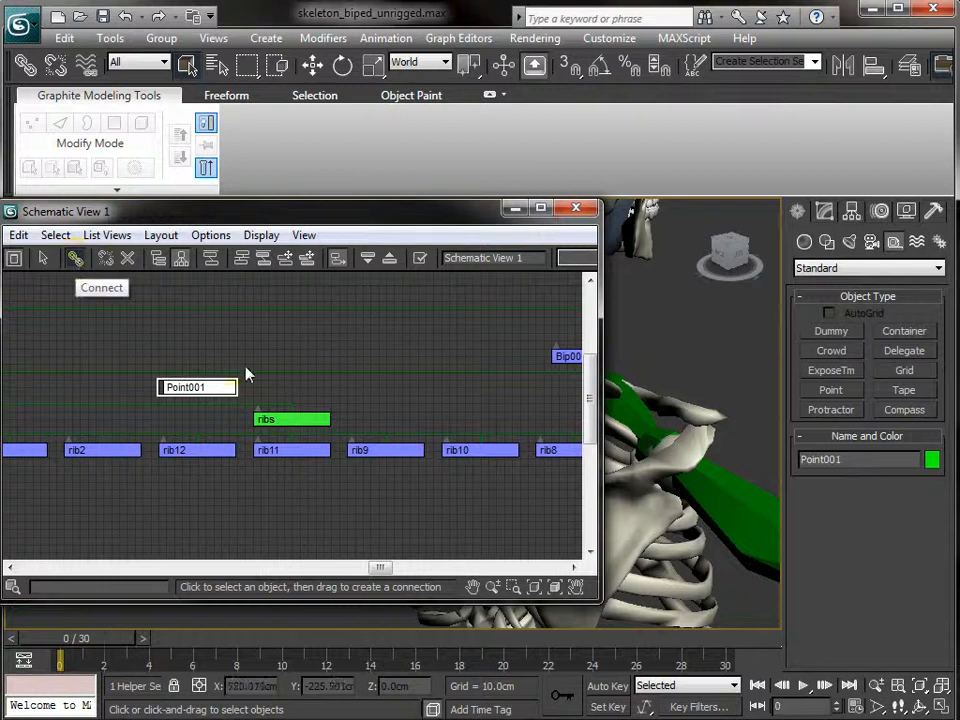
pyautogui.moveTo(206, 396); pyautogui.dragTo(311, 423)
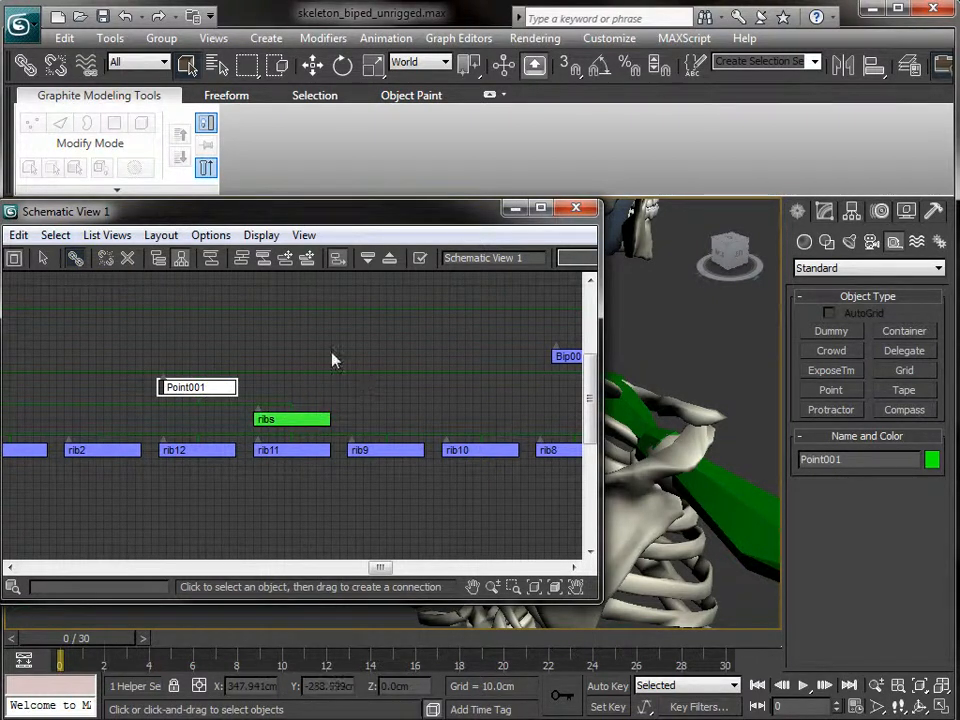
pyautogui.rightClick(240, 364)
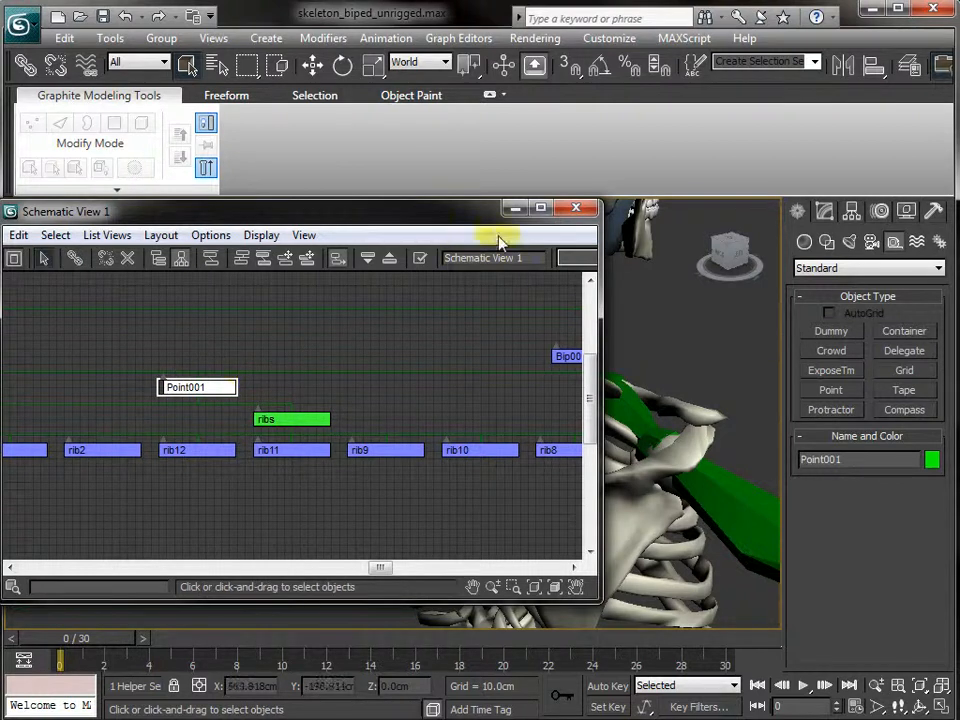
pyautogui.click(580, 209)
pyautogui.moveTo(307, 465)
pyautogui.keyDown('alt'); pyautogui.mouseDown(button='middle')
pyautogui.moveTo(343, 489)
pyautogui.moveTo(307, 468)
pyautogui.mouseUp(button='middle'); pyautogui.keyUp('alt')
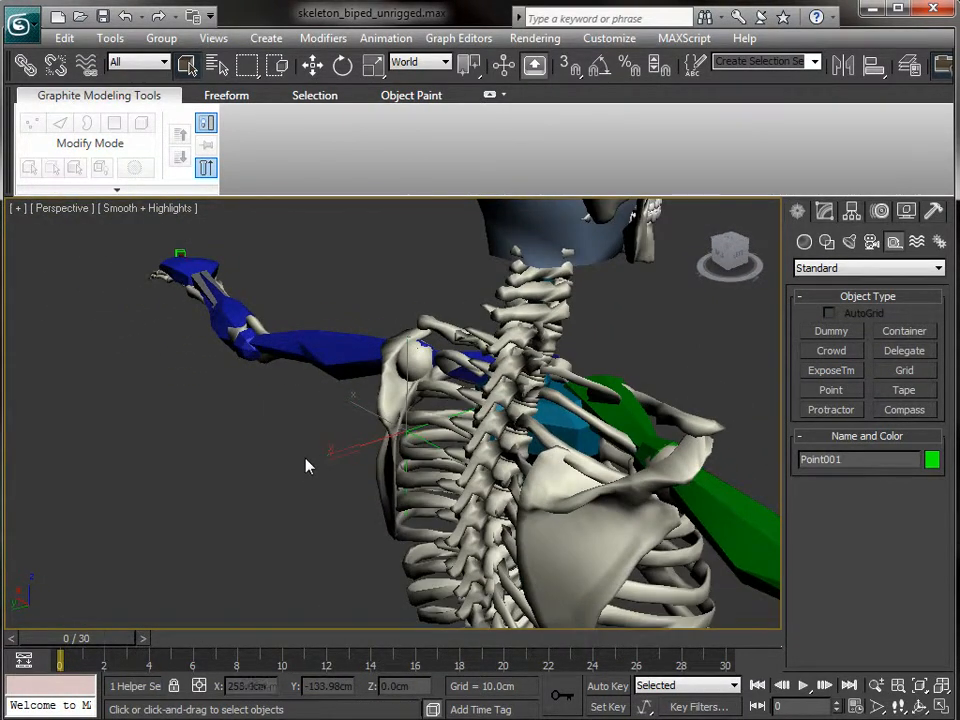
# - Attempt a LookAt Constraint with the clavicle as target, then dismiss the not-completed warning
pyautogui.scroll(5, 307, 462)
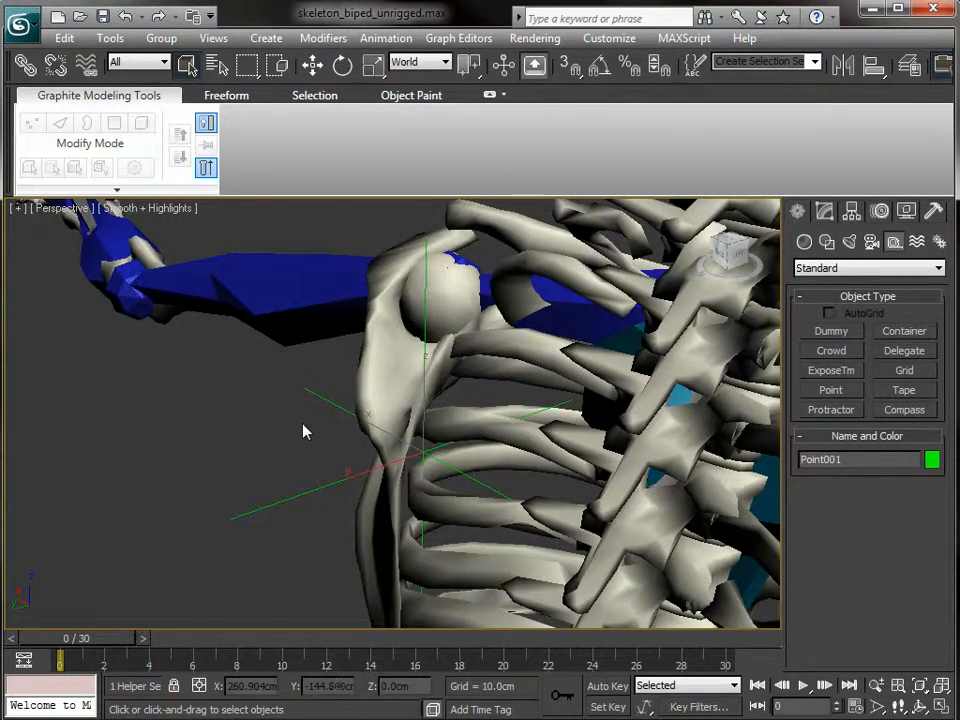
pyautogui.click(390, 38)
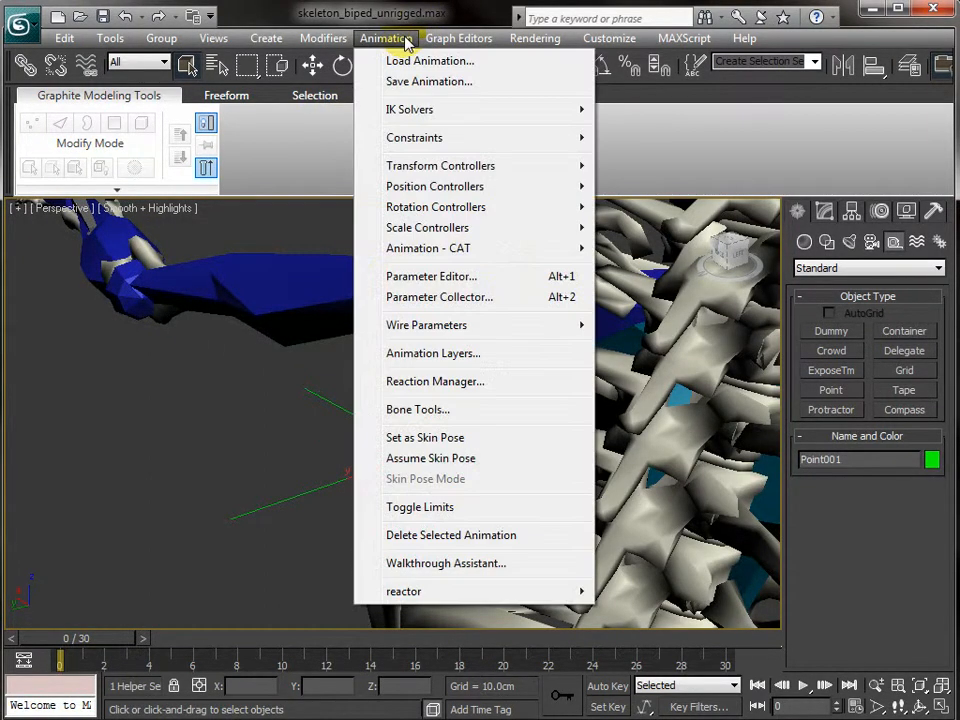
pyautogui.moveTo(528, 140)
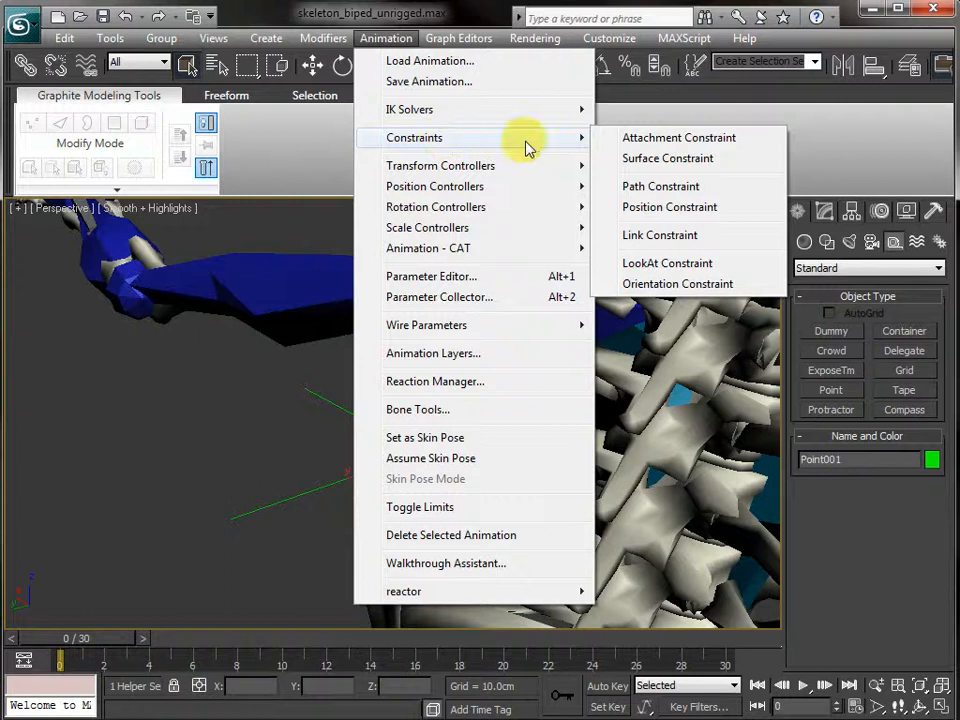
pyautogui.click(596, 263)
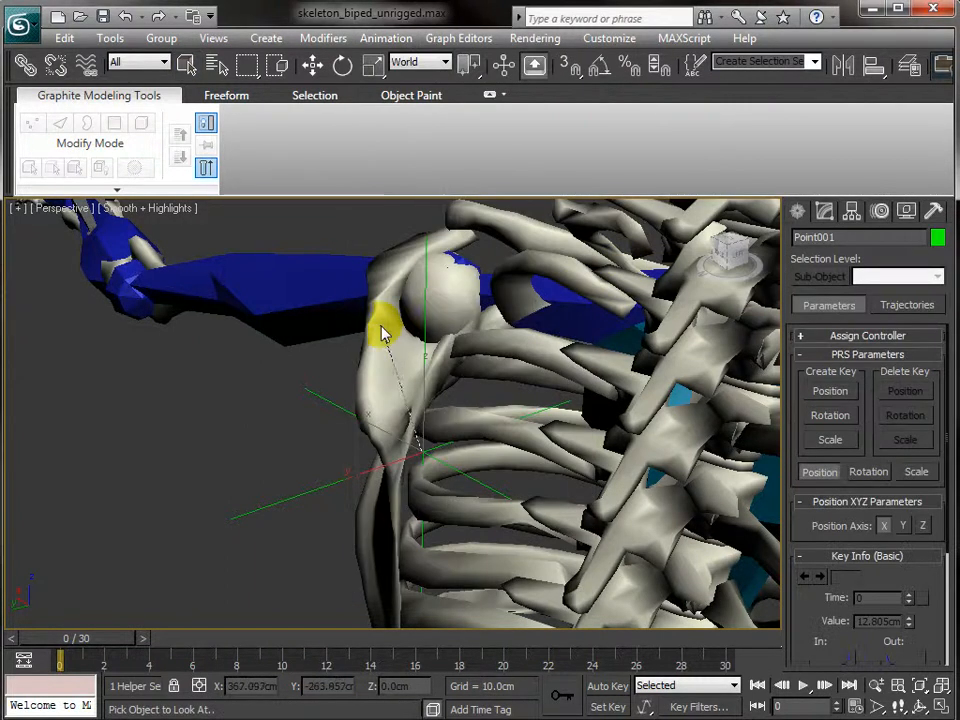
pyautogui.click(372, 412)
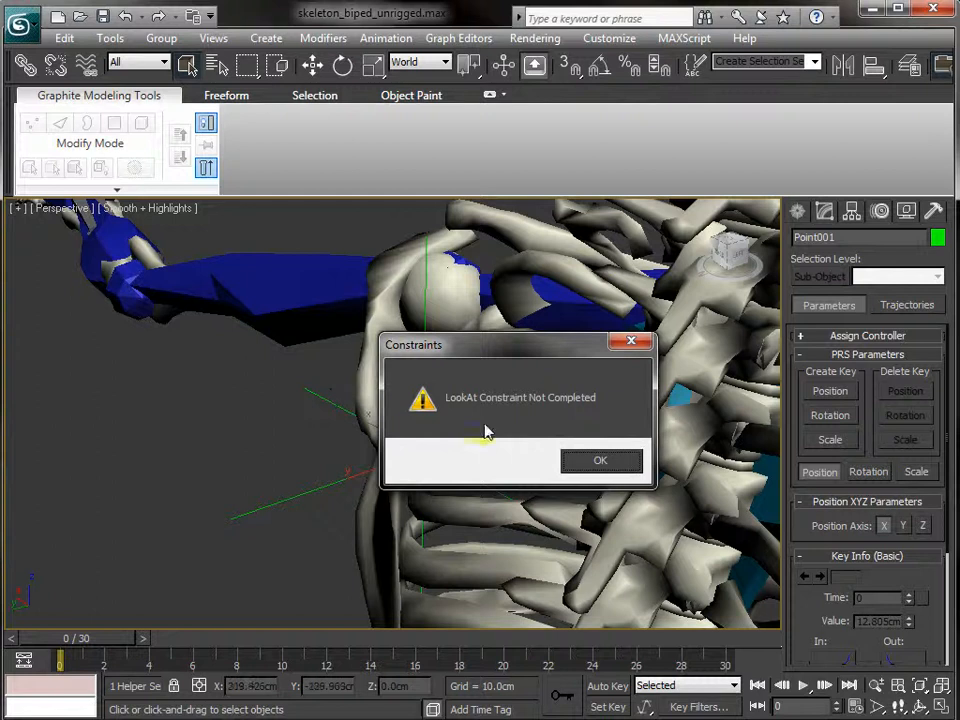
pyautogui.click(574, 458)
# - Apply a LookAt Constraint to Object006 with Point001 as its target
pyautogui.click(388, 365)
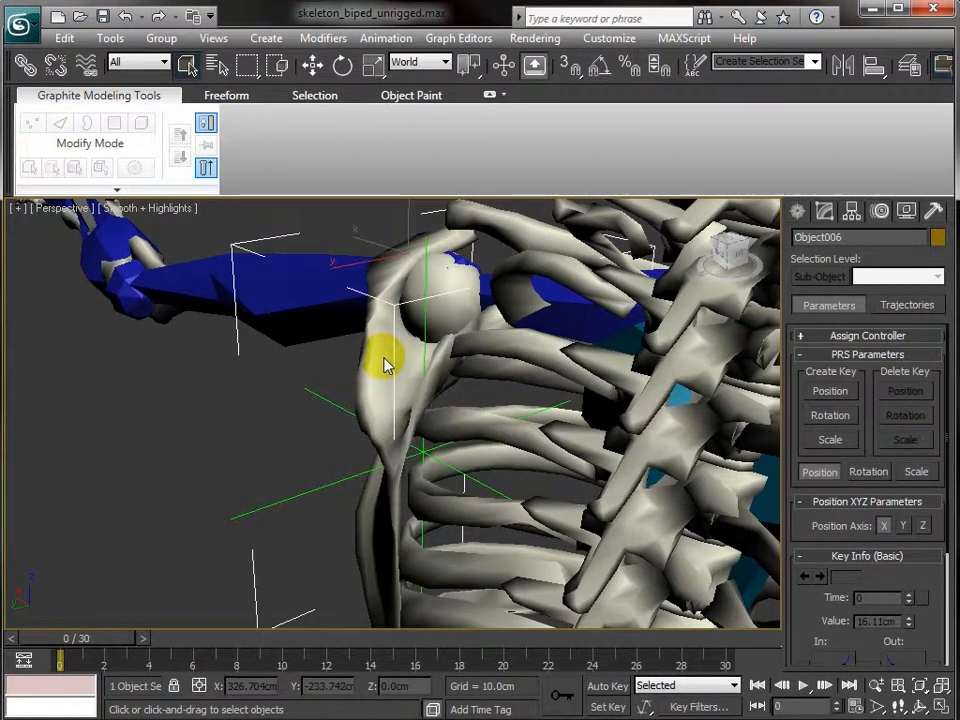
pyautogui.click(386, 38)
pyautogui.moveTo(420, 140)
pyautogui.click(669, 261)
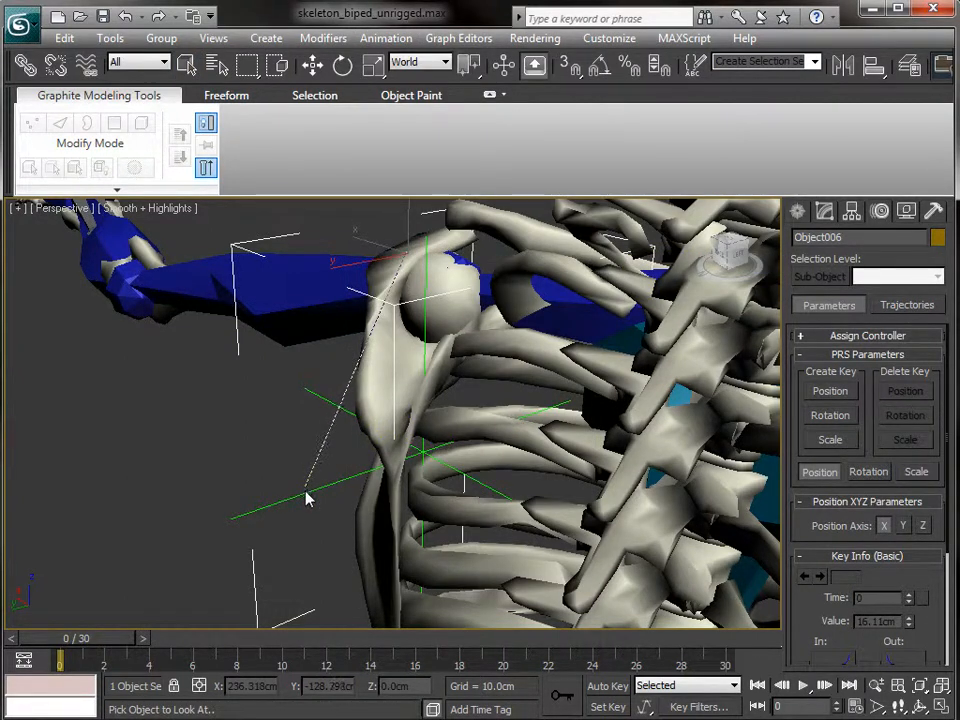
pyautogui.click(307, 497)
pyautogui.keyDown('alt'); pyautogui.moveTo(296, 492); pyautogui.dragTo(439, 441, button='middle'); pyautogui.keyUp('alt')
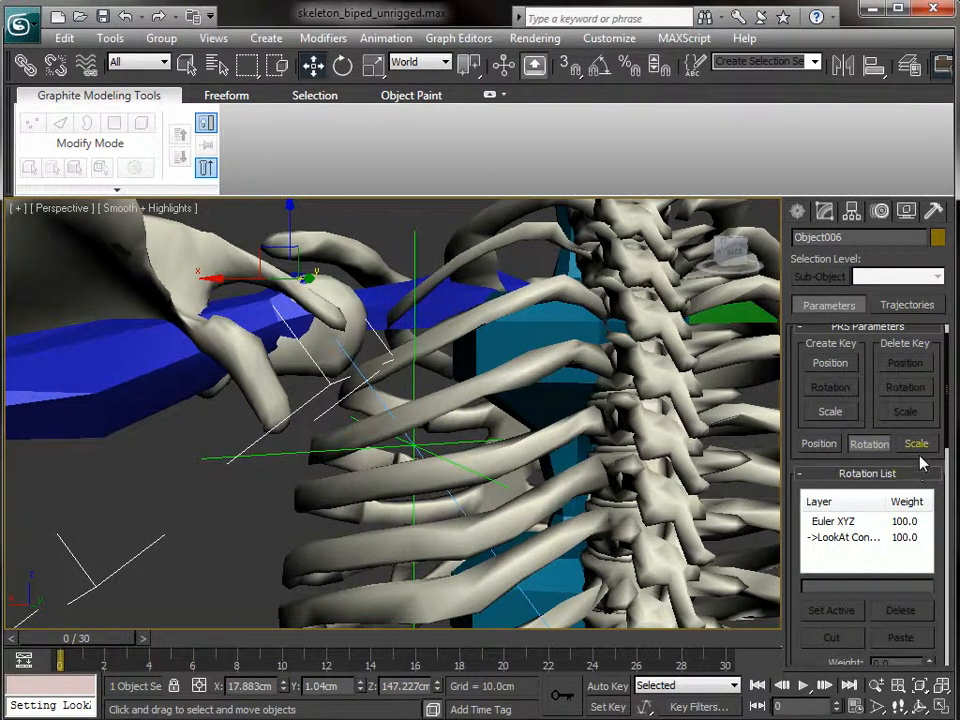
# - Enable Keep Initial Offset on Object006's LookAt Constraint, then return to Select Object
pyautogui.moveTo(922, 462)
pyautogui.mouseDown()
pyautogui.moveTo(926, 369)
pyautogui.moveTo(866, 148)
pyautogui.moveTo(855, 2)
pyautogui.mouseUp()
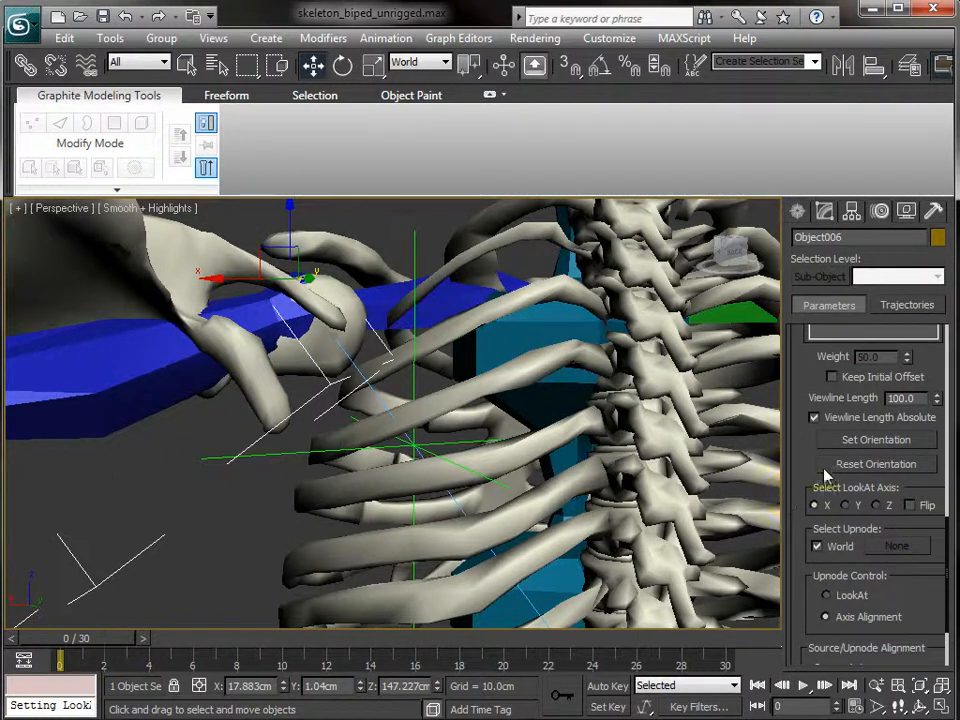
pyautogui.click(832, 377)
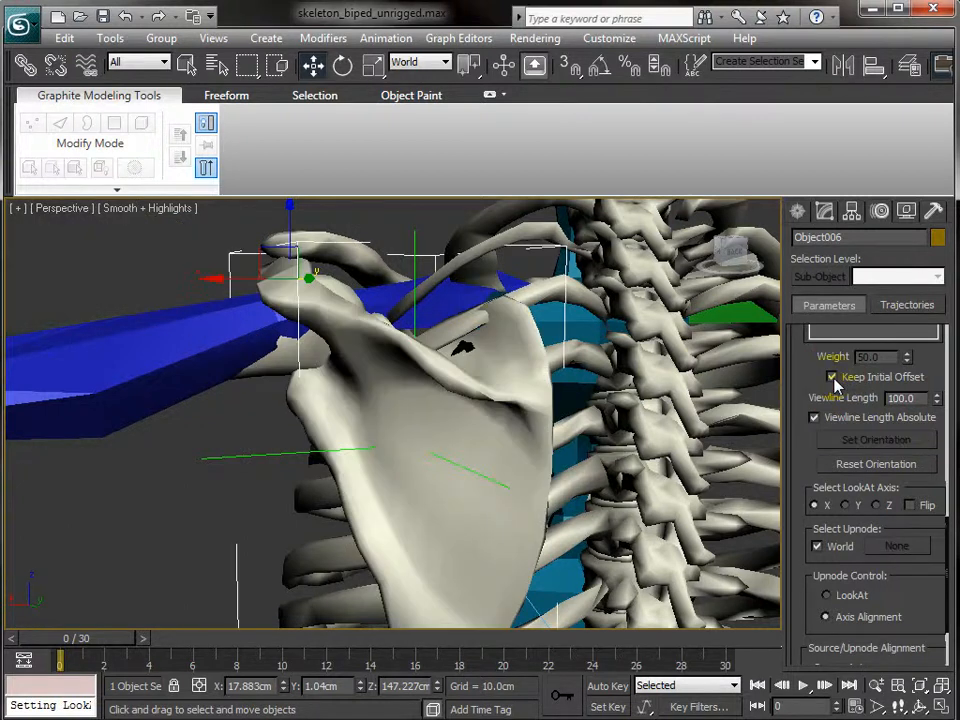
pyautogui.moveTo(562, 368)
pyautogui.keyDown('alt'); pyautogui.mouseDown(button='middle')
pyautogui.moveTo(493, 386)
pyautogui.moveTo(424, 383)
pyautogui.mouseUp(button='middle'); pyautogui.keyUp('alt')
pyautogui.scroll(-2, 187, 469)
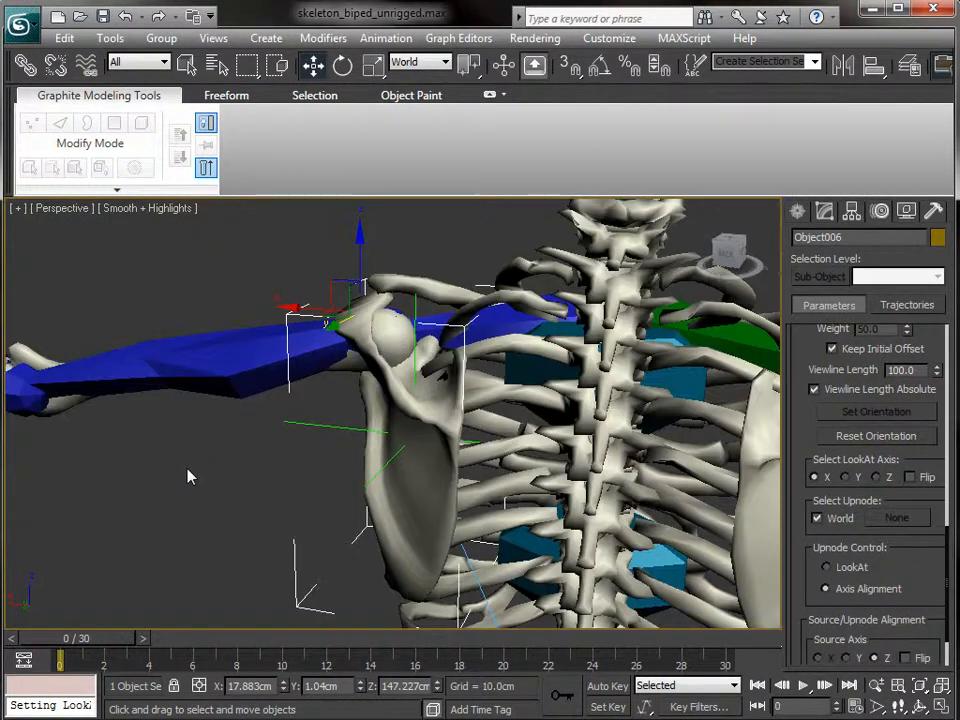
pyautogui.press('q')
pyautogui.keyDown('alt'); pyautogui.moveTo(187, 477); pyautogui.dragTo(518, 482, button='middle'); pyautogui.keyUp('alt')
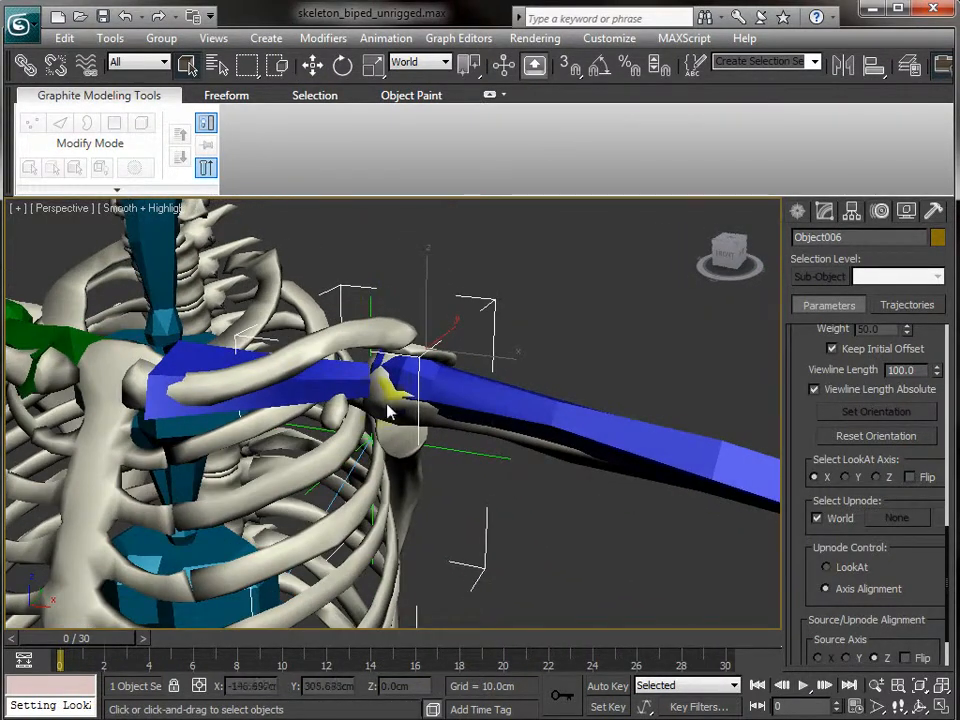
pyautogui.click(341, 388)
pyautogui.keyDown('alt'); pyautogui.moveTo(531, 390); pyautogui.dragTo(348, 410, button='middle'); pyautogui.keyUp('alt')
pyautogui.press('e')
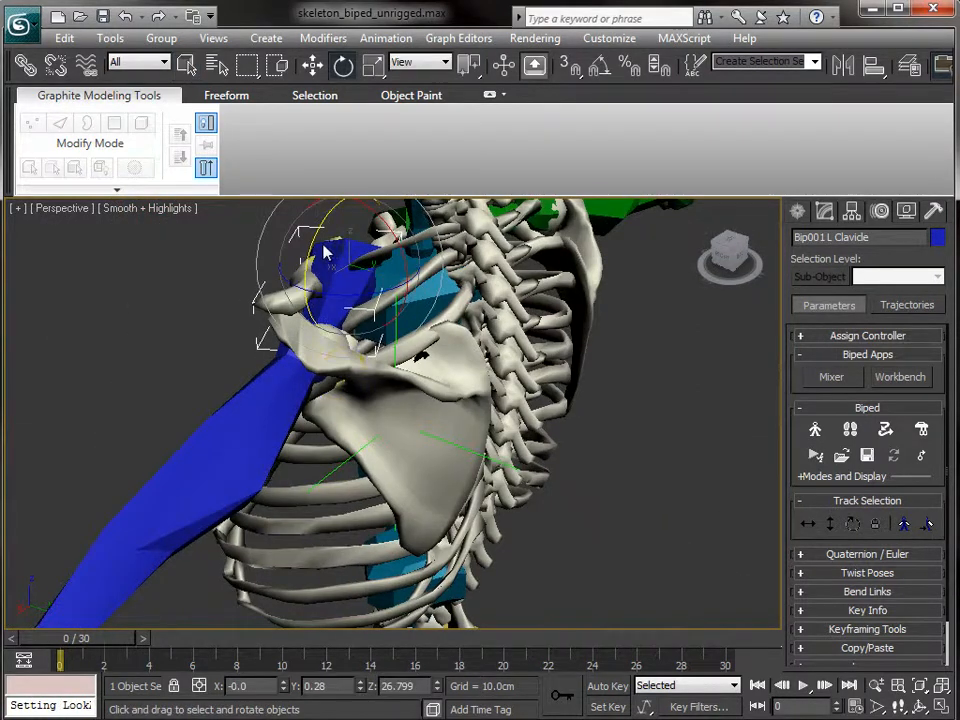
pyautogui.moveTo(320, 247); pyautogui.dragTo(287, 197)
pyautogui.hotkey('ctrl', 'z')
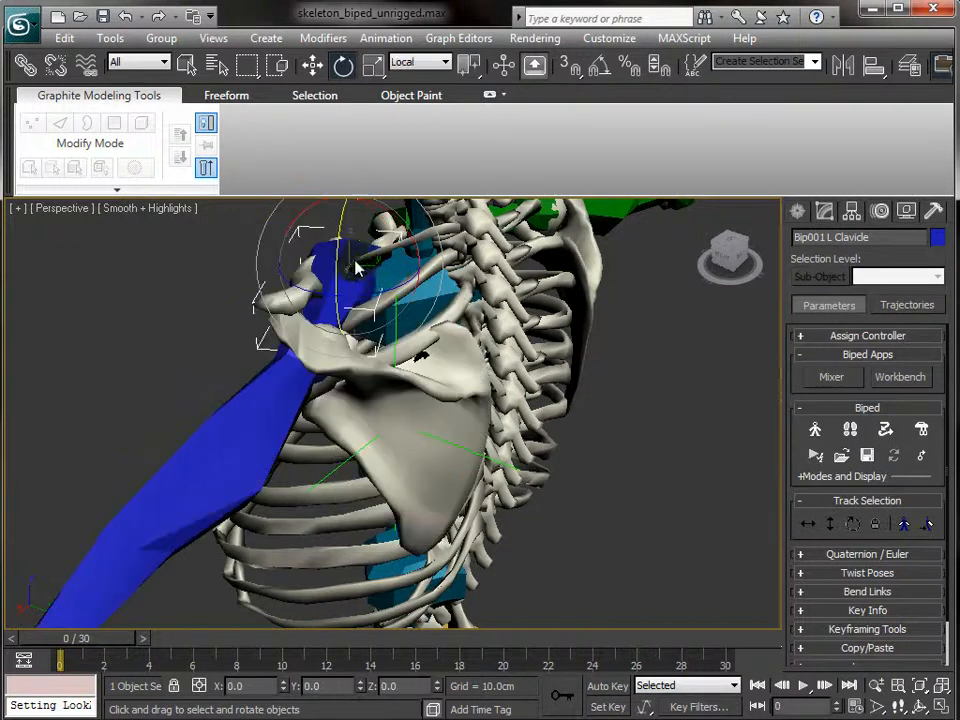
pyautogui.moveTo(401, 292); pyautogui.dragTo(370, 330)
pyautogui.moveTo(347, 246); pyautogui.dragTo(298, 245)
pyautogui.rightClick(298, 245)
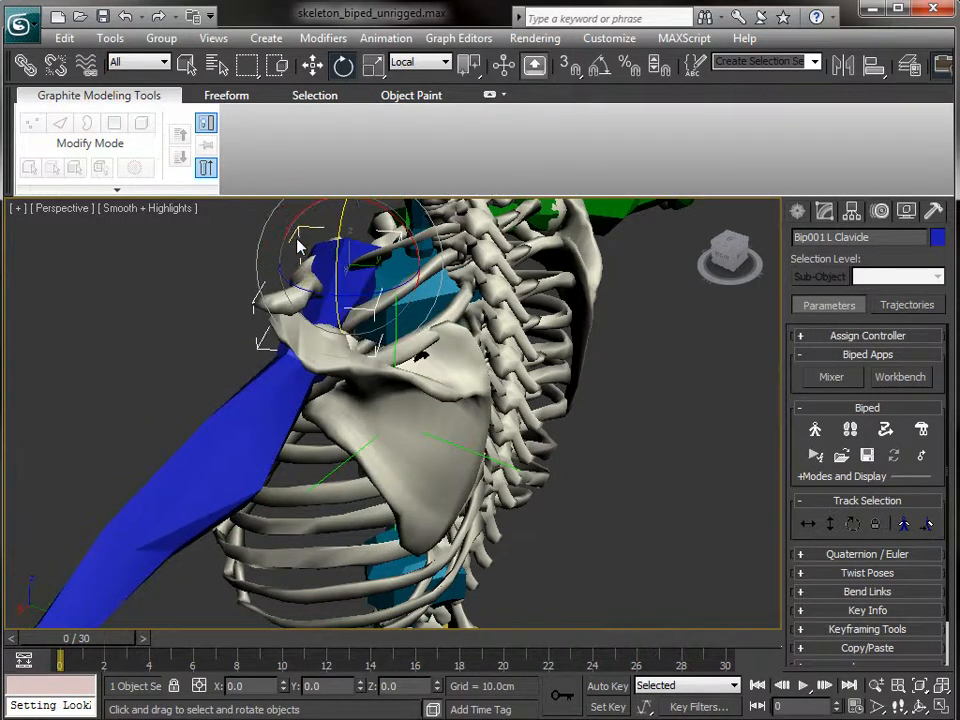
pyautogui.keyDown('alt'); pyautogui.moveTo(606, 456); pyautogui.dragTo(430, 428, button='middle'); pyautogui.keyUp('alt')
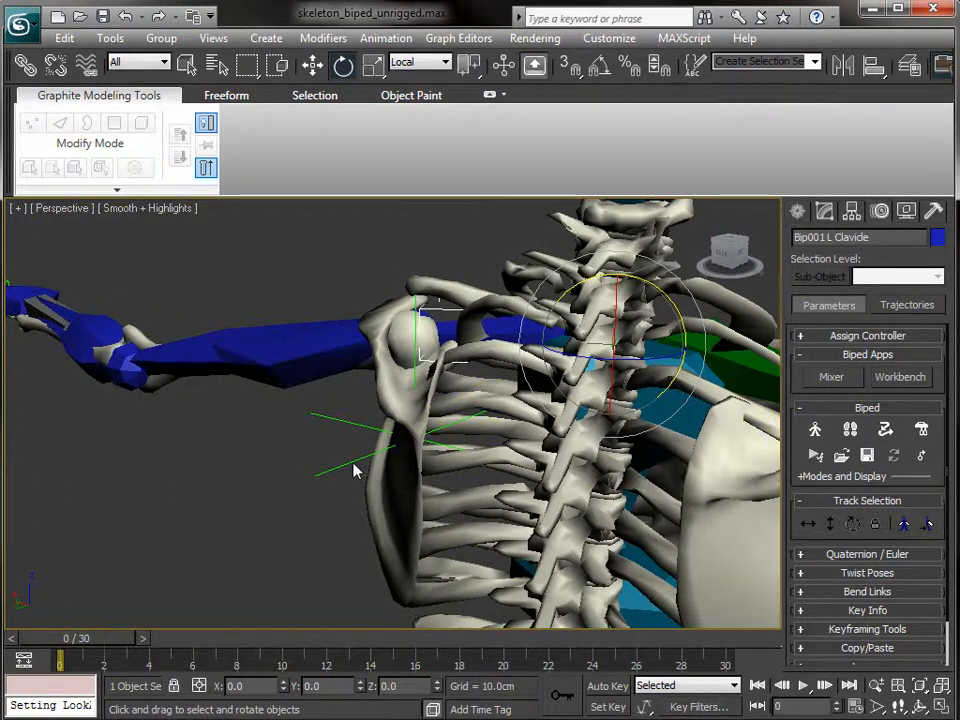
# - Delete the LookAt Constraint layer from Object006's Rotation List, leaving only Euler XYZ
pyautogui.click(384, 396)
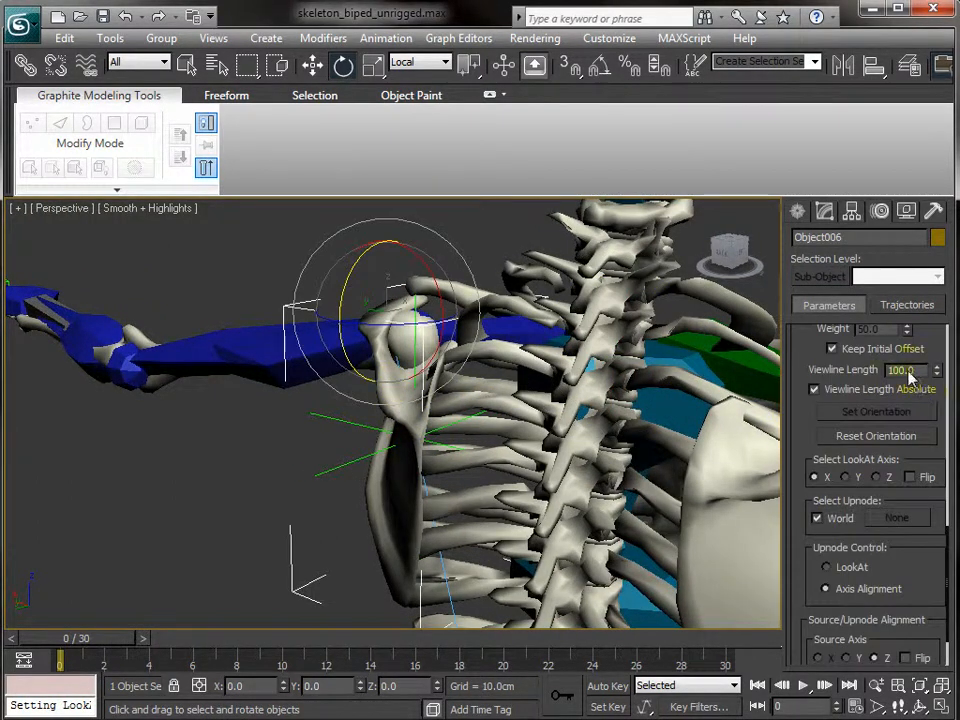
pyautogui.moveTo(926, 352)
pyautogui.mouseDown()
pyautogui.moveTo(868, 570)
pyautogui.moveTo(866, 628)
pyautogui.mouseUp()
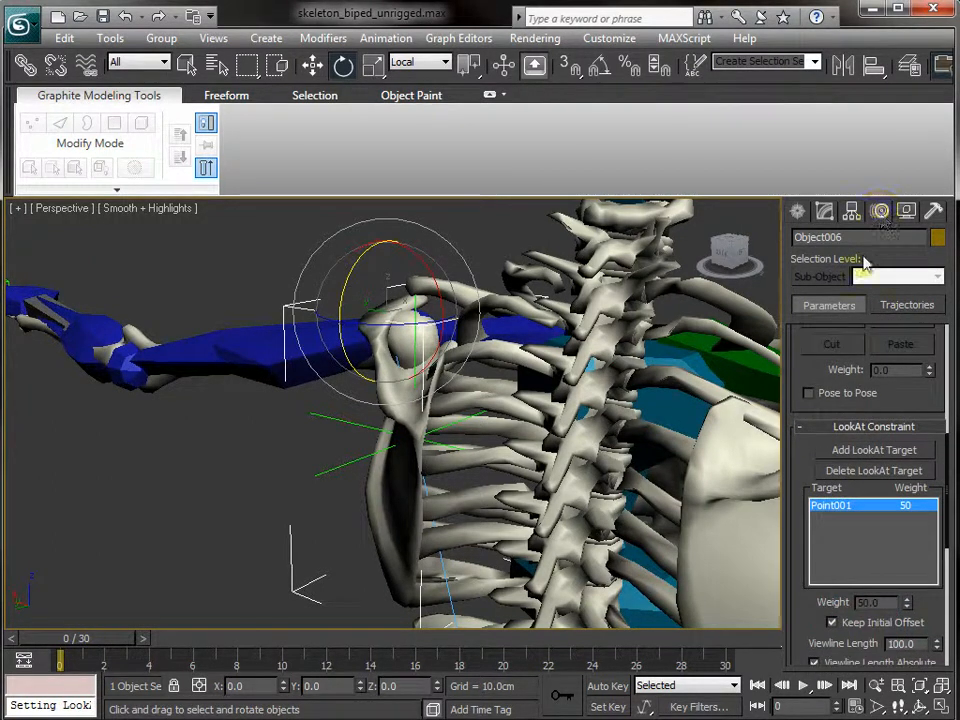
pyautogui.moveTo(803, 474); pyautogui.dragTo(880, 718)
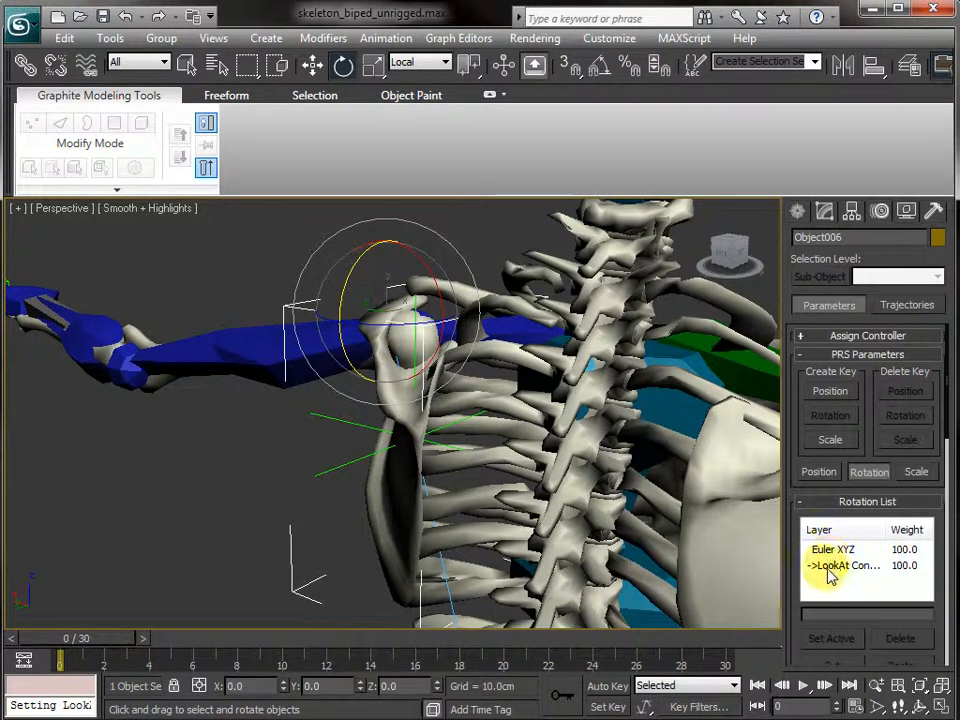
pyautogui.click(893, 638)
pyautogui.keyDown('alt'); pyautogui.moveTo(505, 493); pyautogui.dragTo(466, 498, button='middle'); pyautogui.keyUp('alt')
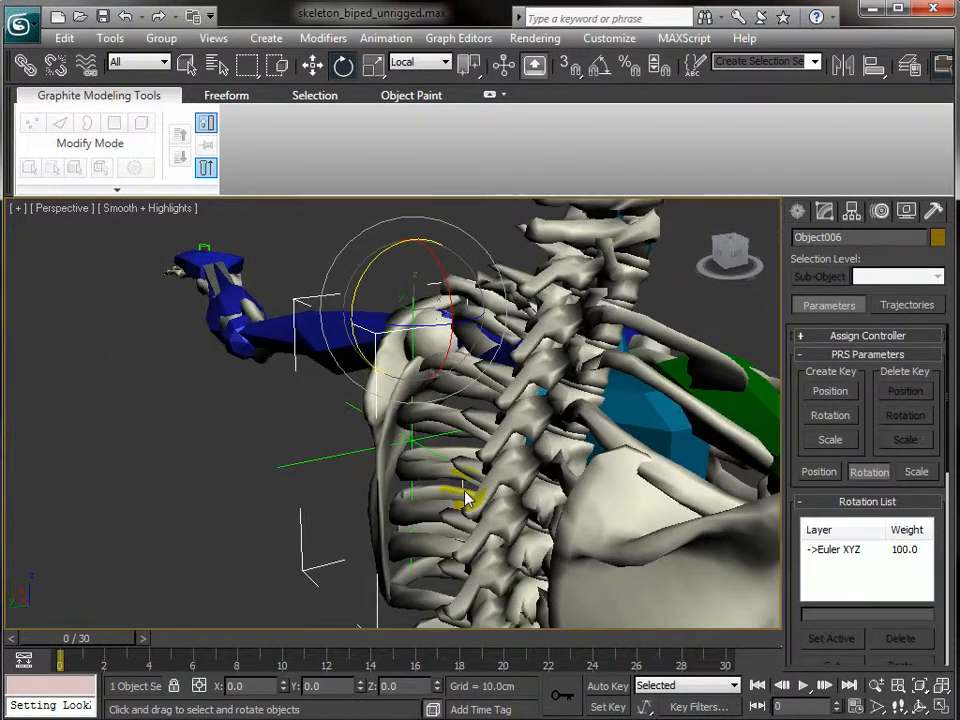
# - Move Point001 up and along X to about X 12.48, Y 5.527, Z 142.276 cm
pyautogui.click(413, 443)
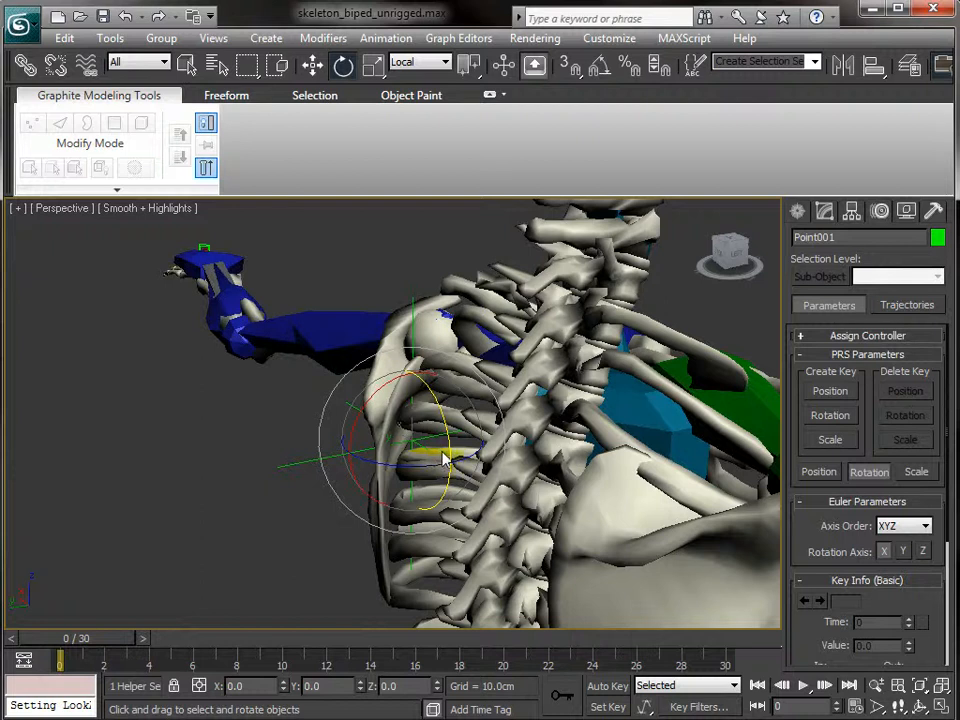
pyautogui.press('w')
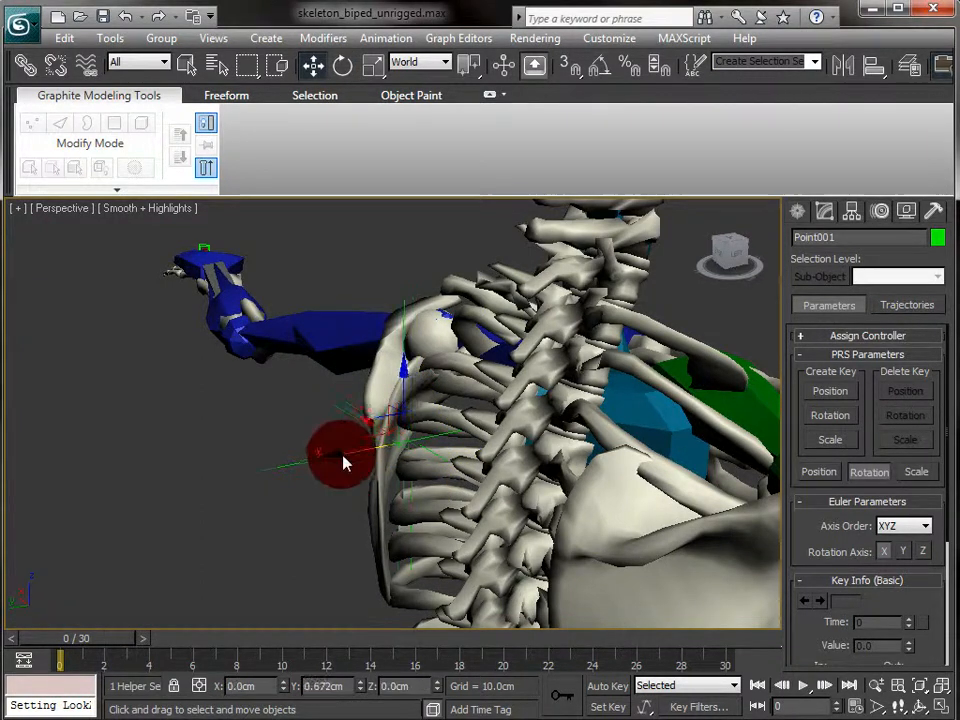
pyautogui.moveTo(360, 427); pyautogui.dragTo(353, 425)
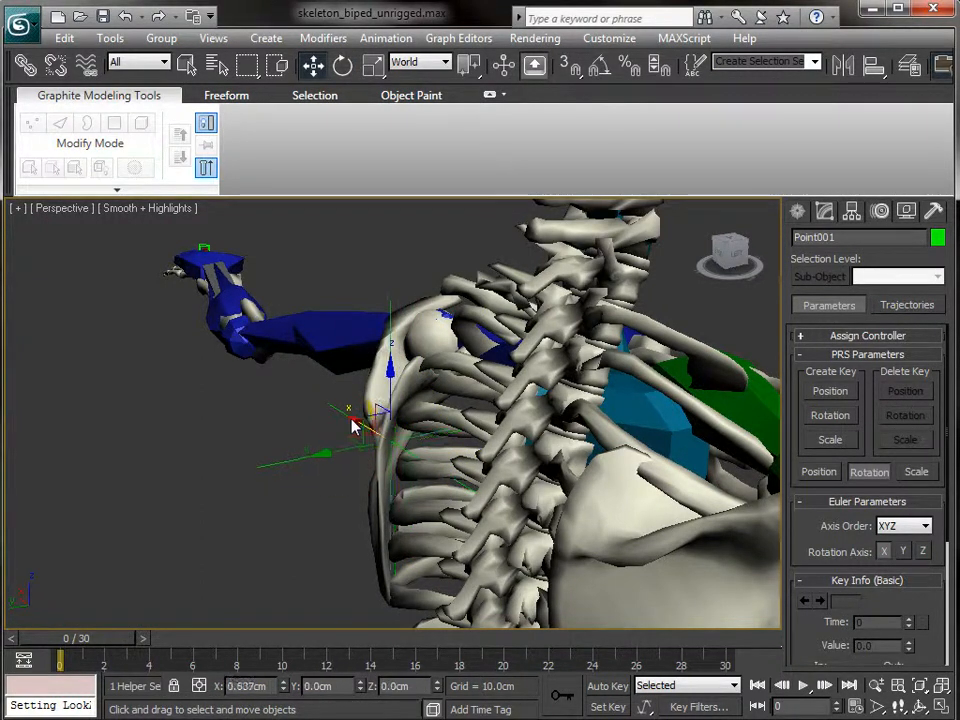
pyautogui.keyDown('alt'); pyautogui.moveTo(323, 437); pyautogui.dragTo(405, 435, button='middle'); pyautogui.keyUp('alt')
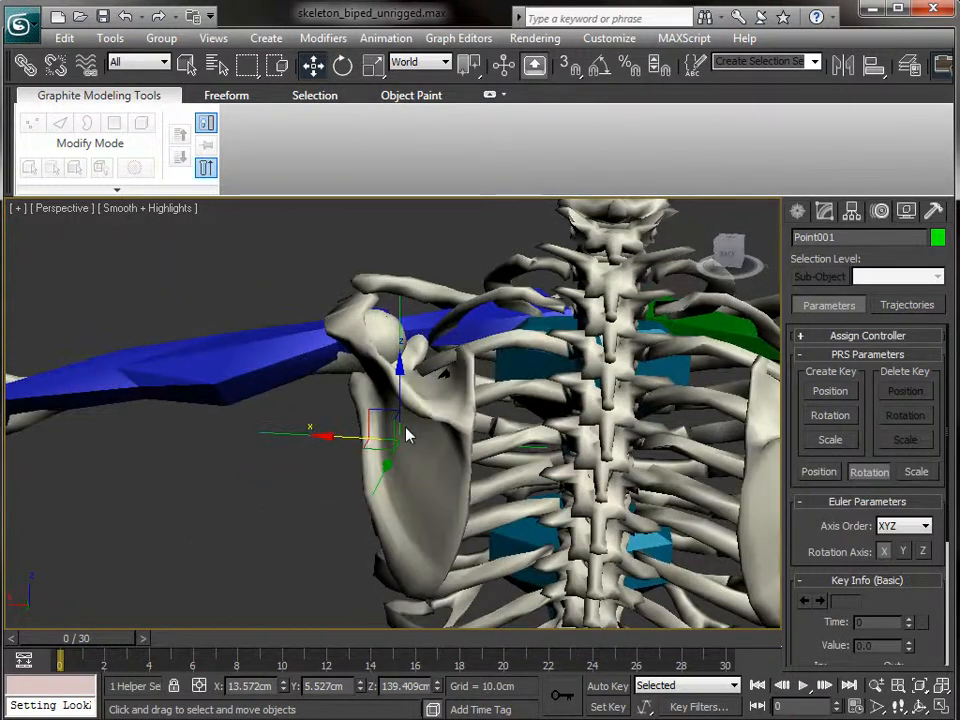
pyautogui.moveTo(407, 378); pyautogui.dragTo(412, 333)
pyautogui.moveTo(322, 396); pyautogui.dragTo(338, 399)
pyautogui.keyDown('alt'); pyautogui.moveTo(428, 430); pyautogui.dragTo(386, 474, button='middle'); pyautogui.keyUp('alt')
pyautogui.click(430, 372)
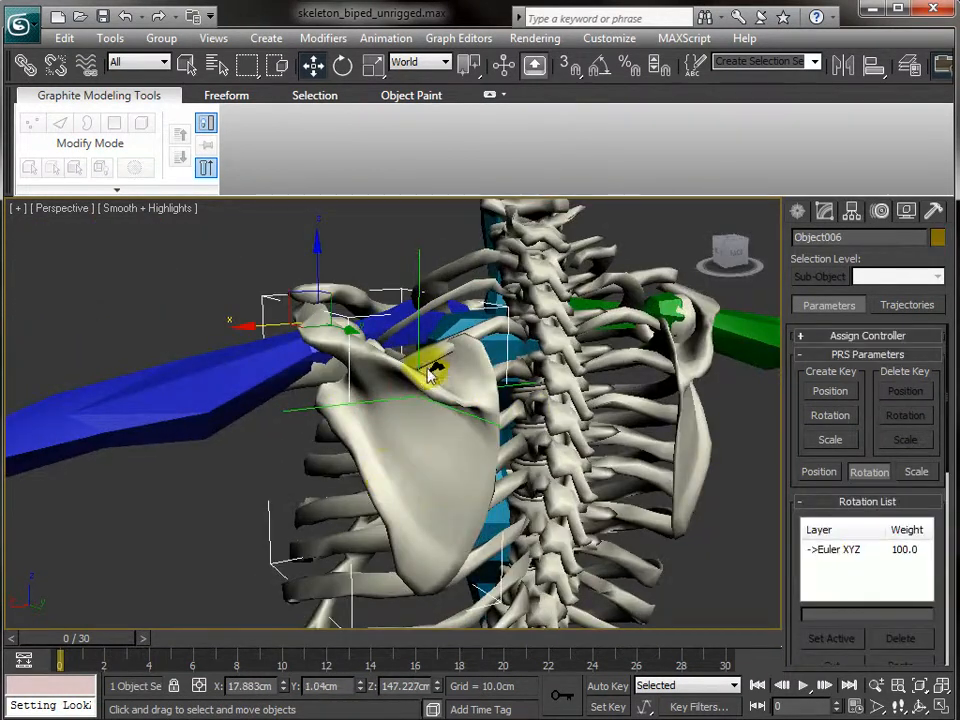
# - Reapply a LookAt Constraint to Object006 targeting Point001, with Keep Initial Offset enabled
pyautogui.click(387, 38)
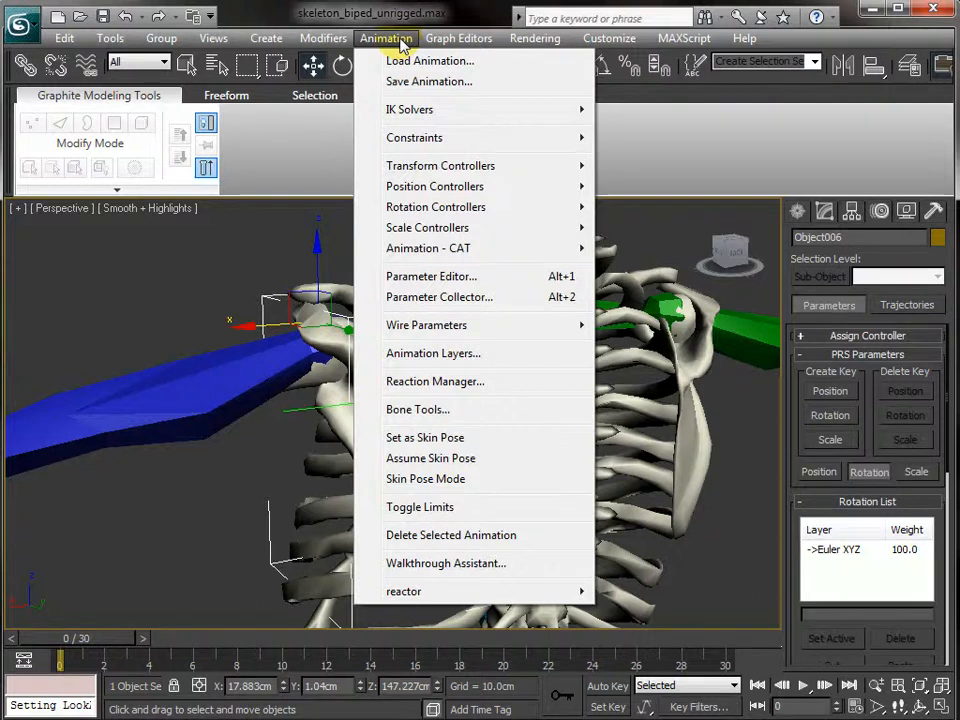
pyautogui.moveTo(465, 138)
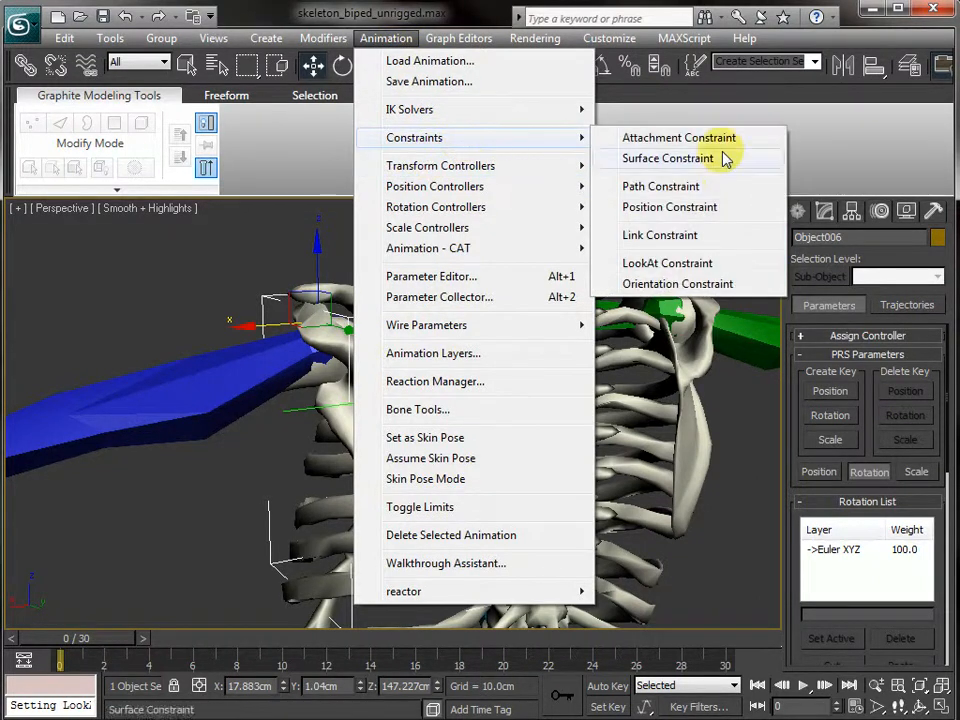
pyautogui.click(690, 266)
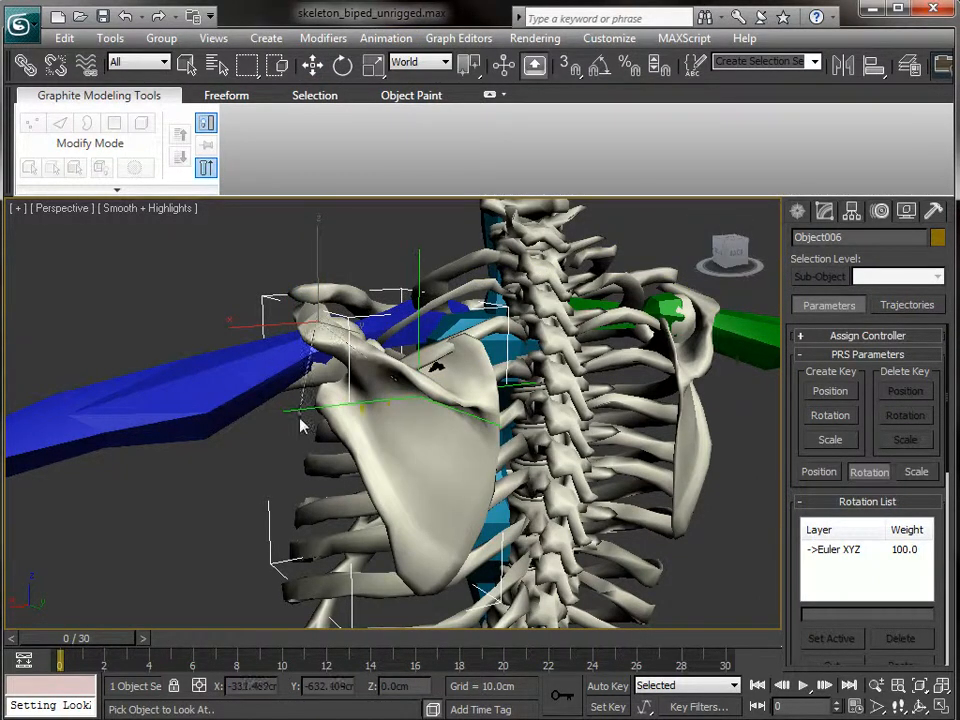
pyautogui.click(300, 421)
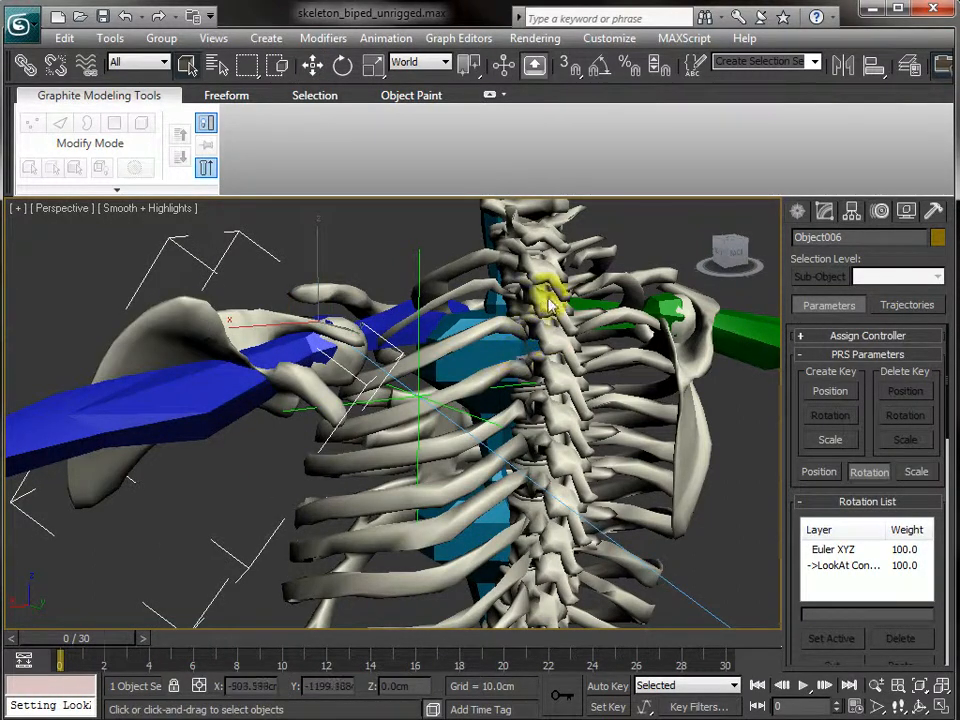
pyautogui.scroll(-5, 913, 462)
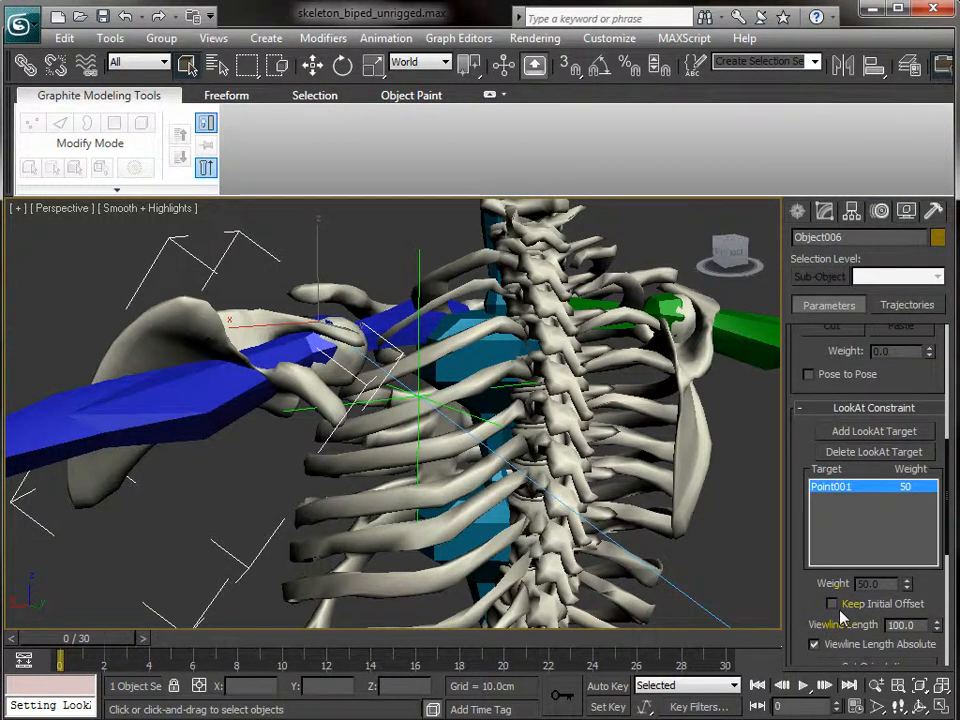
pyautogui.click(833, 603)
pyautogui.keyDown('alt'); pyautogui.moveTo(376, 320); pyautogui.dragTo(388, 368, button='middle'); pyautogui.keyUp('alt')
# - Swing Bip001 L Clavicle with the rotate tool, then undo the rotation
pyautogui.click(376, 293)
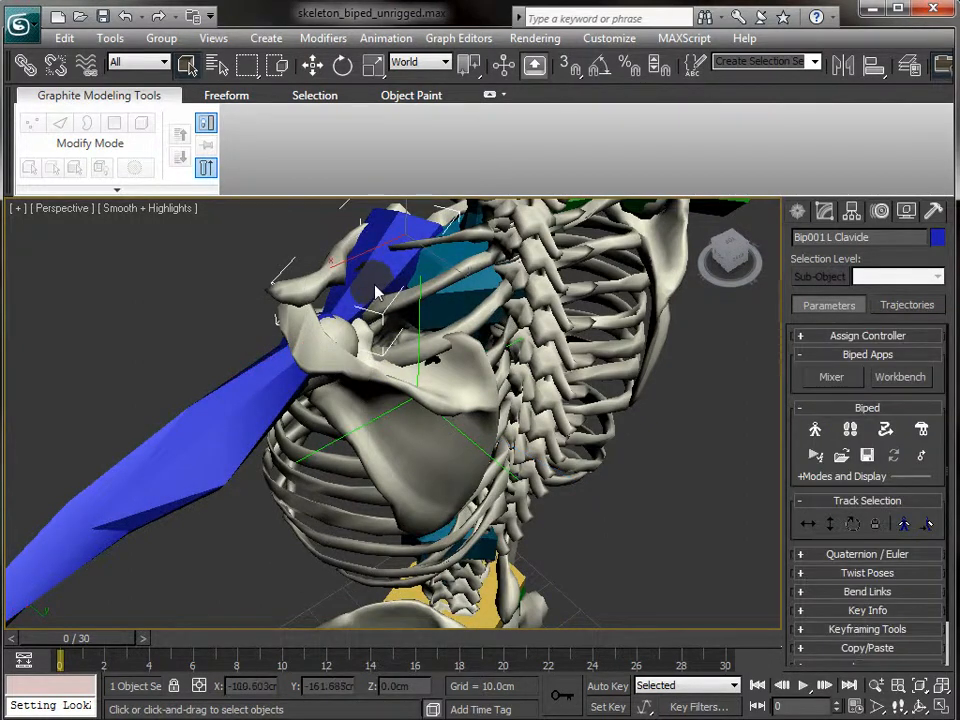
pyautogui.press('e')
pyautogui.moveTo(435, 283); pyautogui.dragTo(464, 289)
pyautogui.keyDown('alt'); pyautogui.moveTo(520, 388); pyautogui.dragTo(392, 328, button='middle'); pyautogui.keyUp('alt')
pyautogui.moveTo(650, 287); pyautogui.dragTo(617, 282)
pyautogui.hotkey('ctrl', 'z')
# - Rotate the clavicle around its Z axis to check the scapula follows
pyautogui.keyDown('alt'); pyautogui.moveTo(415, 350); pyautogui.dragTo(662, 407, button='middle'); pyautogui.keyUp('alt')
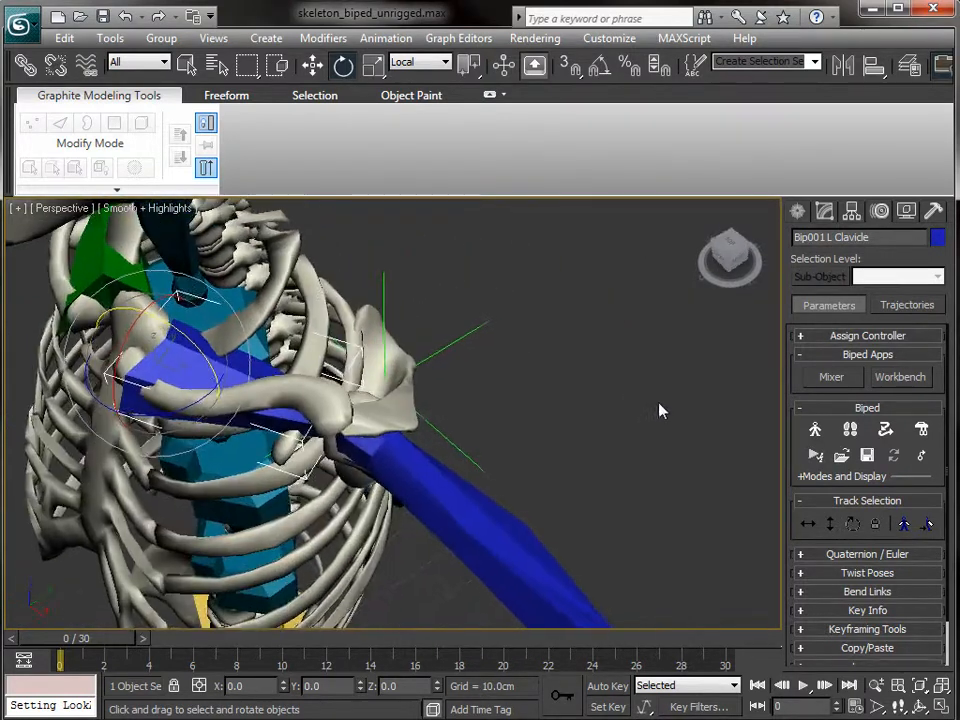
pyautogui.moveTo(200, 398); pyautogui.dragTo(141, 432)
pyautogui.keyDown('alt'); pyautogui.moveTo(475, 530); pyautogui.dragTo(377, 478, button='middle'); pyautogui.keyUp('alt')
pyautogui.moveTo(292, 330); pyautogui.dragTo(249, 313)
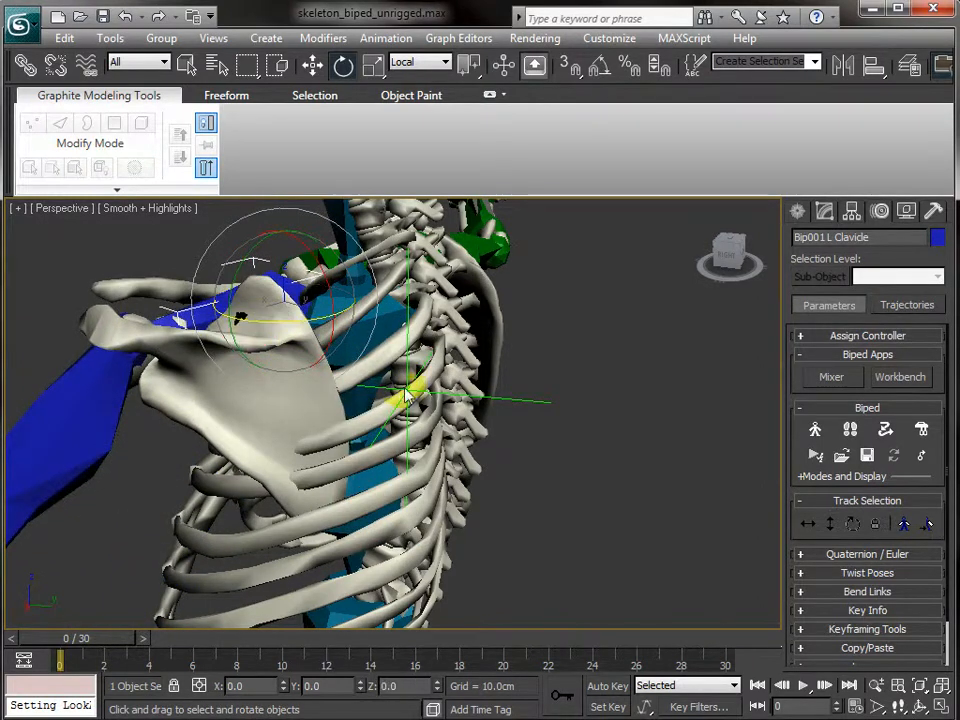
pyautogui.keyDown('alt'); pyautogui.moveTo(530, 494); pyautogui.dragTo(425, 527, button='middle'); pyautogui.keyUp('alt')
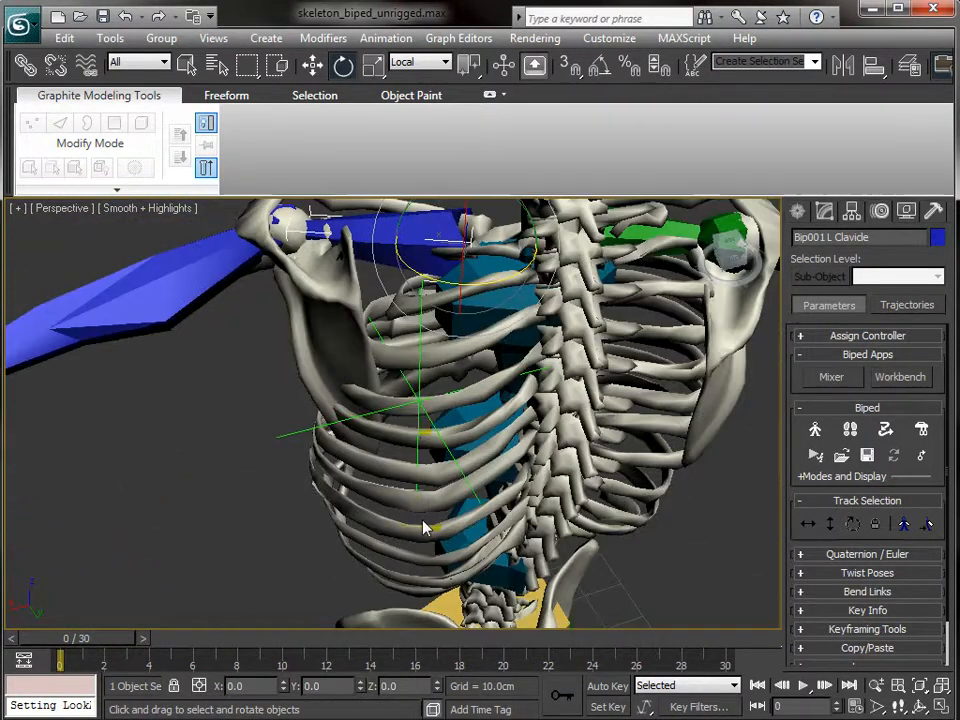
# - Slide Point001 along X to 15.2 cm and inspect the shoulder from several angles
pyautogui.click(421, 394)
pyautogui.press('w')
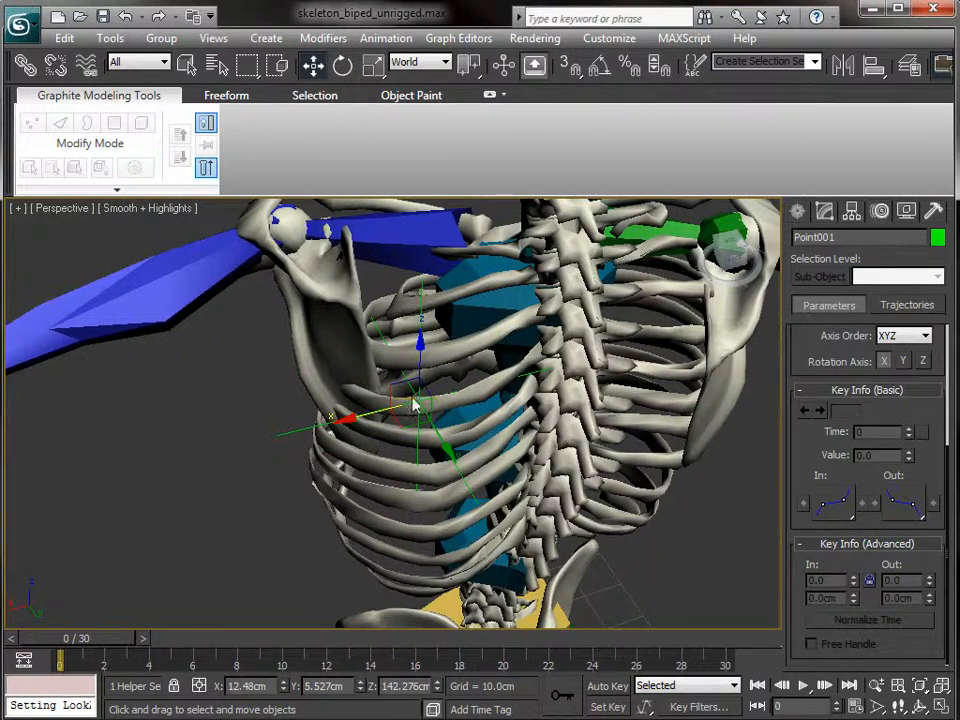
pyautogui.moveTo(365, 425); pyautogui.dragTo(327, 428)
pyautogui.keyDown('alt'); pyautogui.moveTo(223, 392); pyautogui.dragTo(489, 326, button='middle'); pyautogui.keyUp('alt')
pyautogui.scroll(-5, 489, 326)
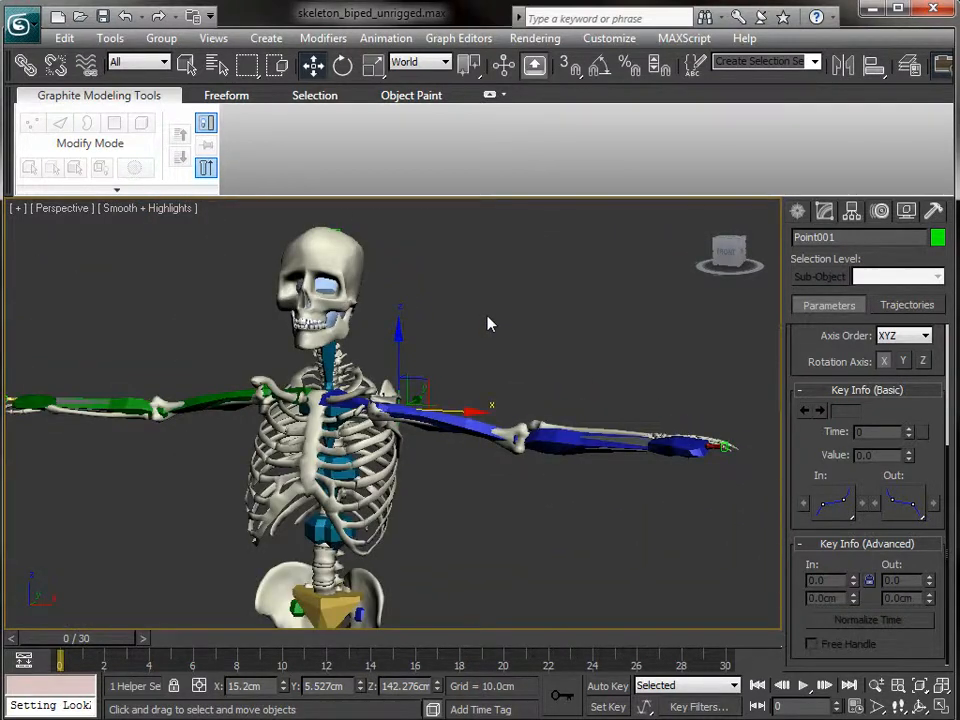
pyautogui.scroll(-2, 489, 324)
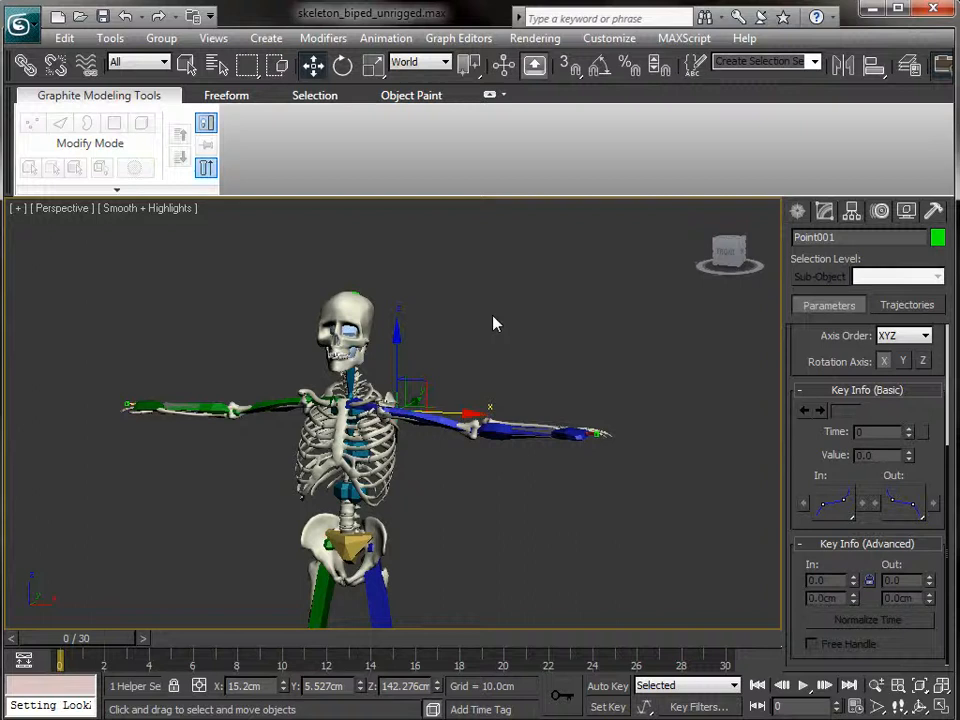
pyautogui.keyDown('alt'); pyautogui.moveTo(459, 358); pyautogui.dragTo(286, 421, button='middle'); pyautogui.keyUp('alt')
pyautogui.scroll(6, 270, 390)
pyautogui.scroll(-3, 257, 362)
pyautogui.keyDown('alt'); pyautogui.moveTo(249, 378); pyautogui.dragTo(470, 402, button='middle'); pyautogui.keyUp('alt')
pyautogui.moveTo(519, 450); pyautogui.dragTo(294, 397, button='middle')
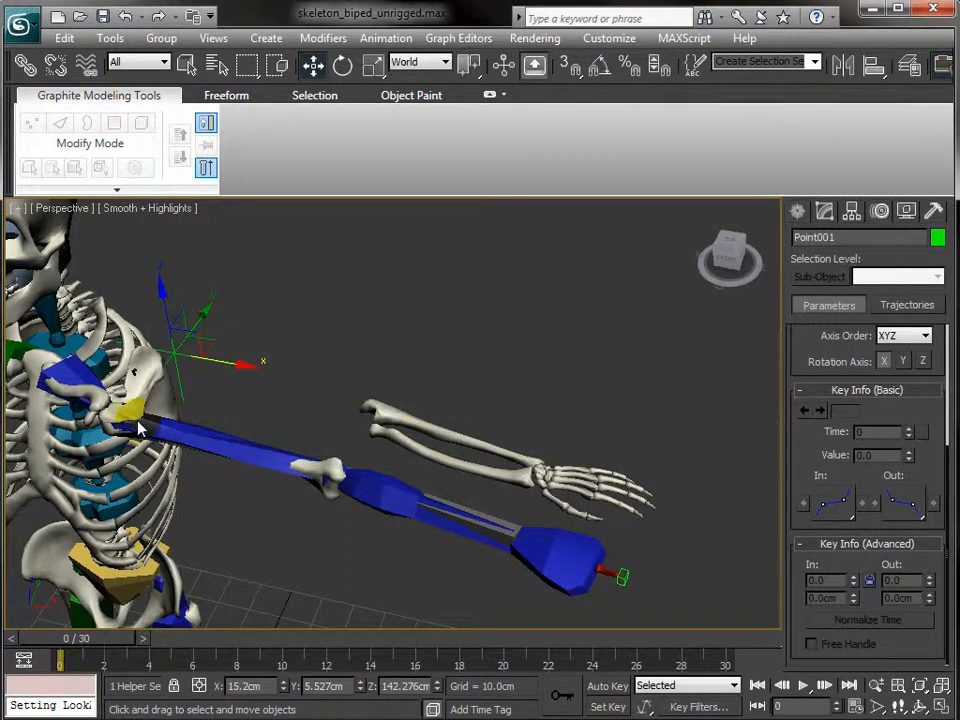
# - Rotate Bip001 L Clavicle upward to raise the whole left arm
pyautogui.click(84, 383)
pyautogui.press('e')
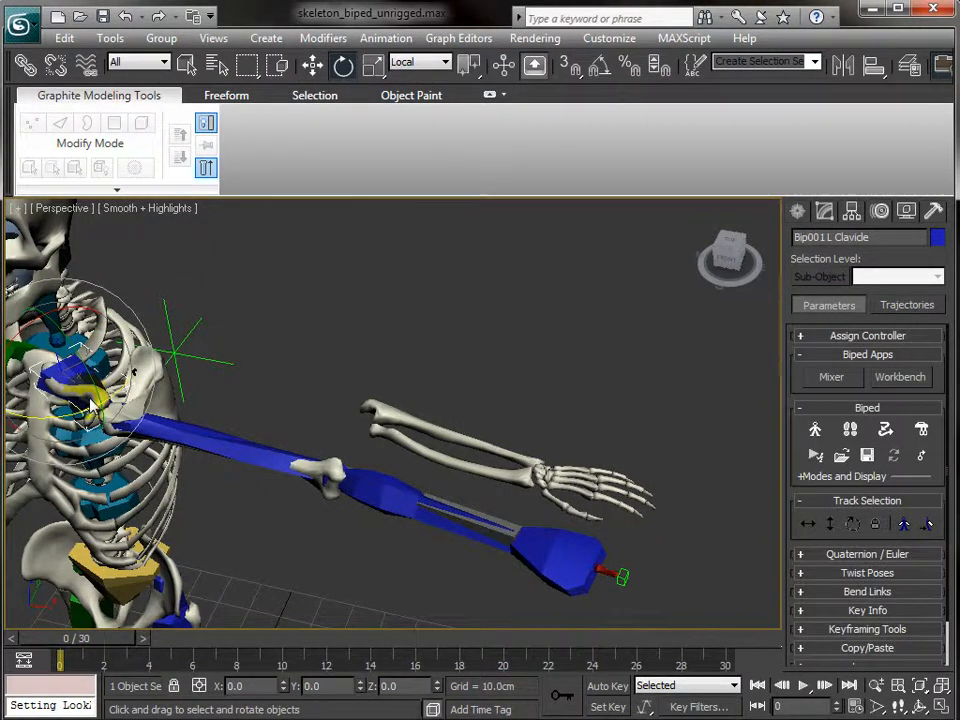
pyautogui.moveTo(84, 420); pyautogui.dragTo(177, 375)
pyautogui.keyDown('alt'); pyautogui.moveTo(296, 388); pyautogui.dragTo(66, 323, button='middle'); pyautogui.keyUp('alt')
pyautogui.keyDown('alt'); pyautogui.moveTo(663, 438); pyautogui.dragTo(567, 442, button='middle'); pyautogui.keyUp('alt')
# - Move Point001 to X 9.607 cm, Y 7.614 cm and inspect the result
pyautogui.click(483, 393)
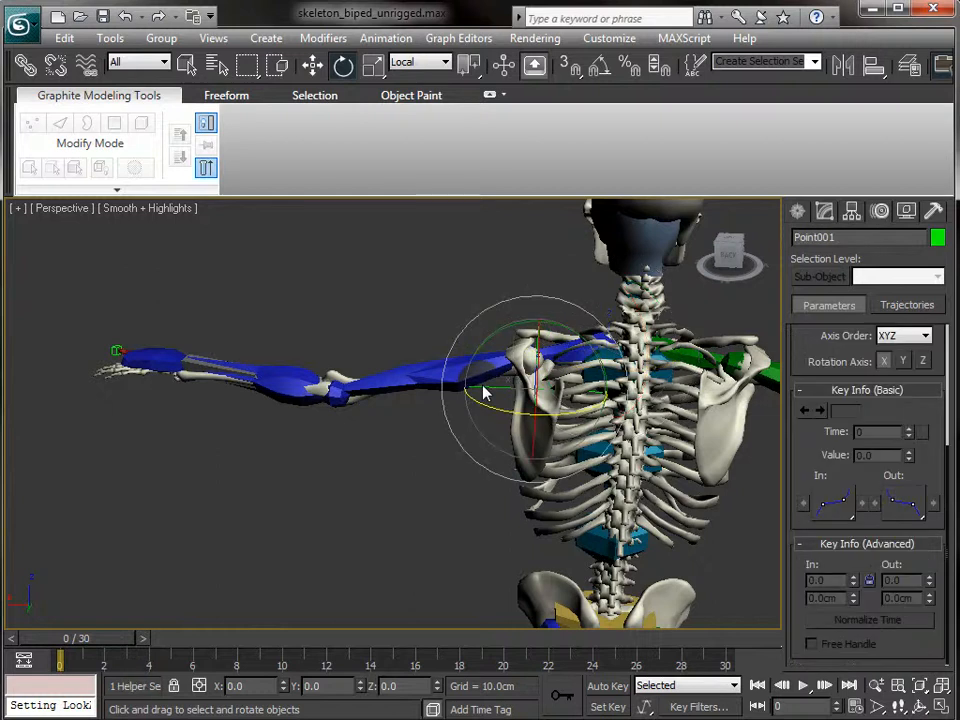
pyautogui.press('w')
pyautogui.moveTo(465, 400); pyautogui.dragTo(576, 450)
pyautogui.keyDown('alt'); pyautogui.moveTo(576, 450); pyautogui.dragTo(516, 544, button='middle'); pyautogui.keyUp('alt')
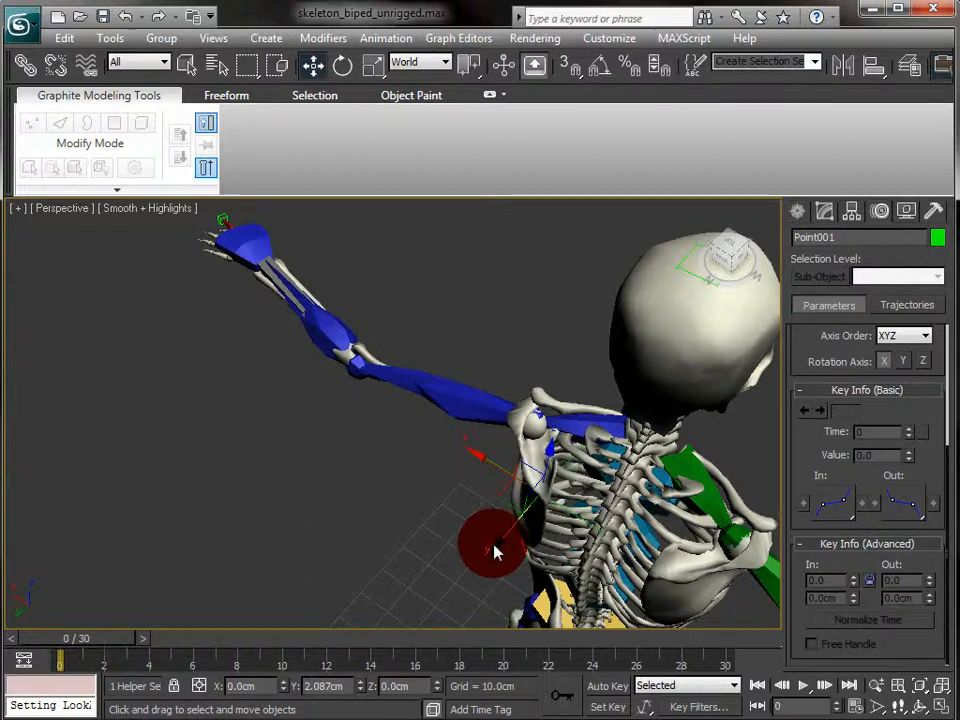
pyautogui.keyDown('alt'); pyautogui.moveTo(354, 486); pyautogui.dragTo(745, 425, button='middle'); pyautogui.keyUp('alt')
pyautogui.keyDown('alt'); pyautogui.moveTo(249, 300); pyautogui.dragTo(540, 364, button='middle'); pyautogui.keyUp('alt')
pyautogui.scroll(-3, 540, 364)
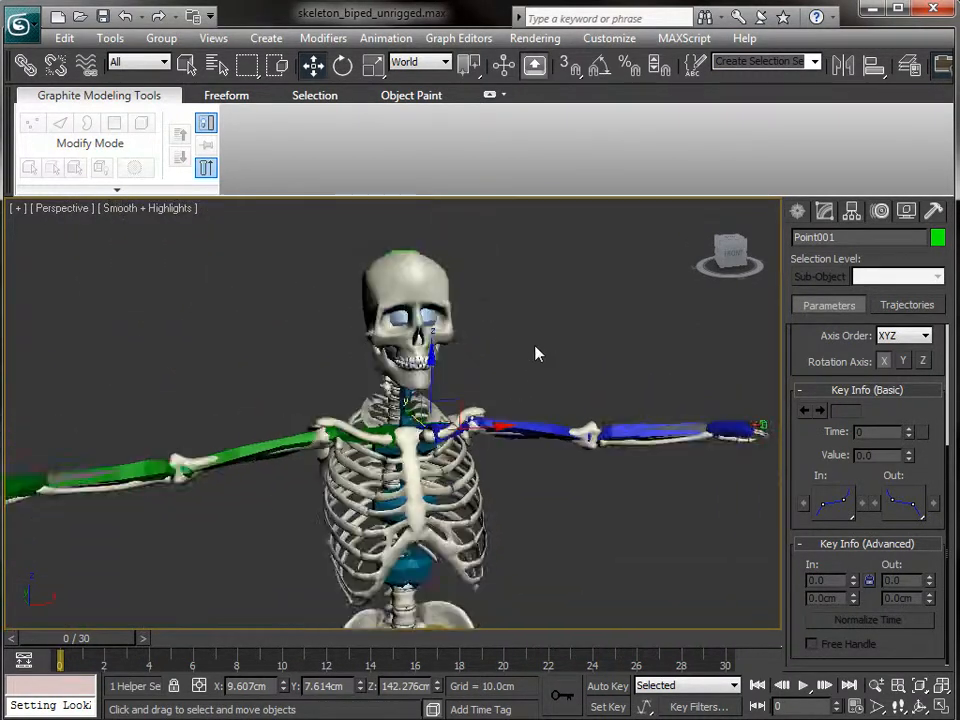